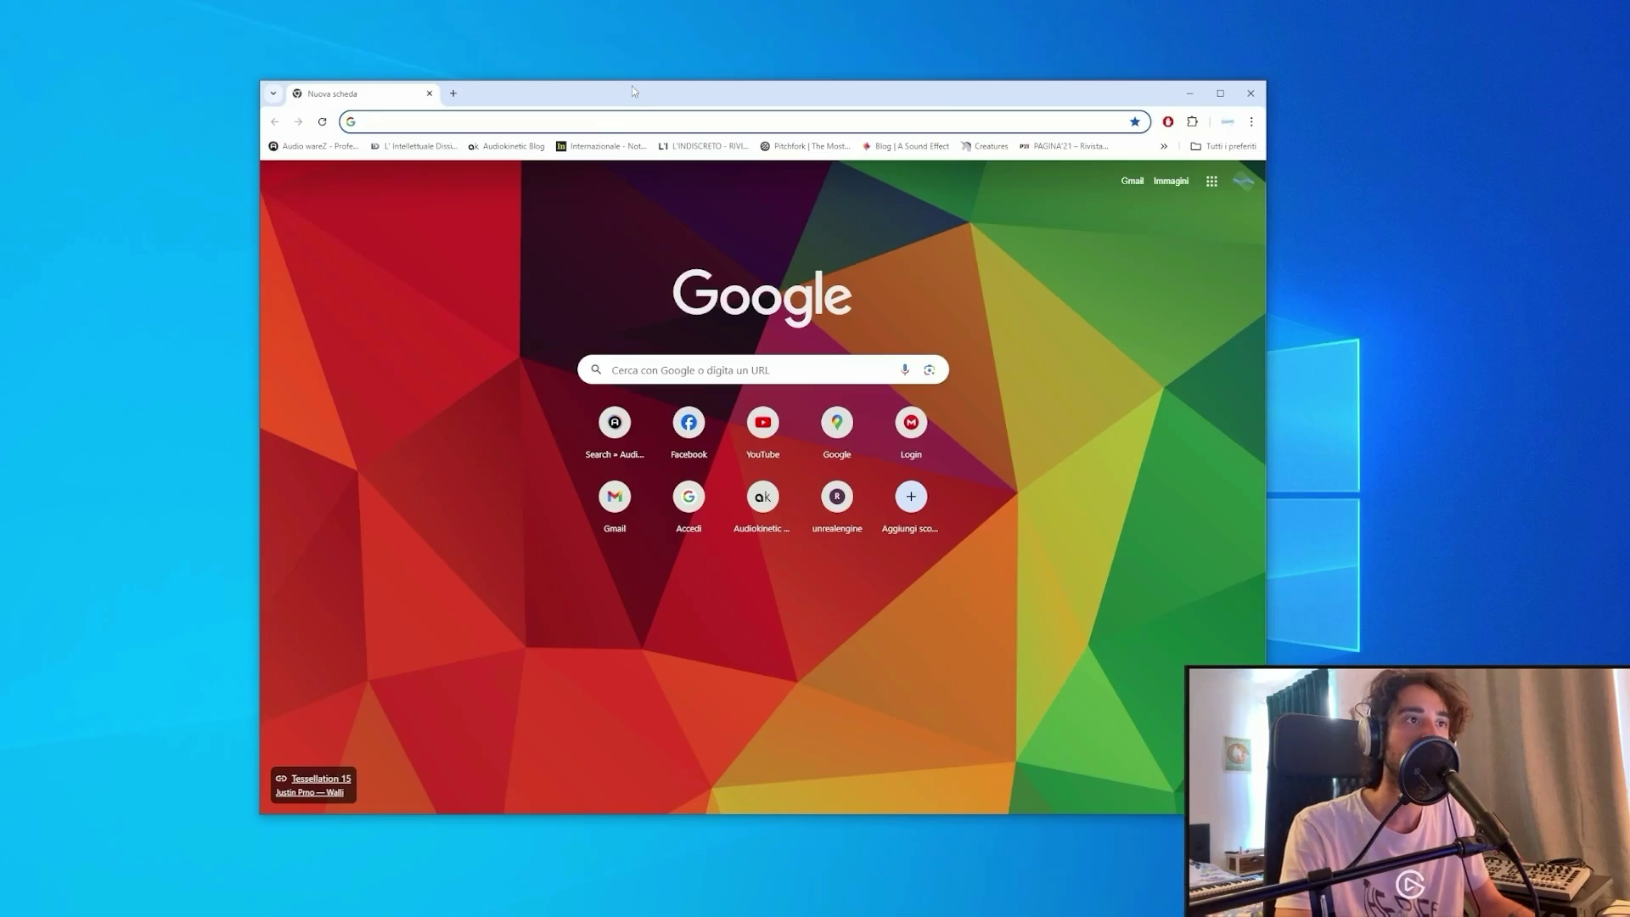
Go to audiokinetic.com, view the create-account form, then close it back to the home page.
text(audiokinetic.com)
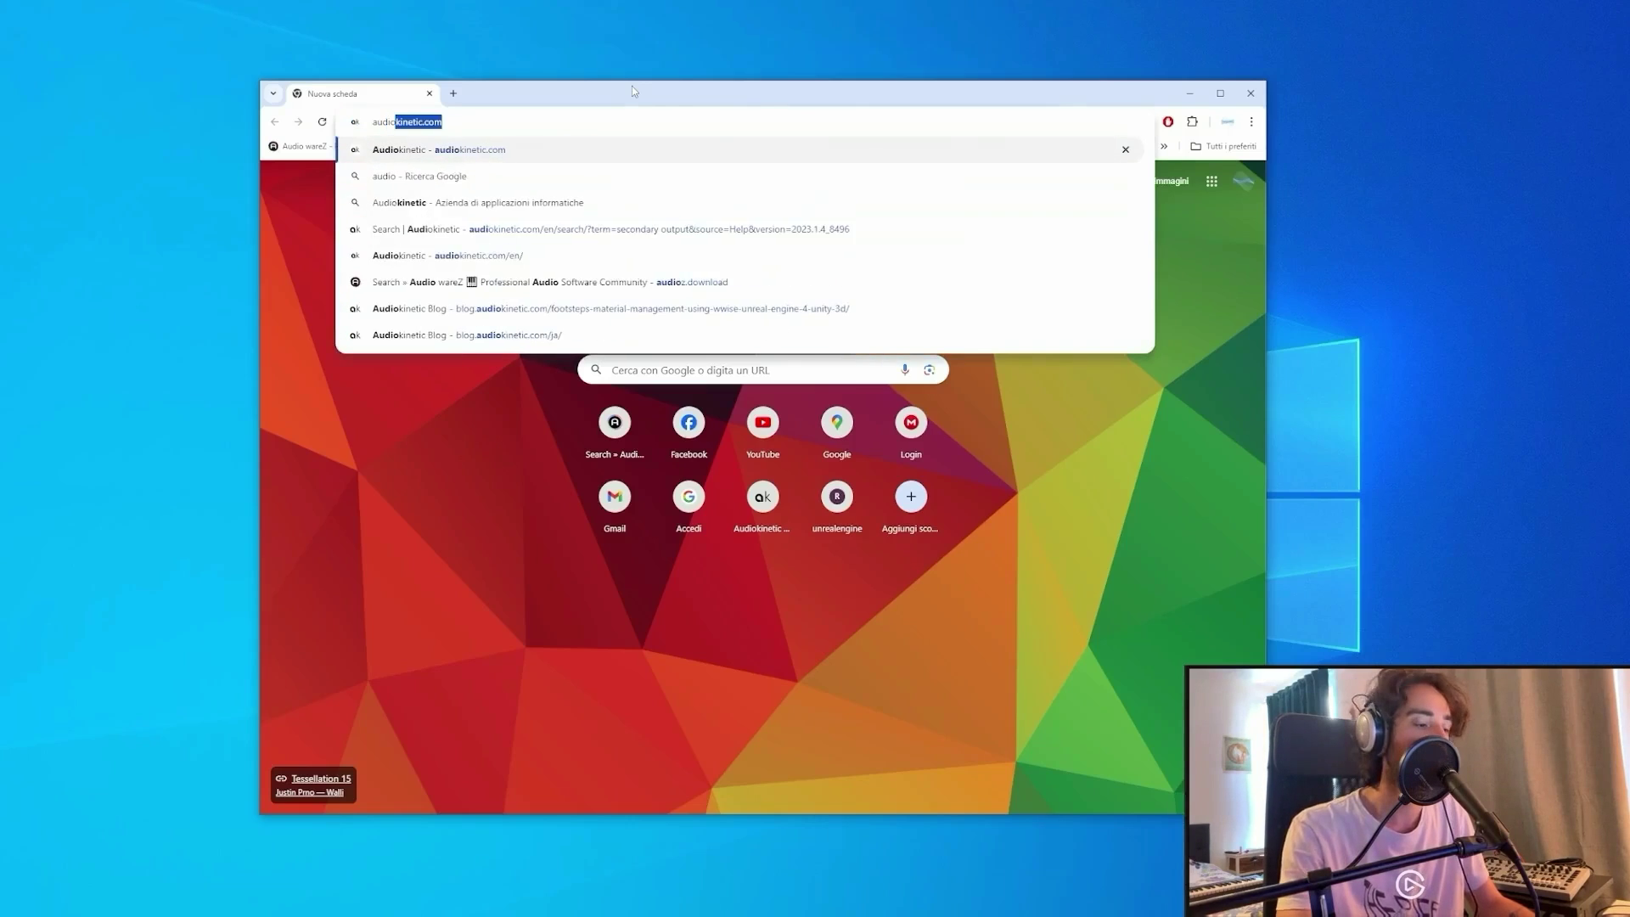
key(Return)
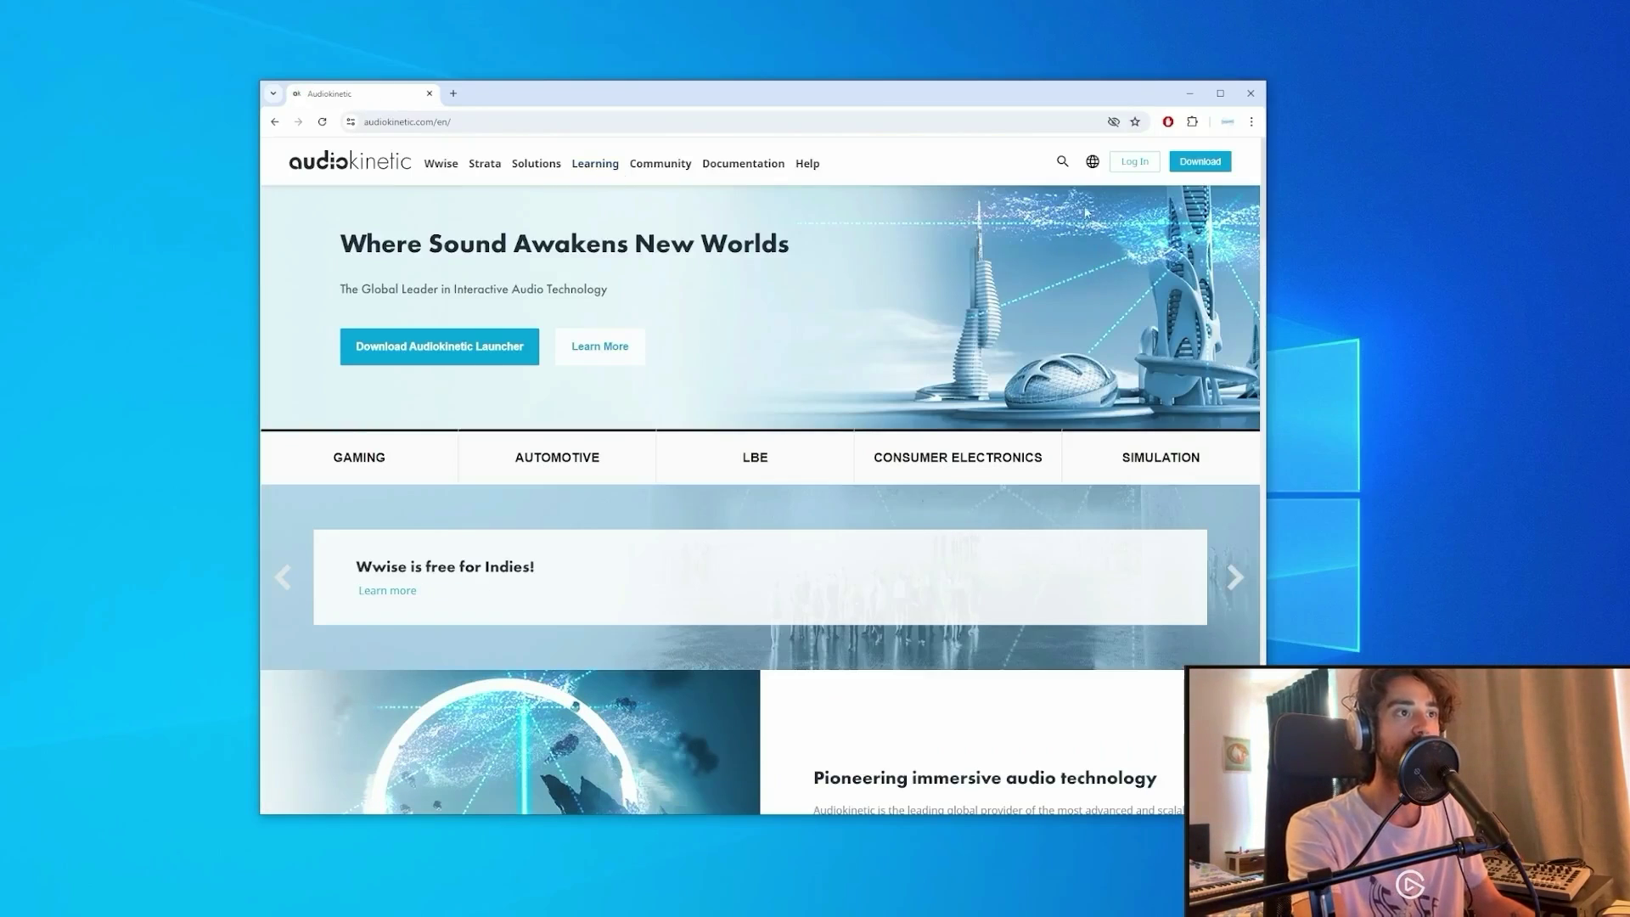
click(1142, 172)
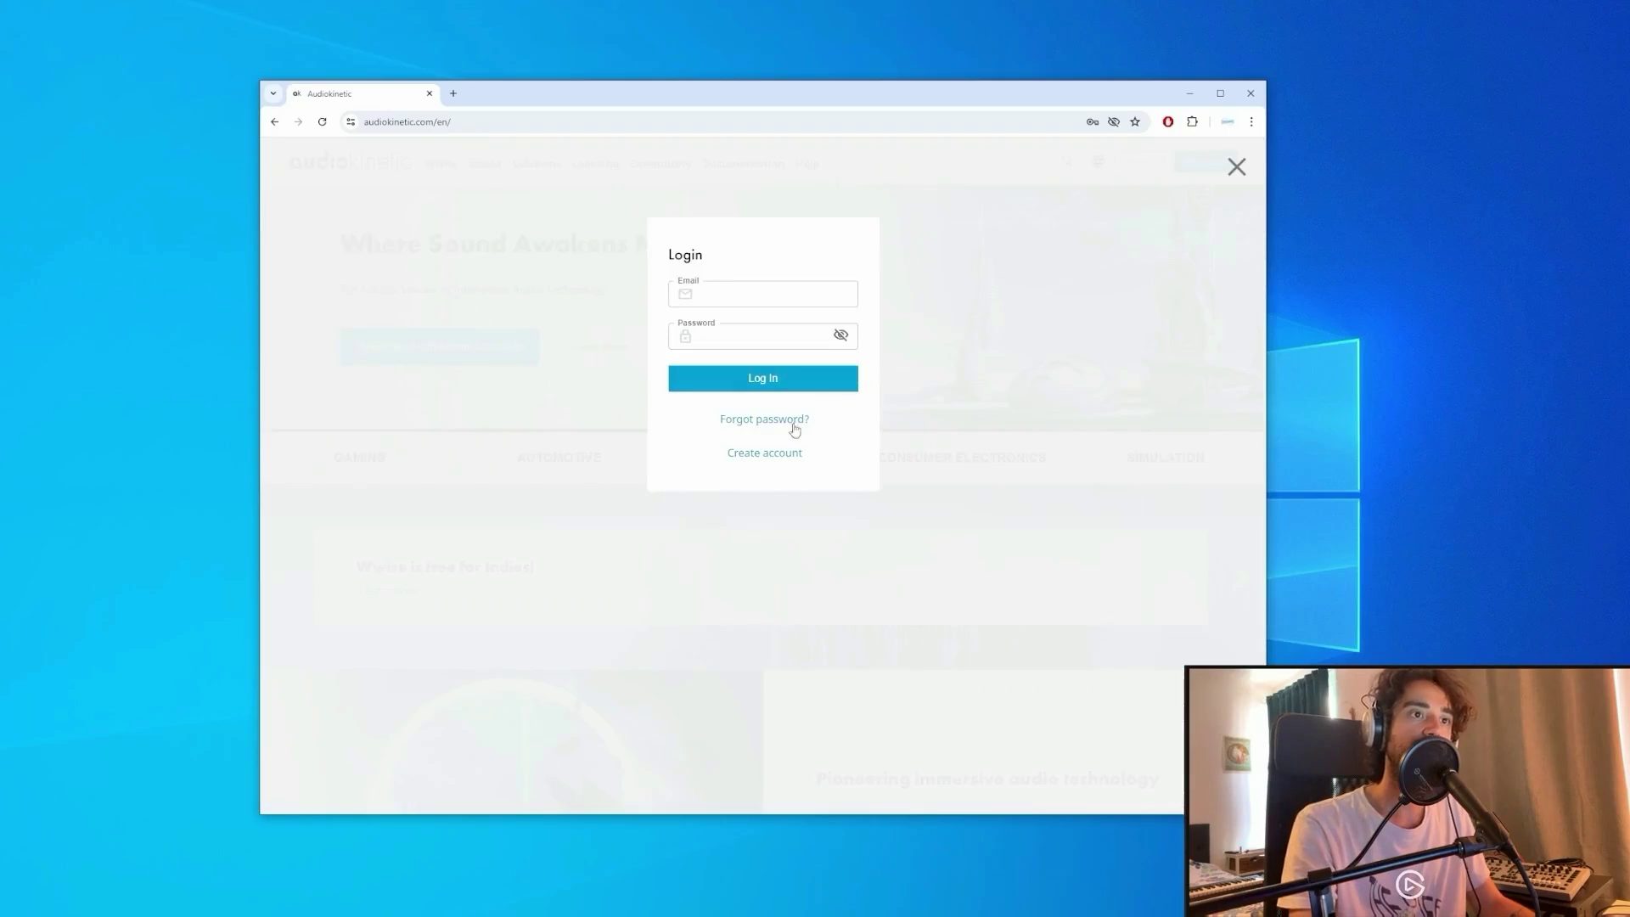
click(770, 460)
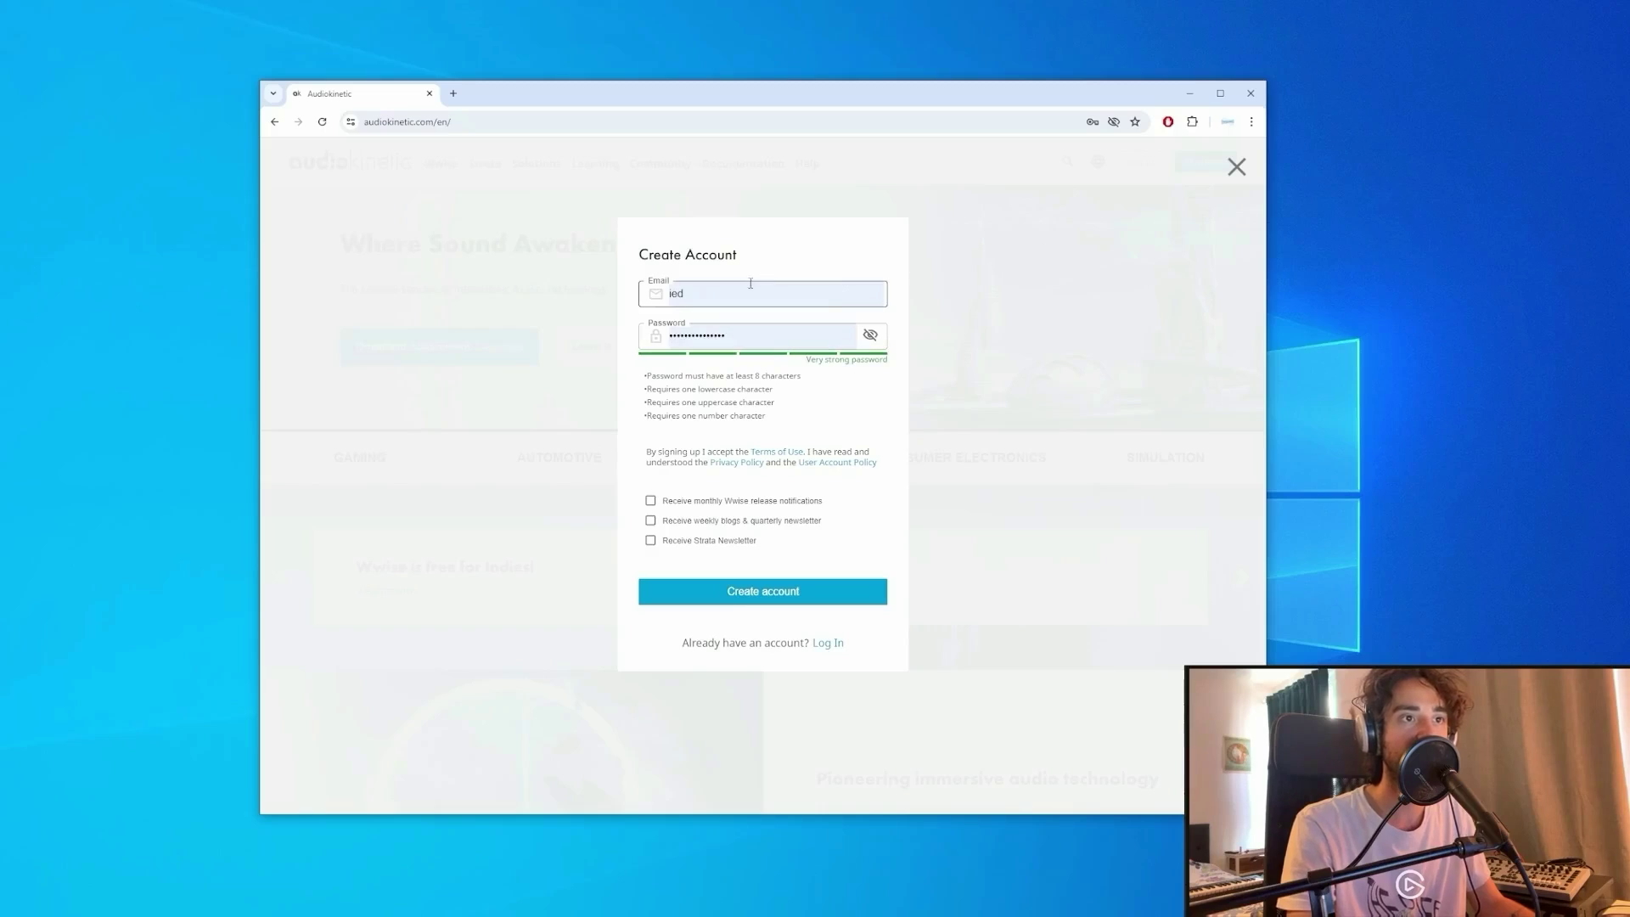
click(1240, 166)
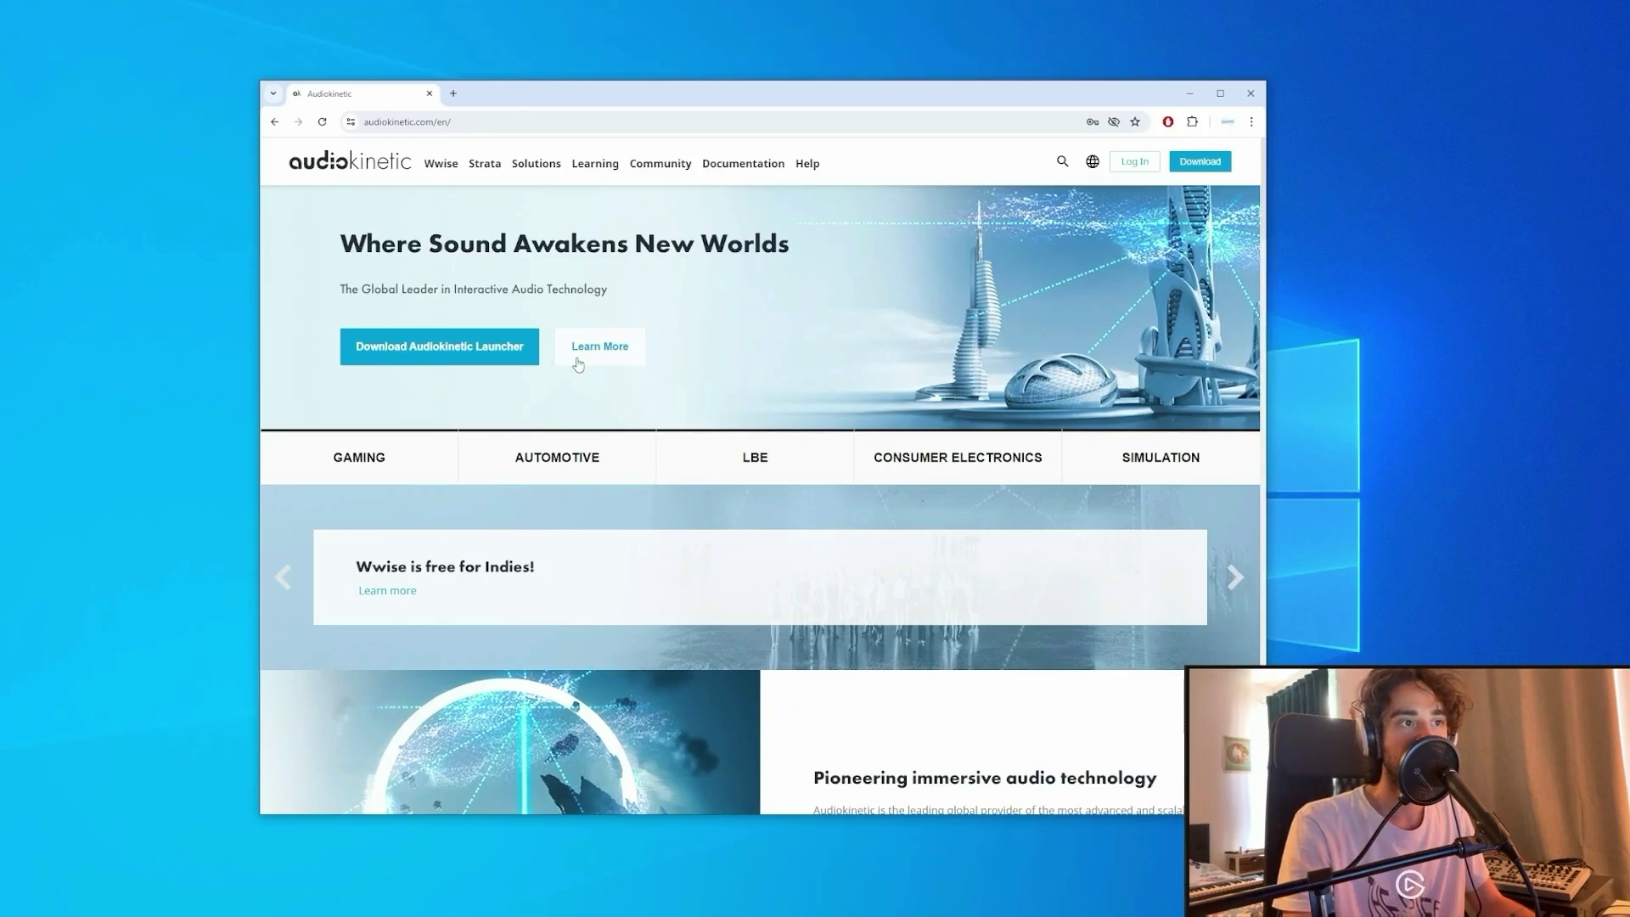
Launch the Audiokinetic Launcher and go to its Wwise page.
click(428, 359)
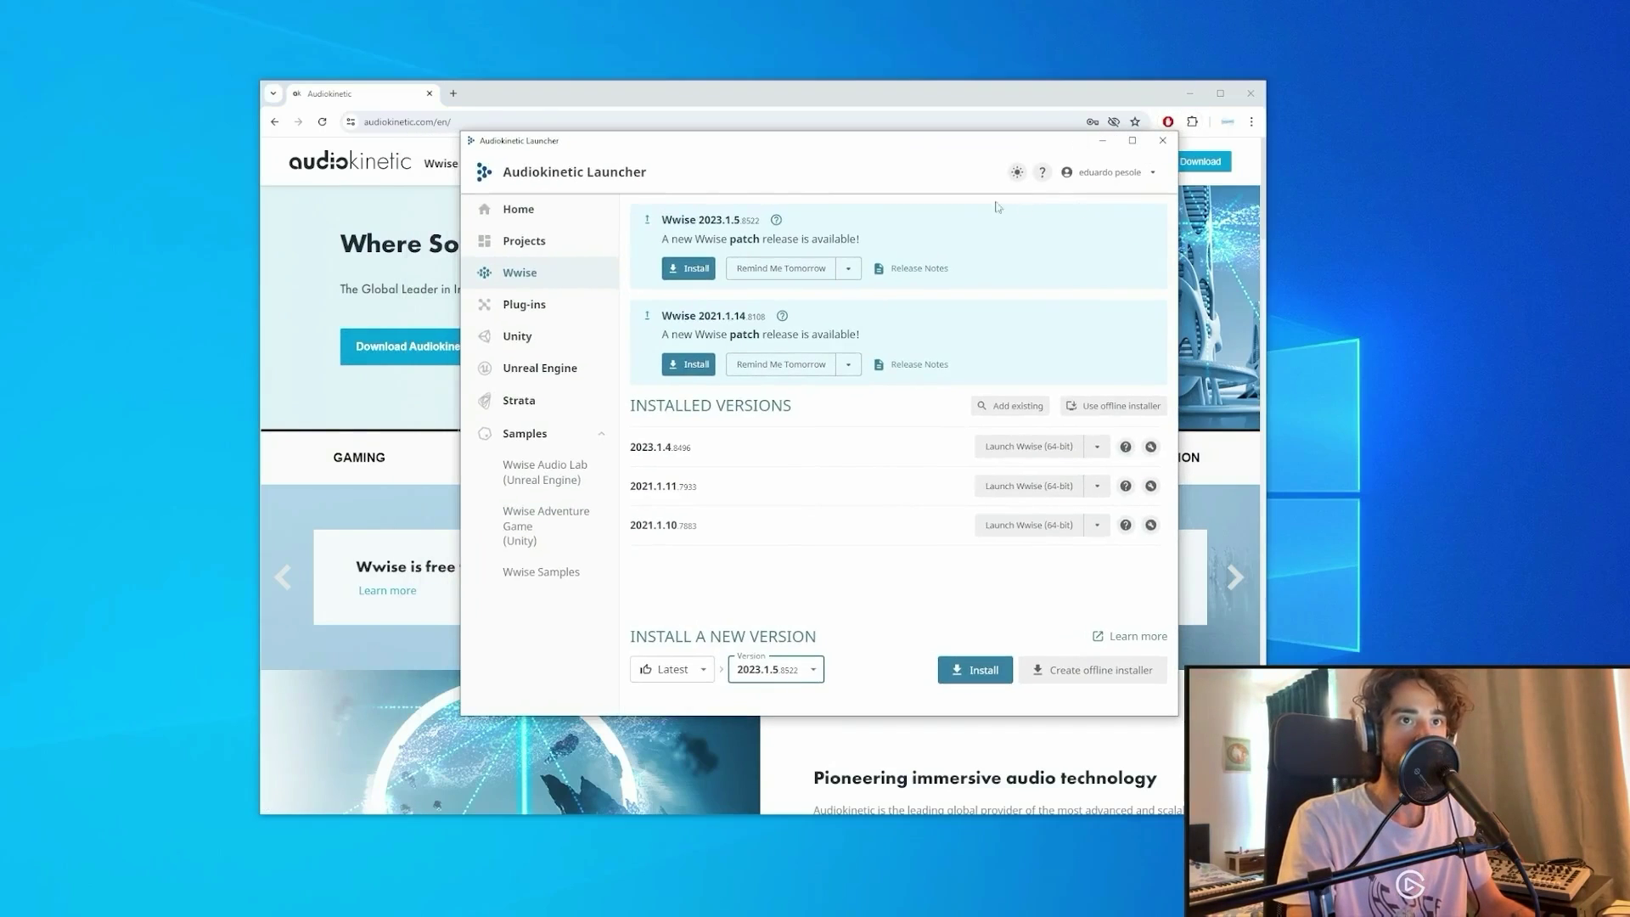
drag(912, 144, 896, 150)
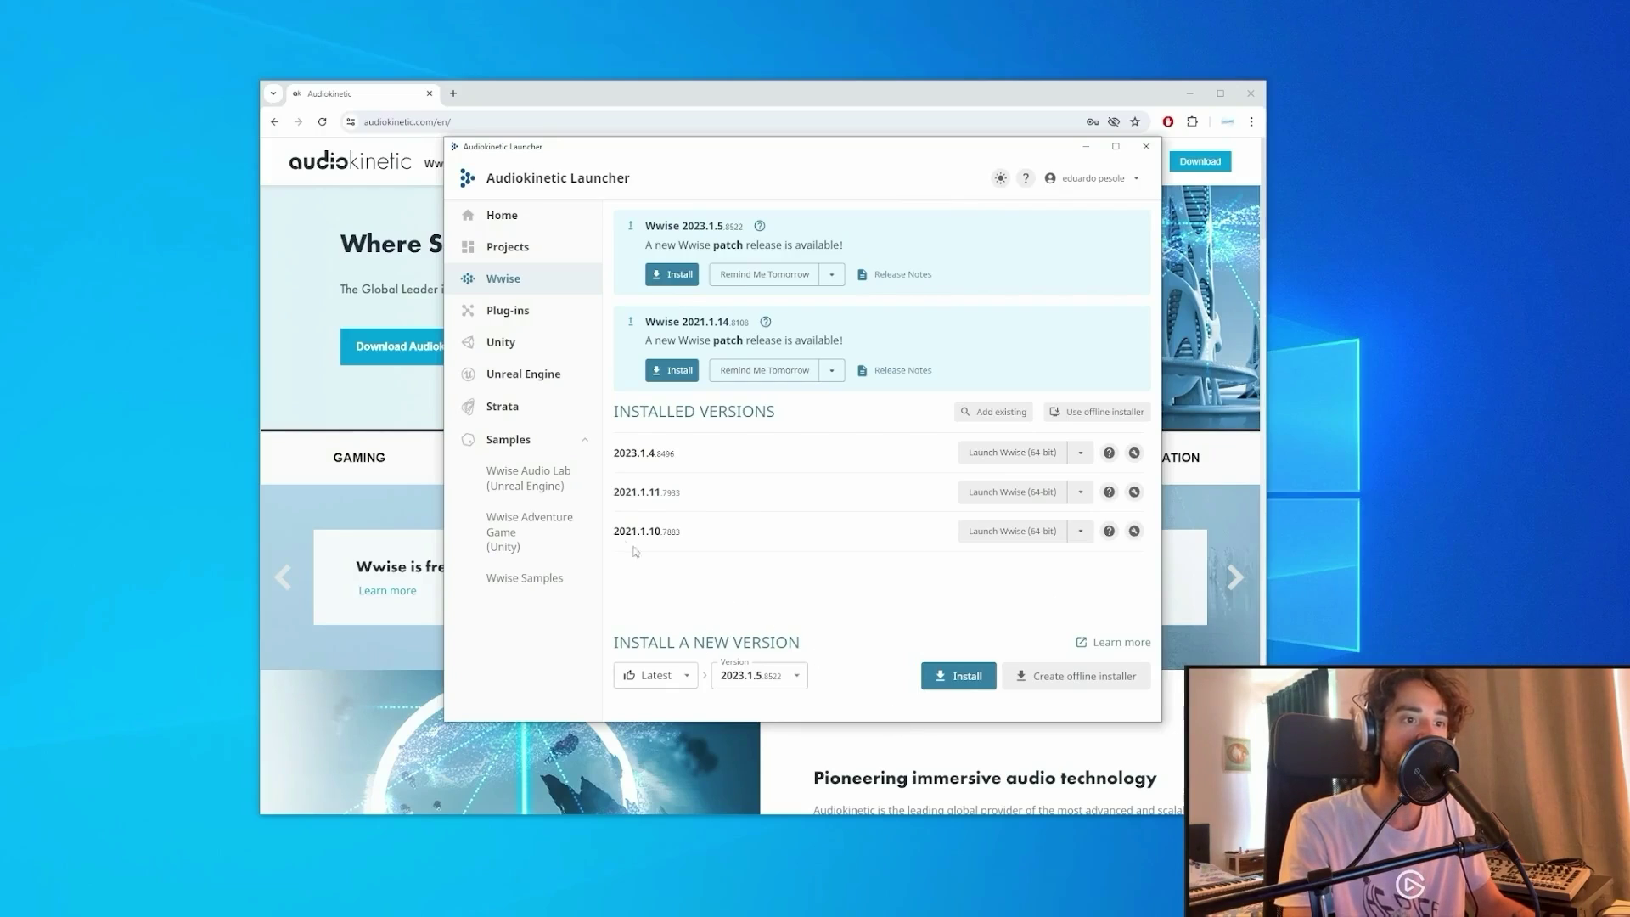
click(519, 291)
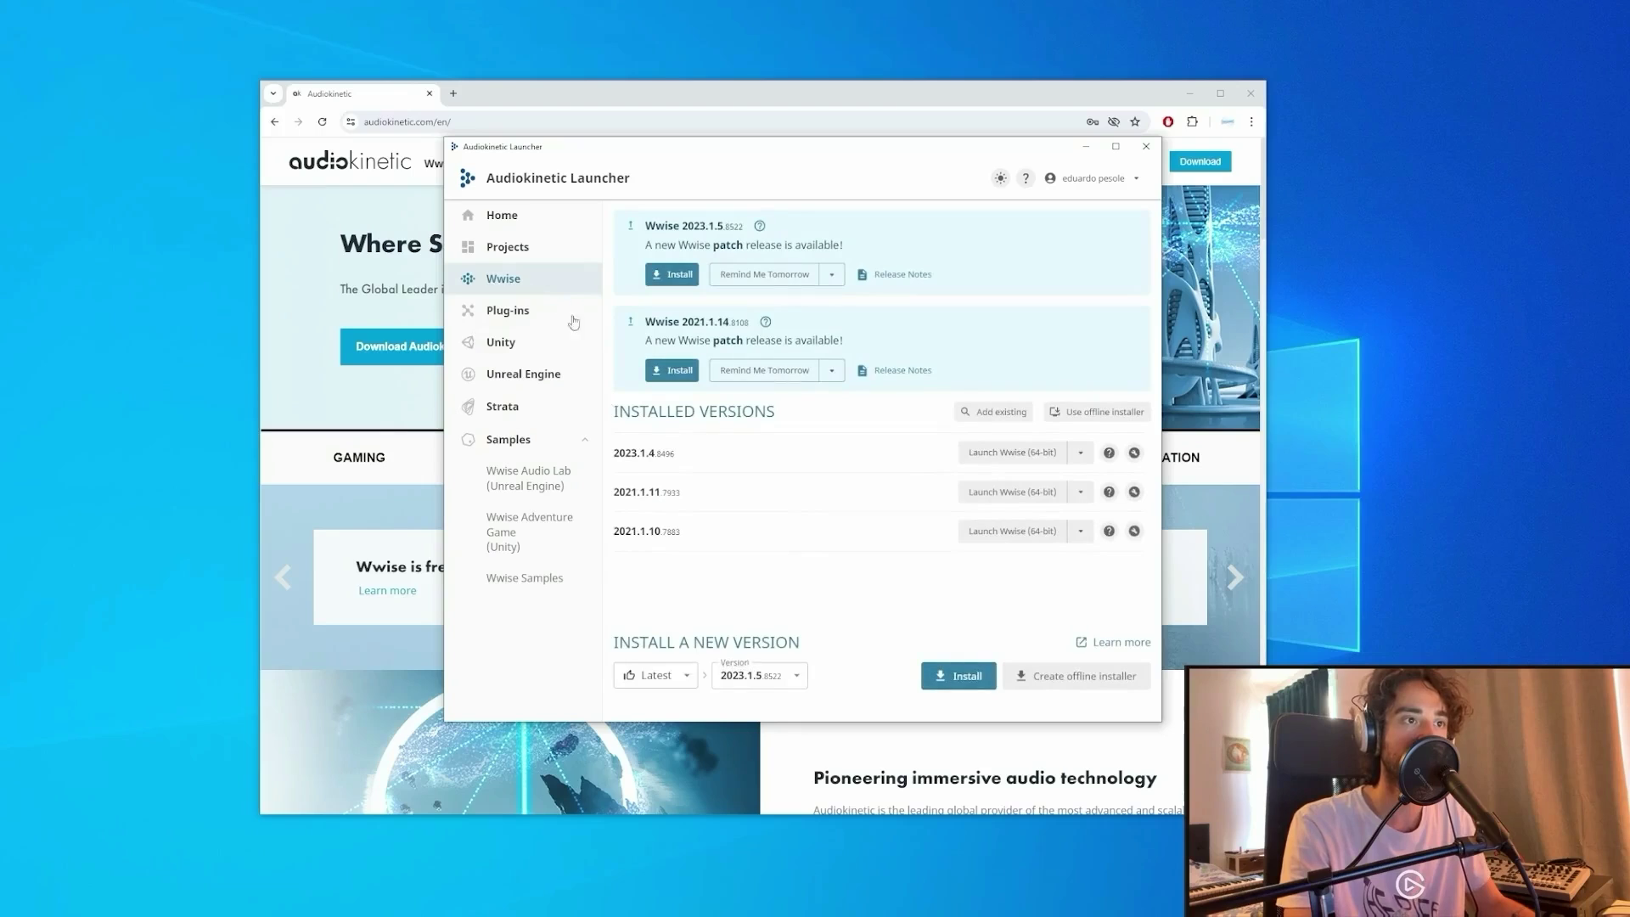
Filter Wwise versions to All releases, major 2023.1, version 2023.1.5.
click(666, 677)
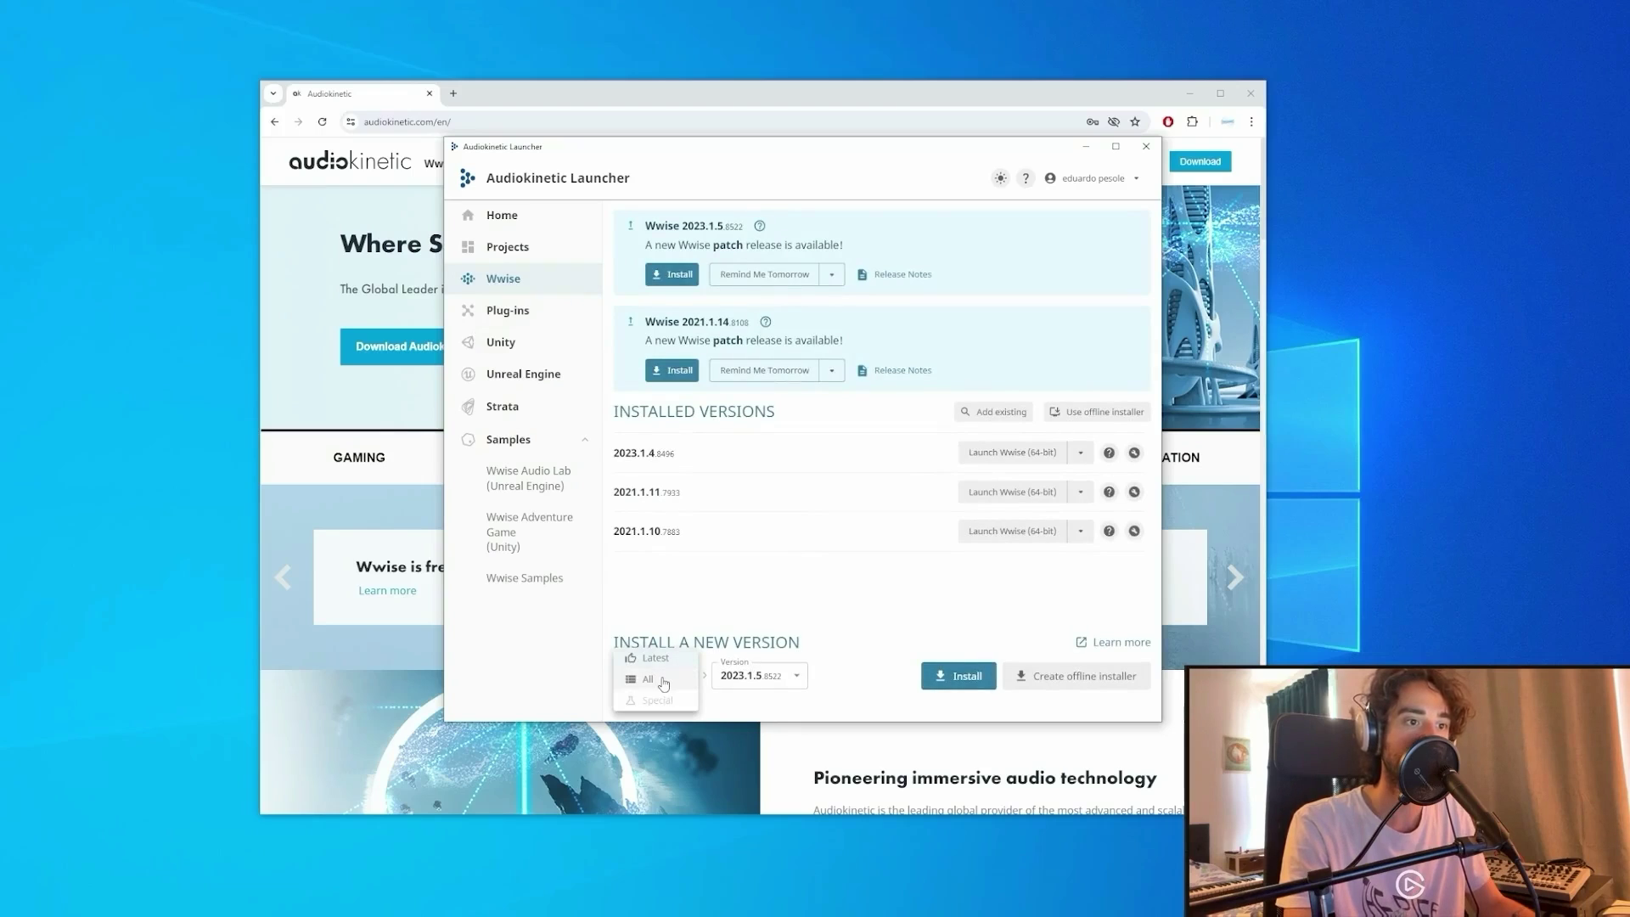
click(665, 682)
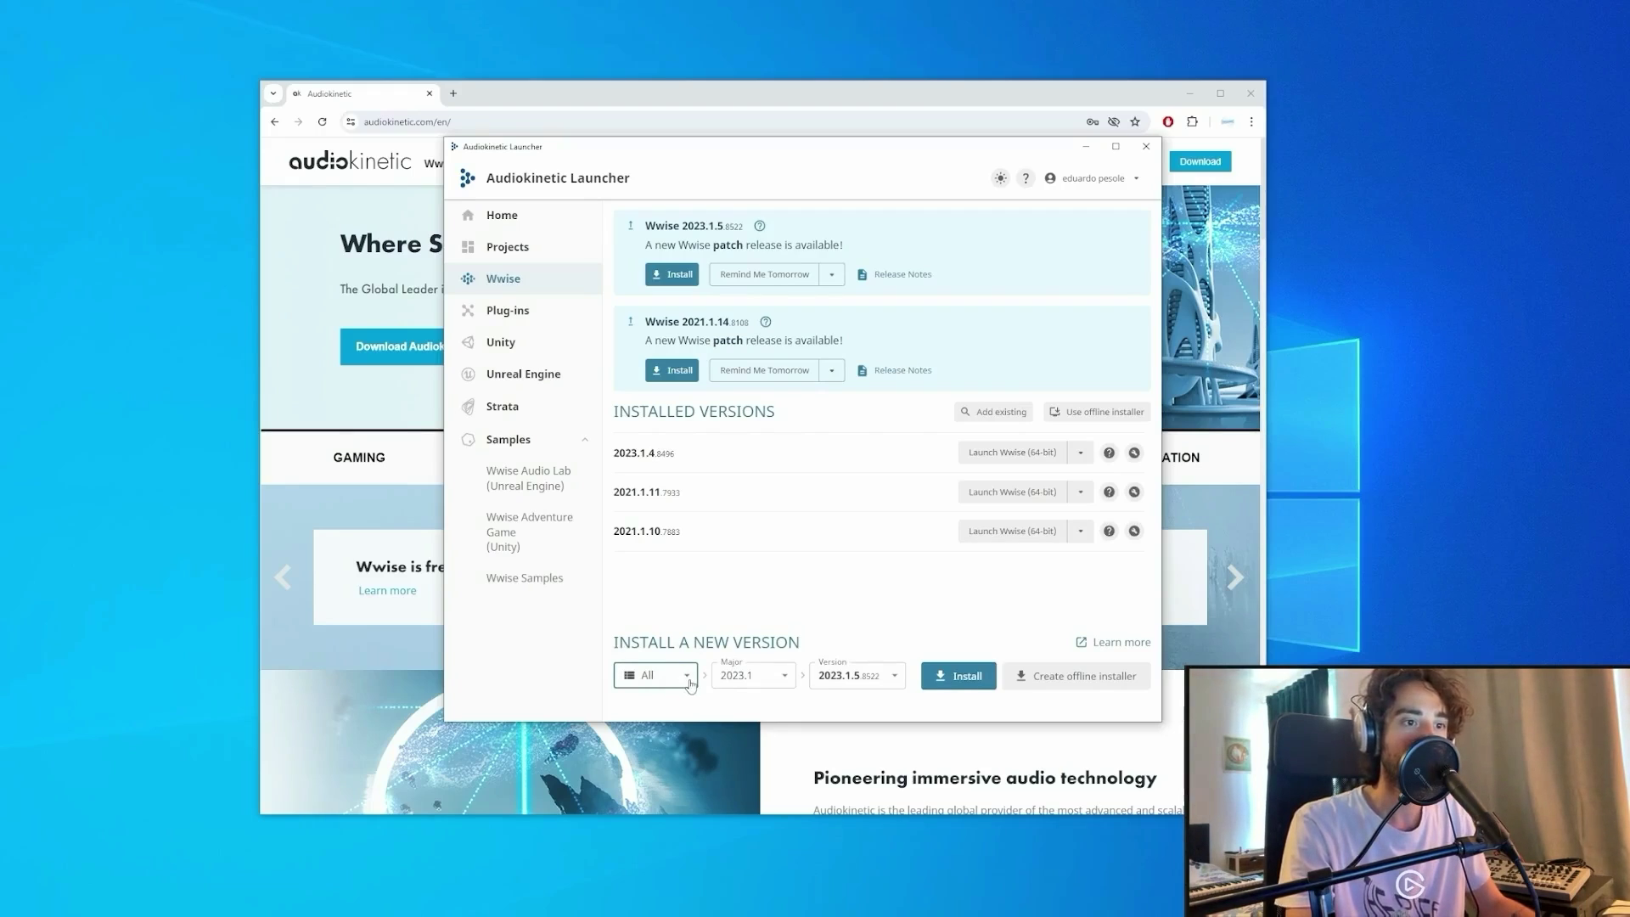
click(788, 687)
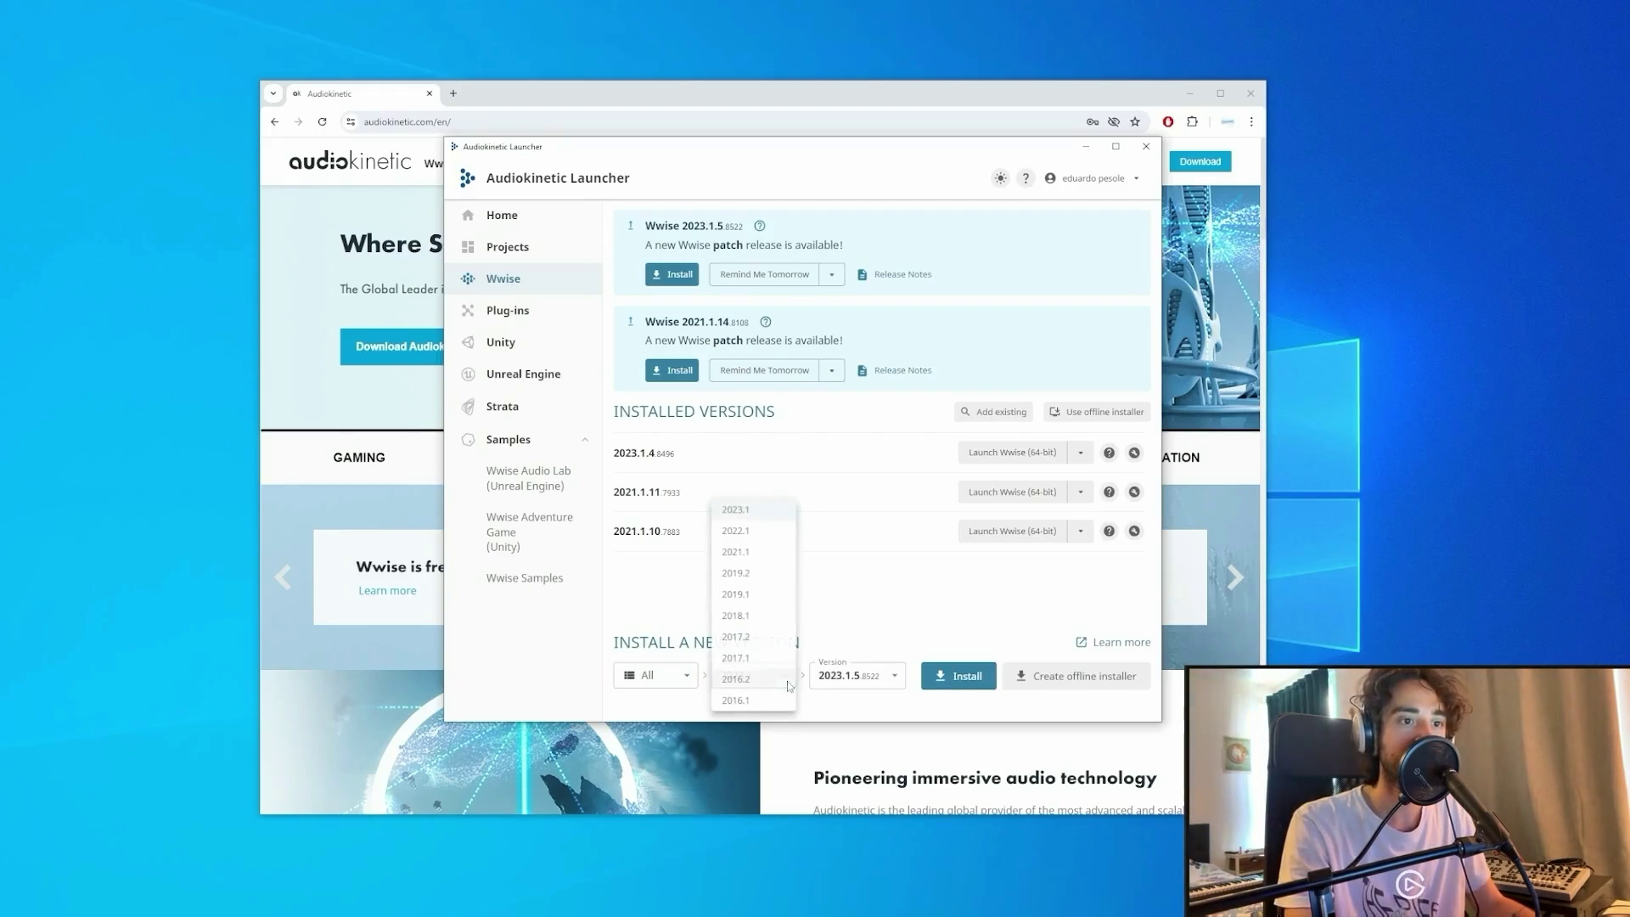
click(739, 511)
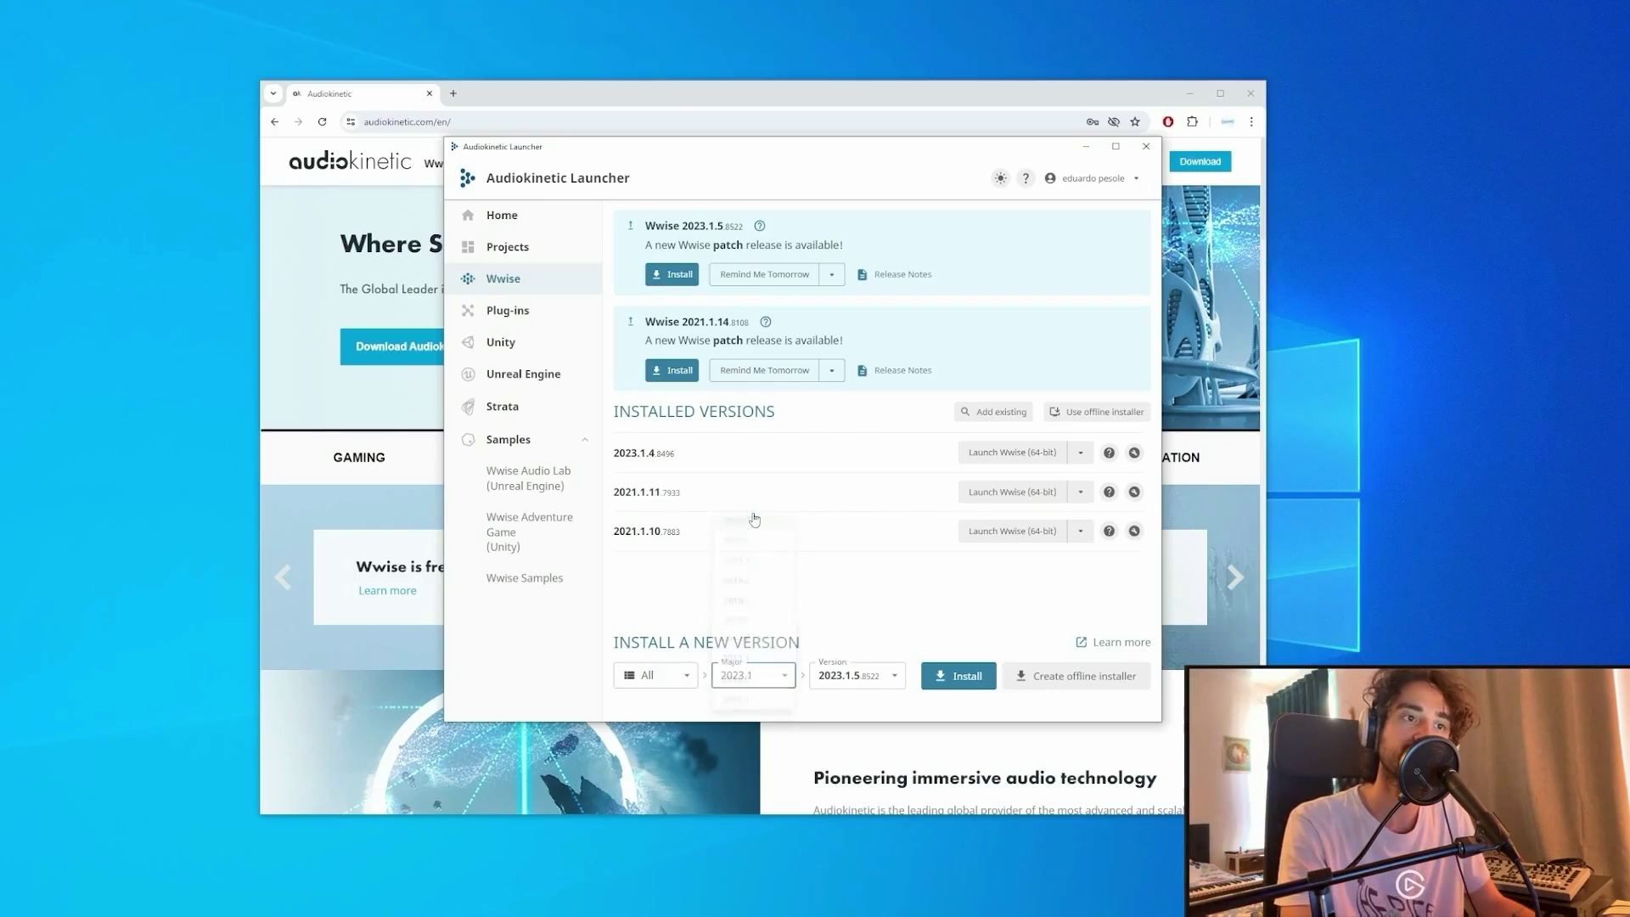
click(893, 679)
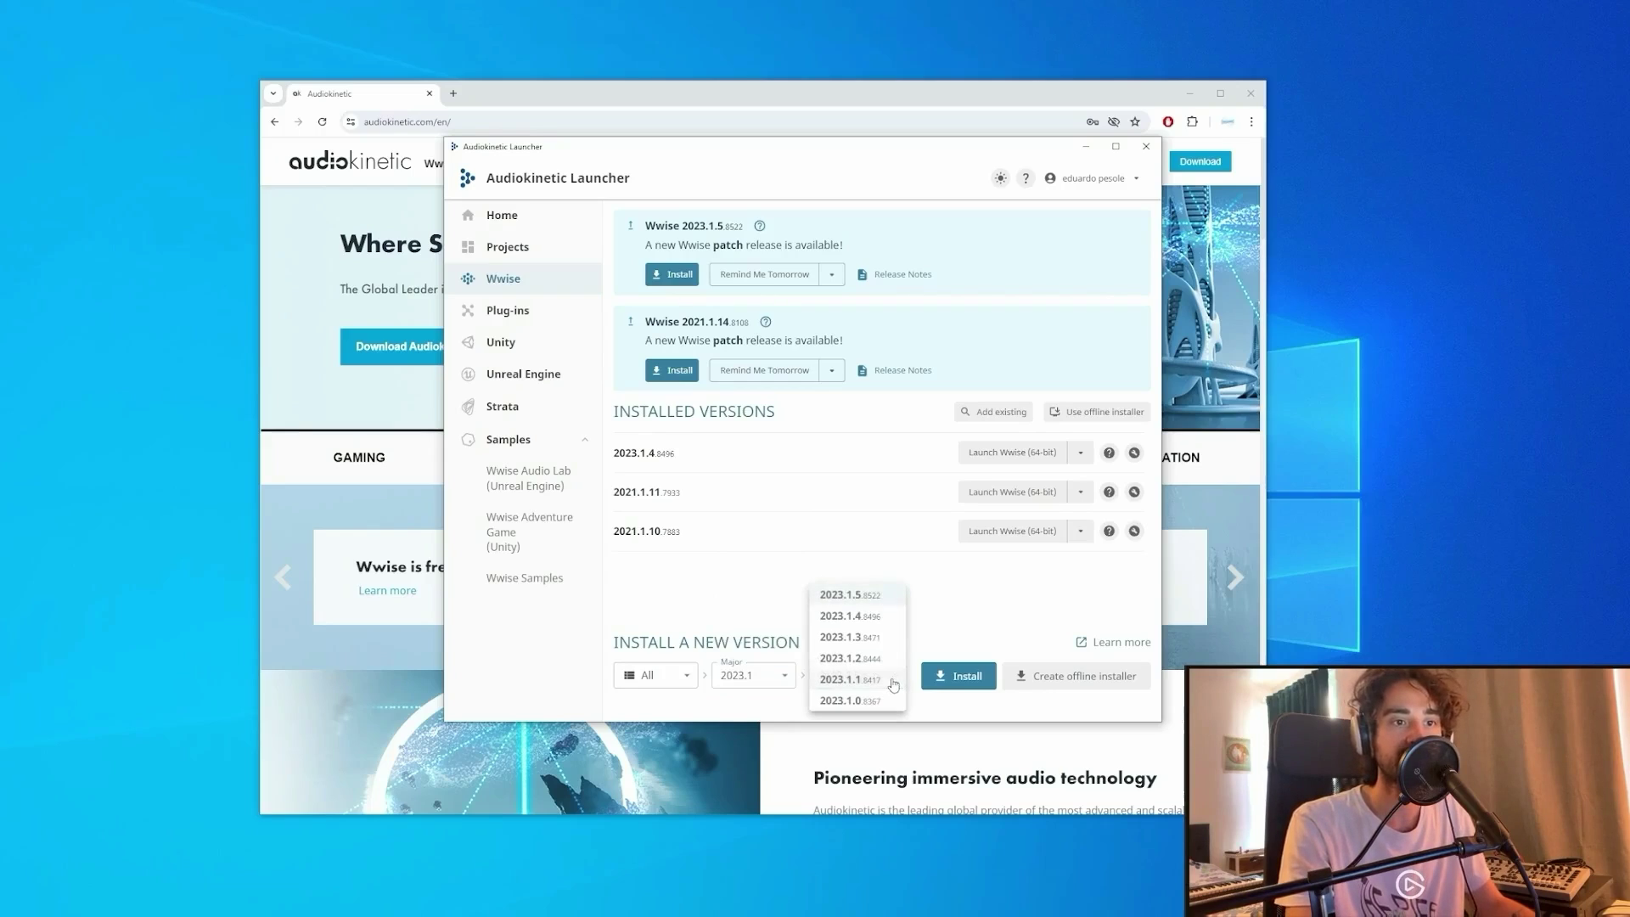
click(872, 600)
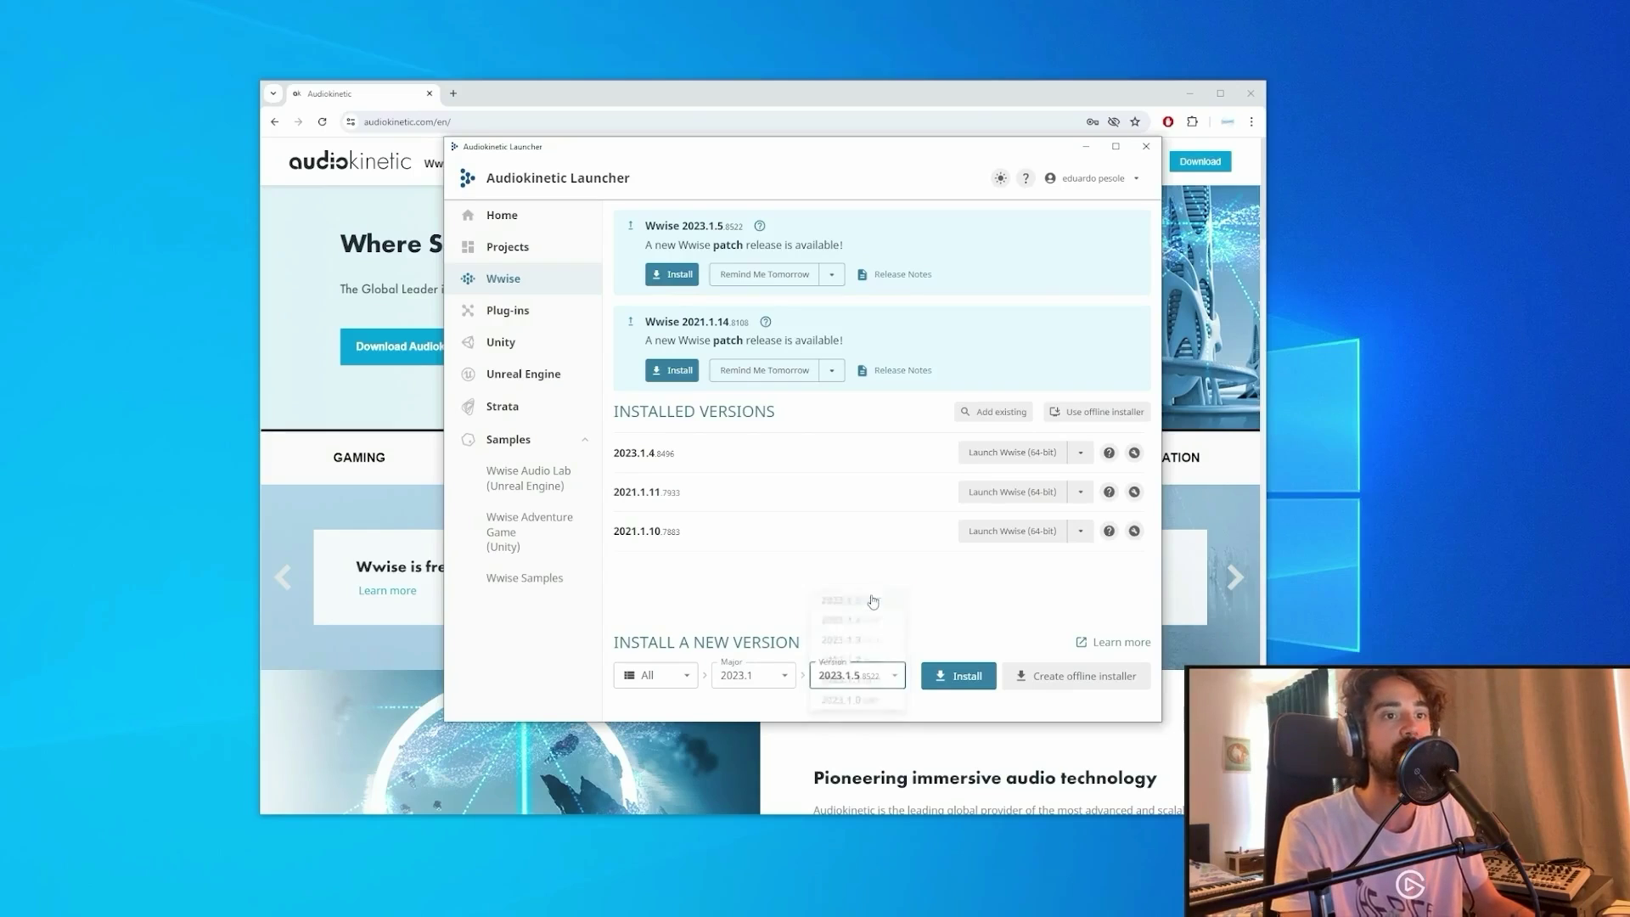
Start the Wwise 2023.1.5 install with SDK (C++) and Windows Visual Studio 2019 and 2022 platforms.
click(968, 677)
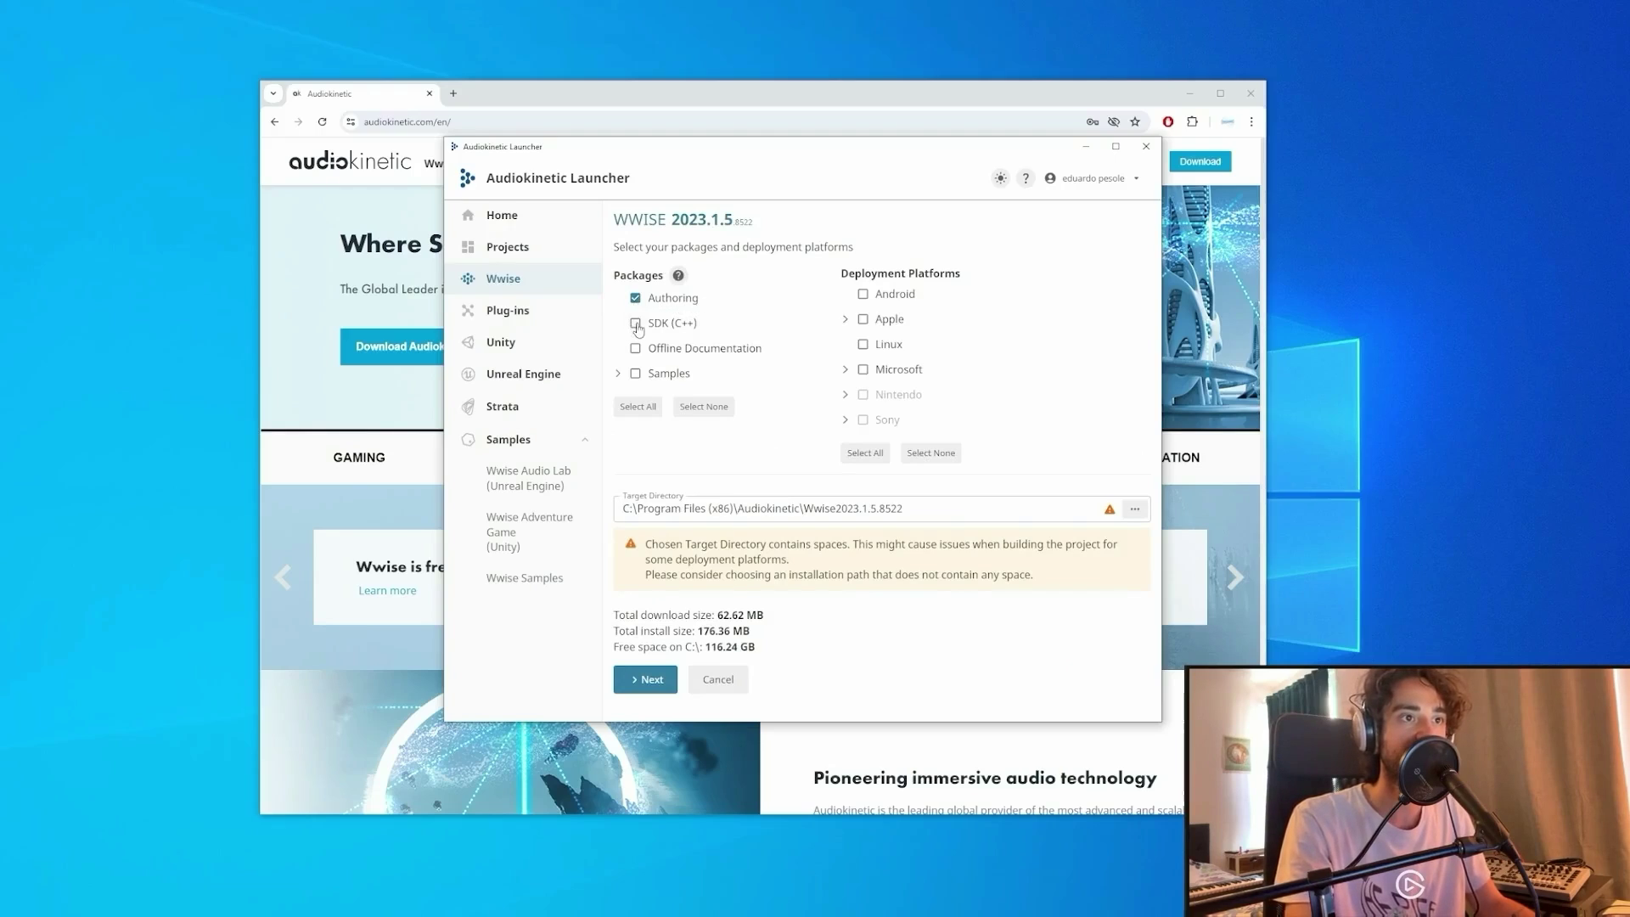
click(636, 325)
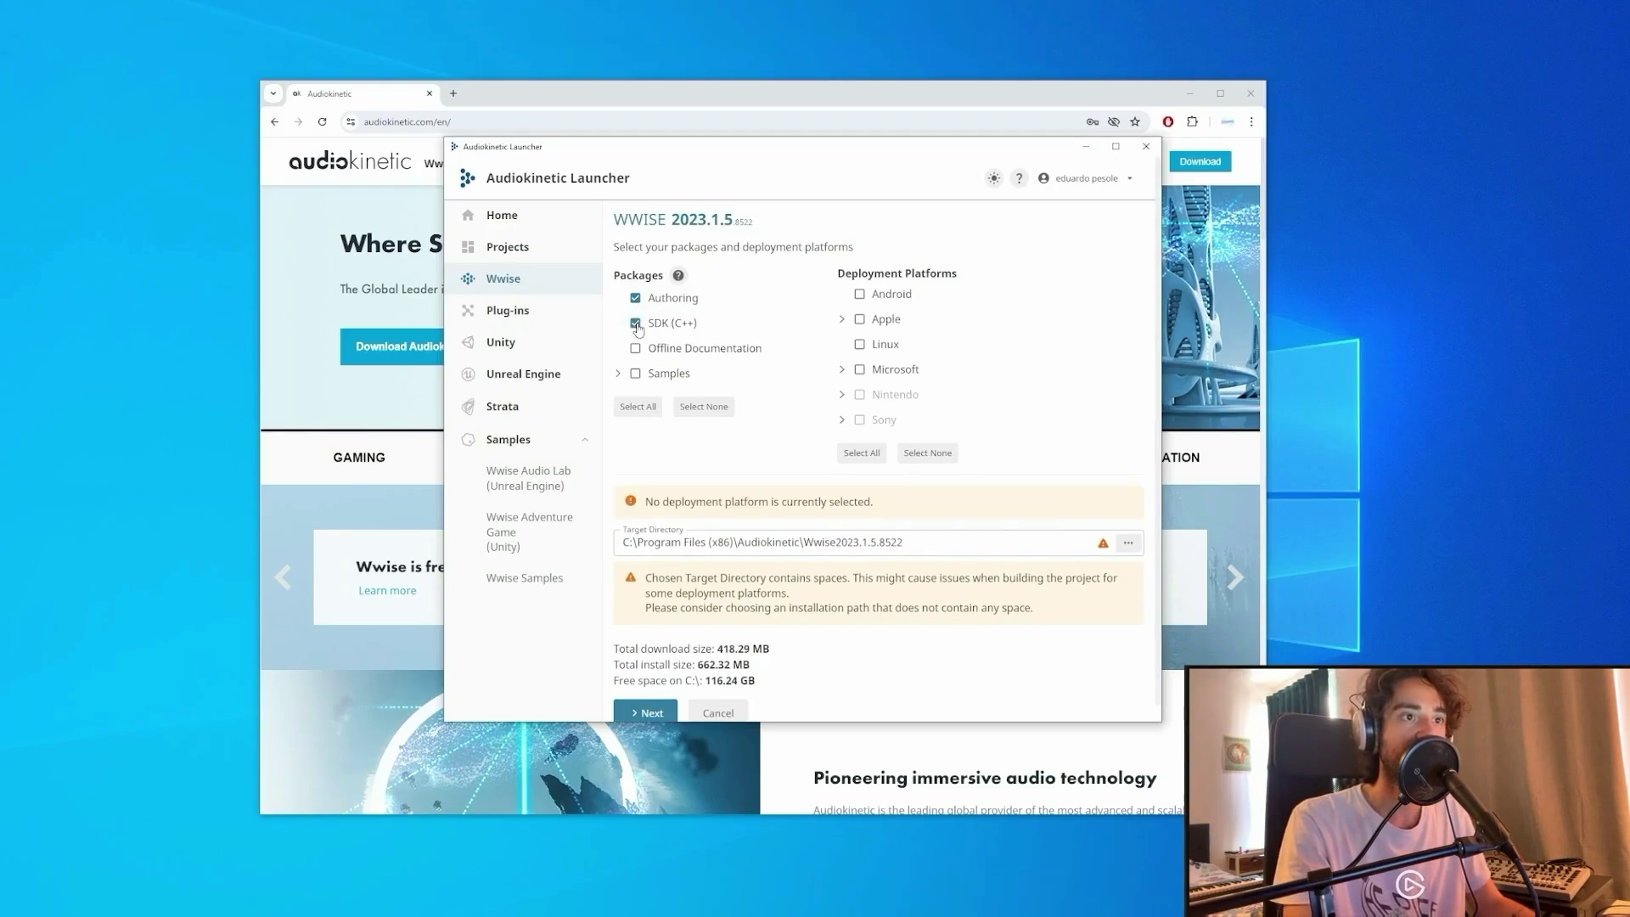
click(845, 371)
click(855, 395)
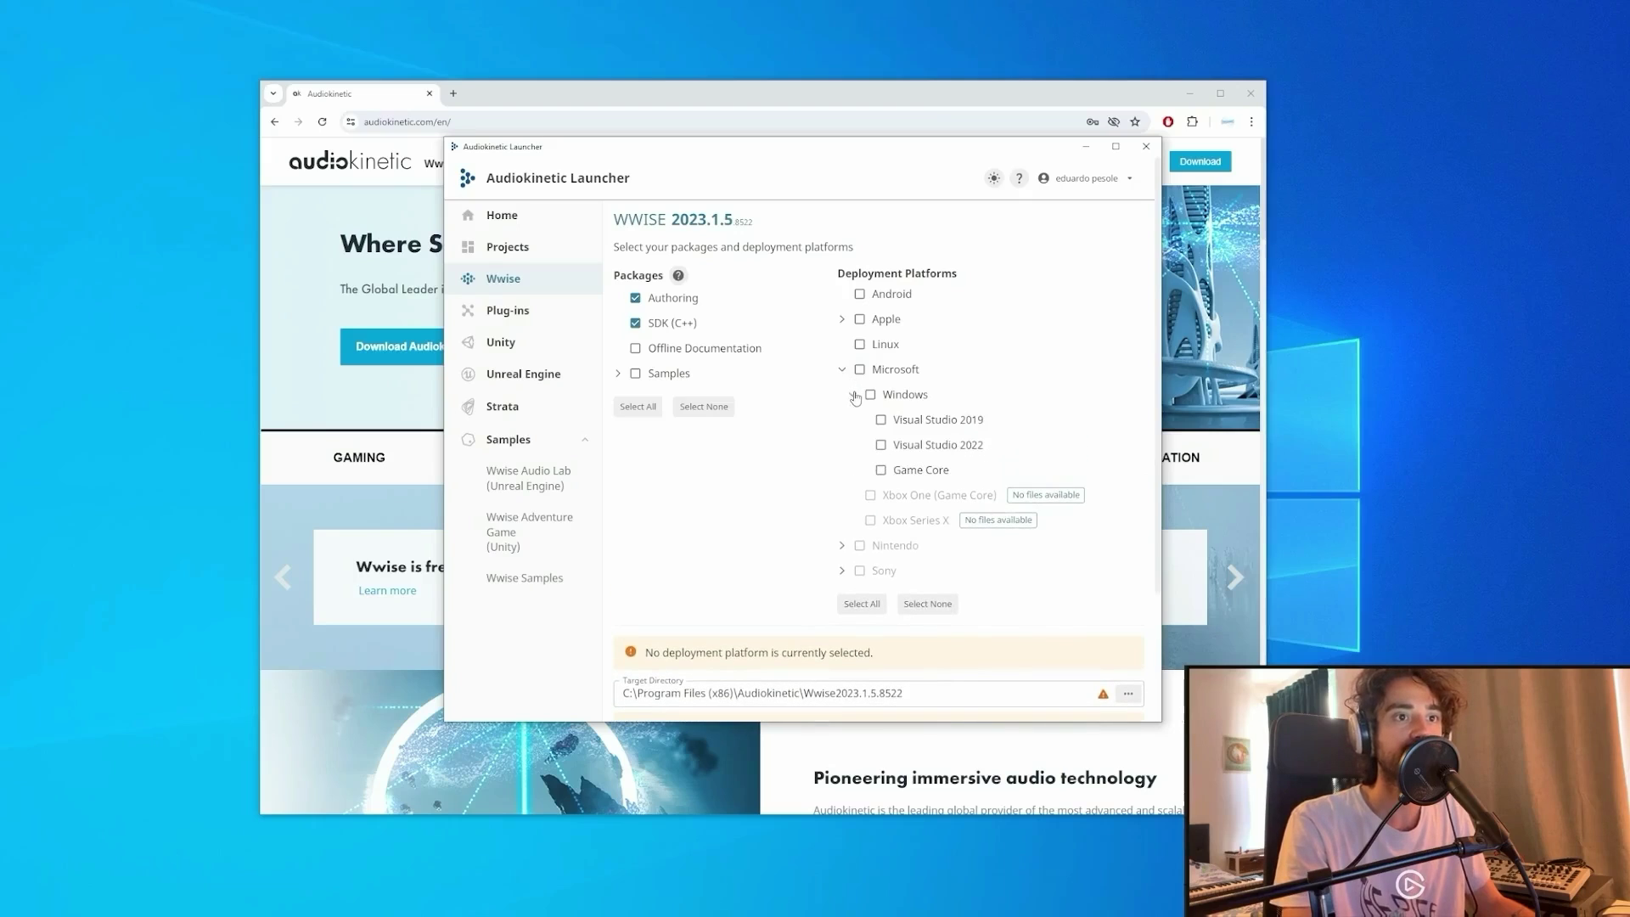
click(881, 420)
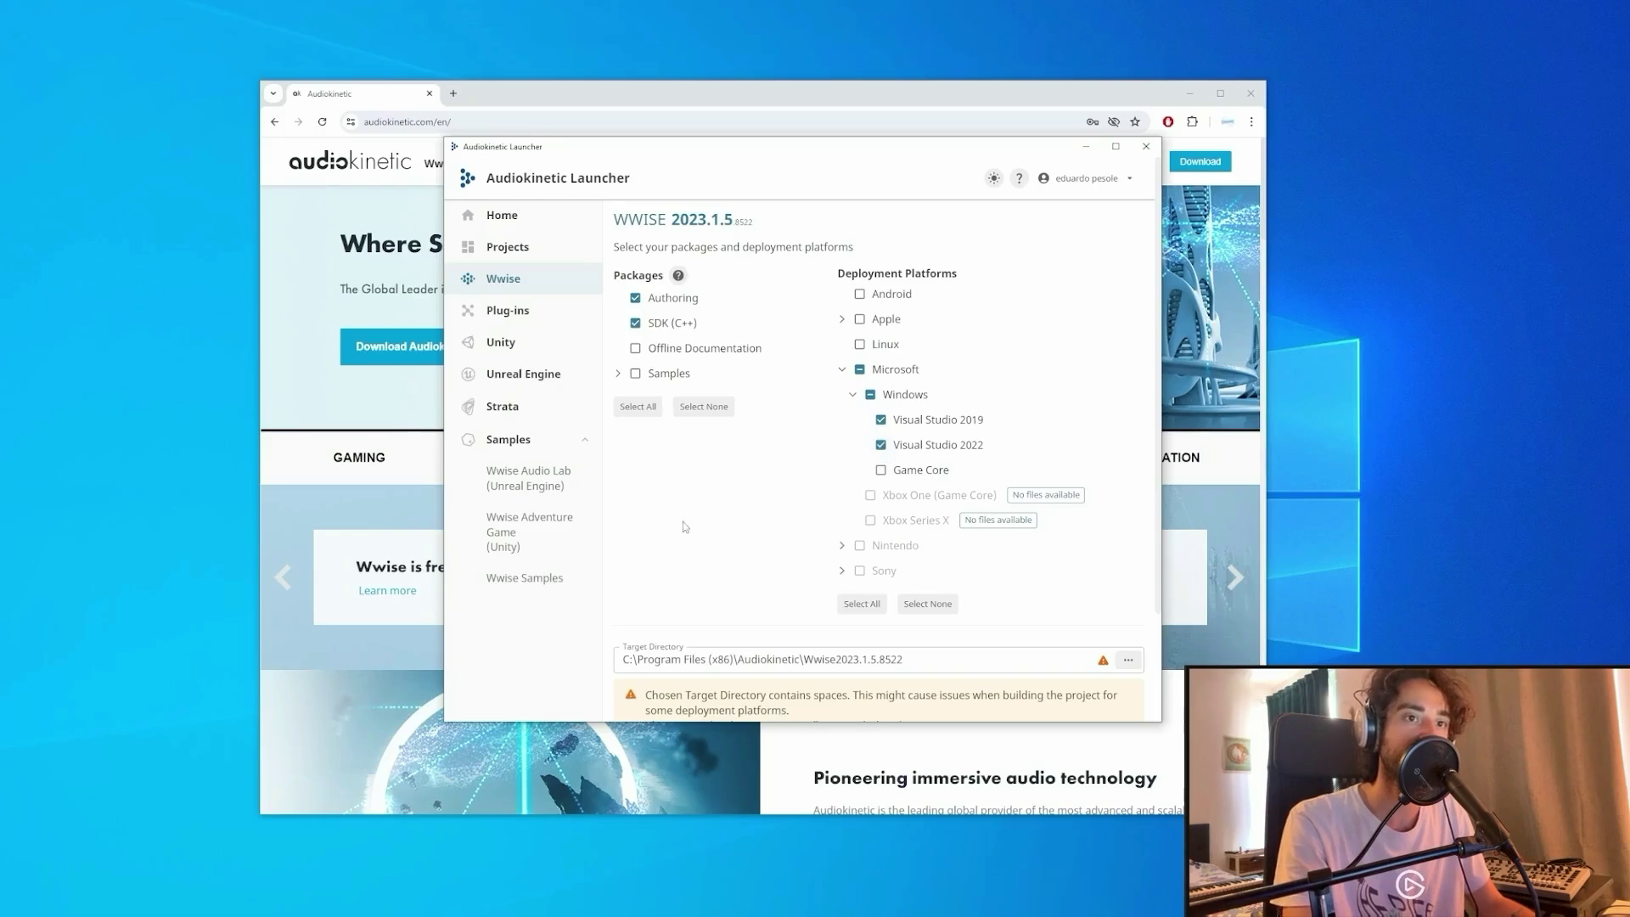
scroll(685, 527, down, 2)
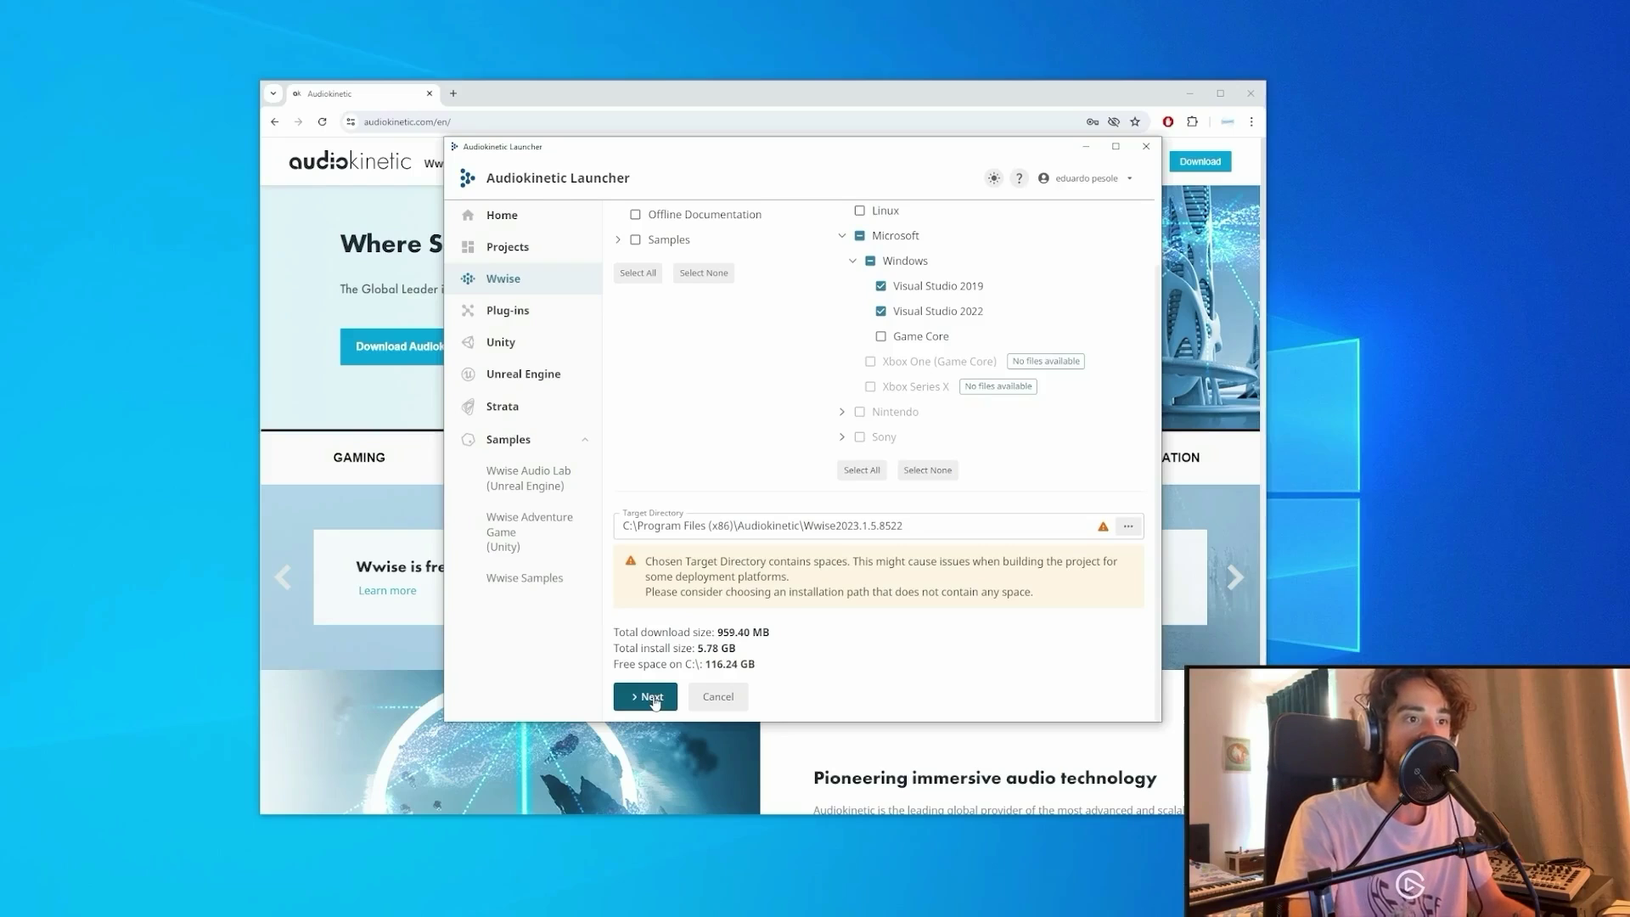
Move on to plug-in selection, enlarge the launcher window and tick AK Convolution.
click(651, 697)
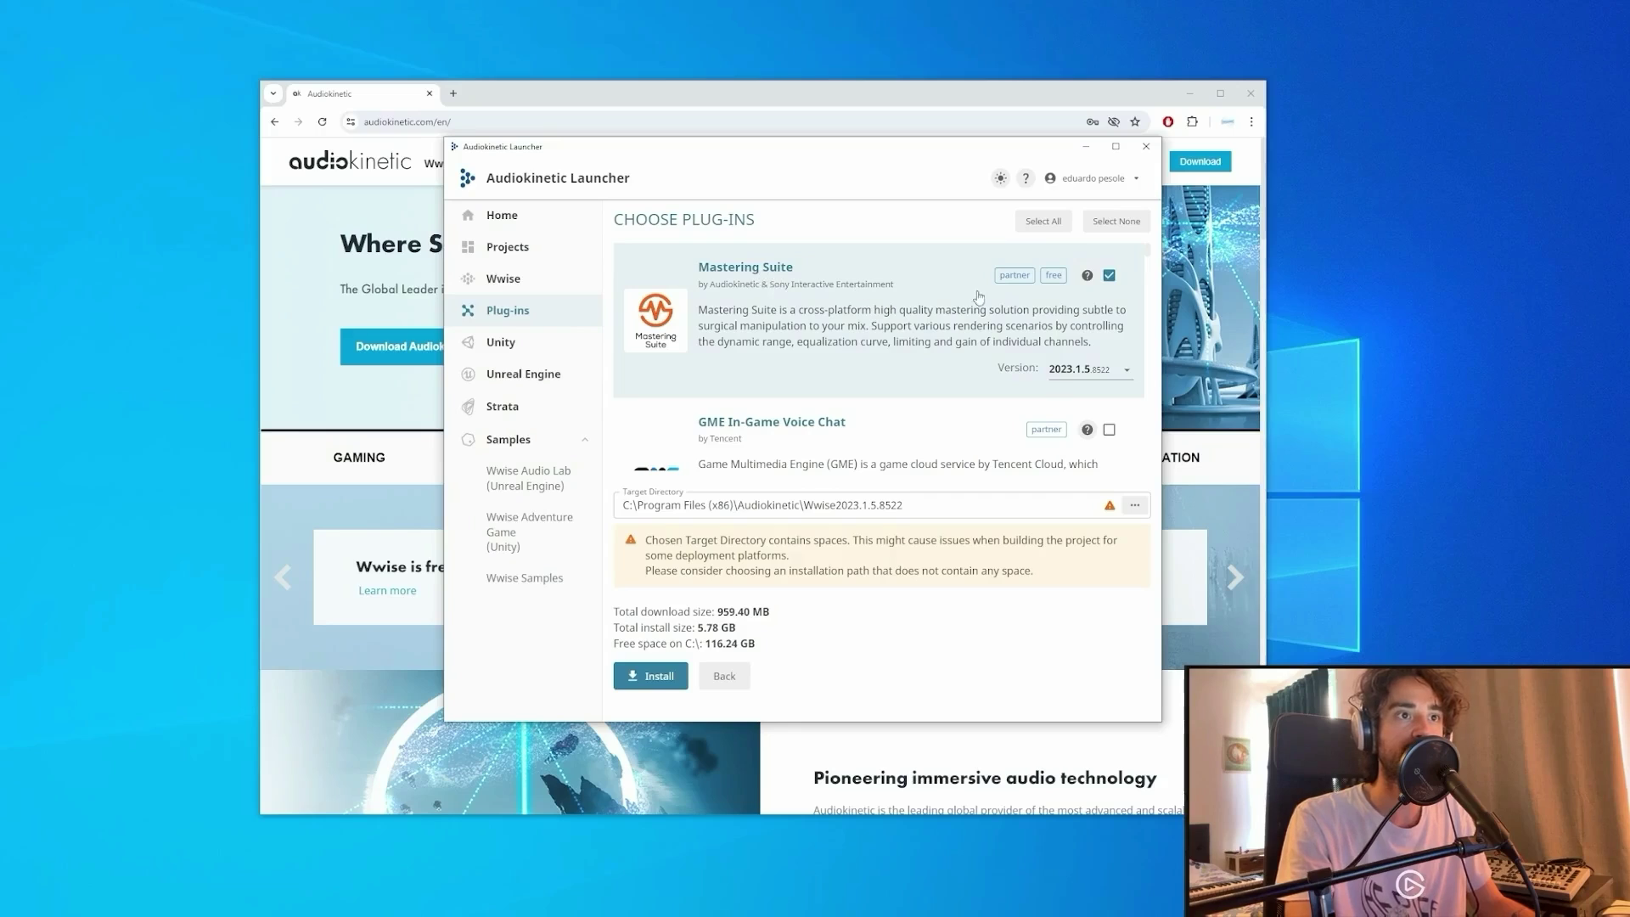
scroll(845, 299, down, 1)
scroll(840, 288, up, 1)
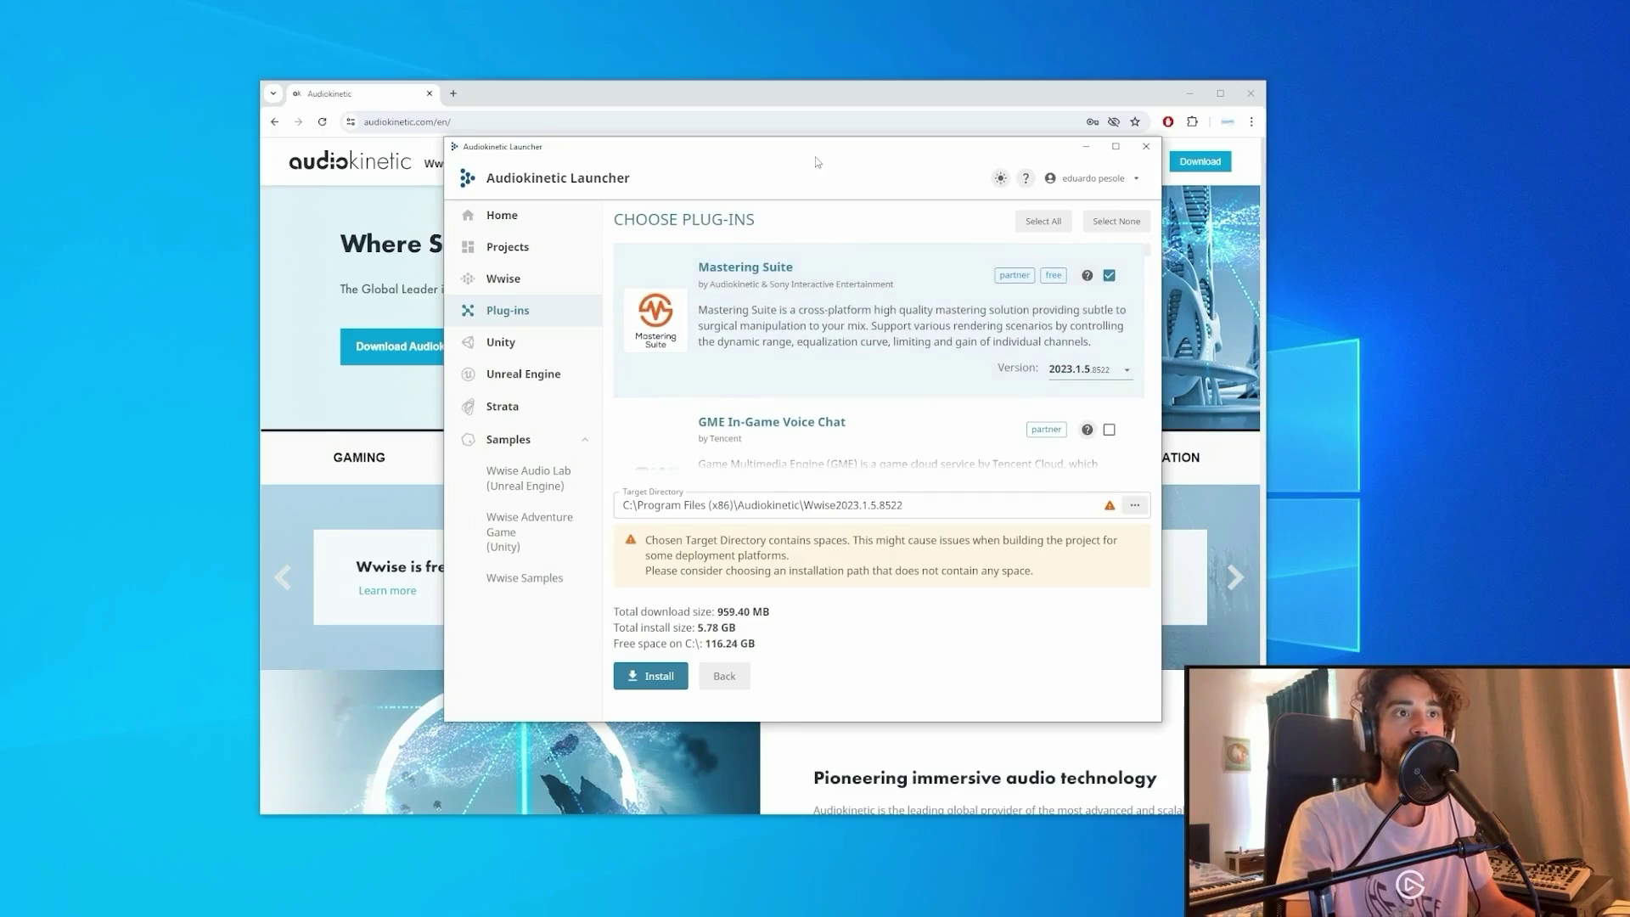
drag(811, 139, 716, 93)
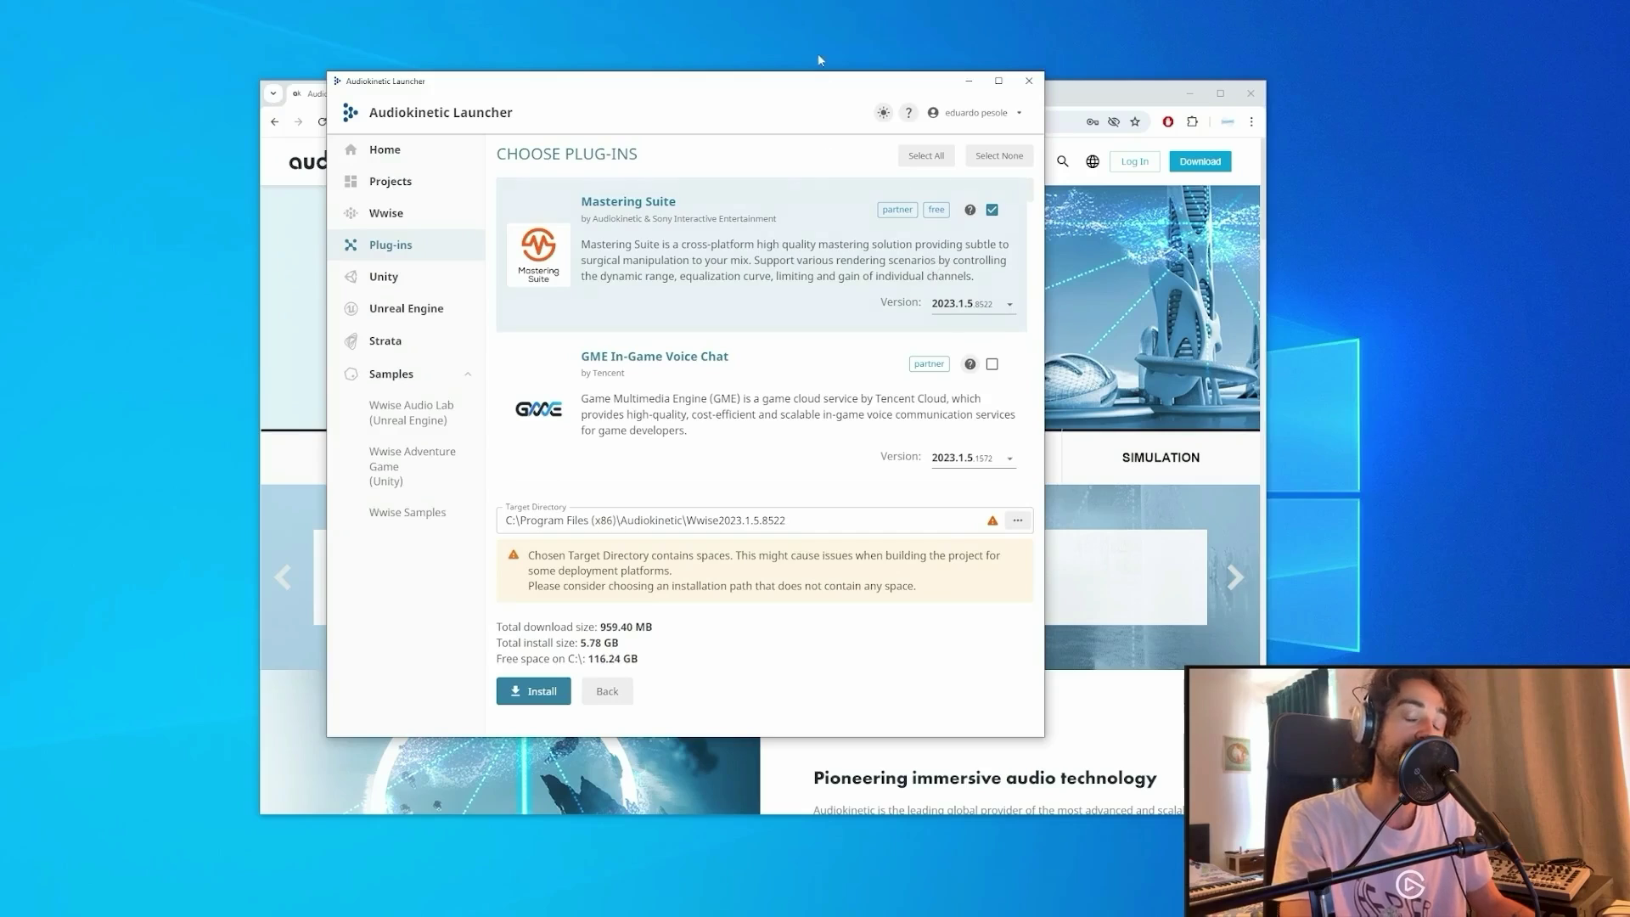
drag(813, 85, 797, 86)
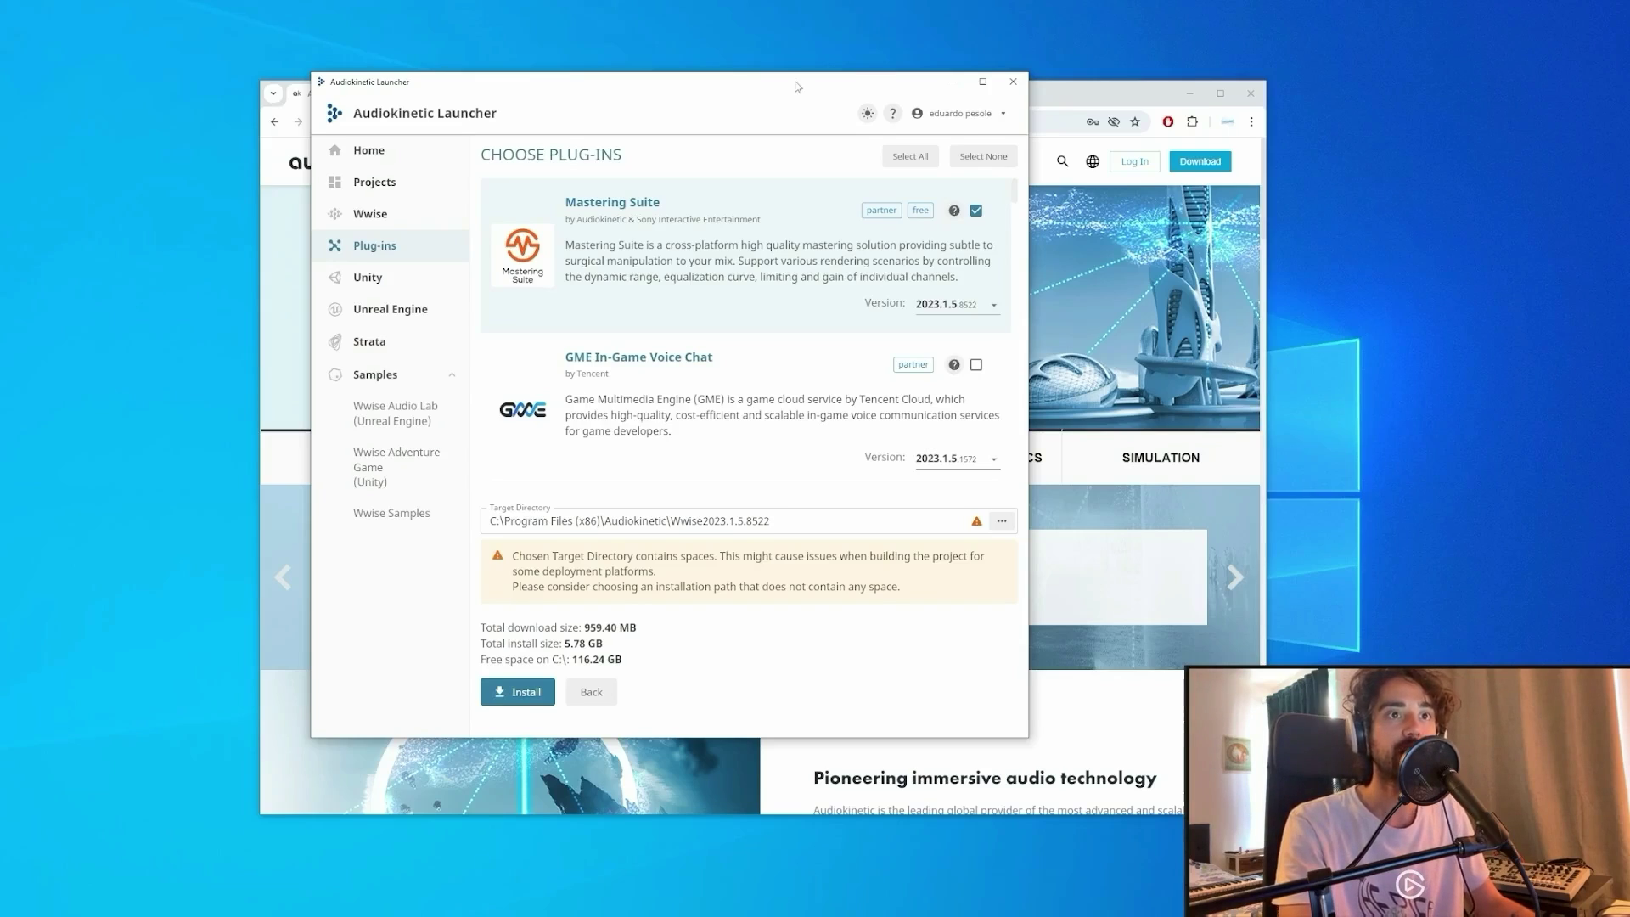
drag(797, 86, 792, 91)
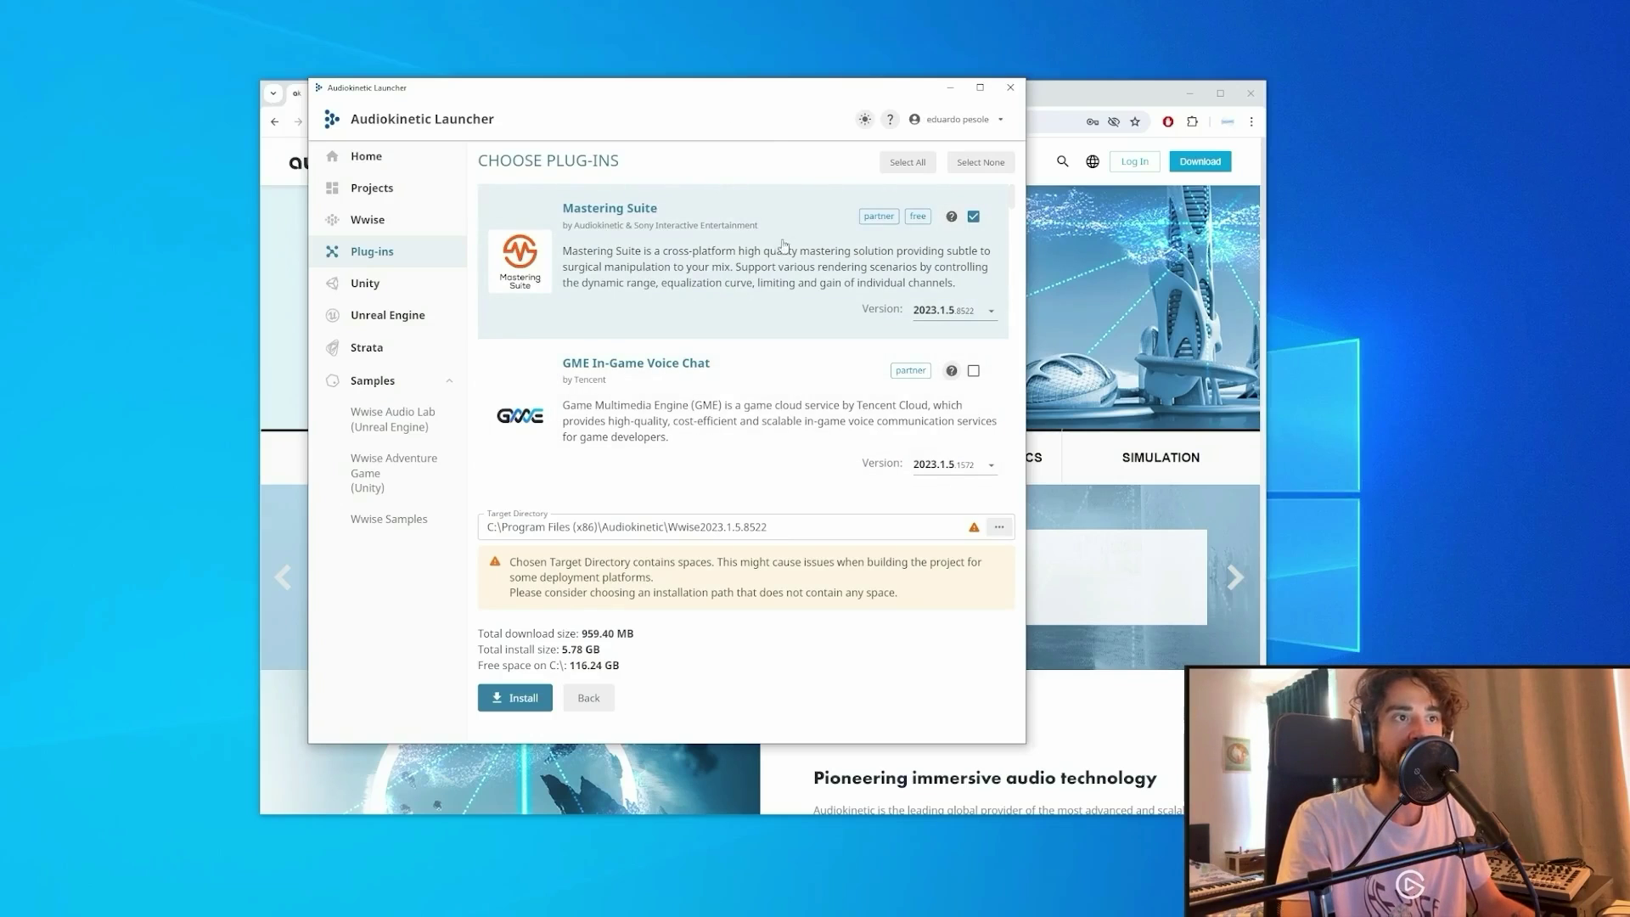
scroll(781, 255, down, 3)
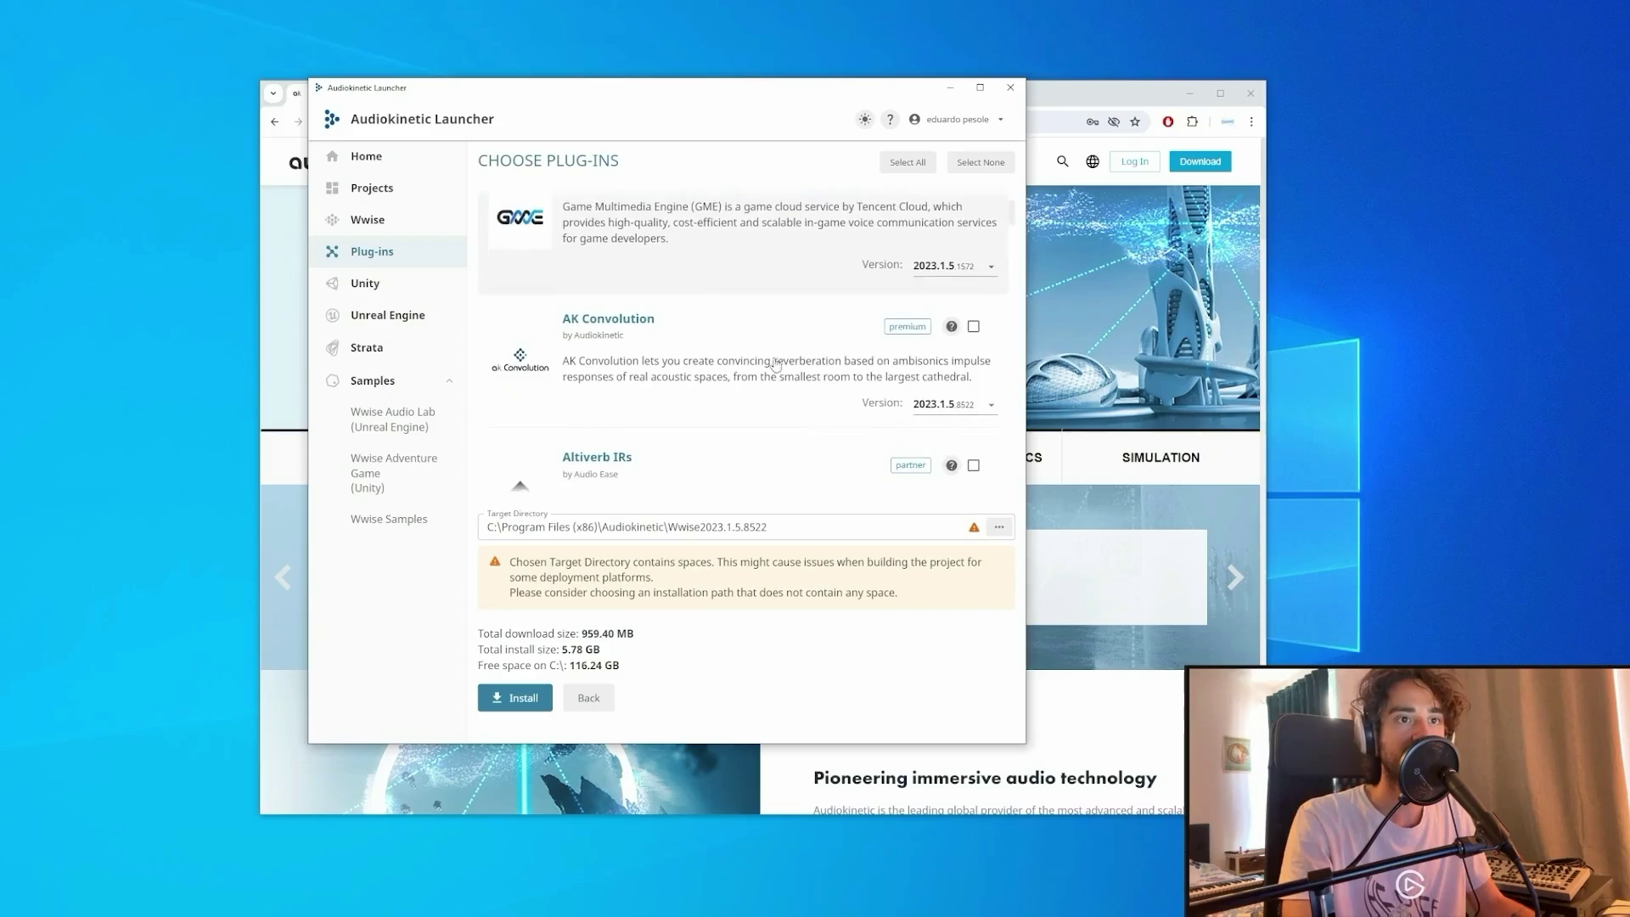
click(973, 327)
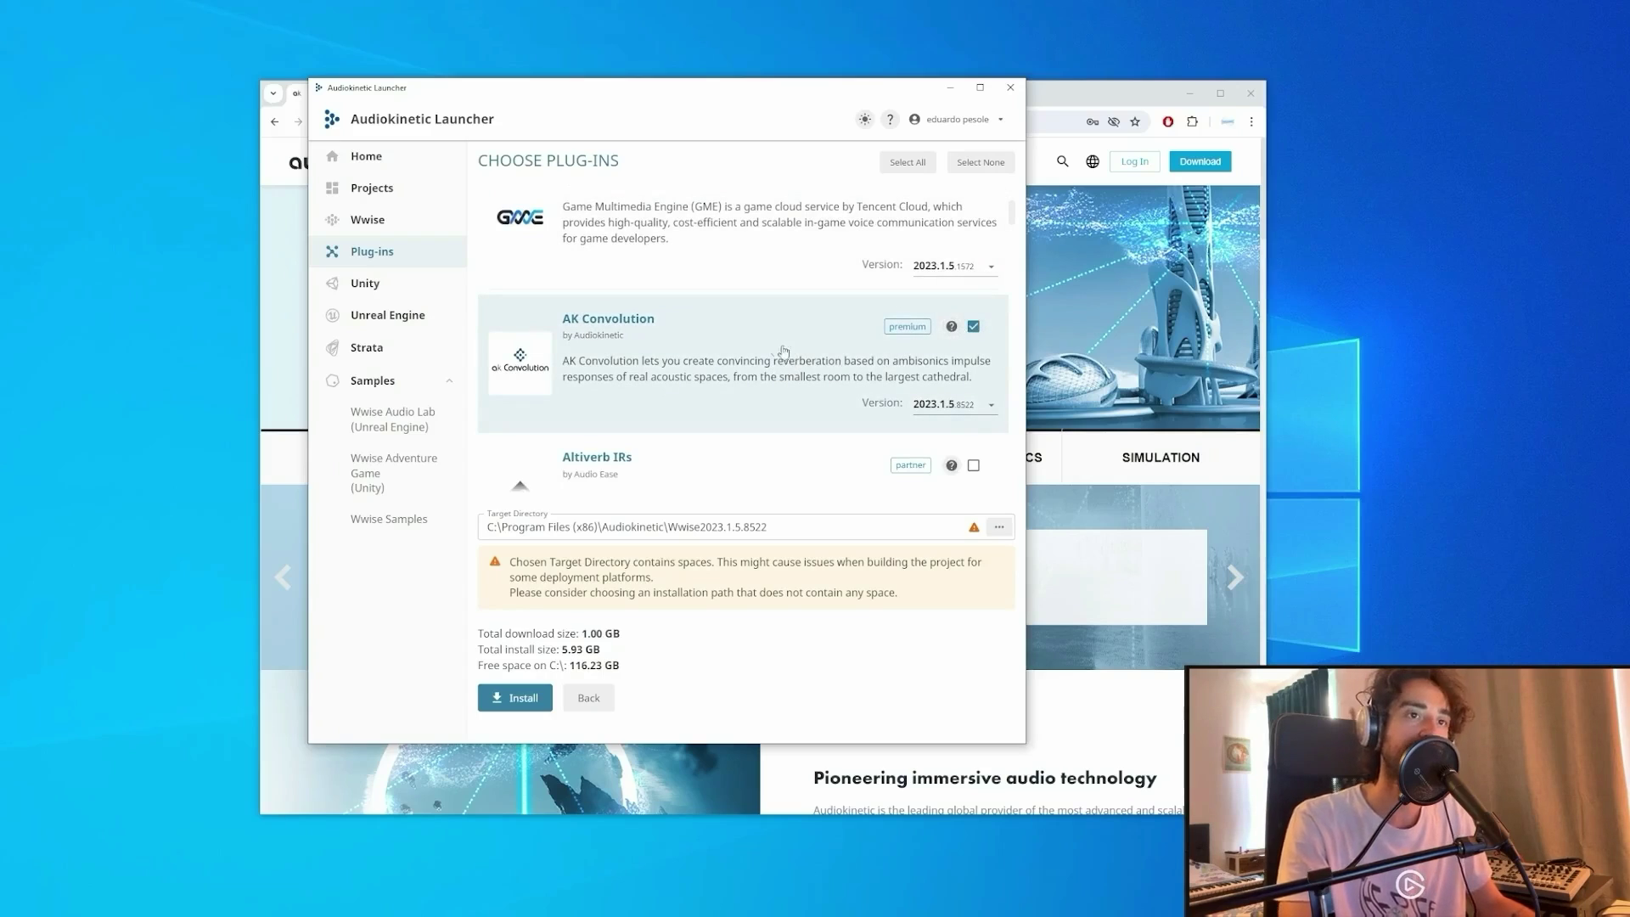
Exclude Reflect, Soundseed Air, Auro Headphone and iZotope suite from the install.
scroll(789, 361, down, 3)
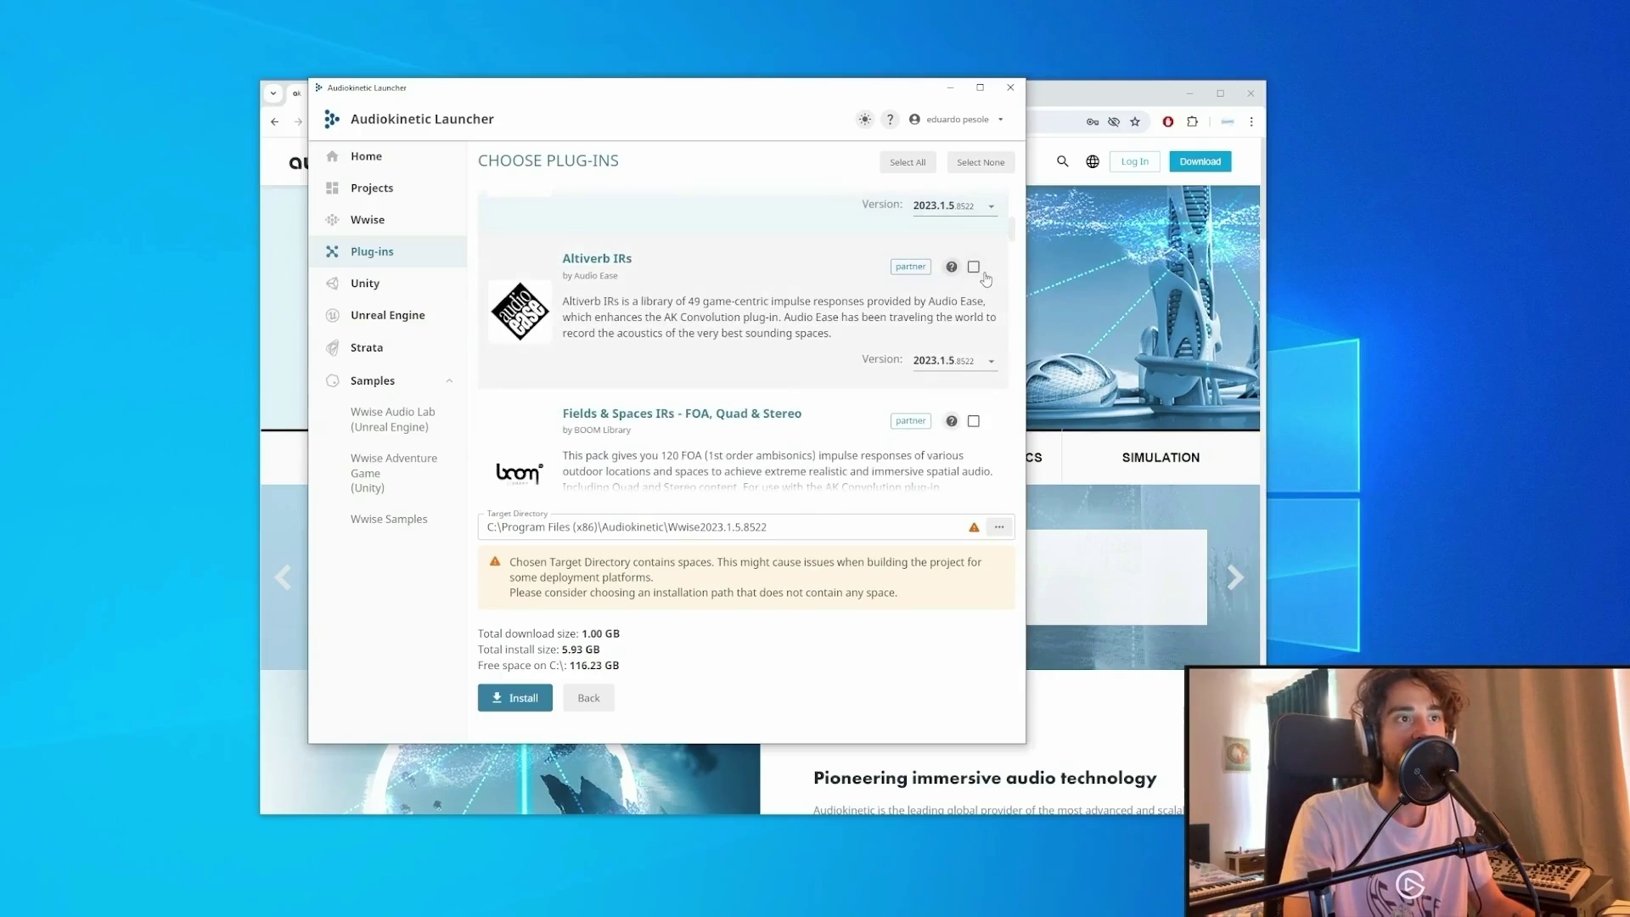
scroll(806, 331, down, 4)
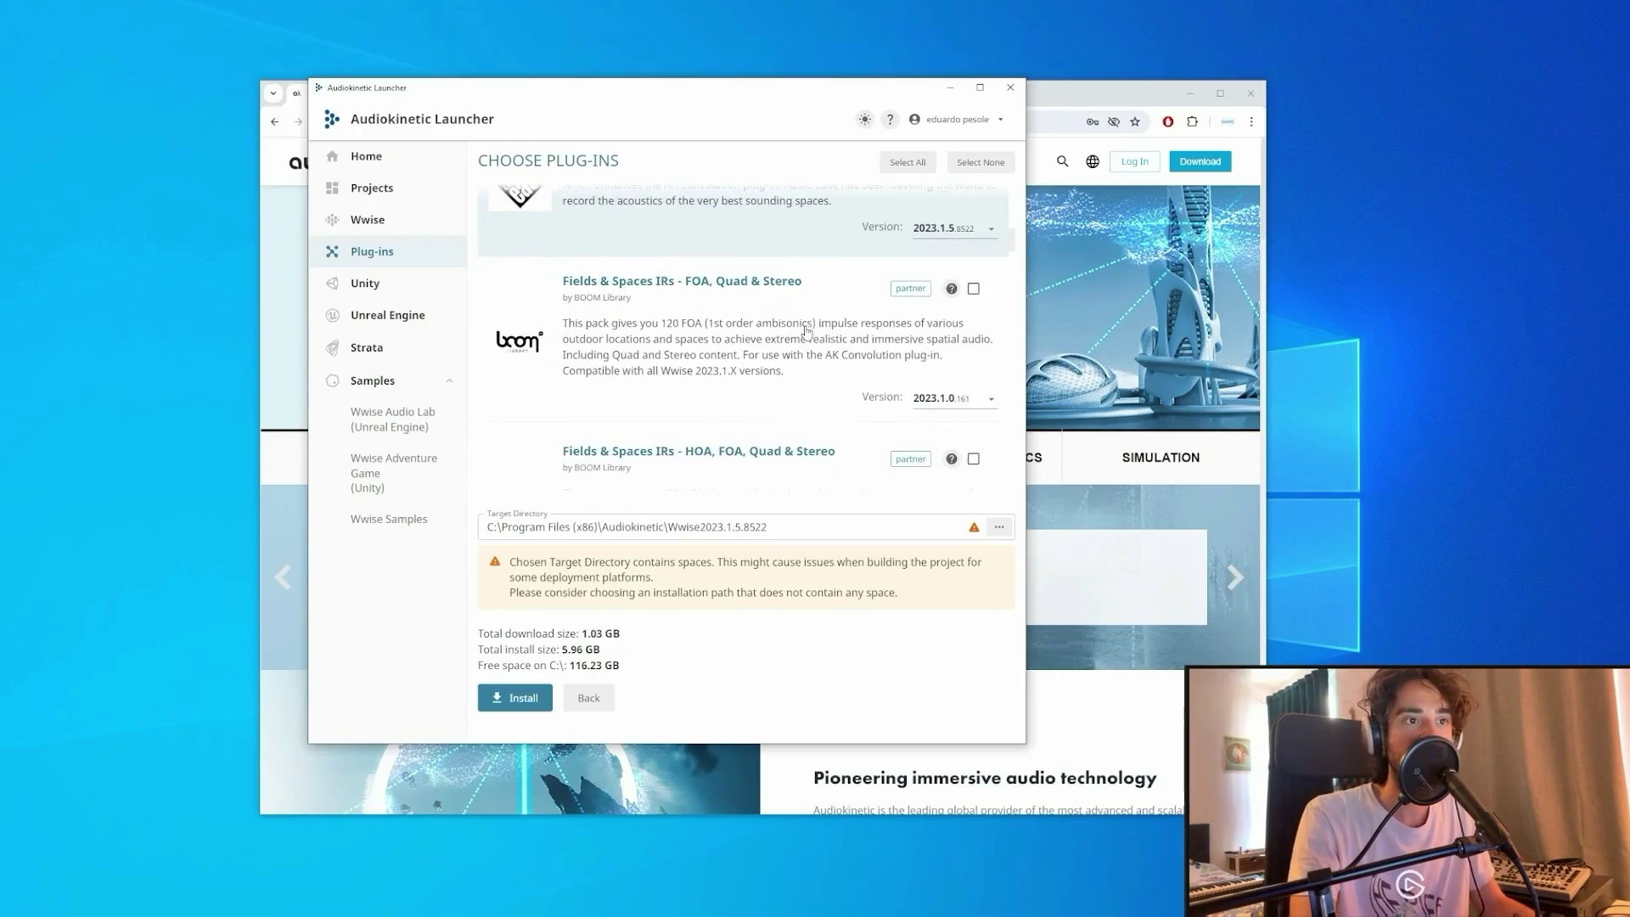
scroll(807, 332, down, 5)
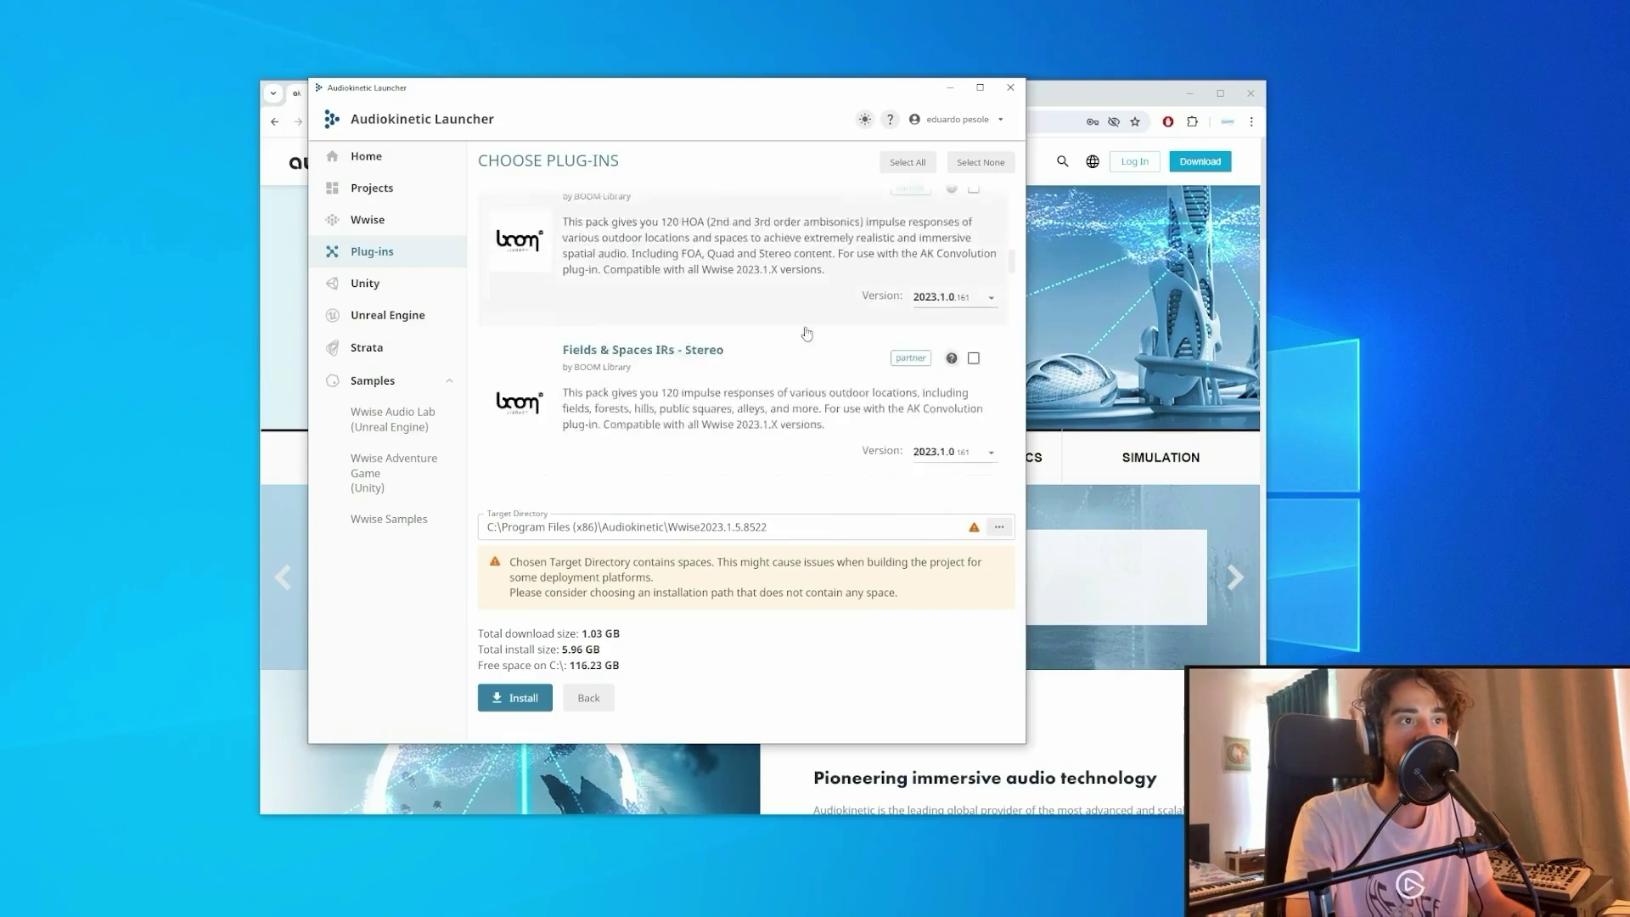
scroll(806, 340, down, 5)
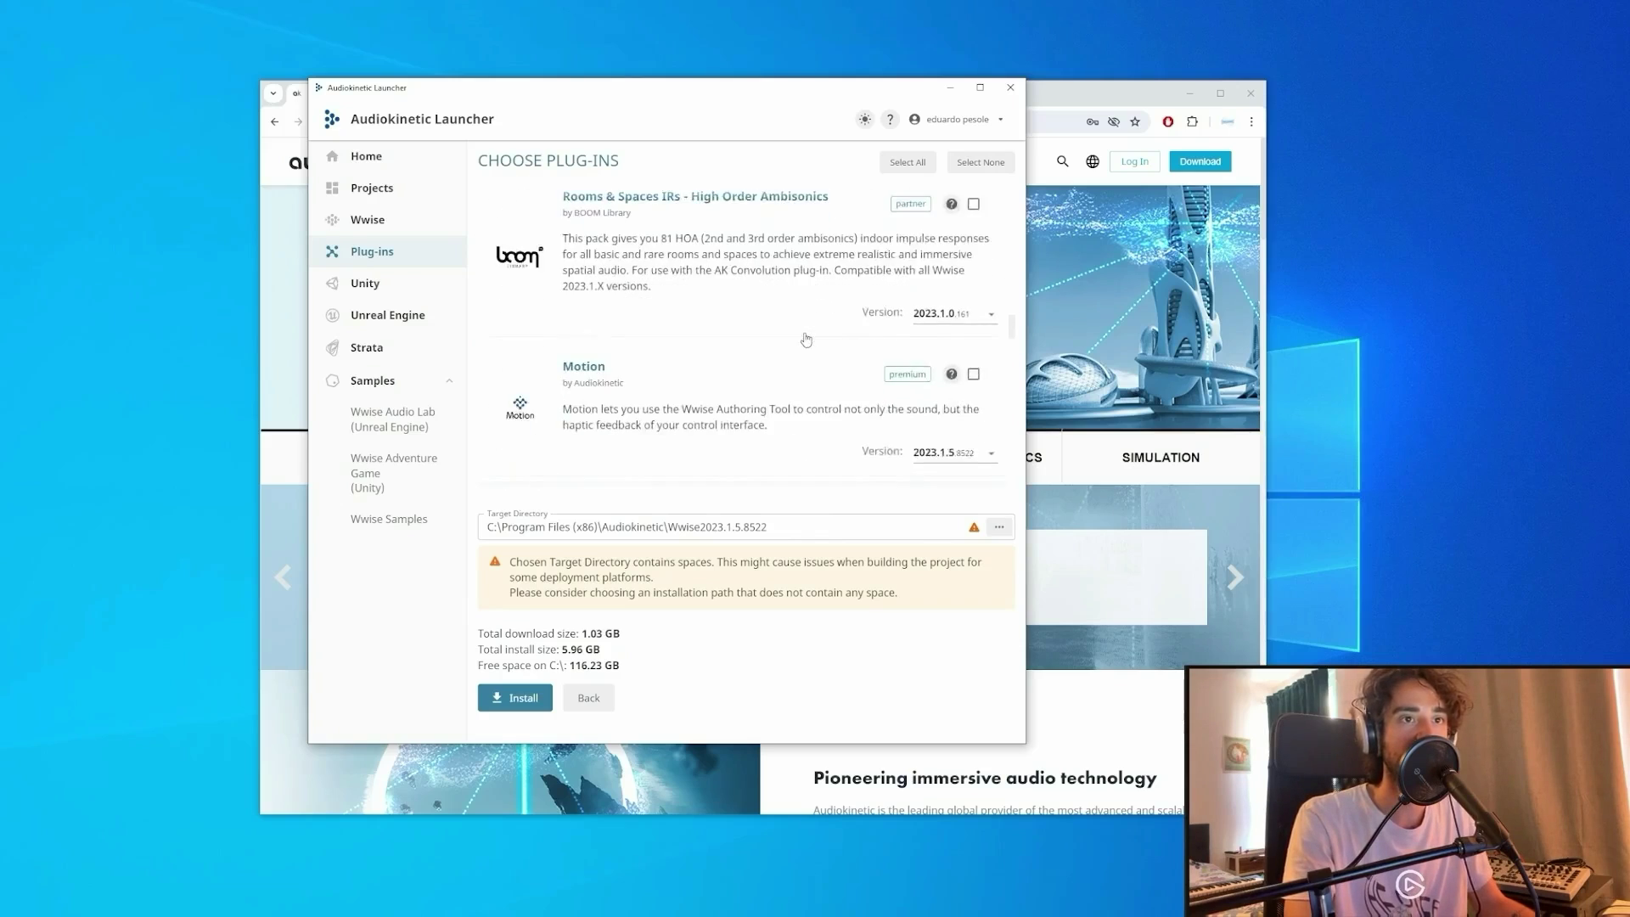
scroll(841, 323, up, 1)
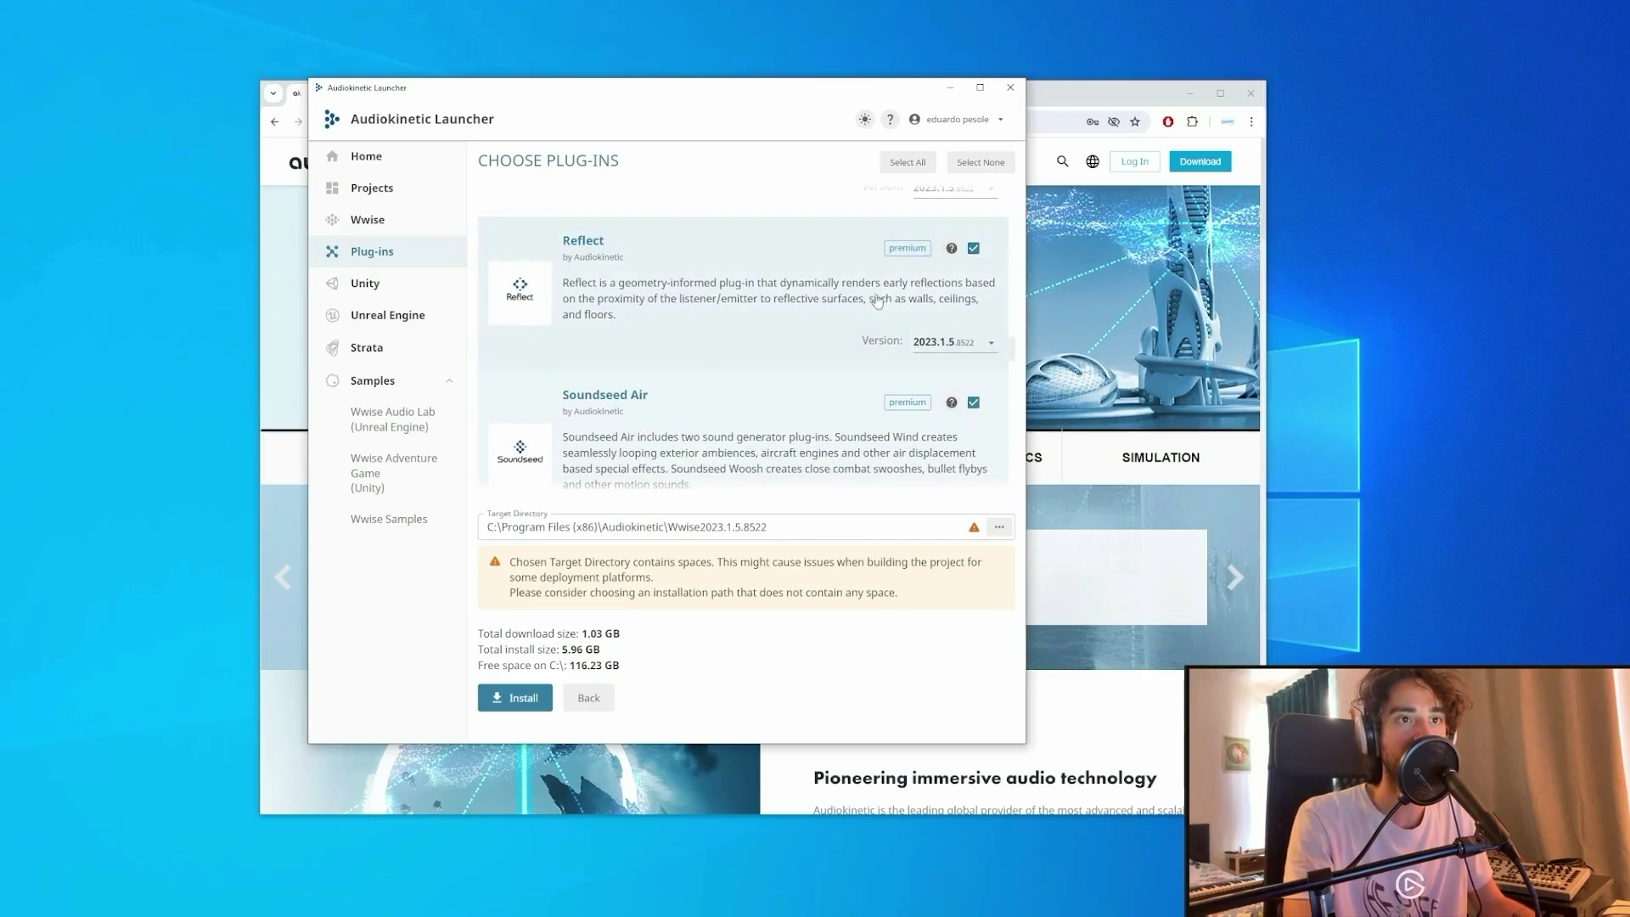
click(973, 250)
click(974, 403)
scroll(978, 404, down, 6)
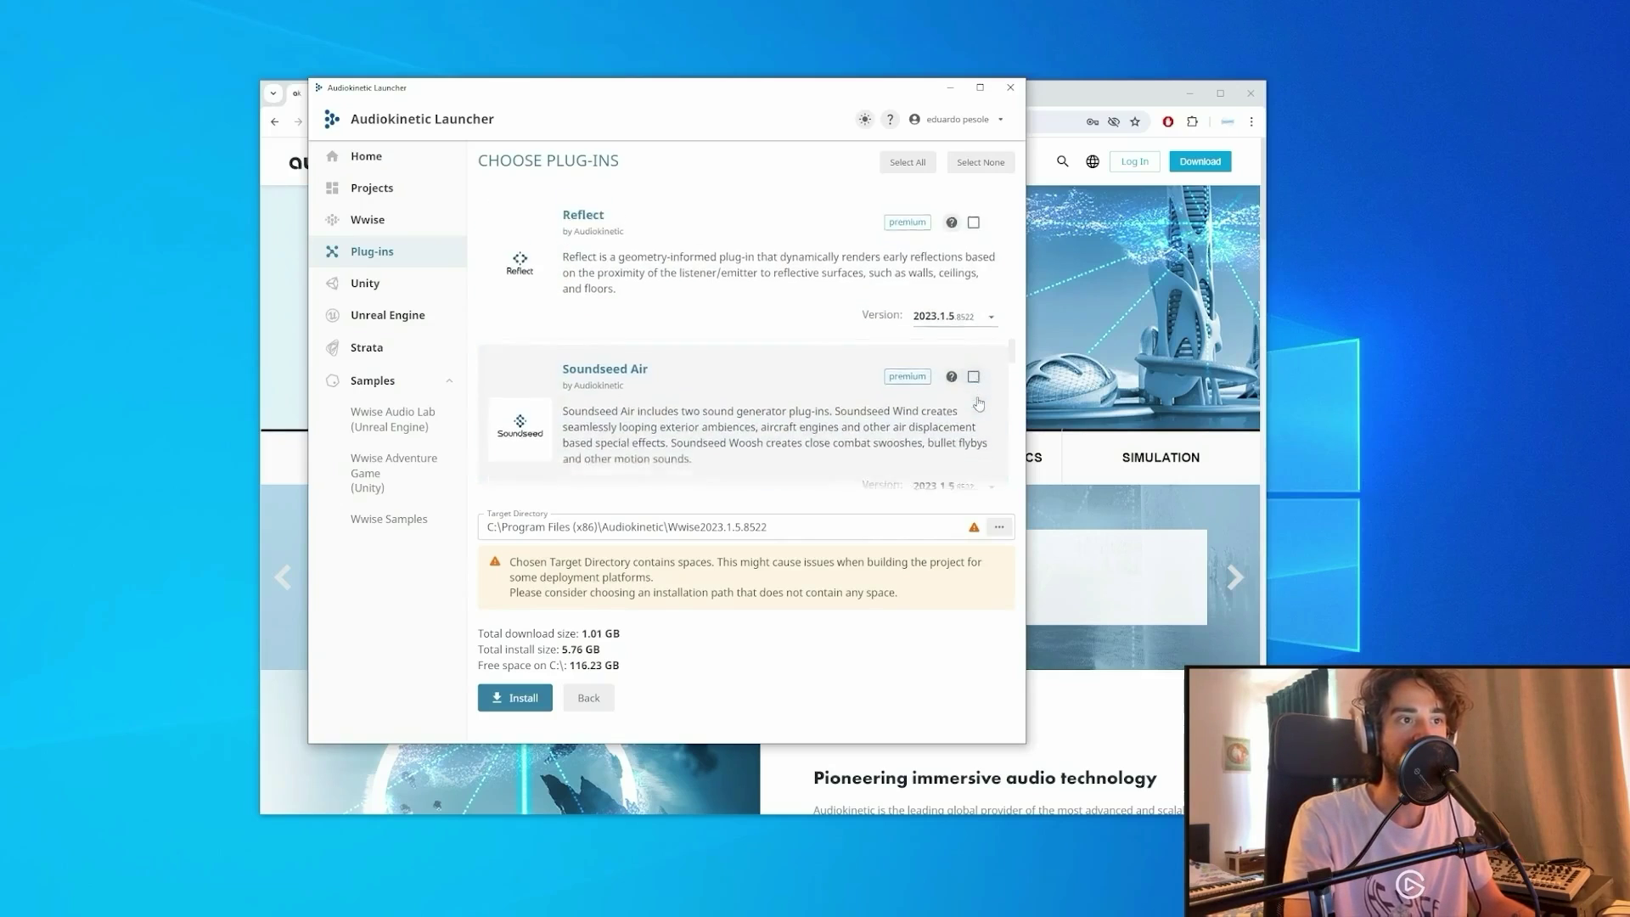
scroll(977, 404, down, 5)
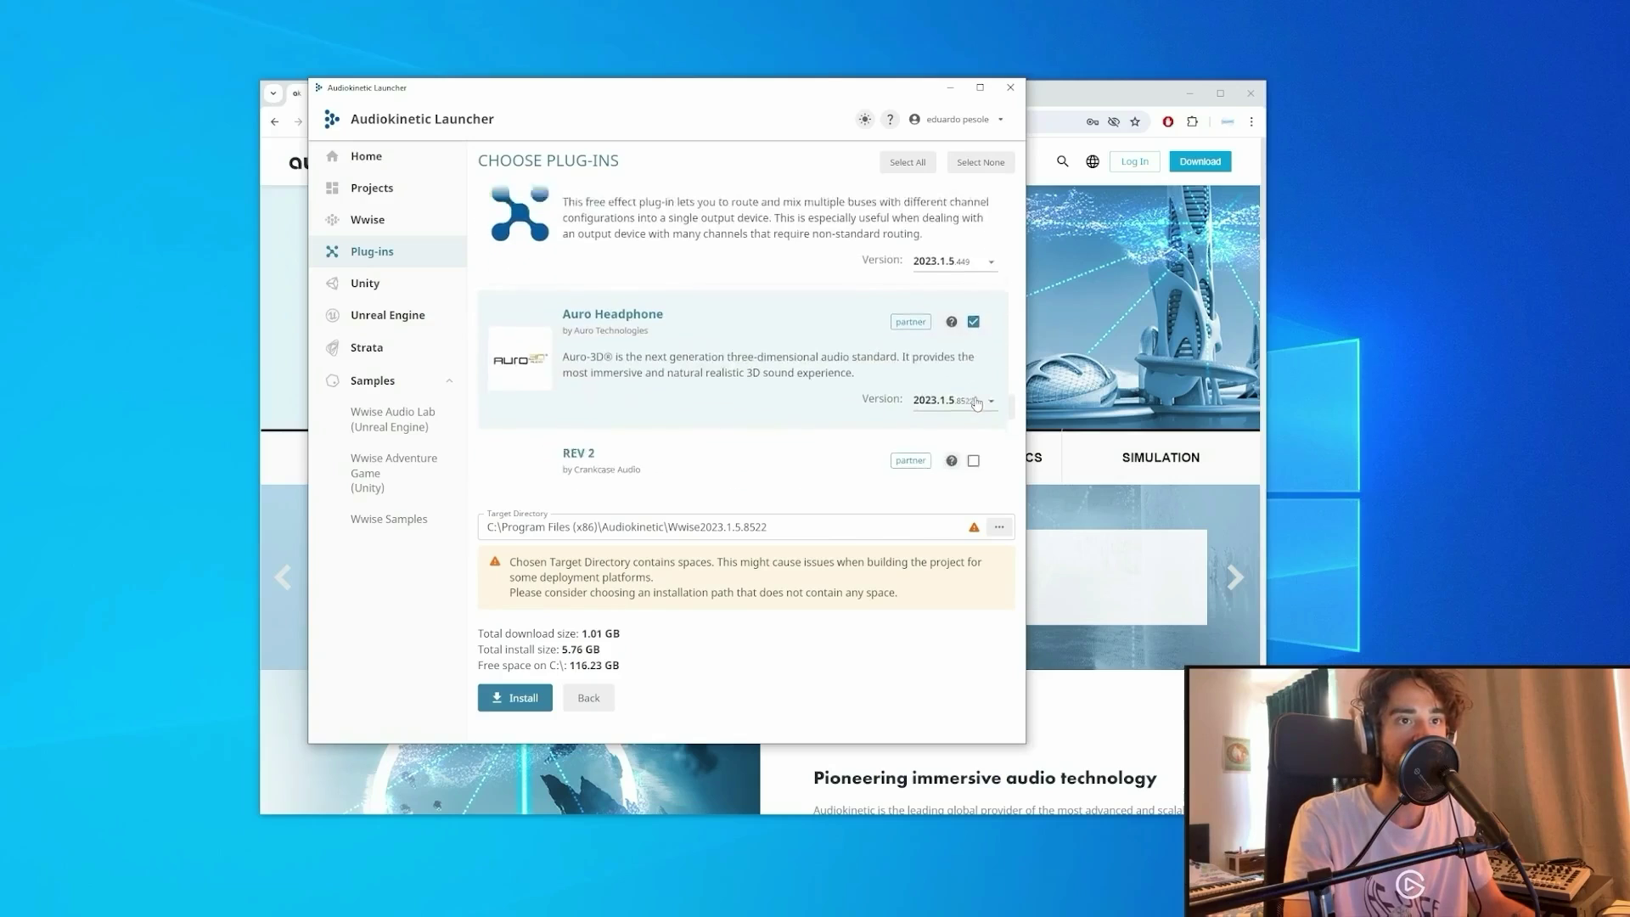
click(973, 313)
scroll(978, 365, down, 5)
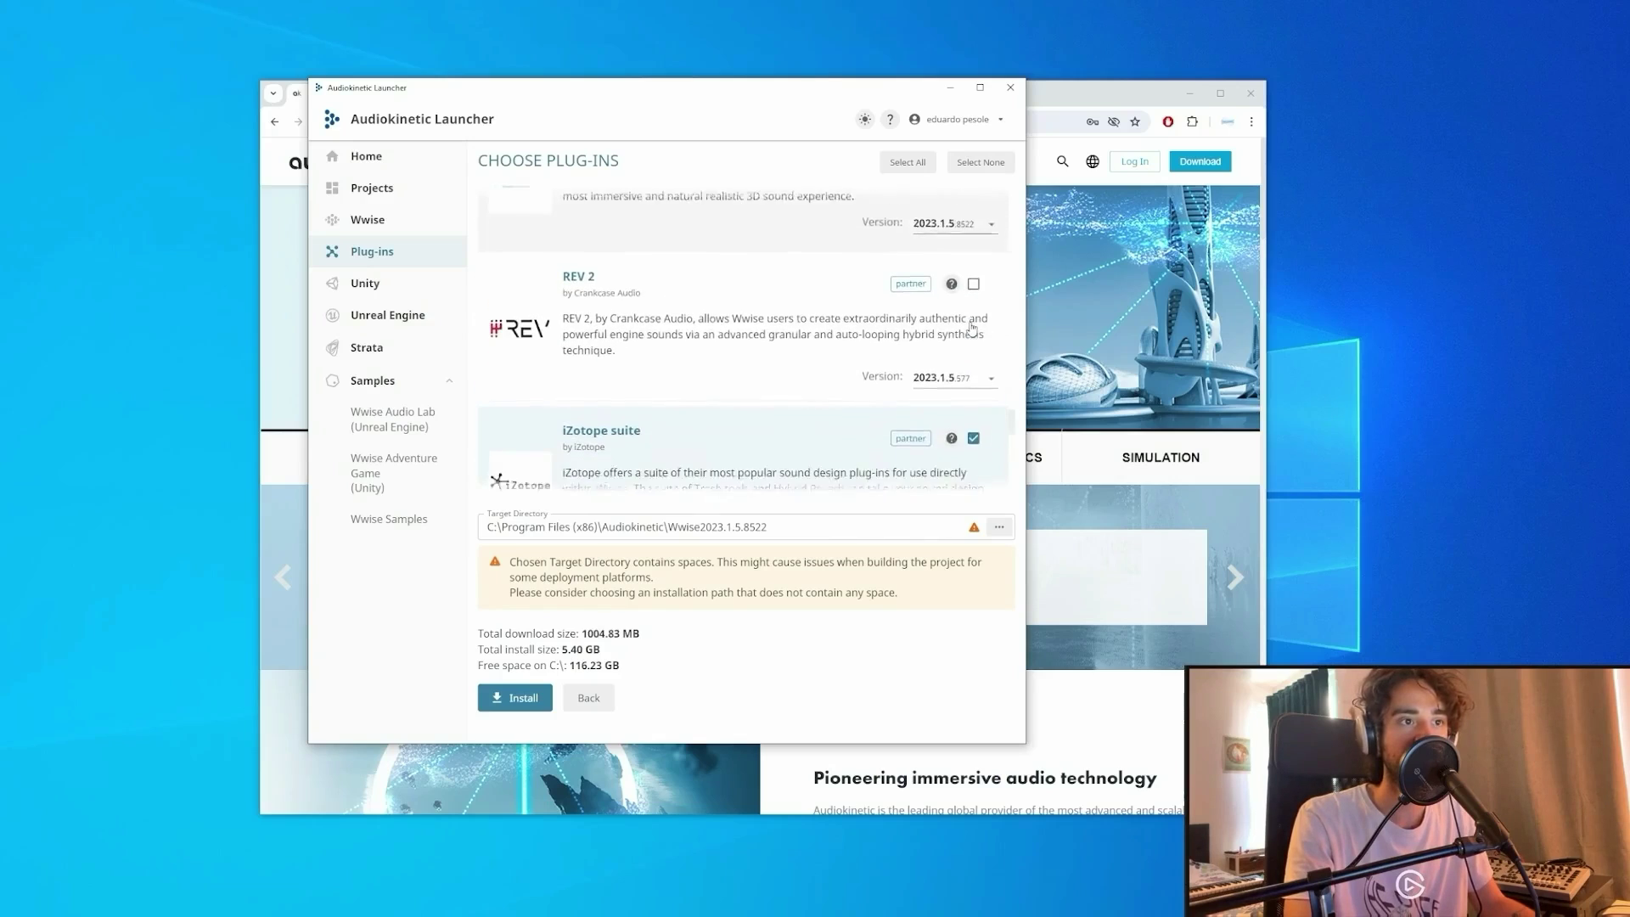
click(974, 402)
Add the Impacter plug-in and install Wwise 2023.1.5.
scroll(975, 405, down, 6)
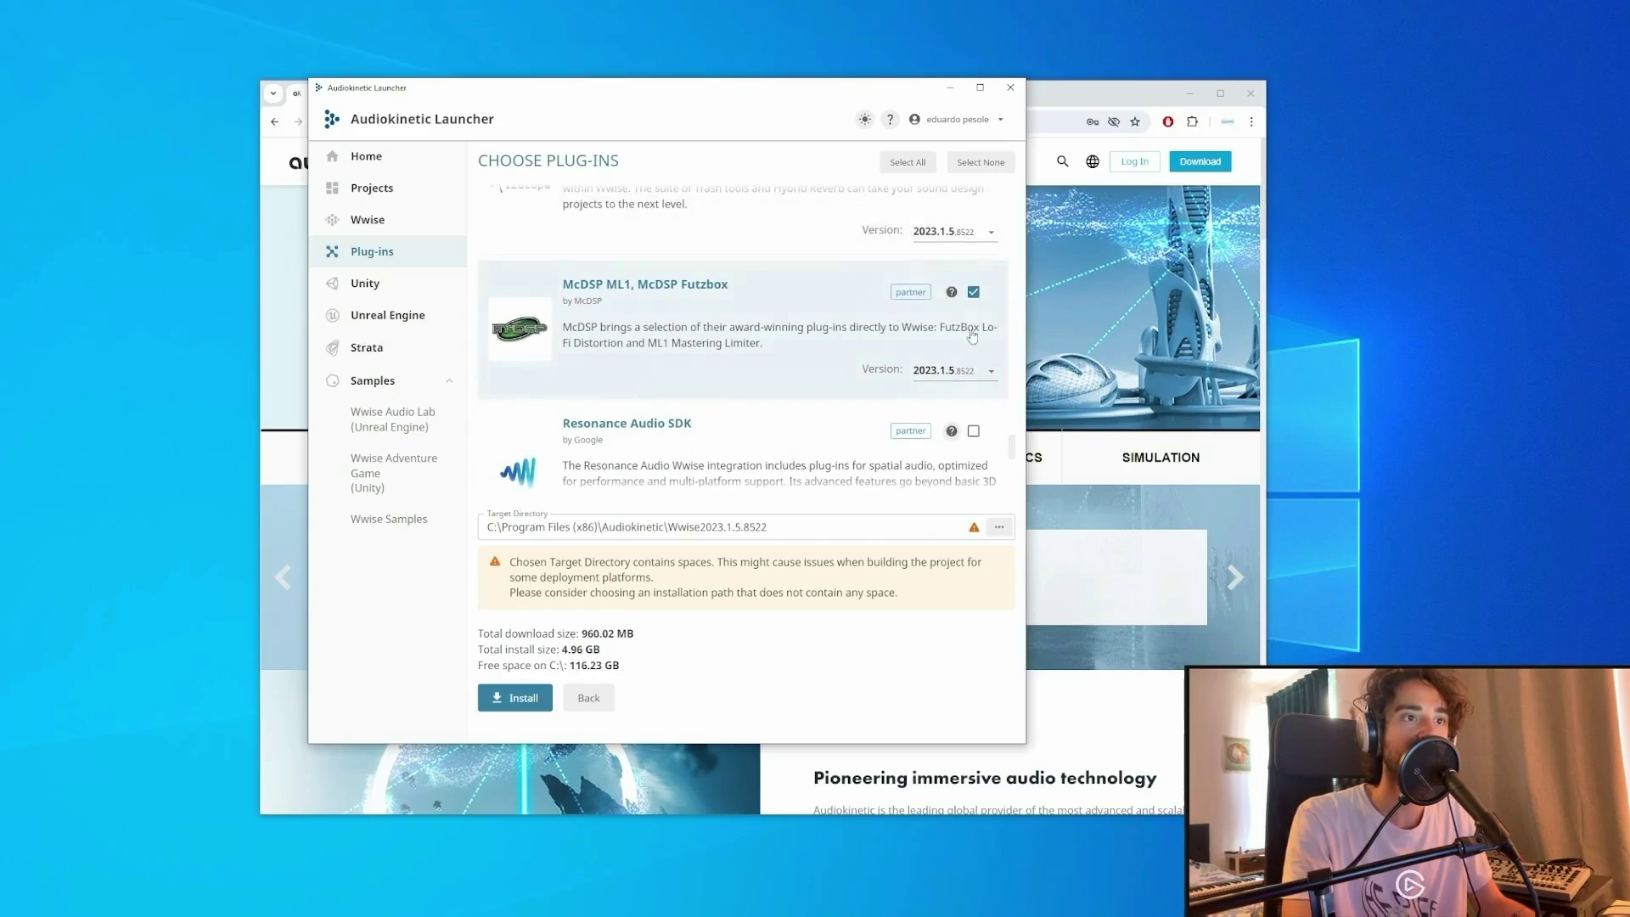
scroll(928, 342, up, 2)
scroll(928, 342, down, 10)
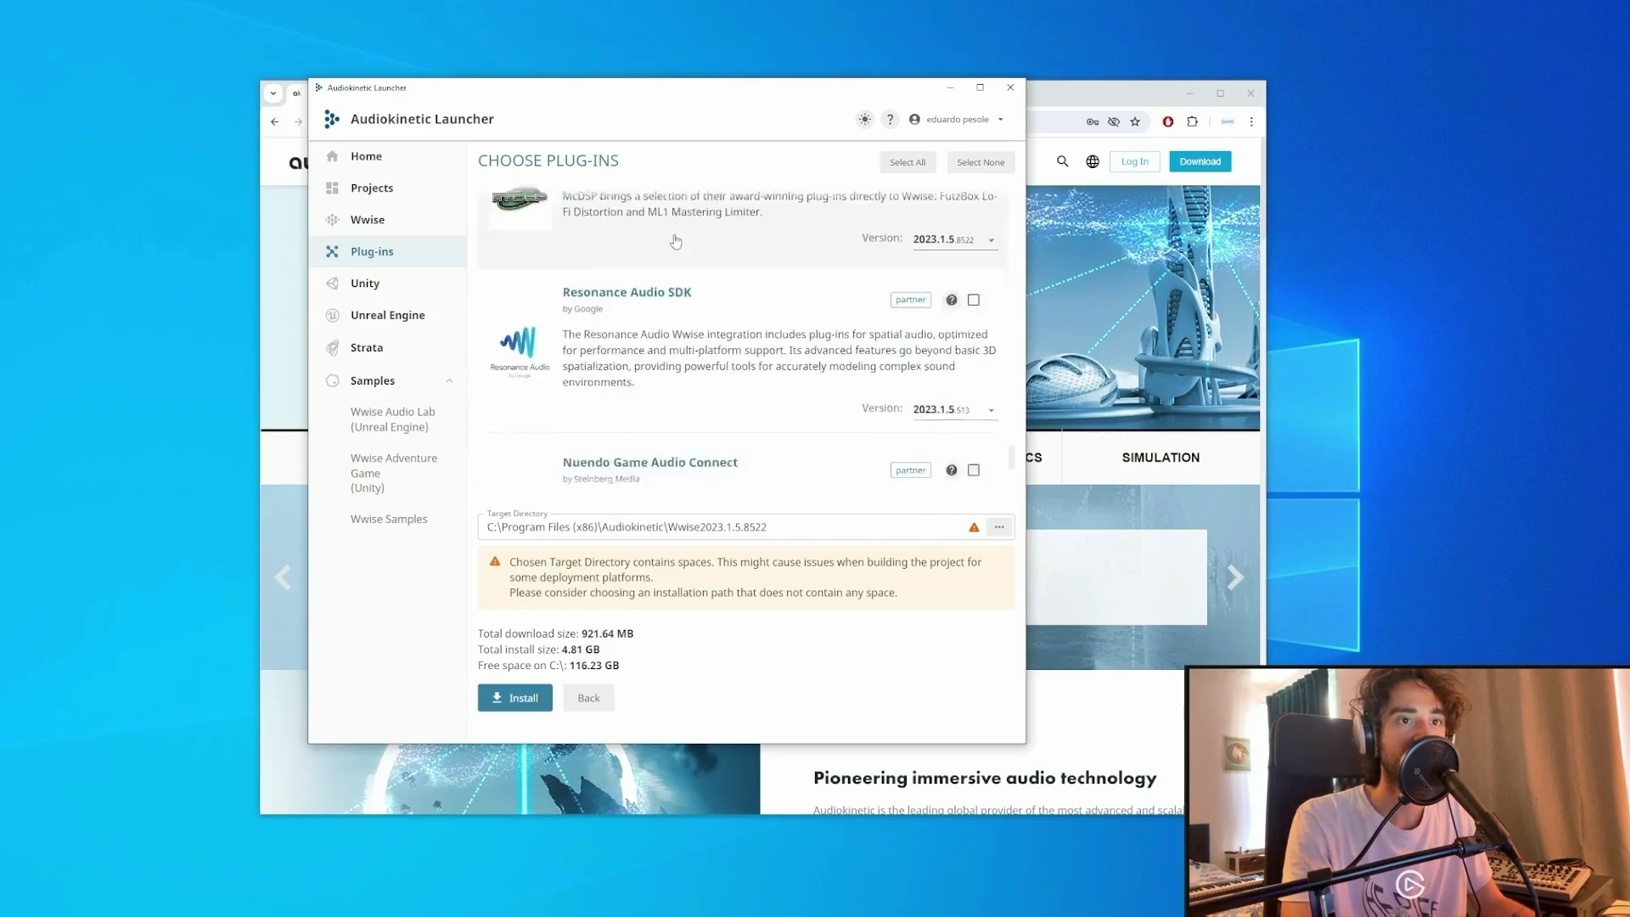
scroll(713, 323, up, 1)
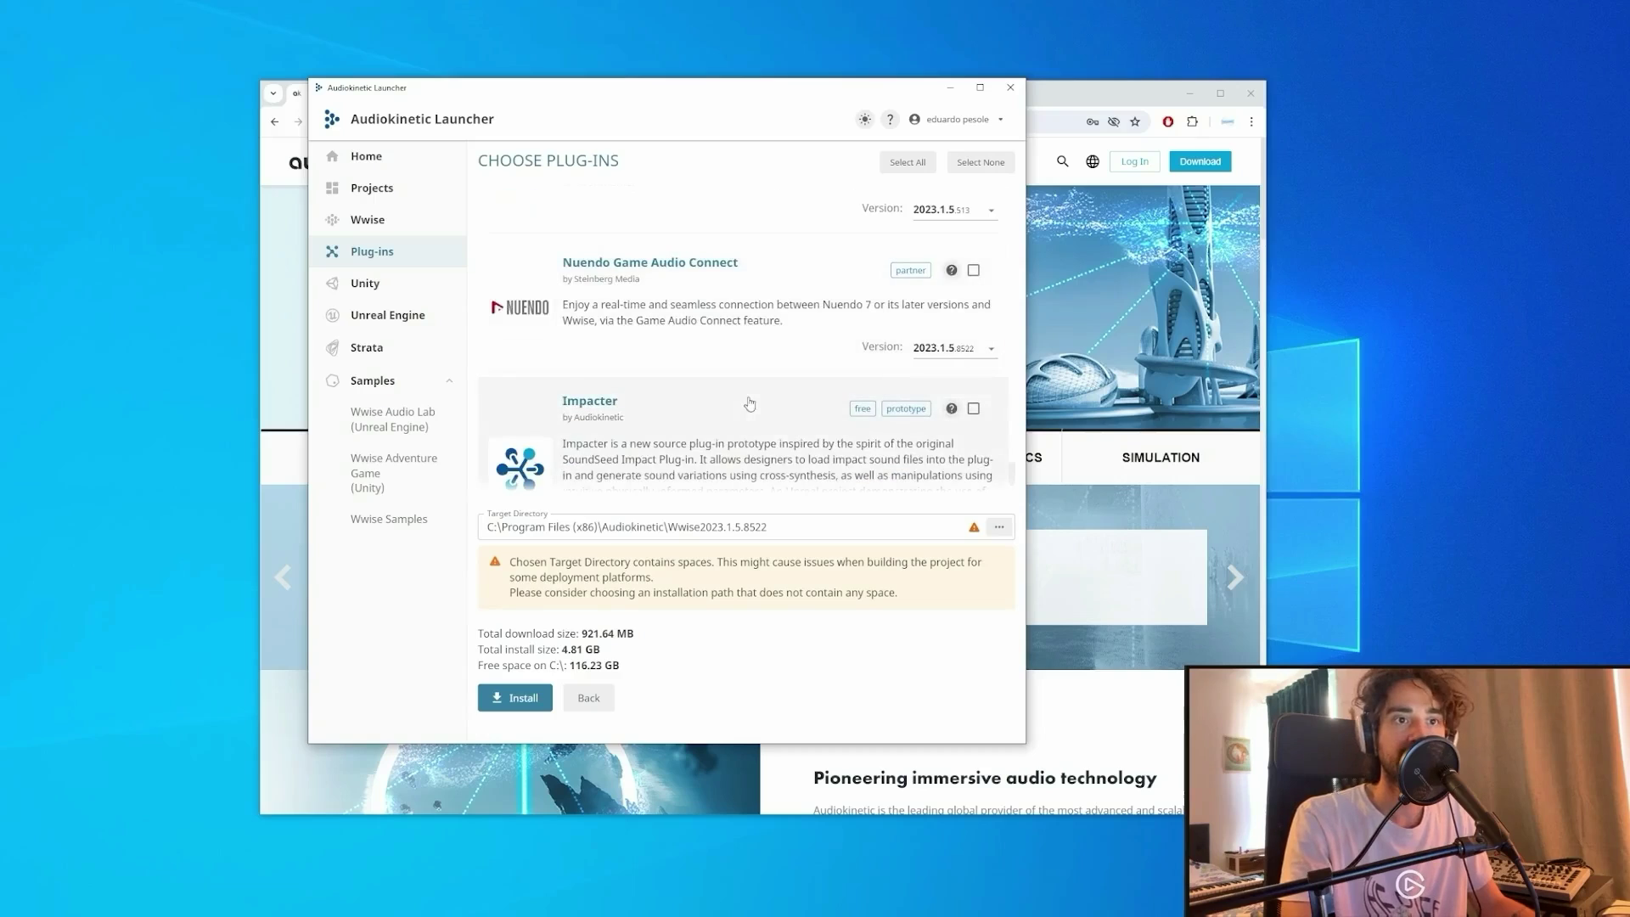
click(975, 412)
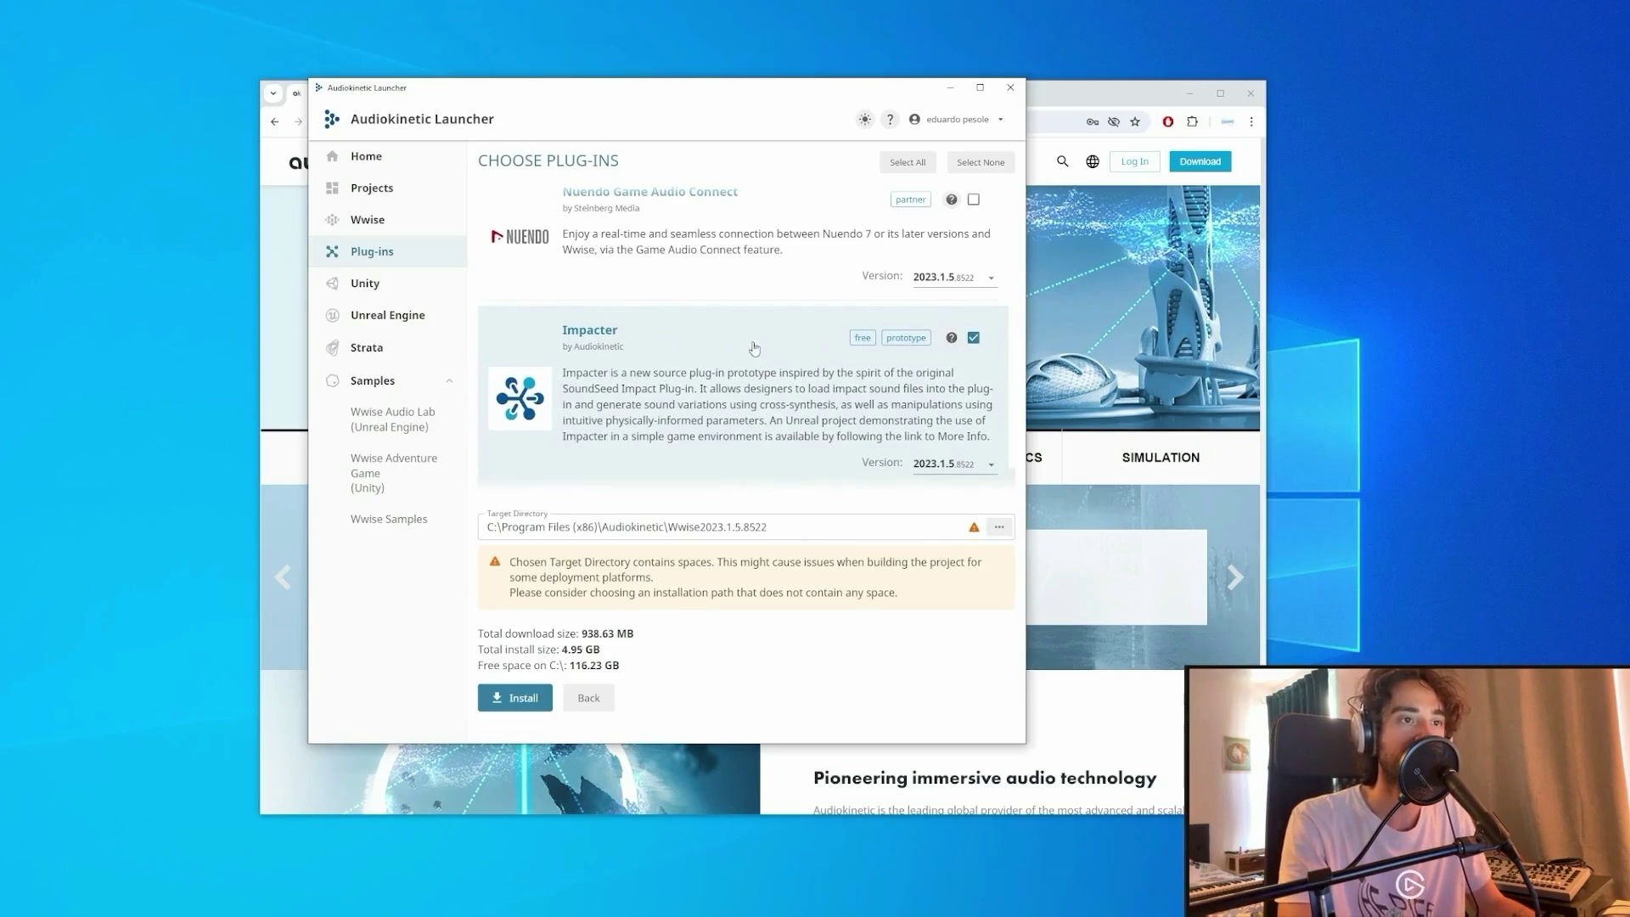
click(515, 697)
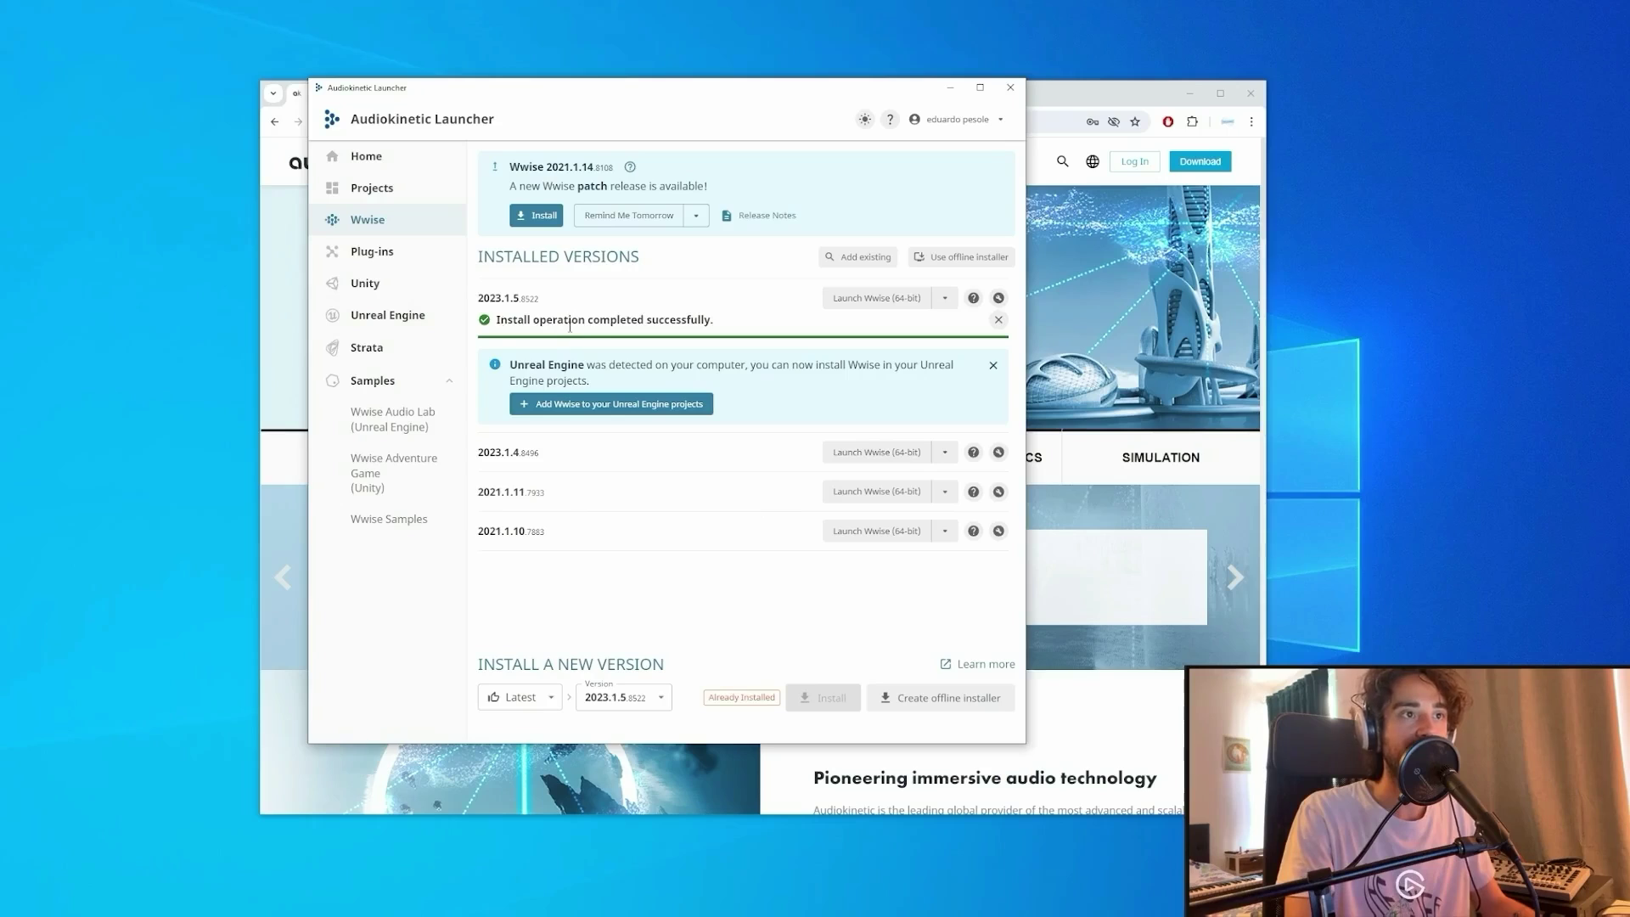
Bring the browser window to the front.
click(1095, 95)
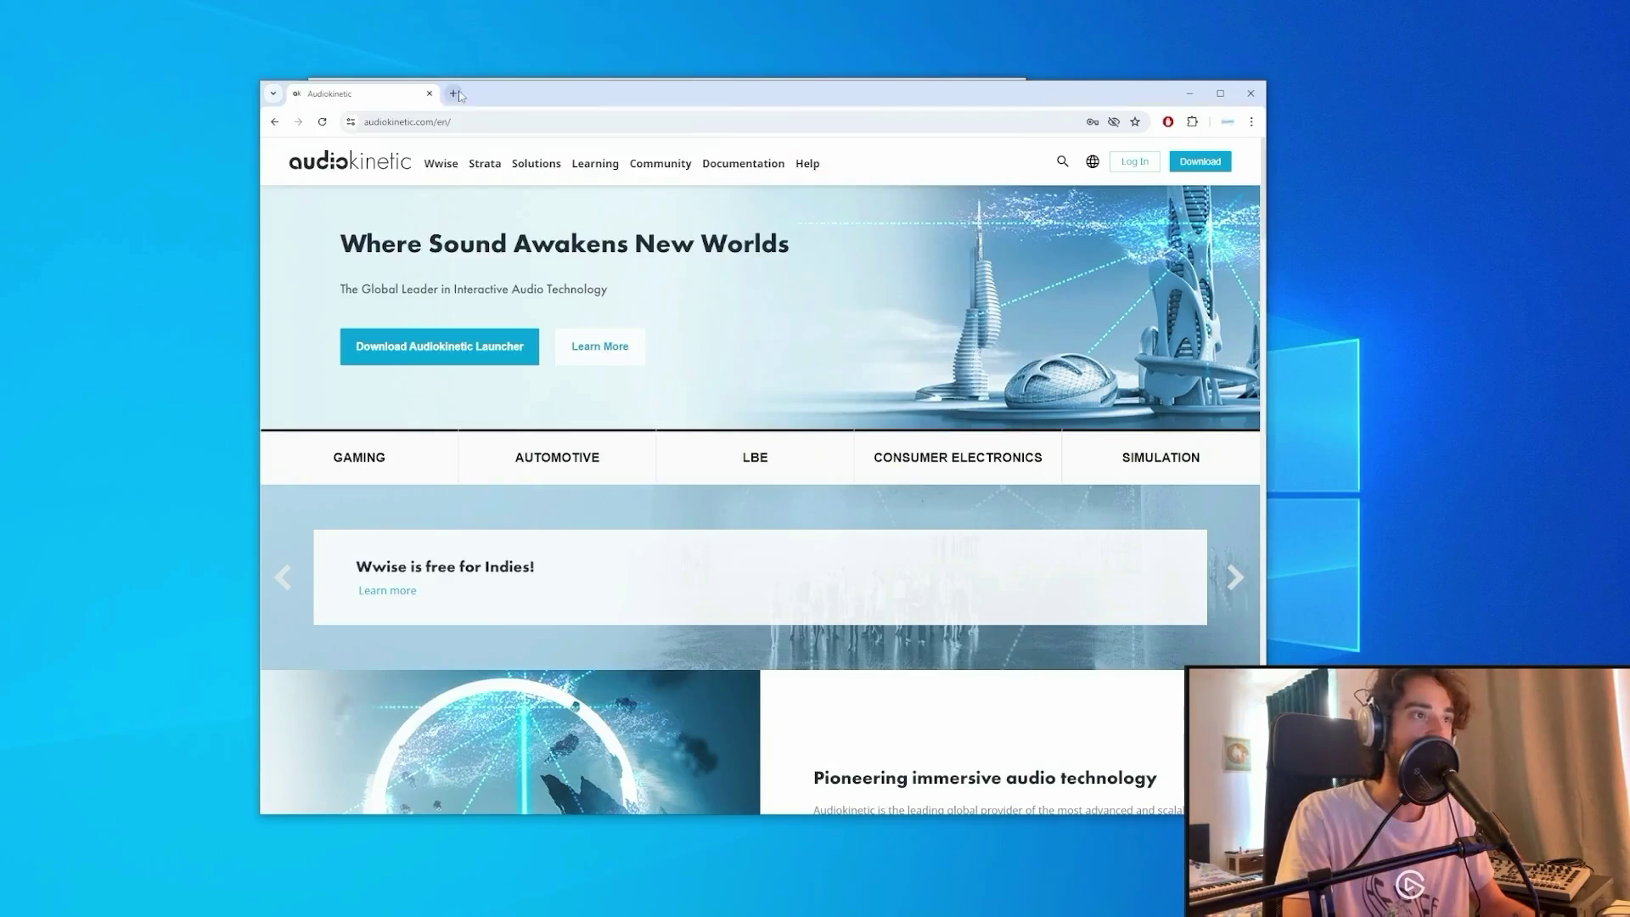
Search epicgames in a new tab, download the Epic Games Launcher installer, and close the browser.
click(457, 93)
click(430, 94)
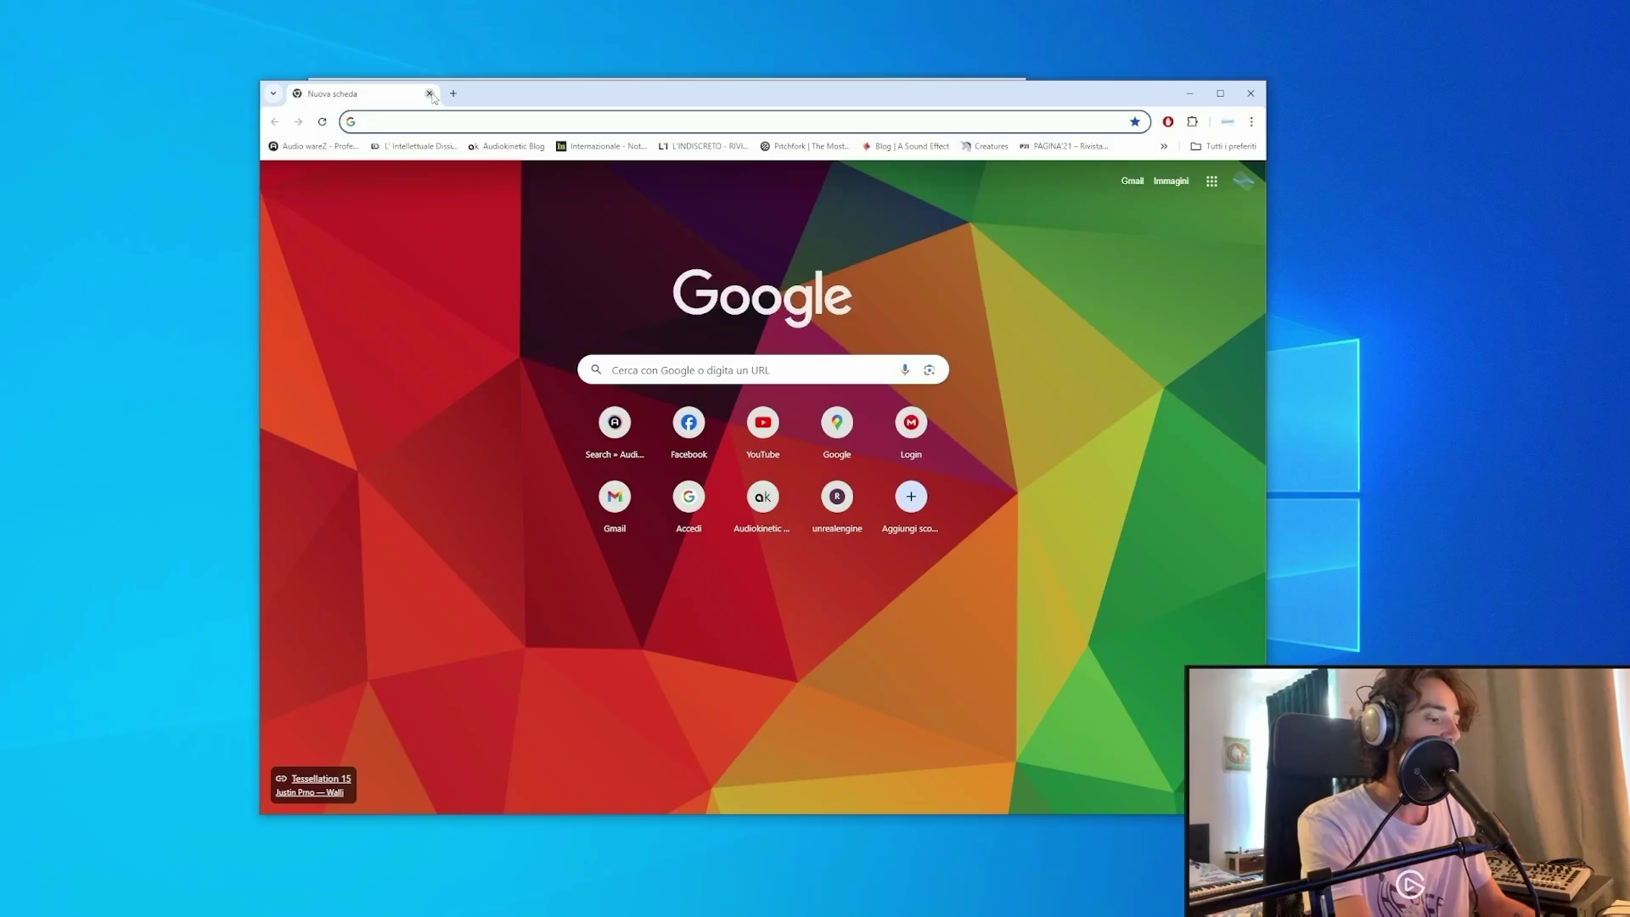
text(epicga)
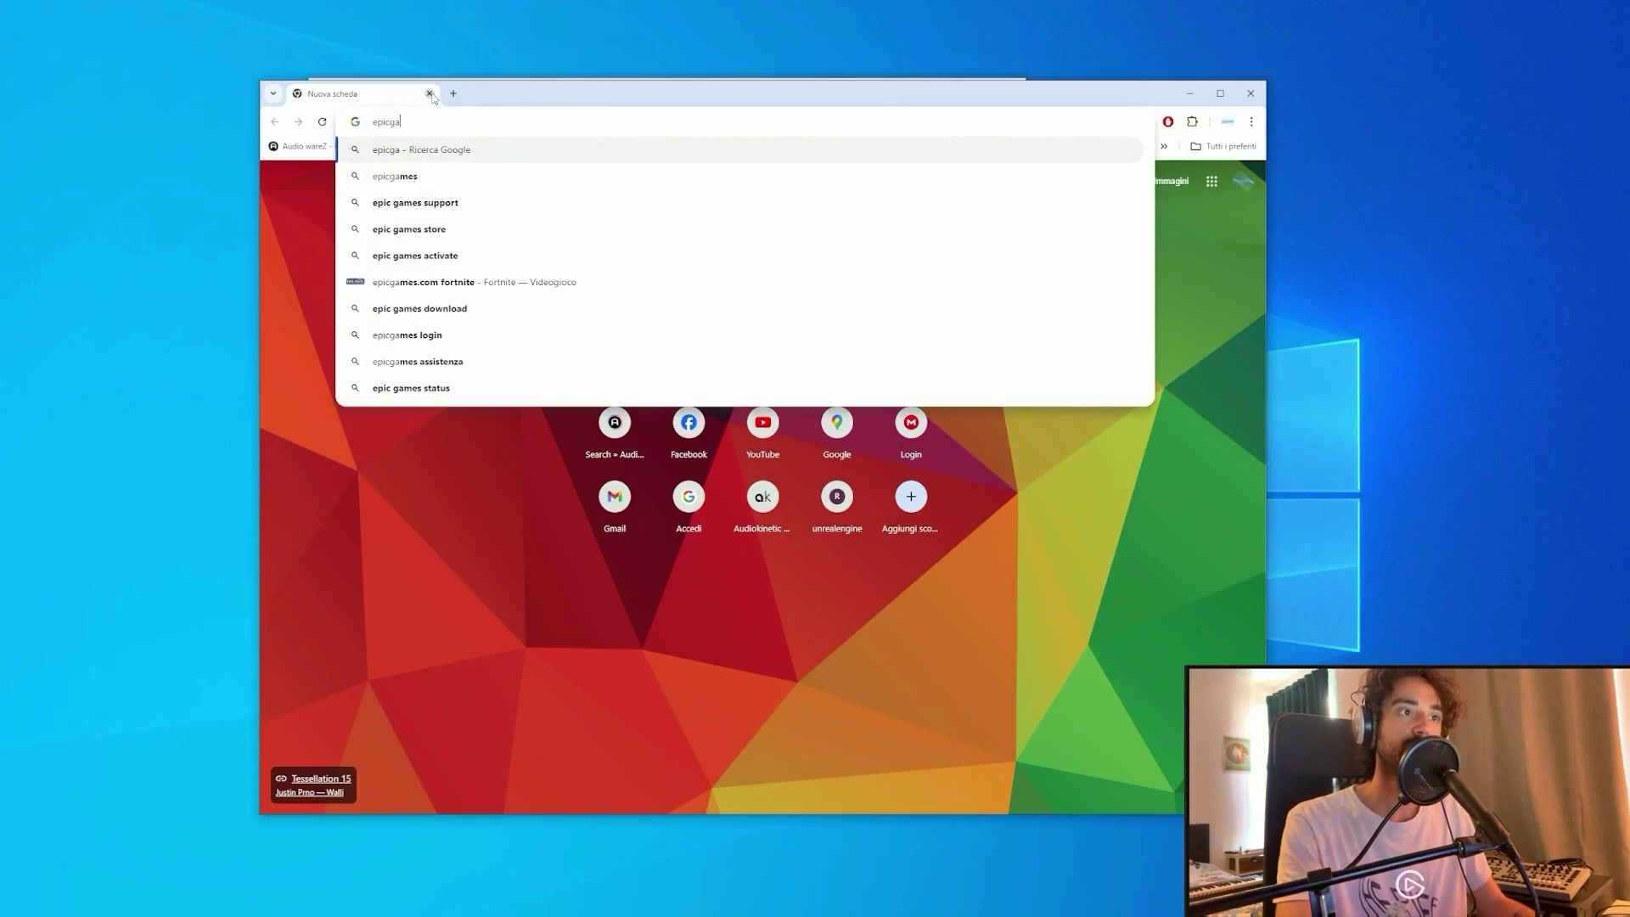
click(395, 176)
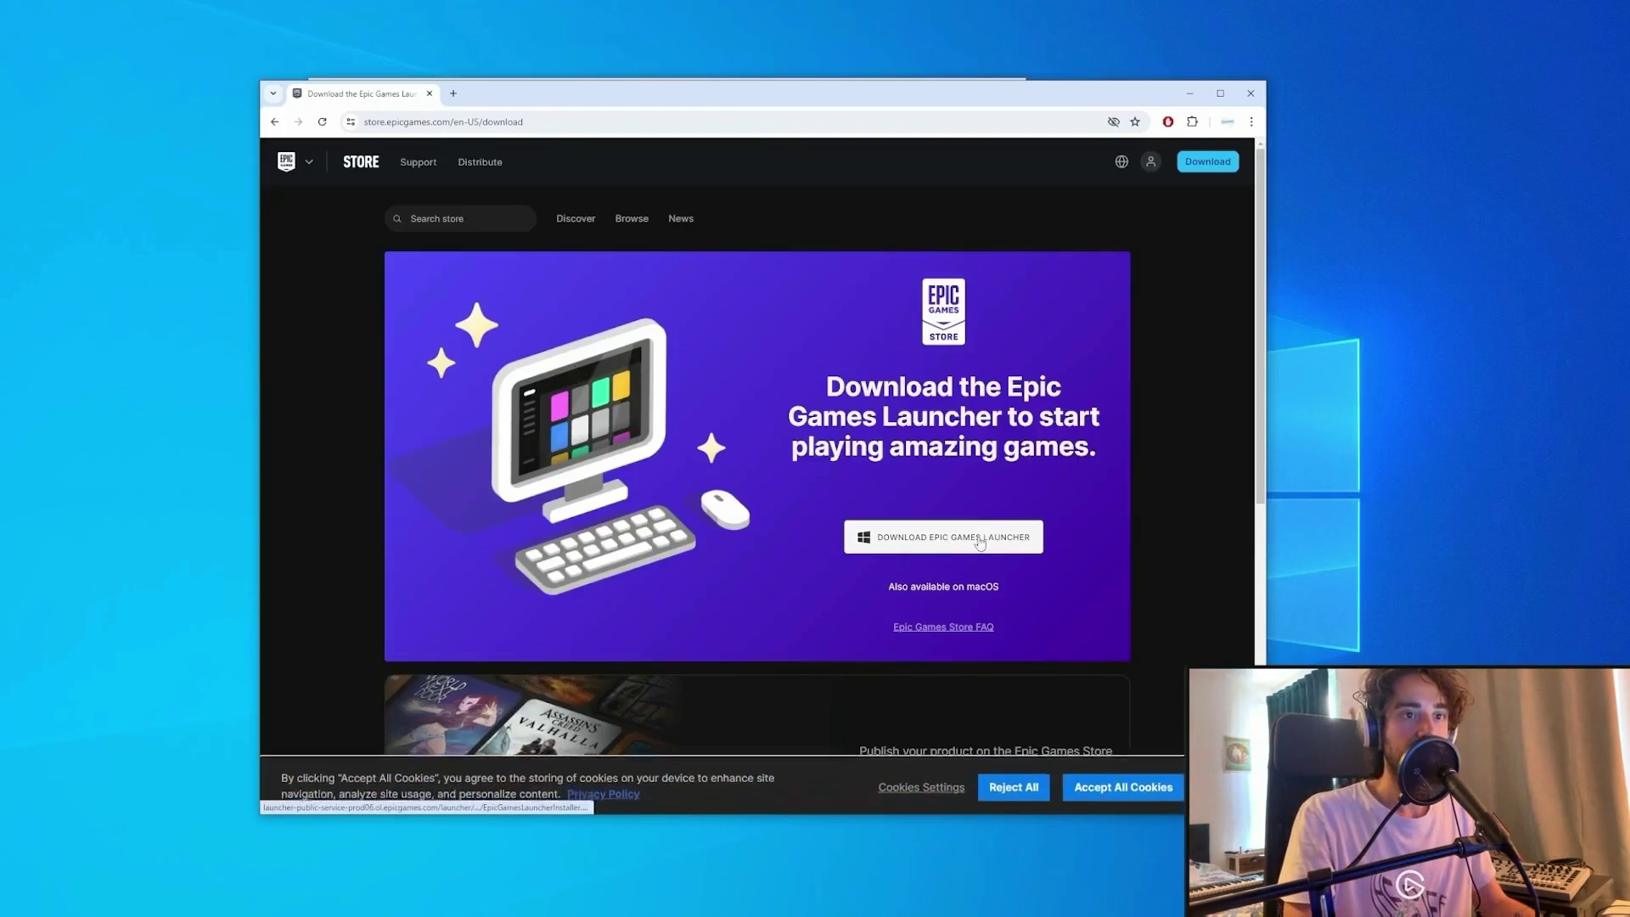
click(944, 550)
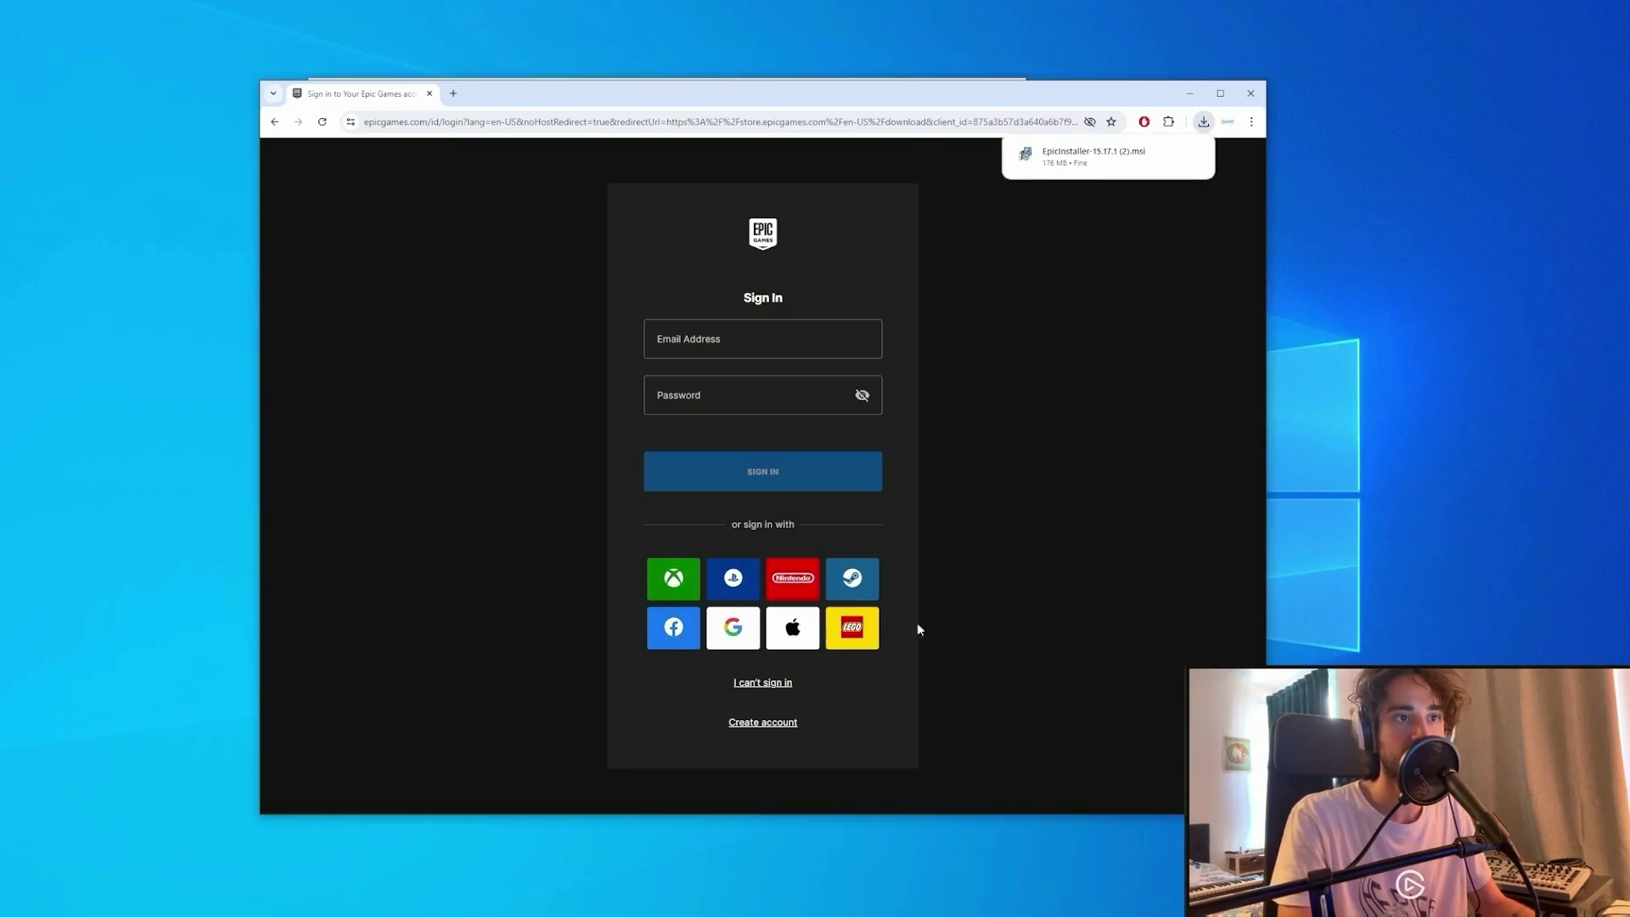
click(849, 340)
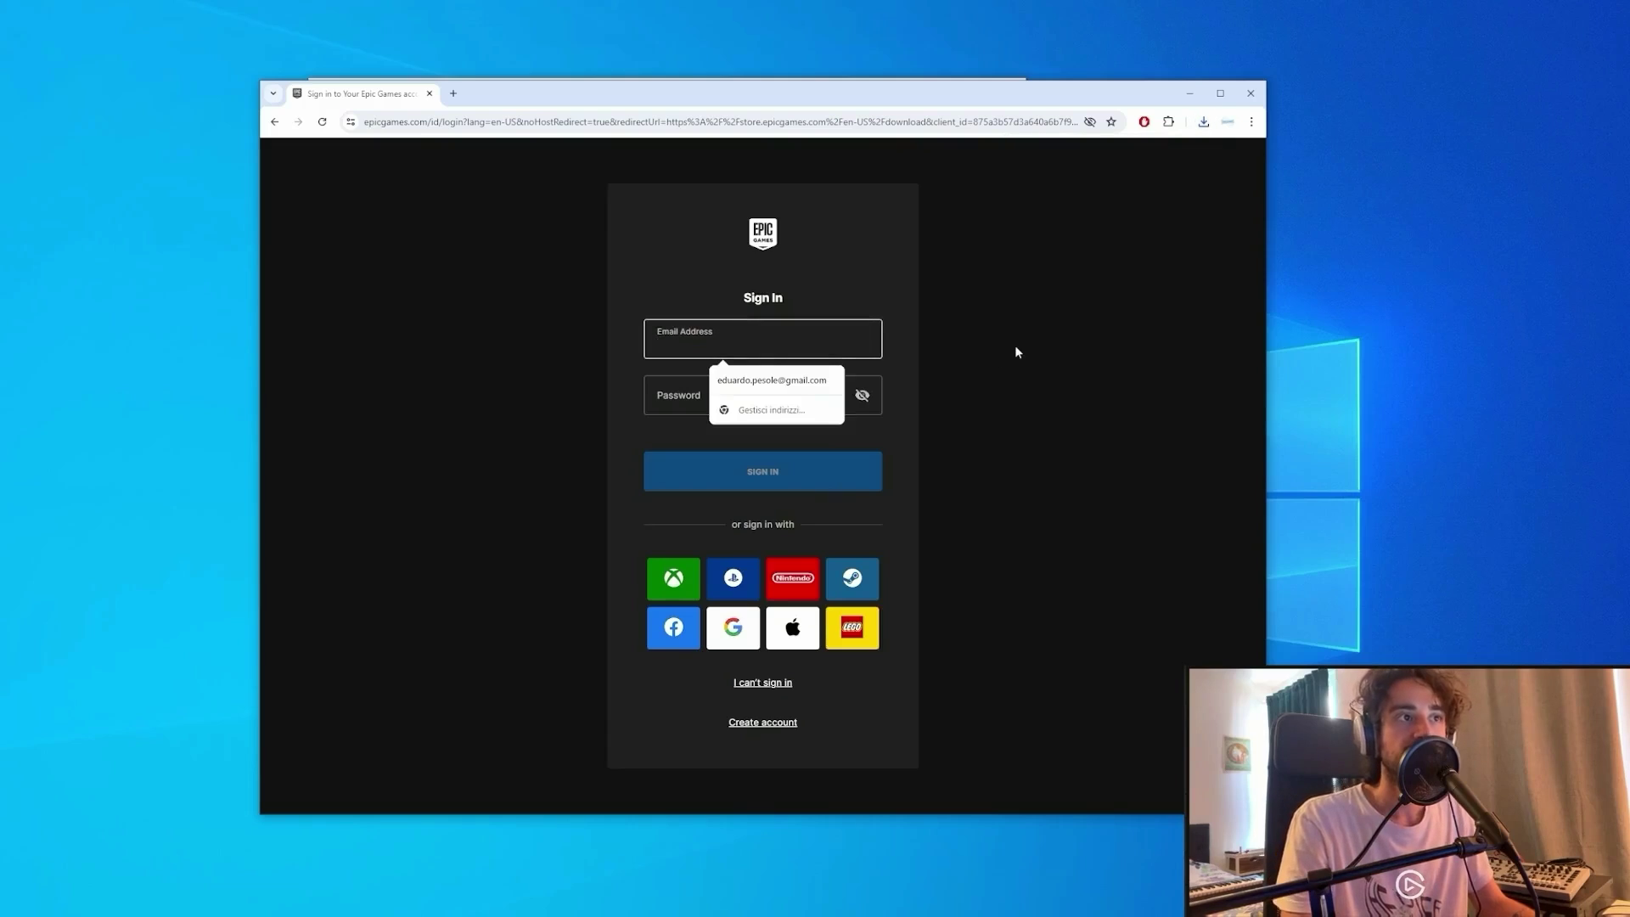
click(429, 93)
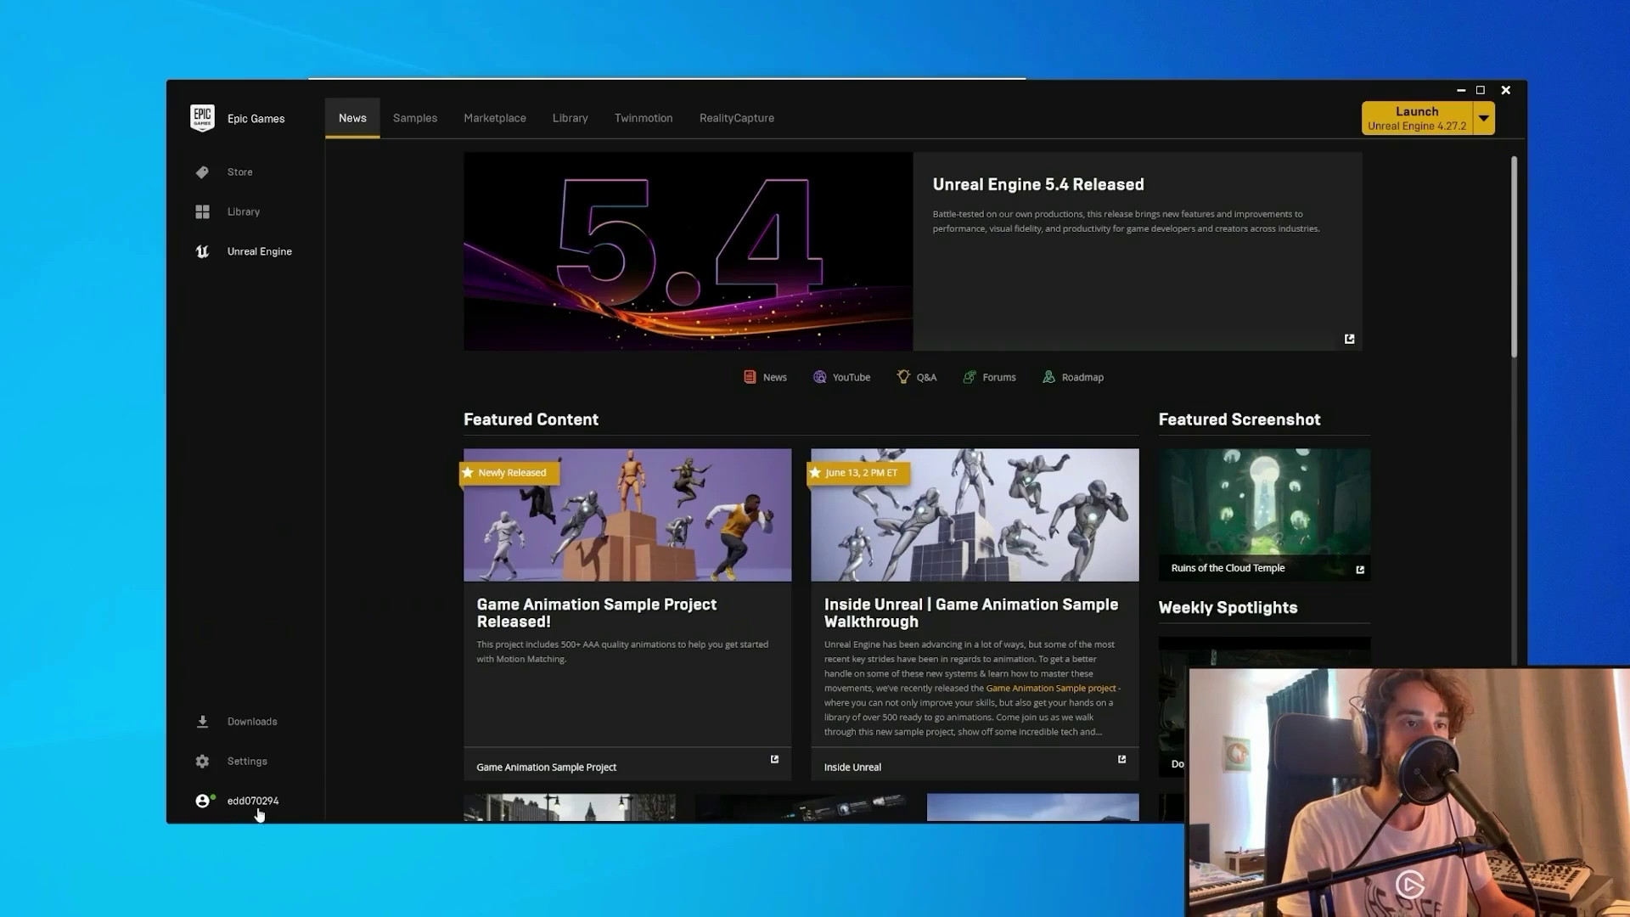
Add an Unreal Engine 5.3.2 entry to the Library, cancelling the install location prompt.
click(208, 811)
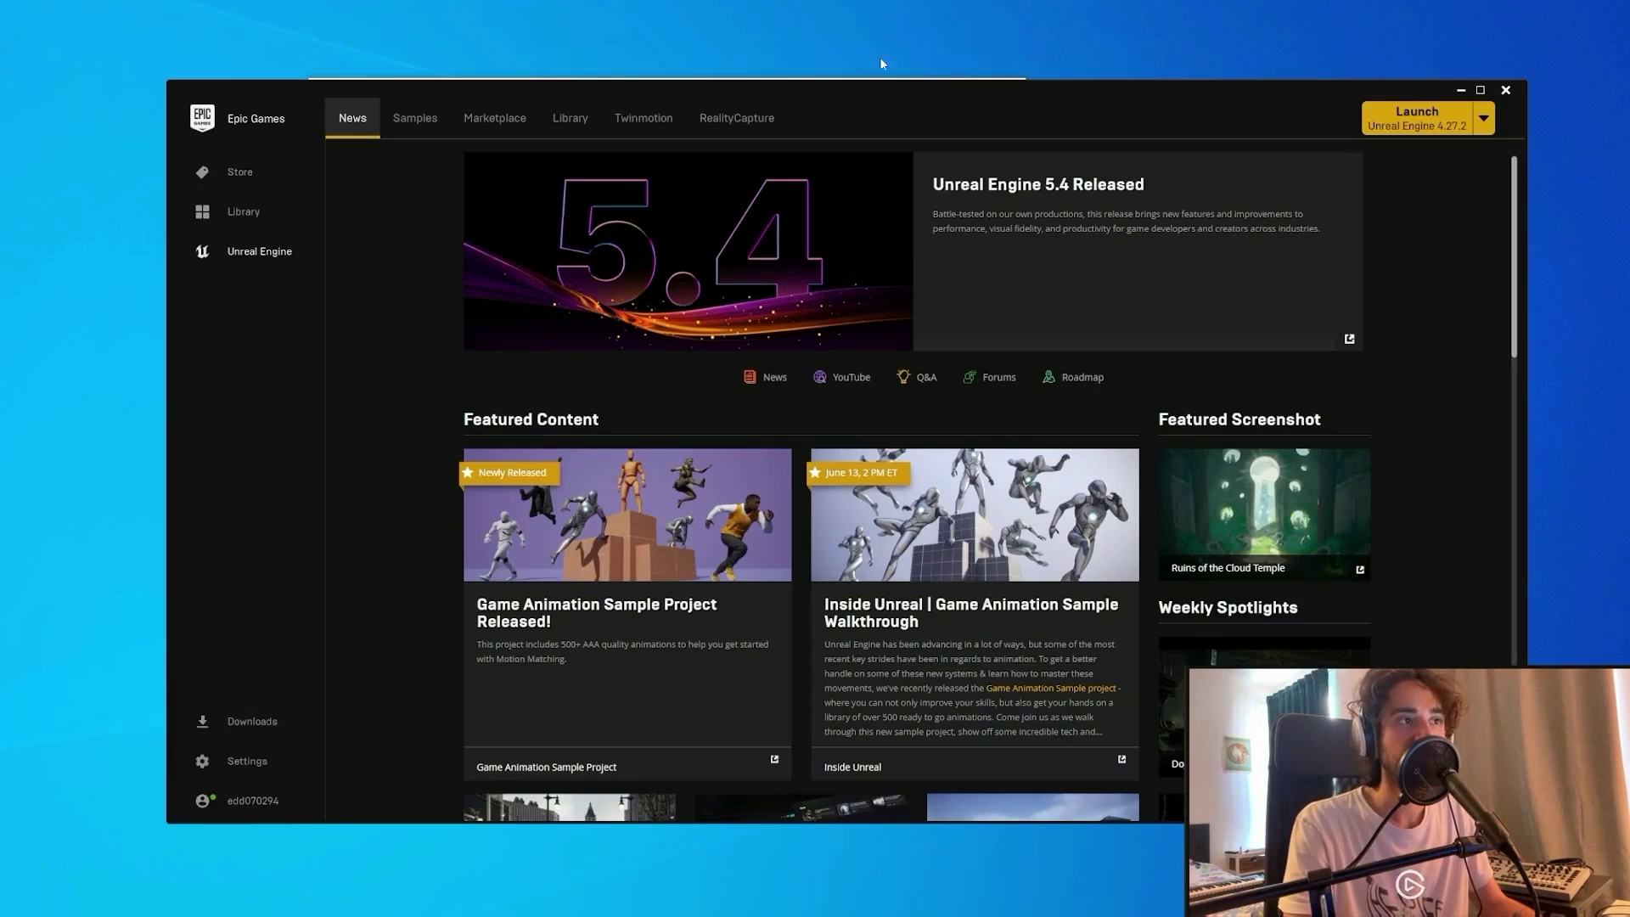
click(584, 116)
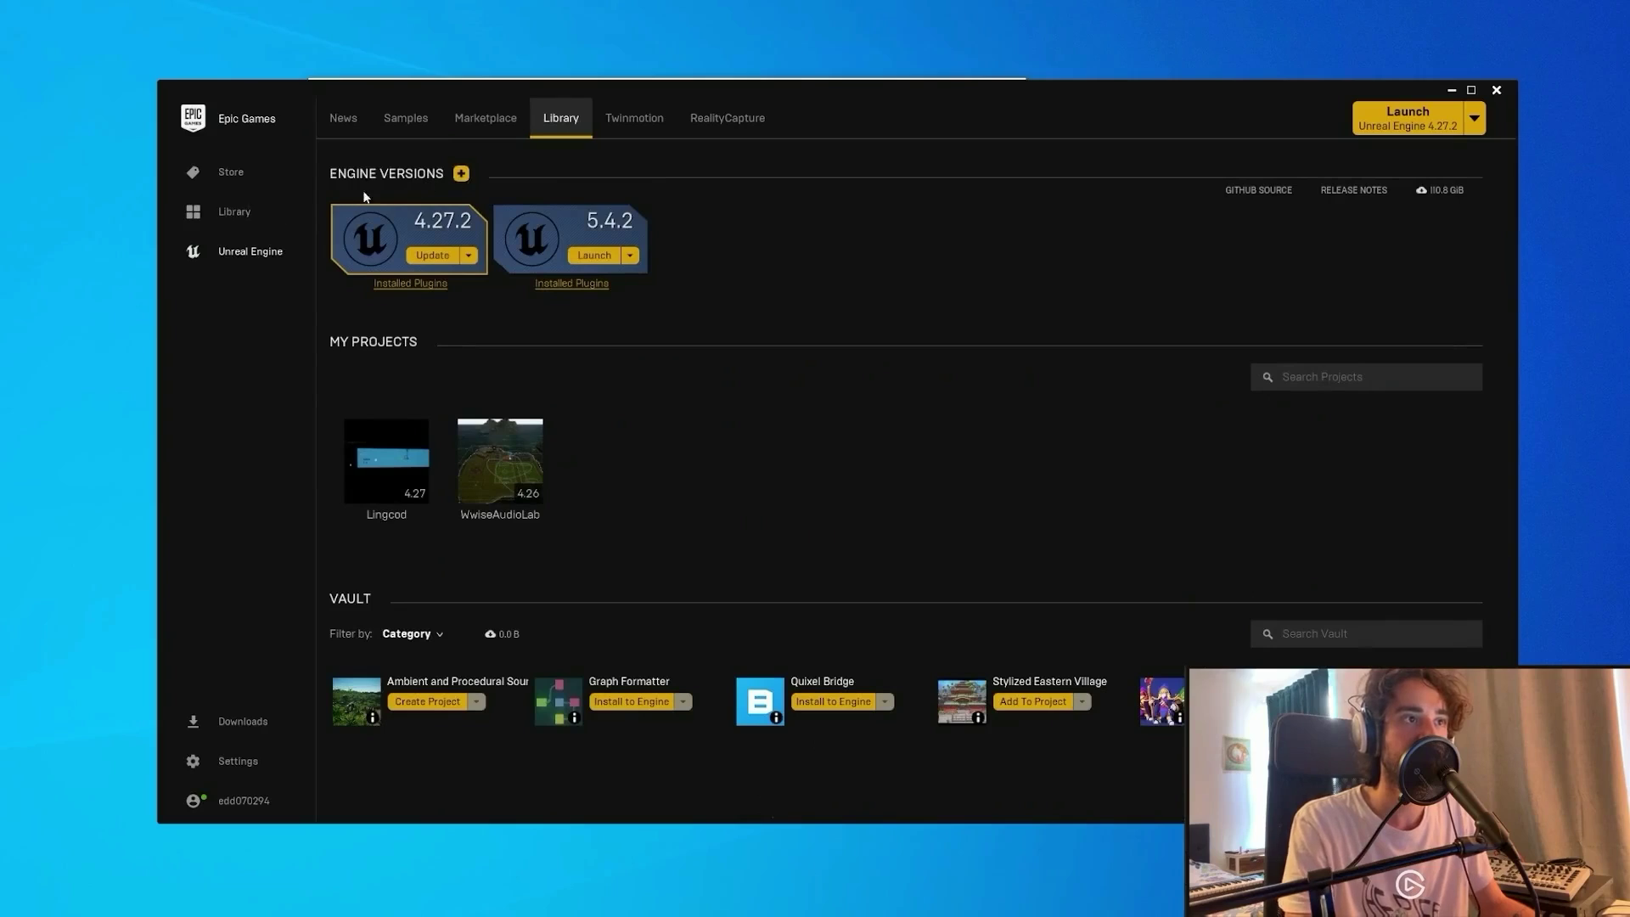
click(461, 174)
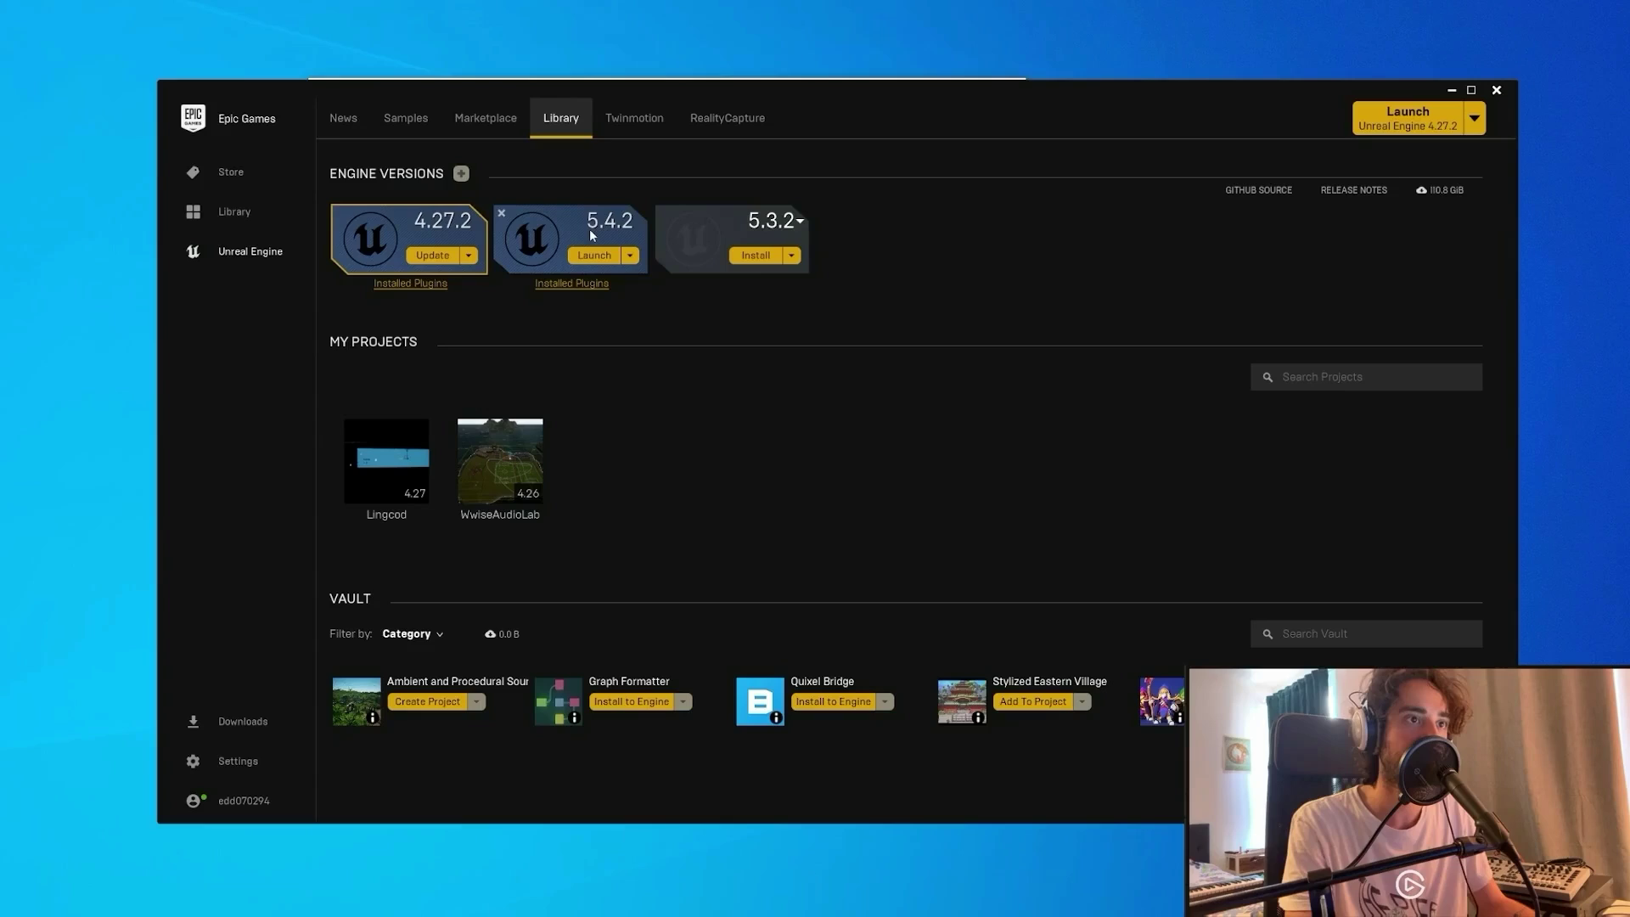
click(630, 255)
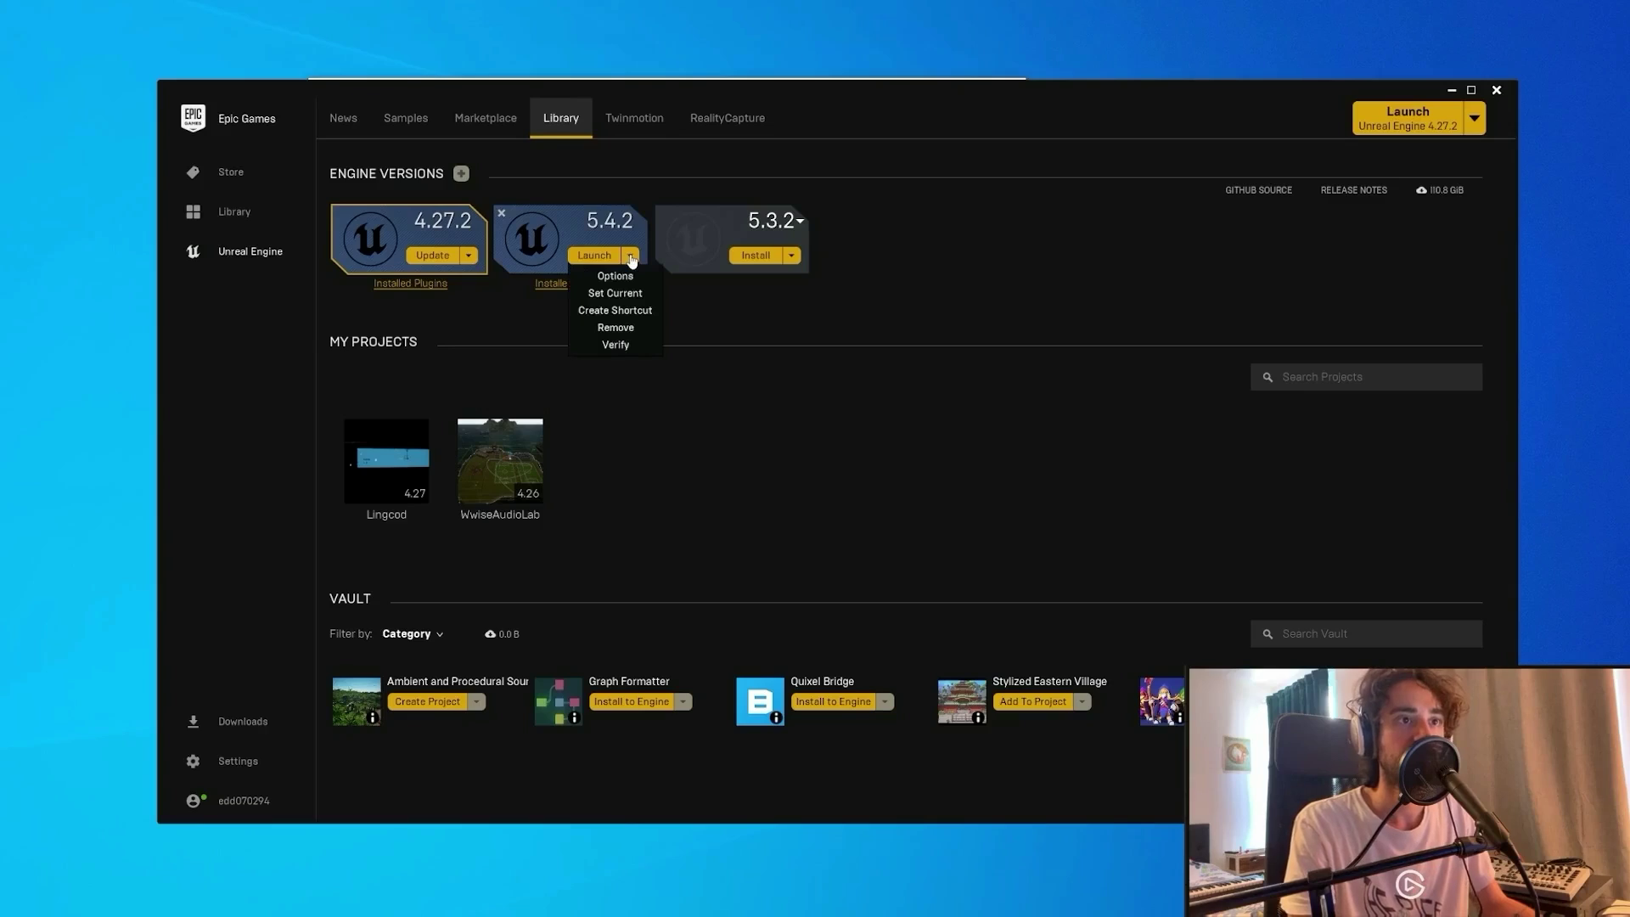
click(754, 257)
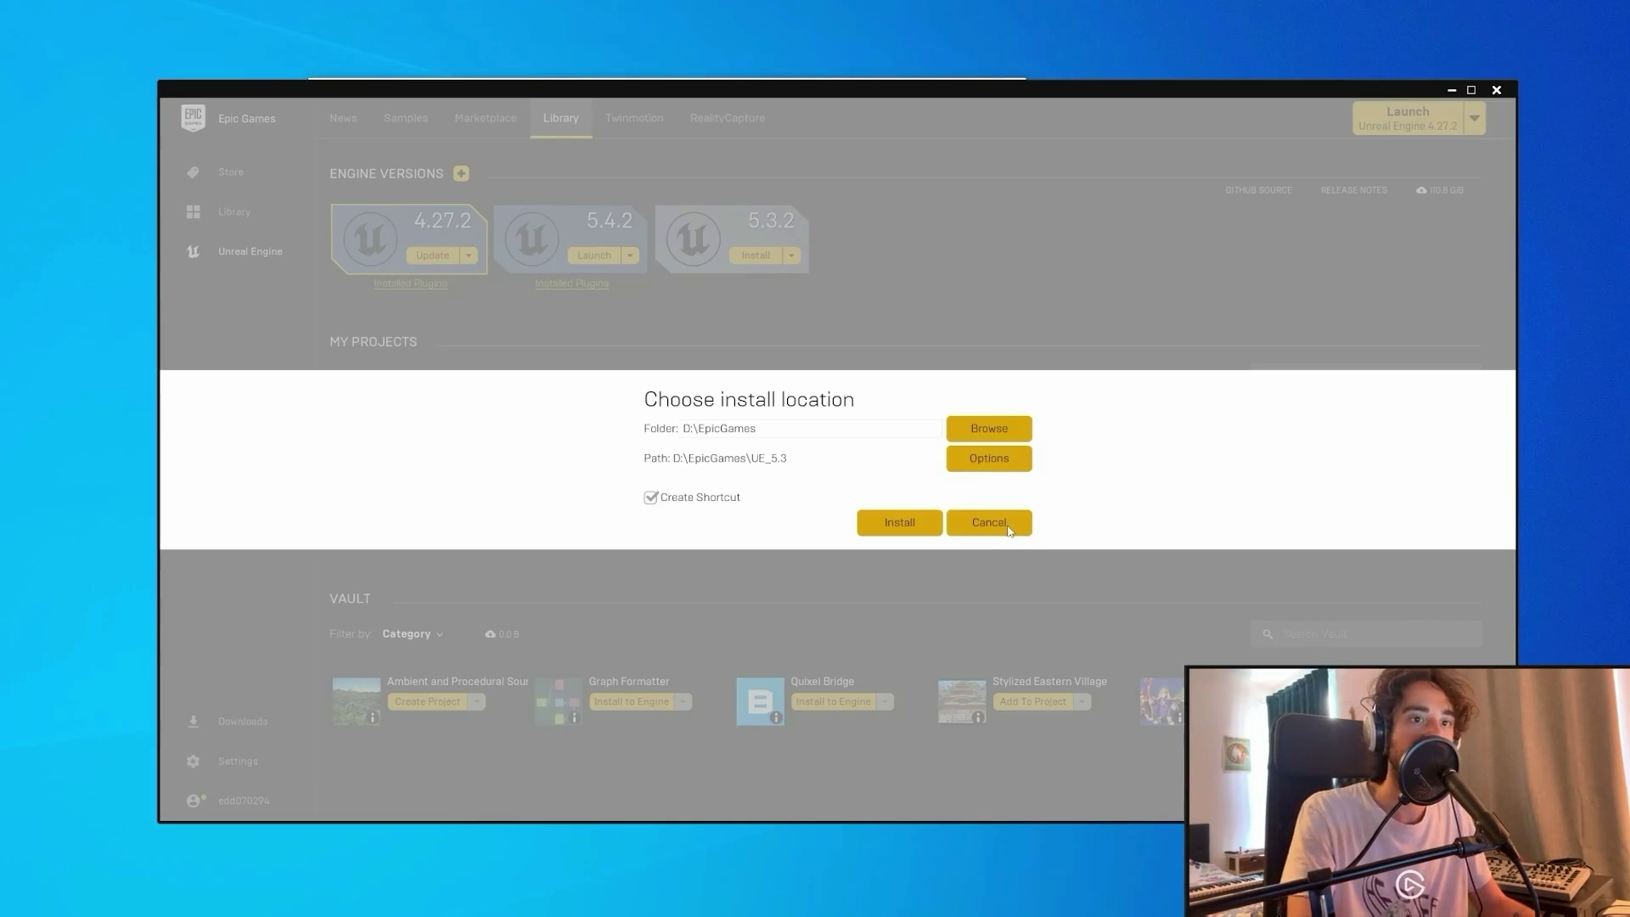
click(1007, 524)
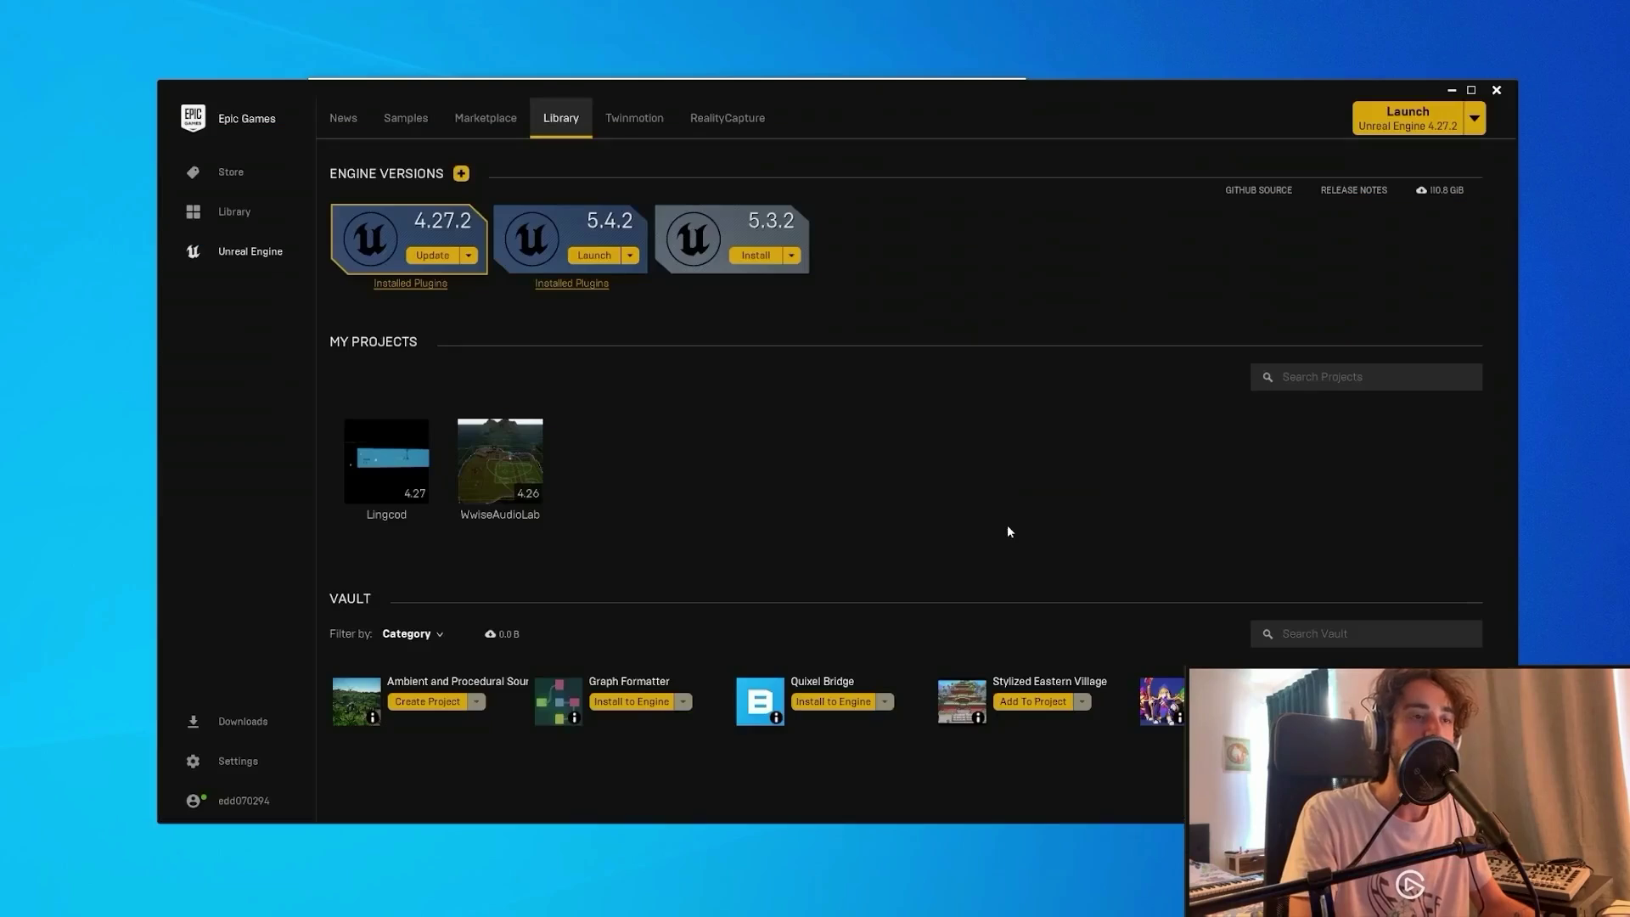
Launch Unreal Engine 5.4.2 and create a Third Person project named testintegration.
click(601, 256)
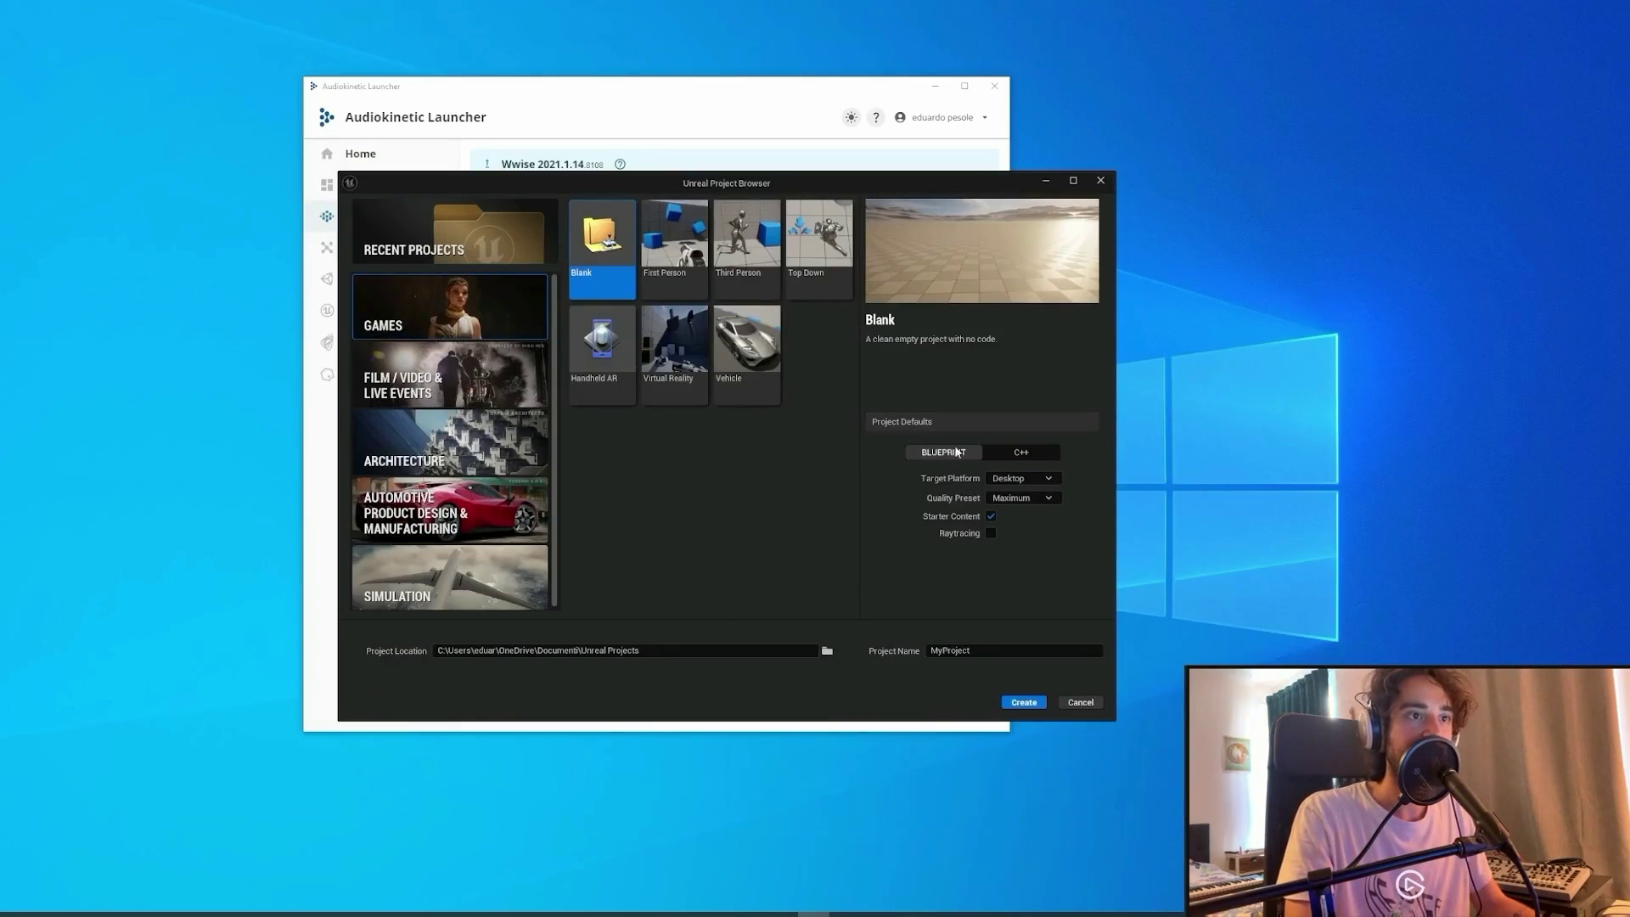
click(754, 281)
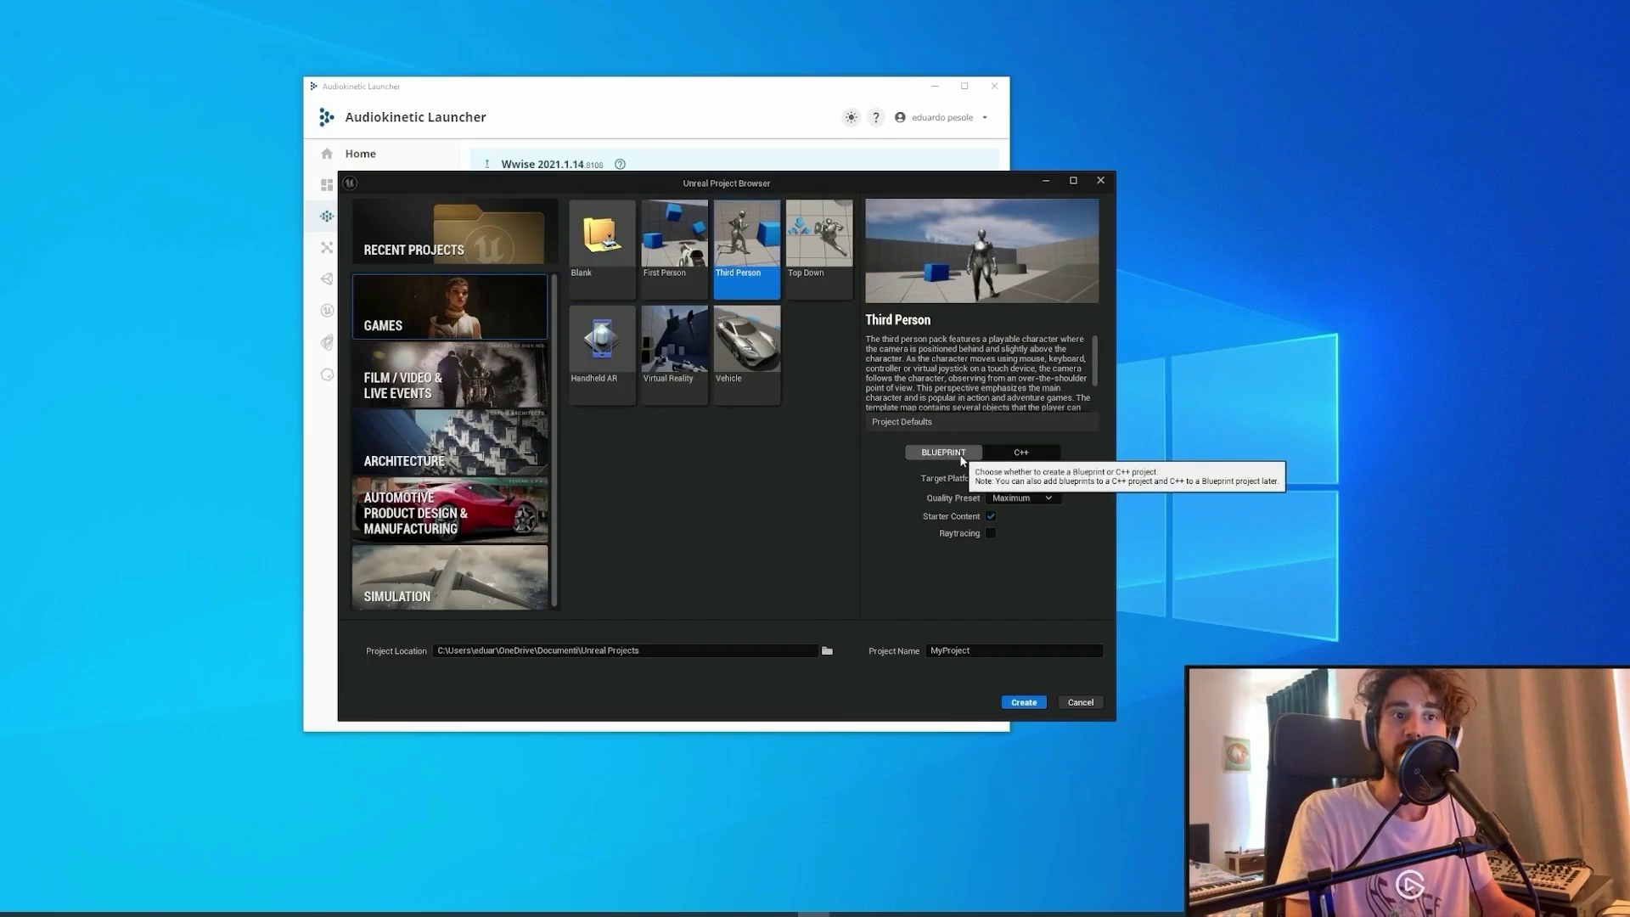
drag(883, 194, 817, 194)
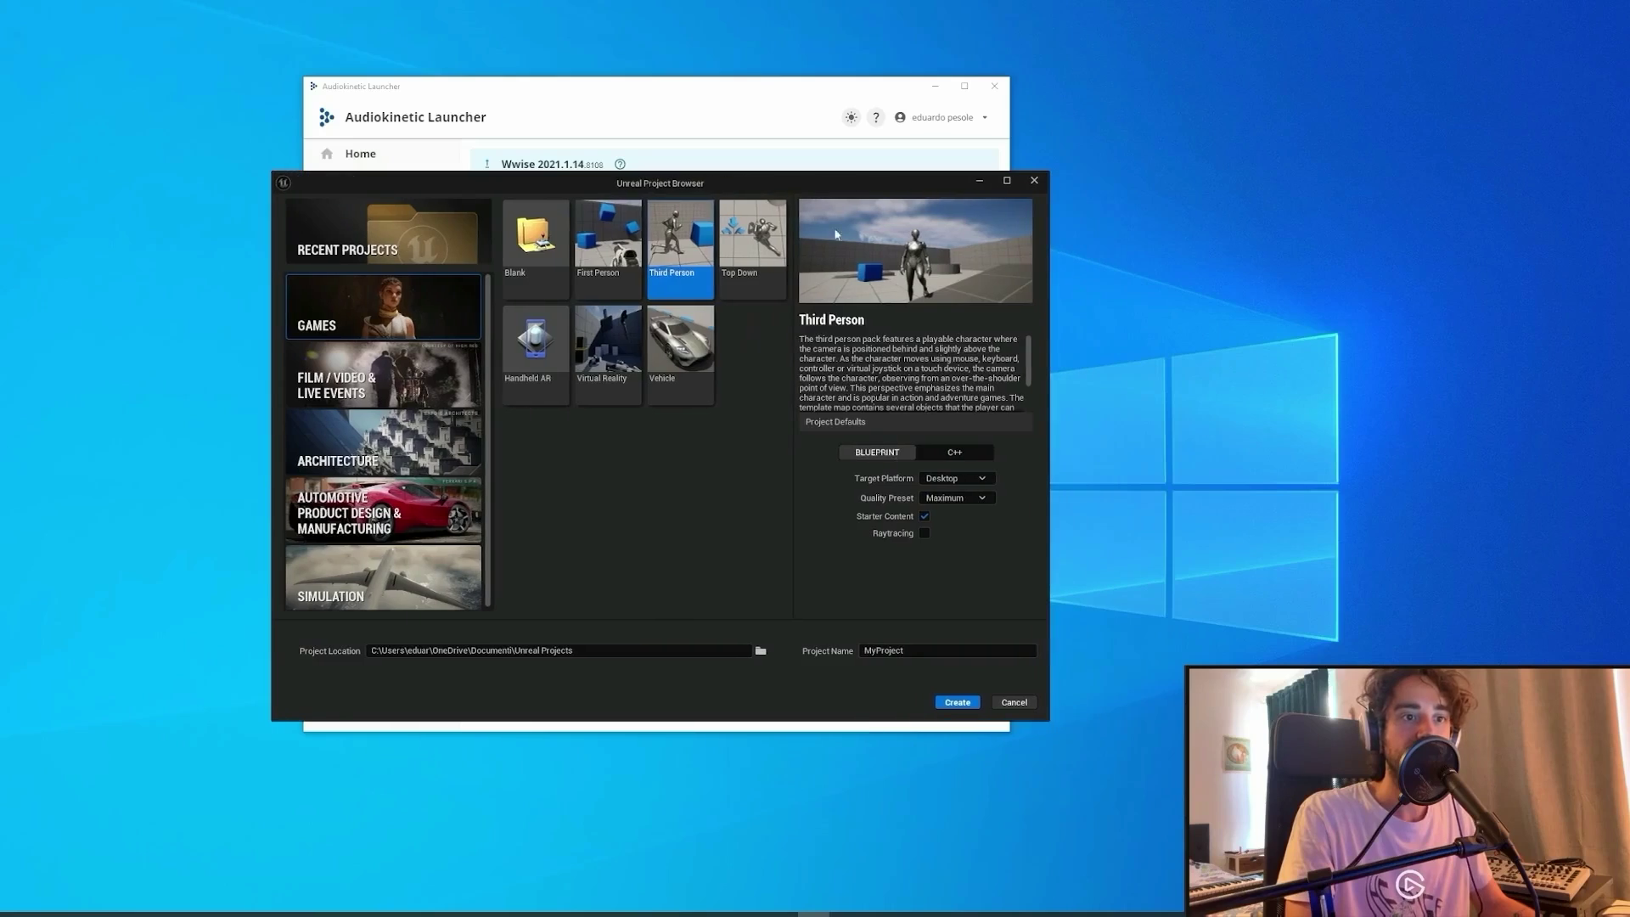
click(943, 651)
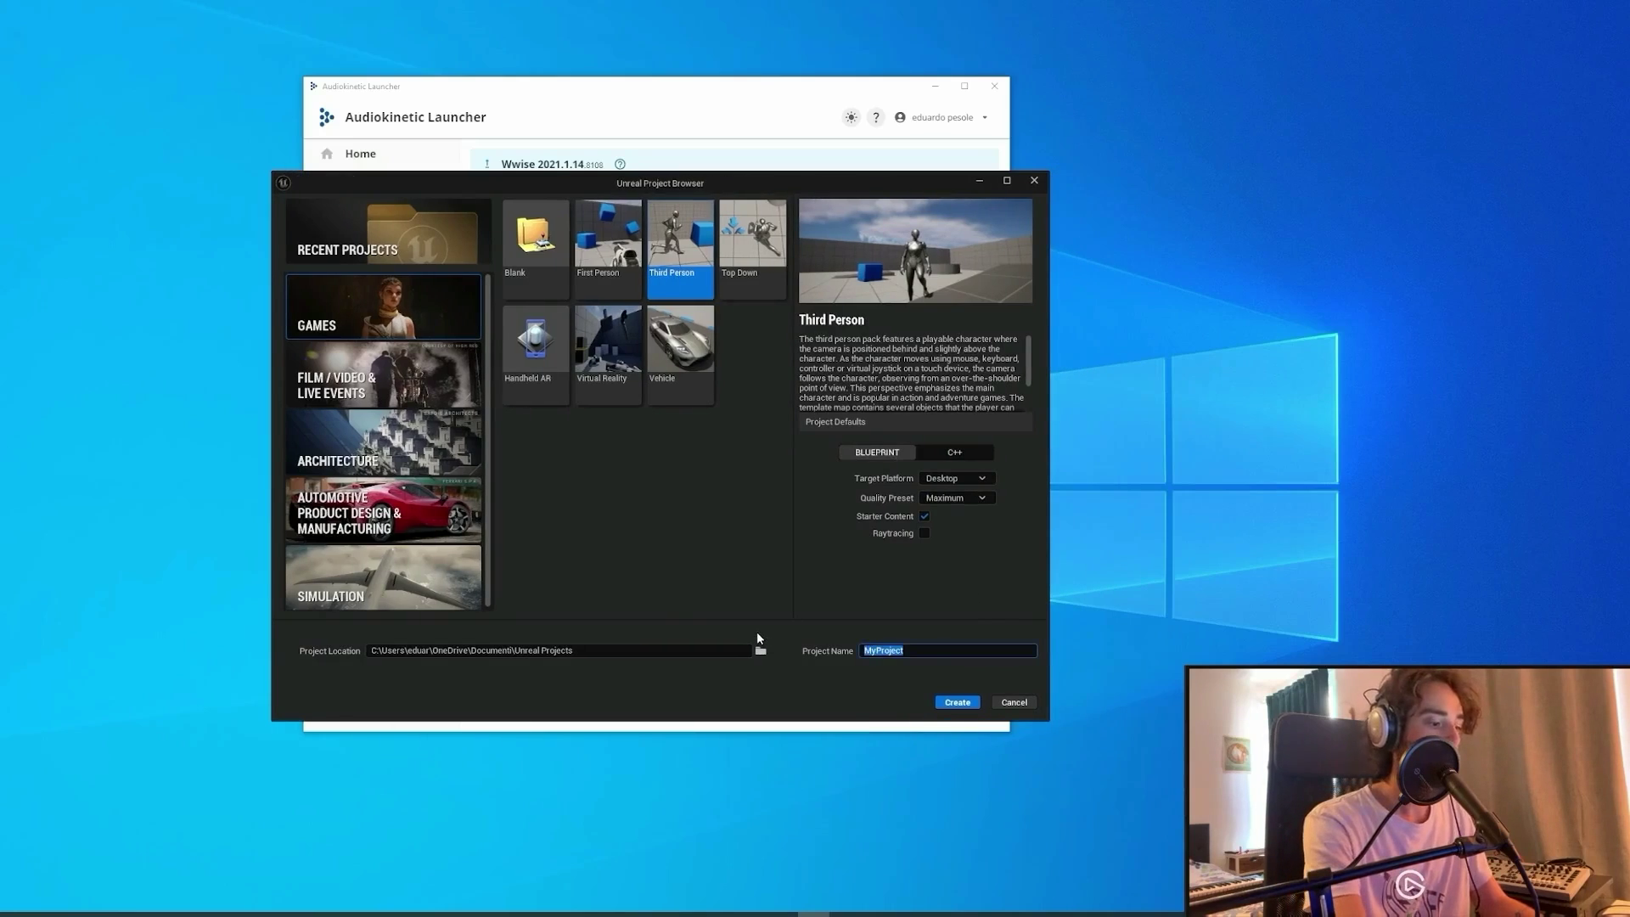
key(BackSpace)
text(test)
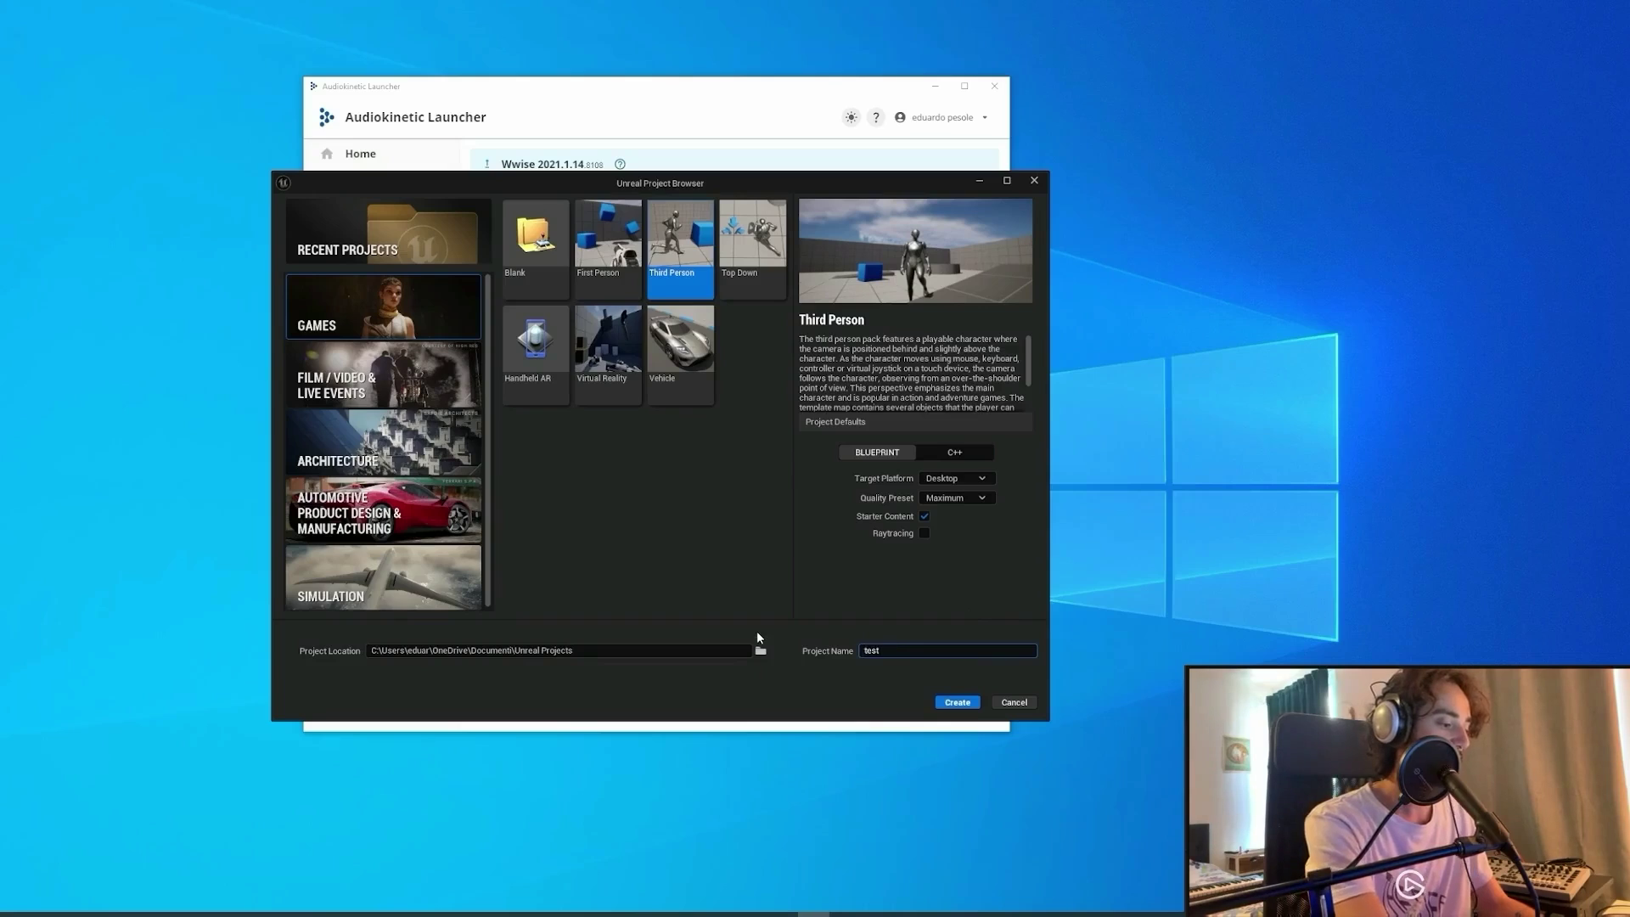
text(integration)
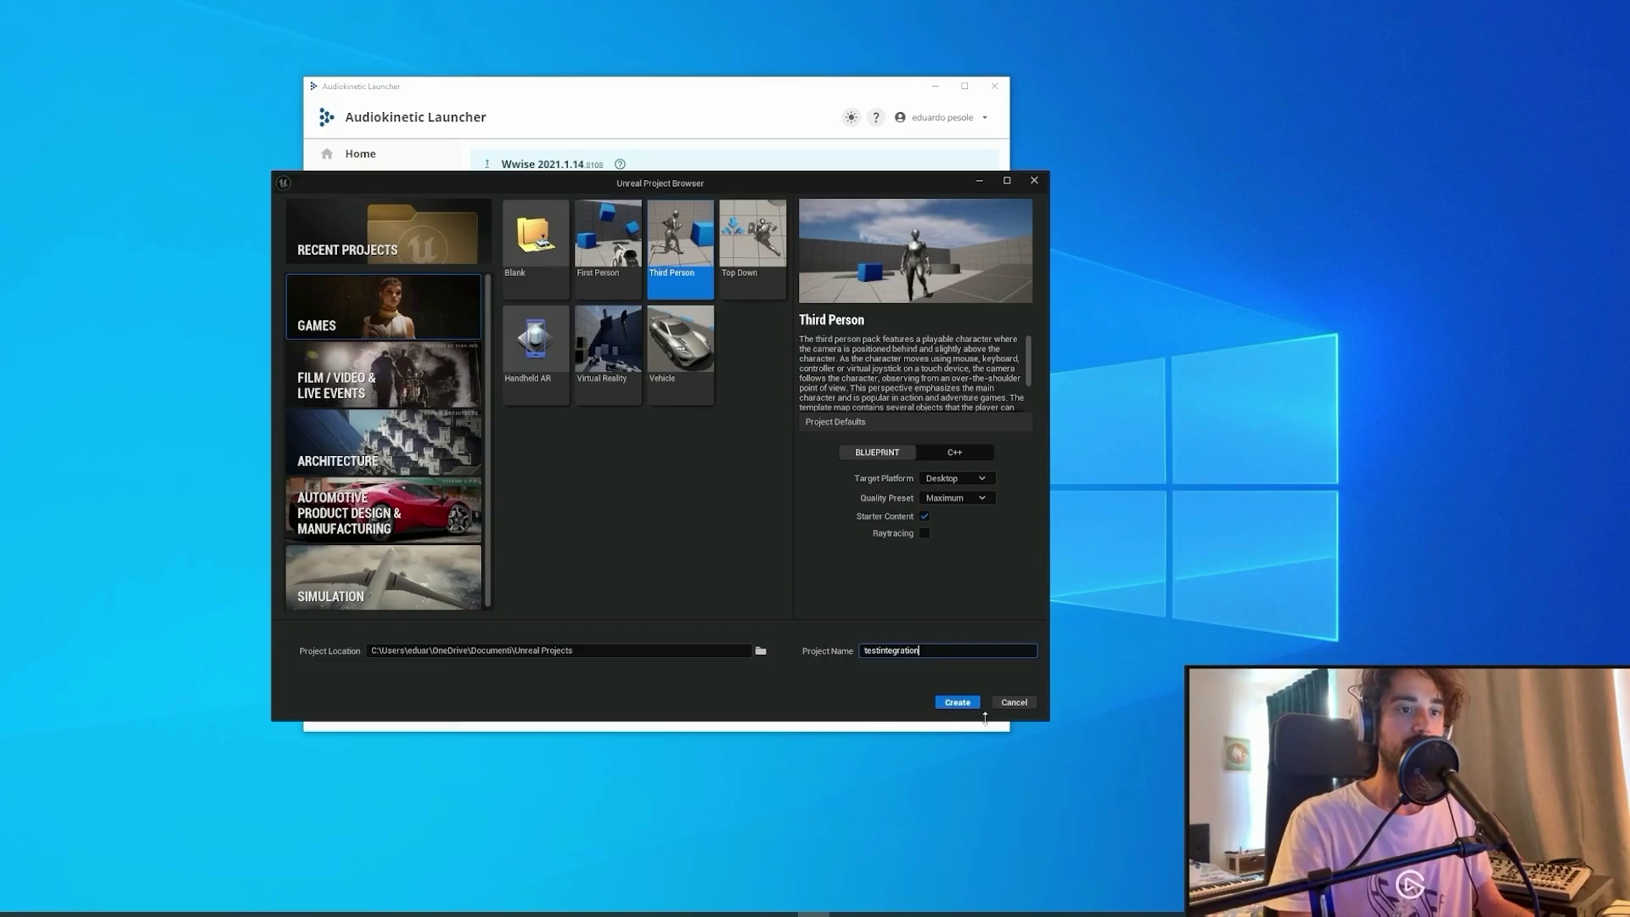
click(964, 702)
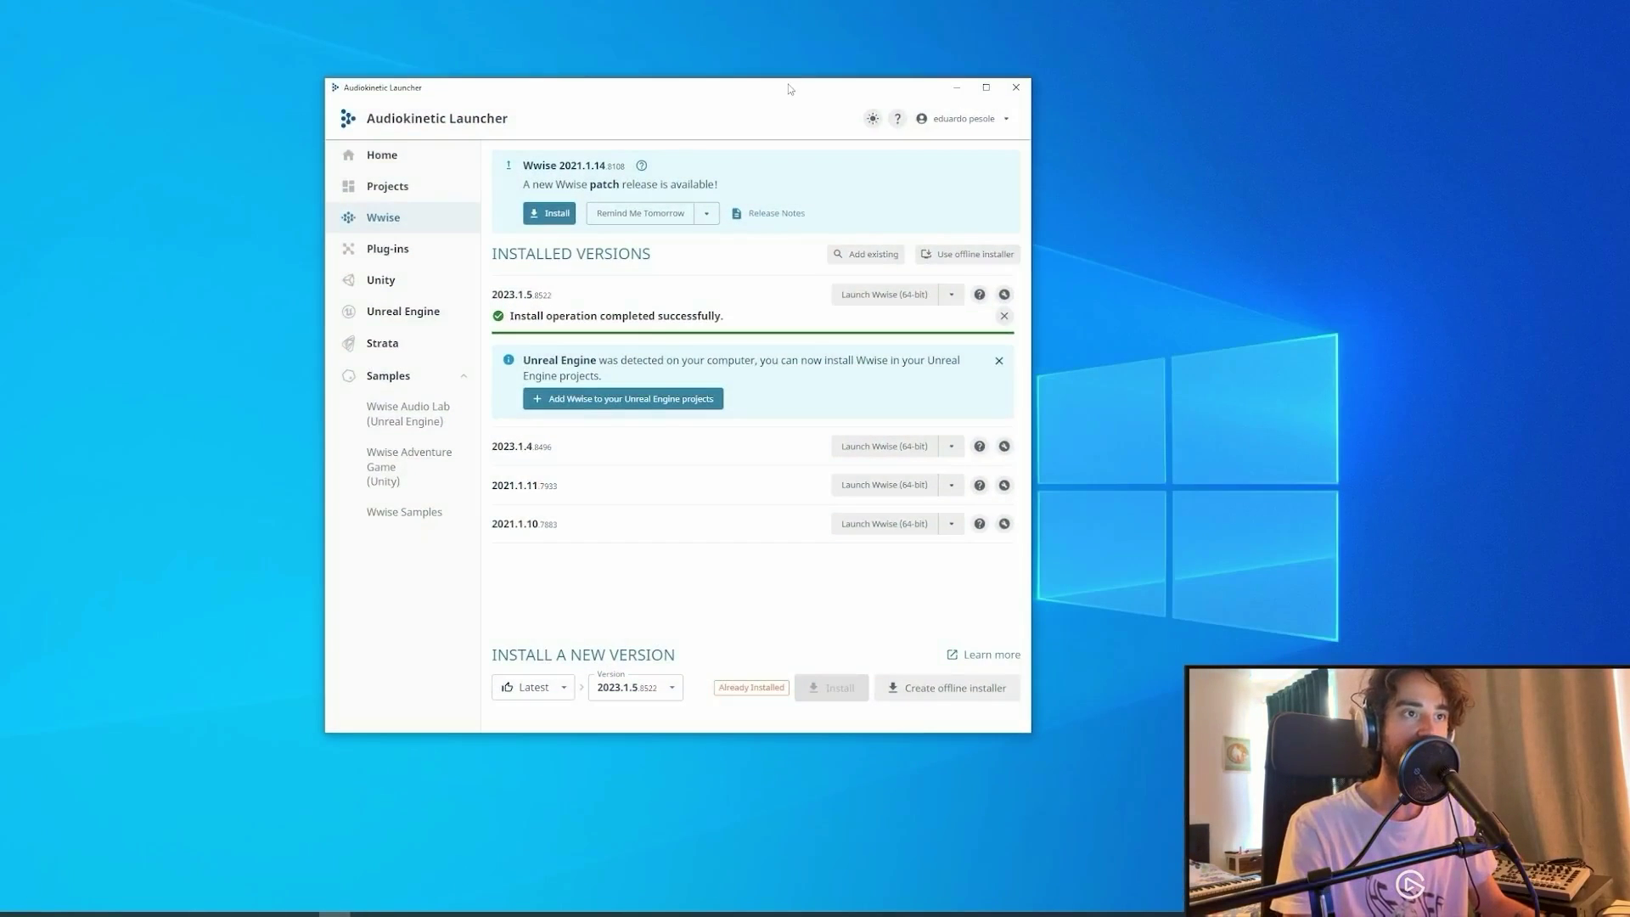
Show the launcher's Unreal Engine projects page listing testintegration.
click(438, 314)
drag(773, 92, 785, 88)
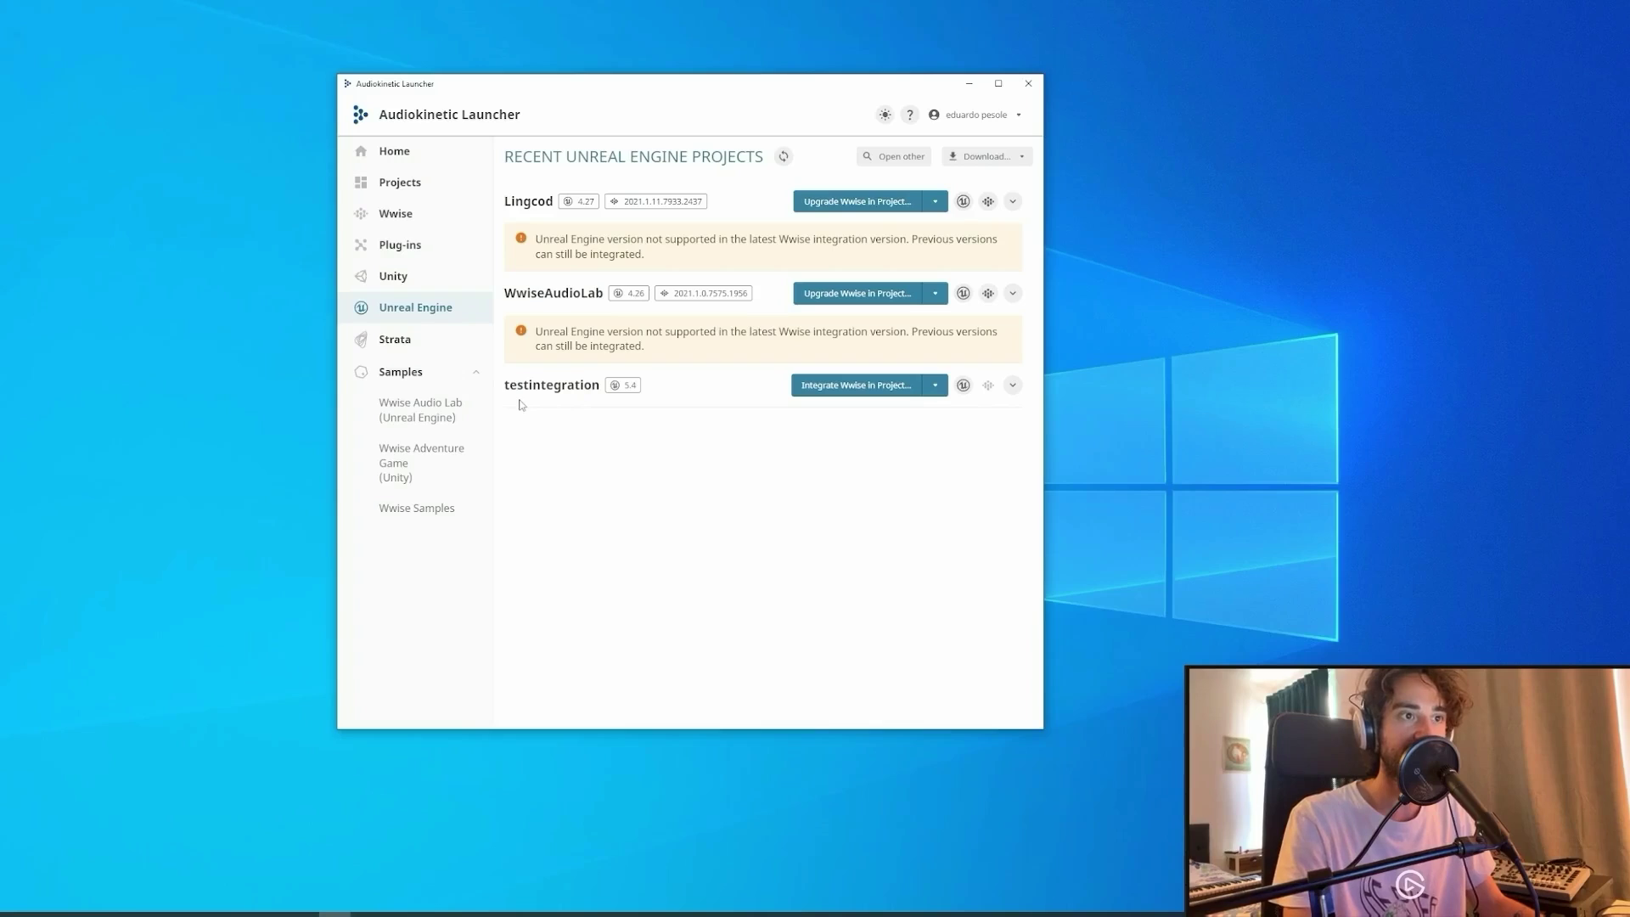
Integrate Wwise 2023.1.5.8522 into testintegration with default settings, then list the Open in Wwise versions.
click(867, 395)
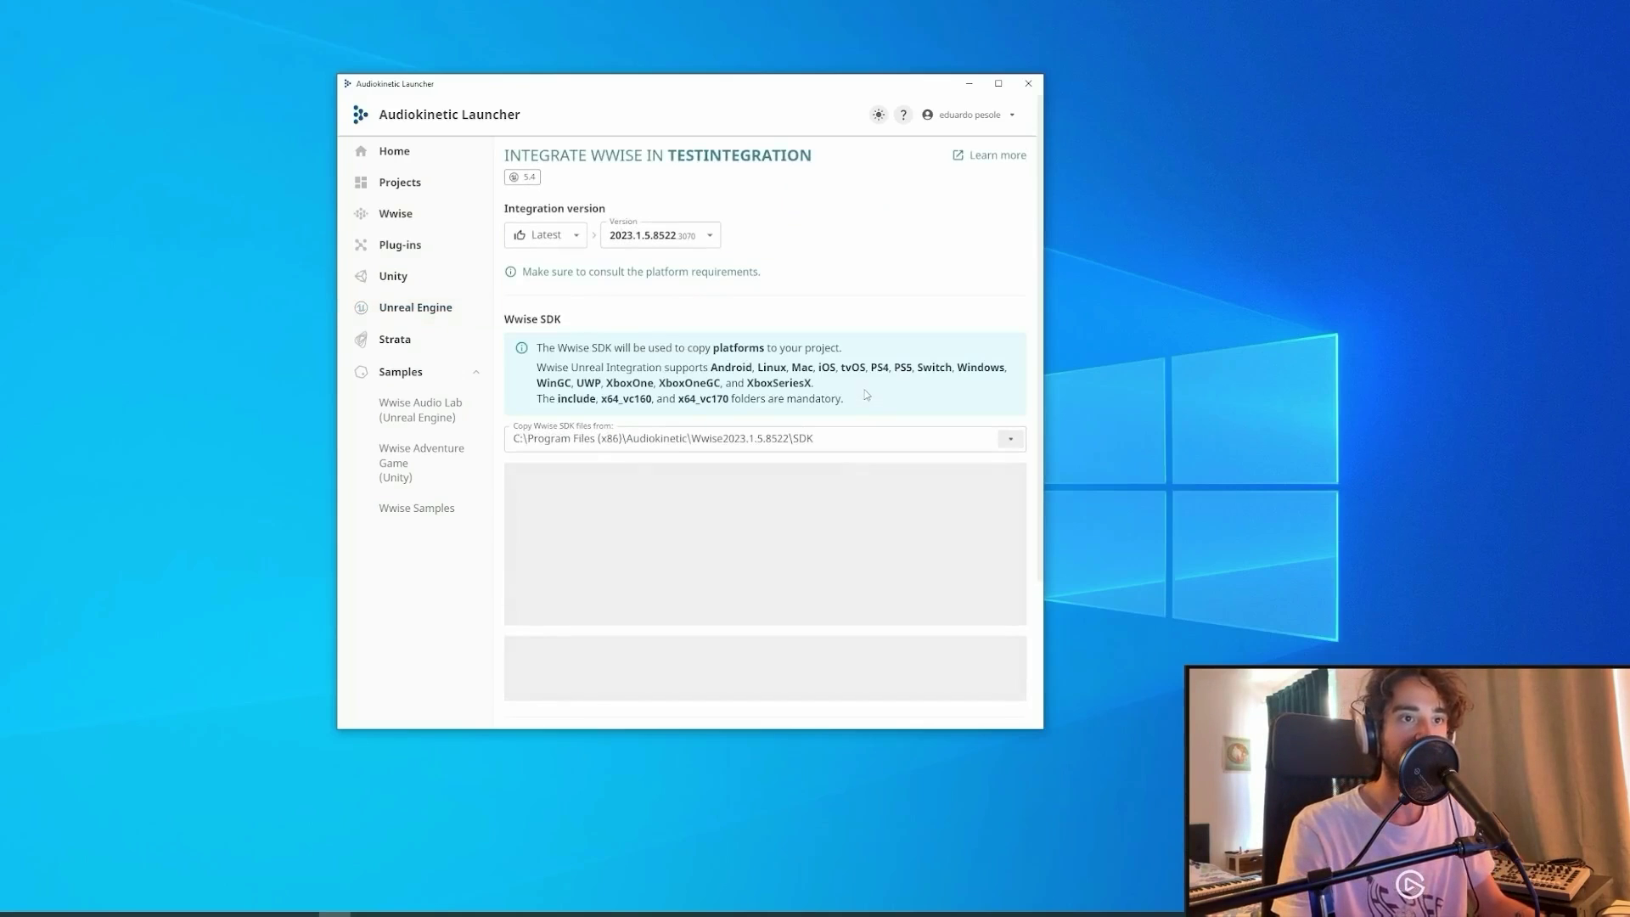
scroll(659, 357, down, 1)
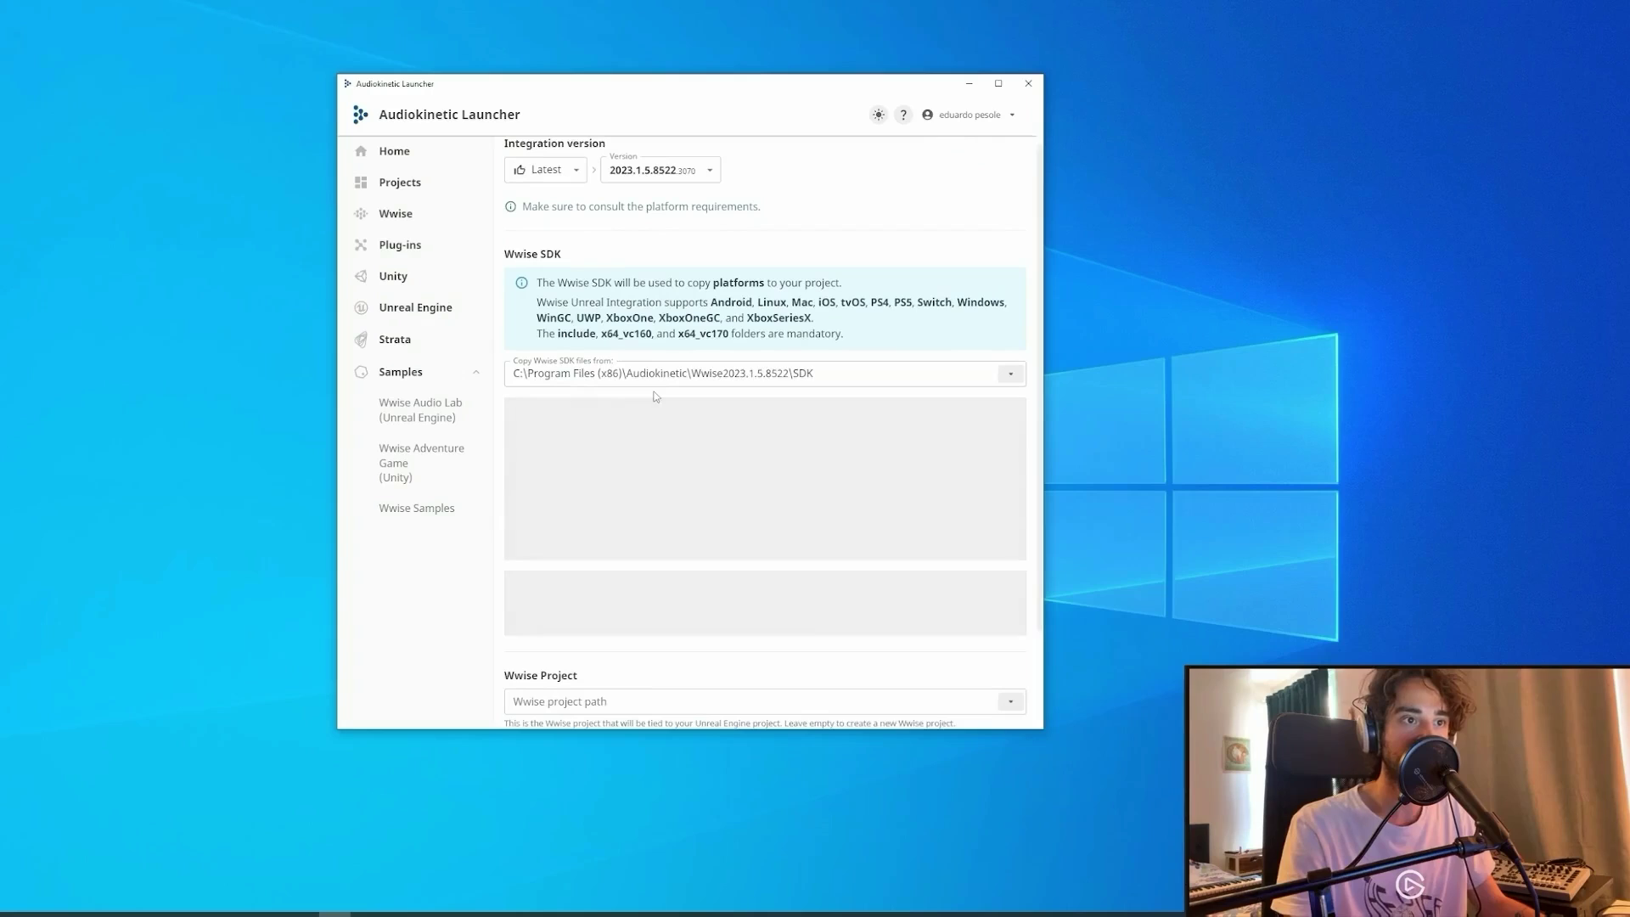
scroll(655, 399, down, 1)
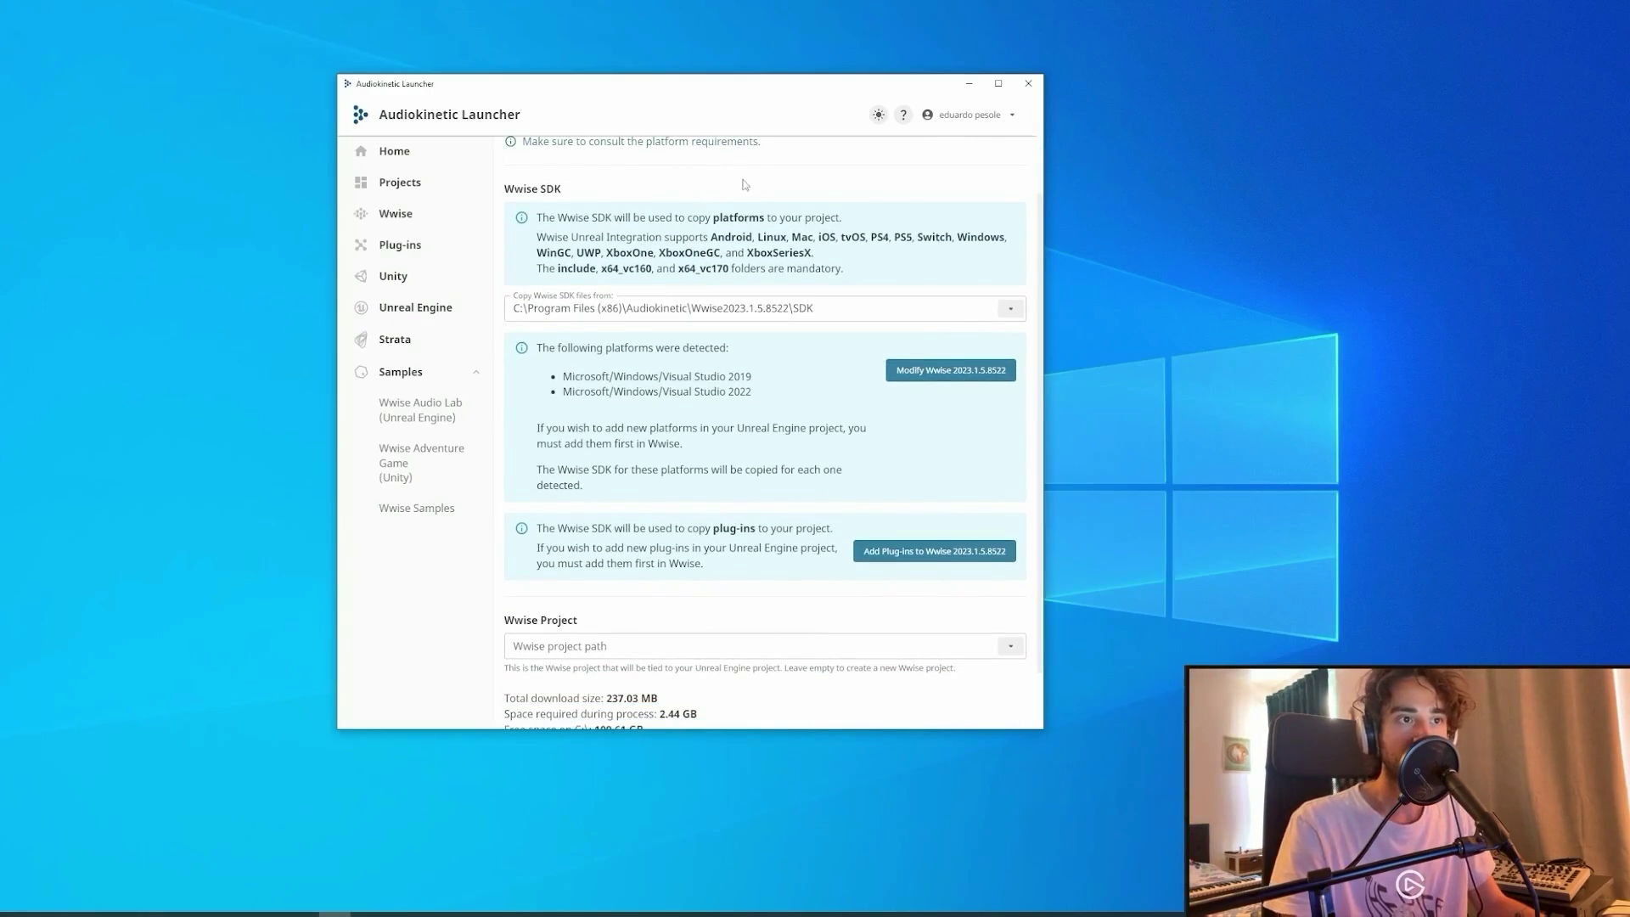
scroll(734, 180, down, 1)
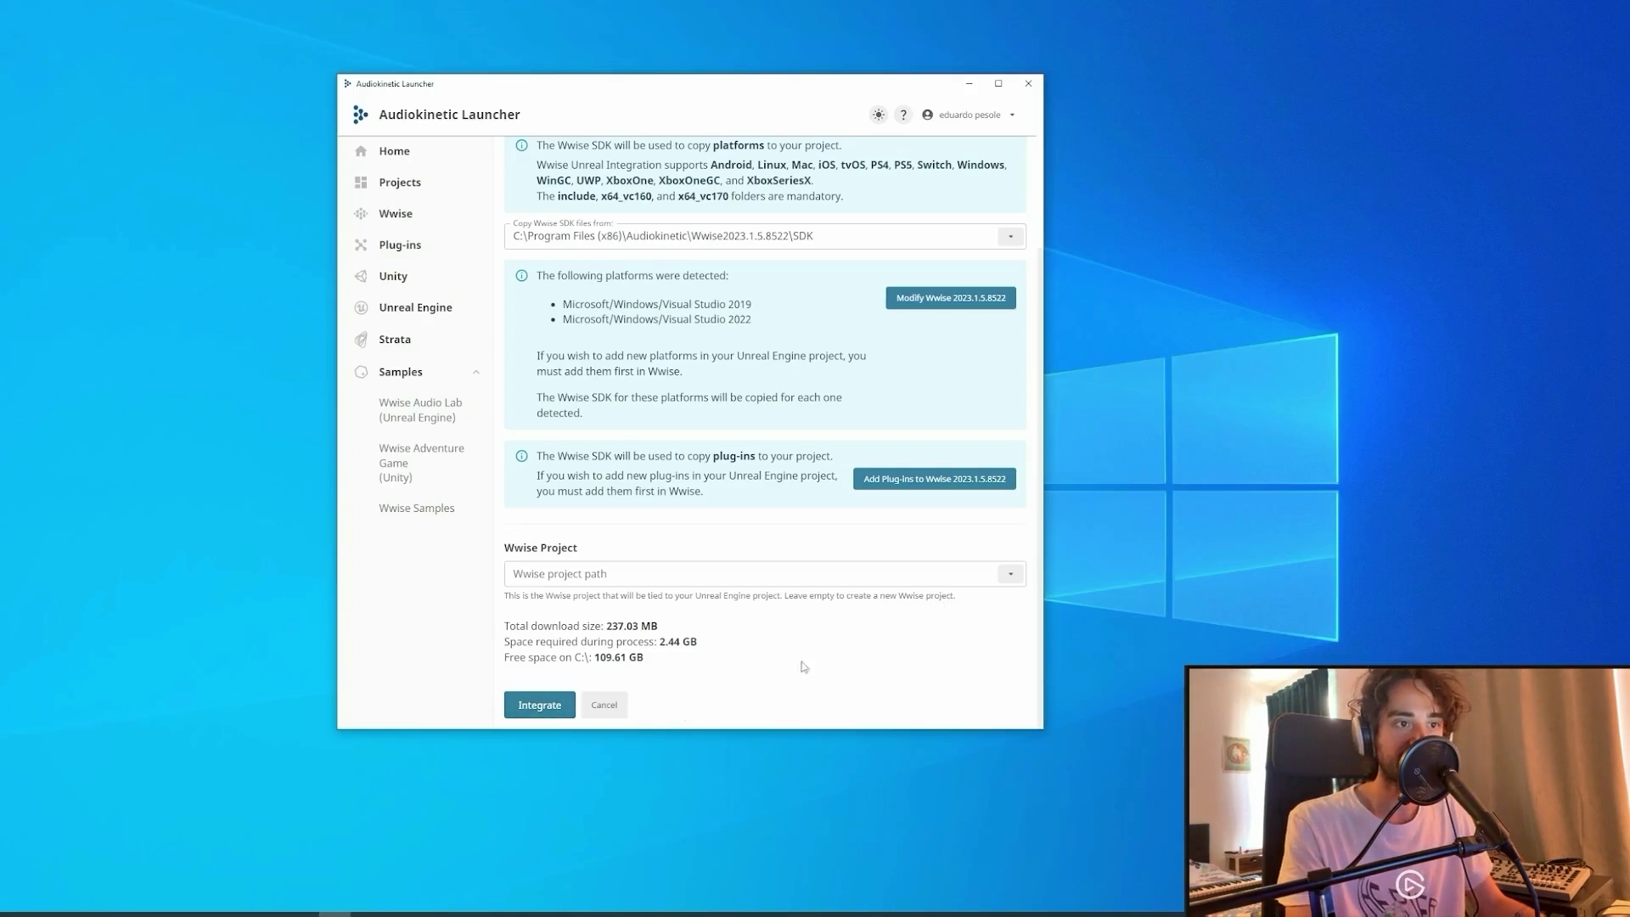
click(540, 705)
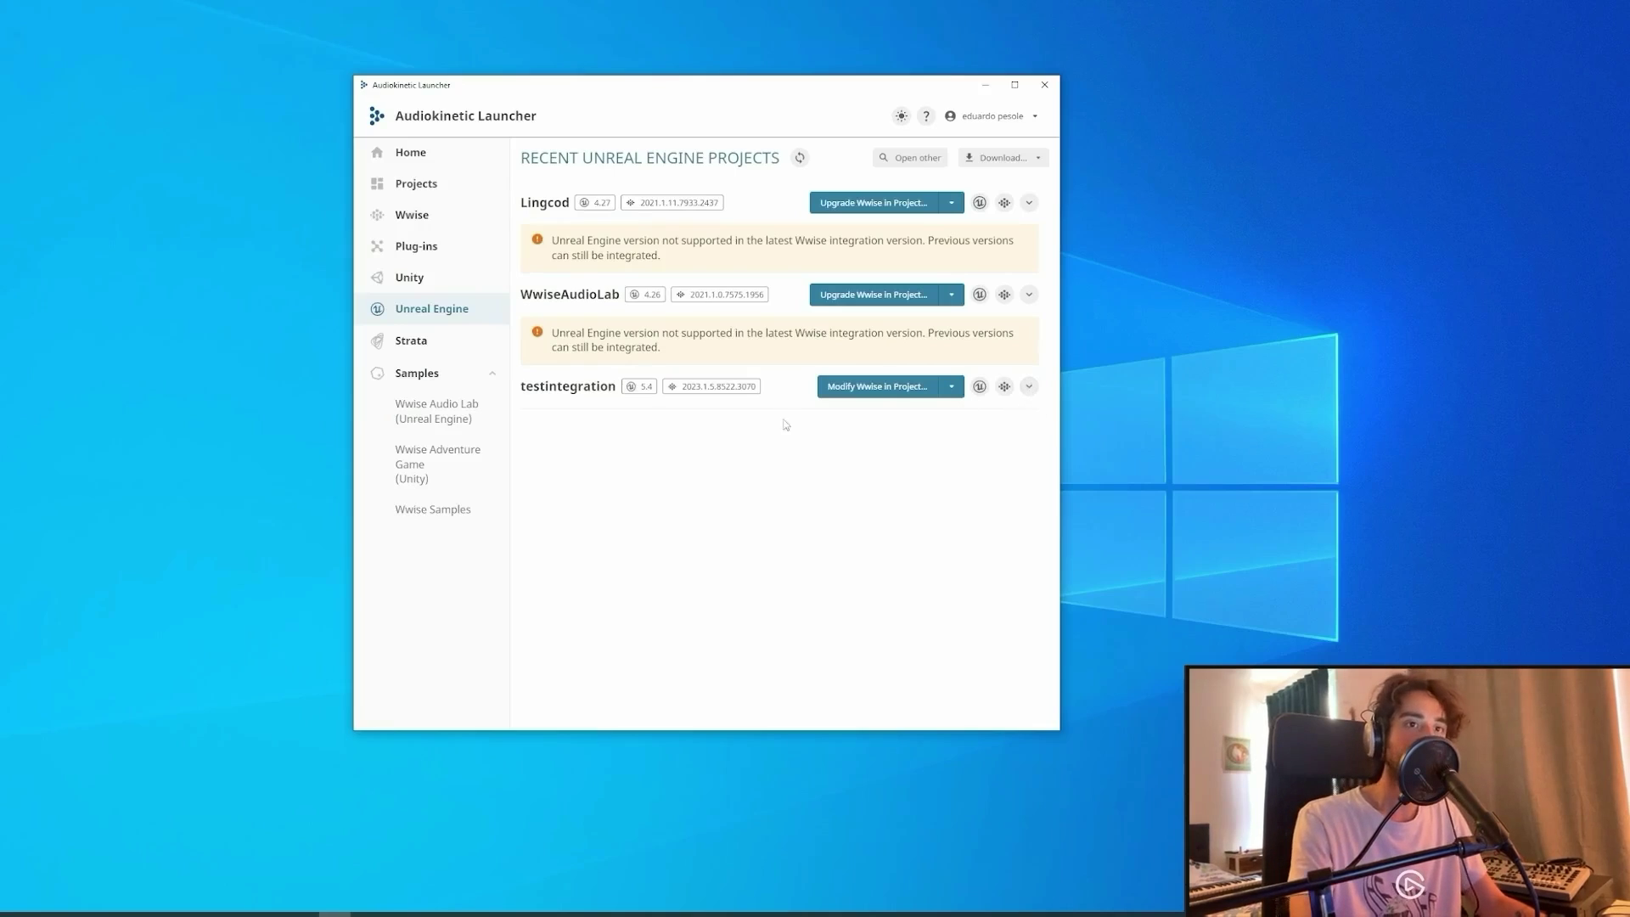
click(1005, 389)
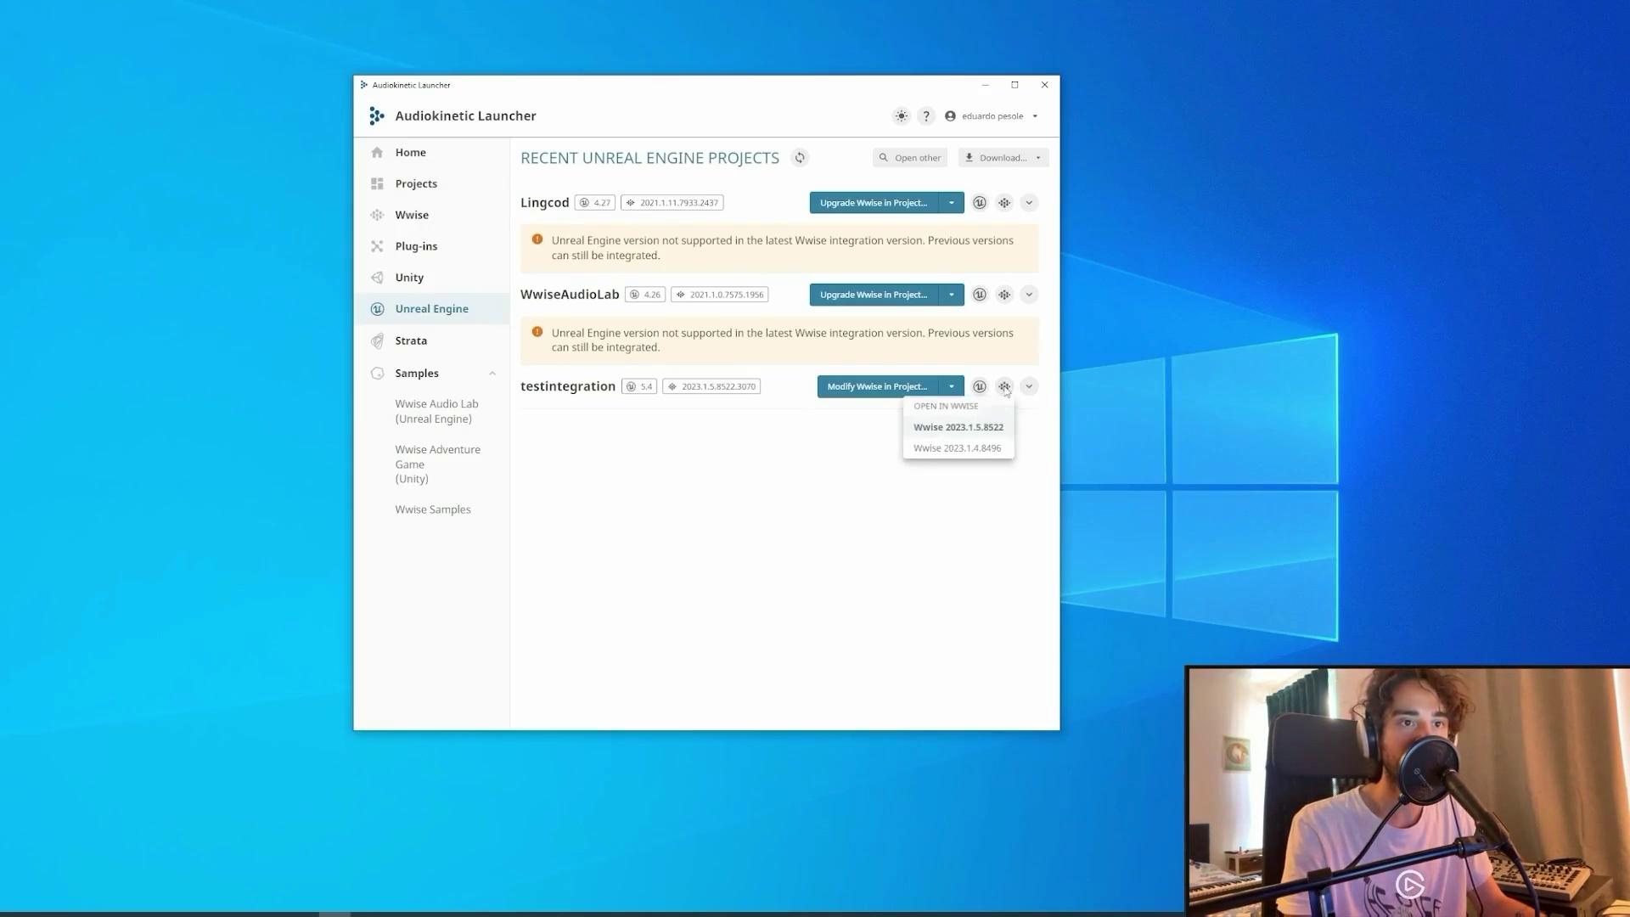
Open testintegration in Wwise 2023.1.5.8522 and select the Actor-Mixer Default Work Unit.
click(953, 433)
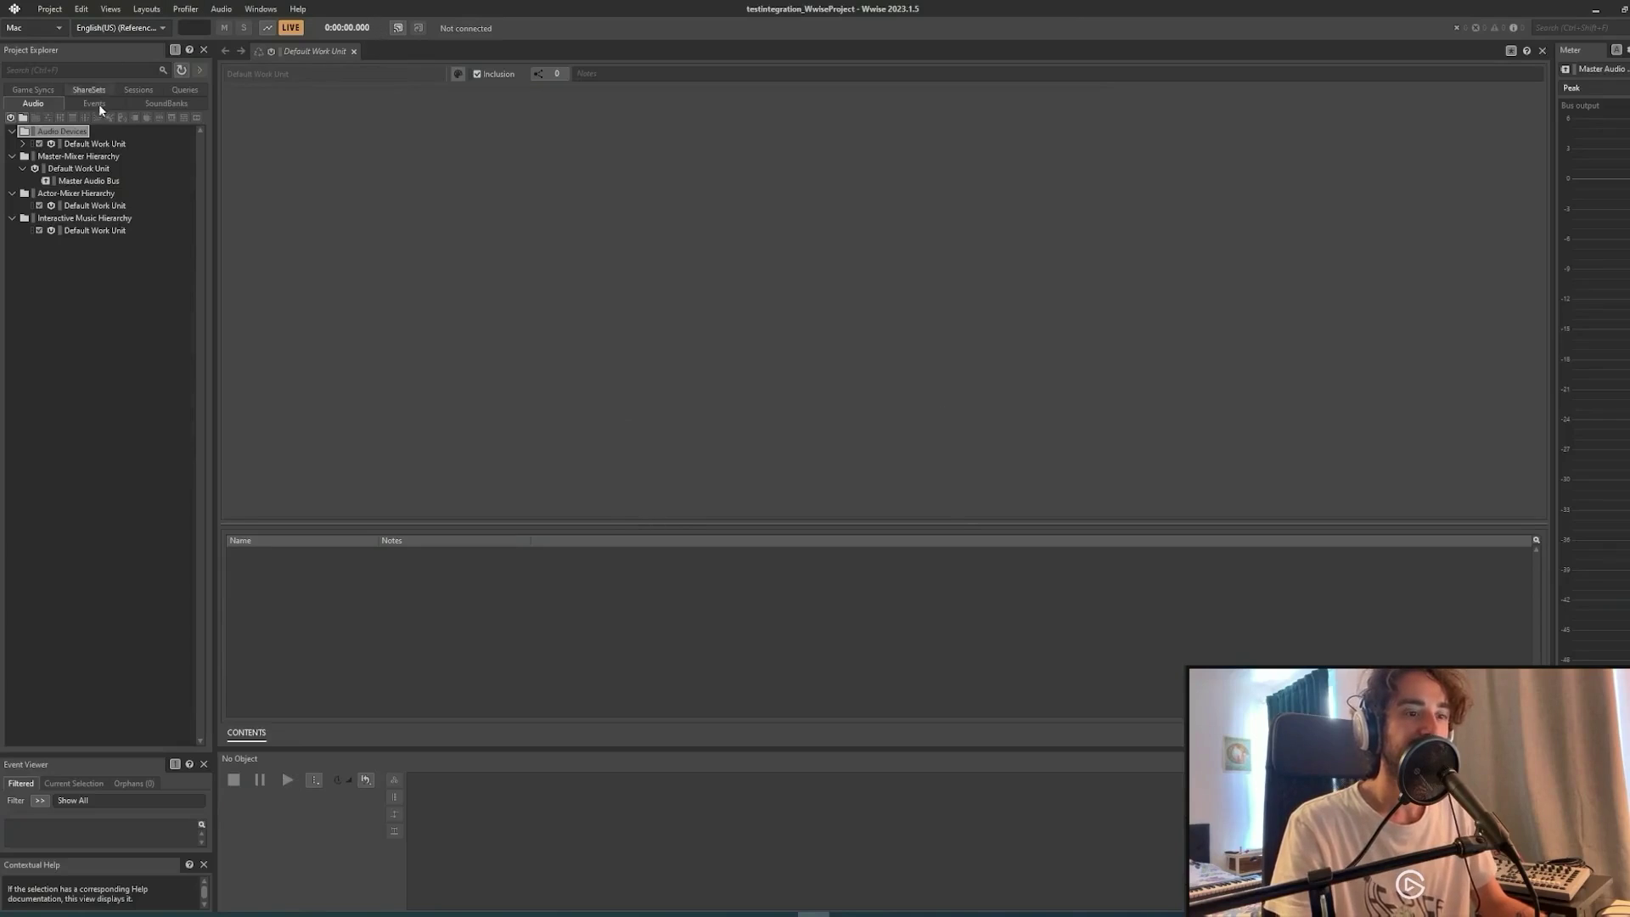
click(82, 209)
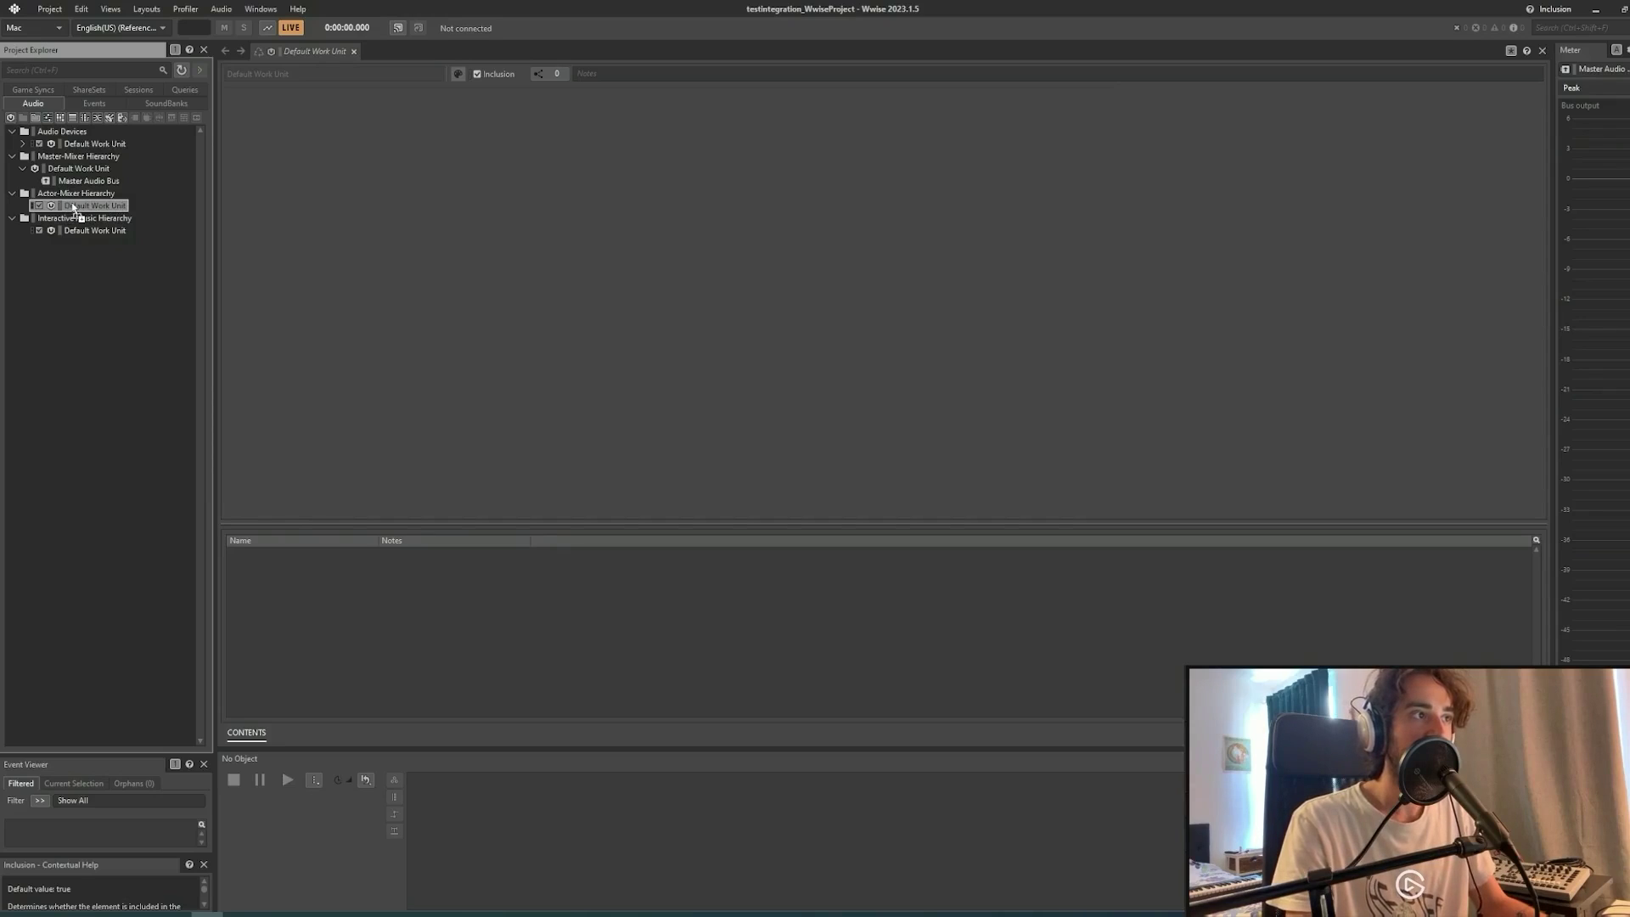
Import Boji Attacks_03.wav into the Actor-Mixer Default Work Unit and preview it from General Settings.
drag(74, 208, 74, 207)
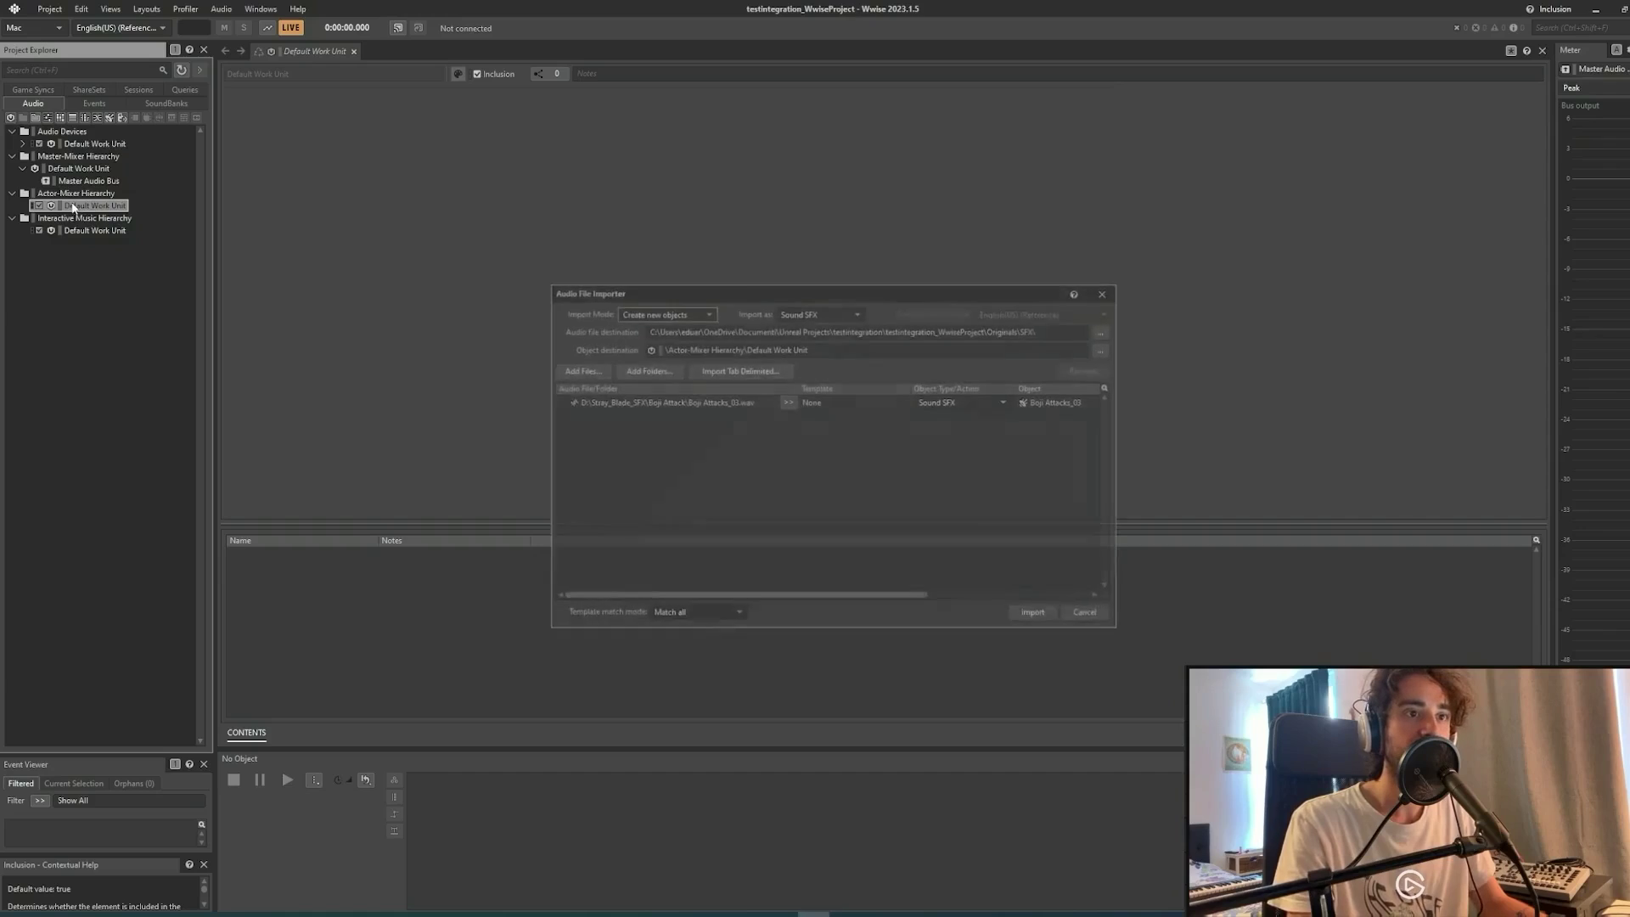
click(1037, 616)
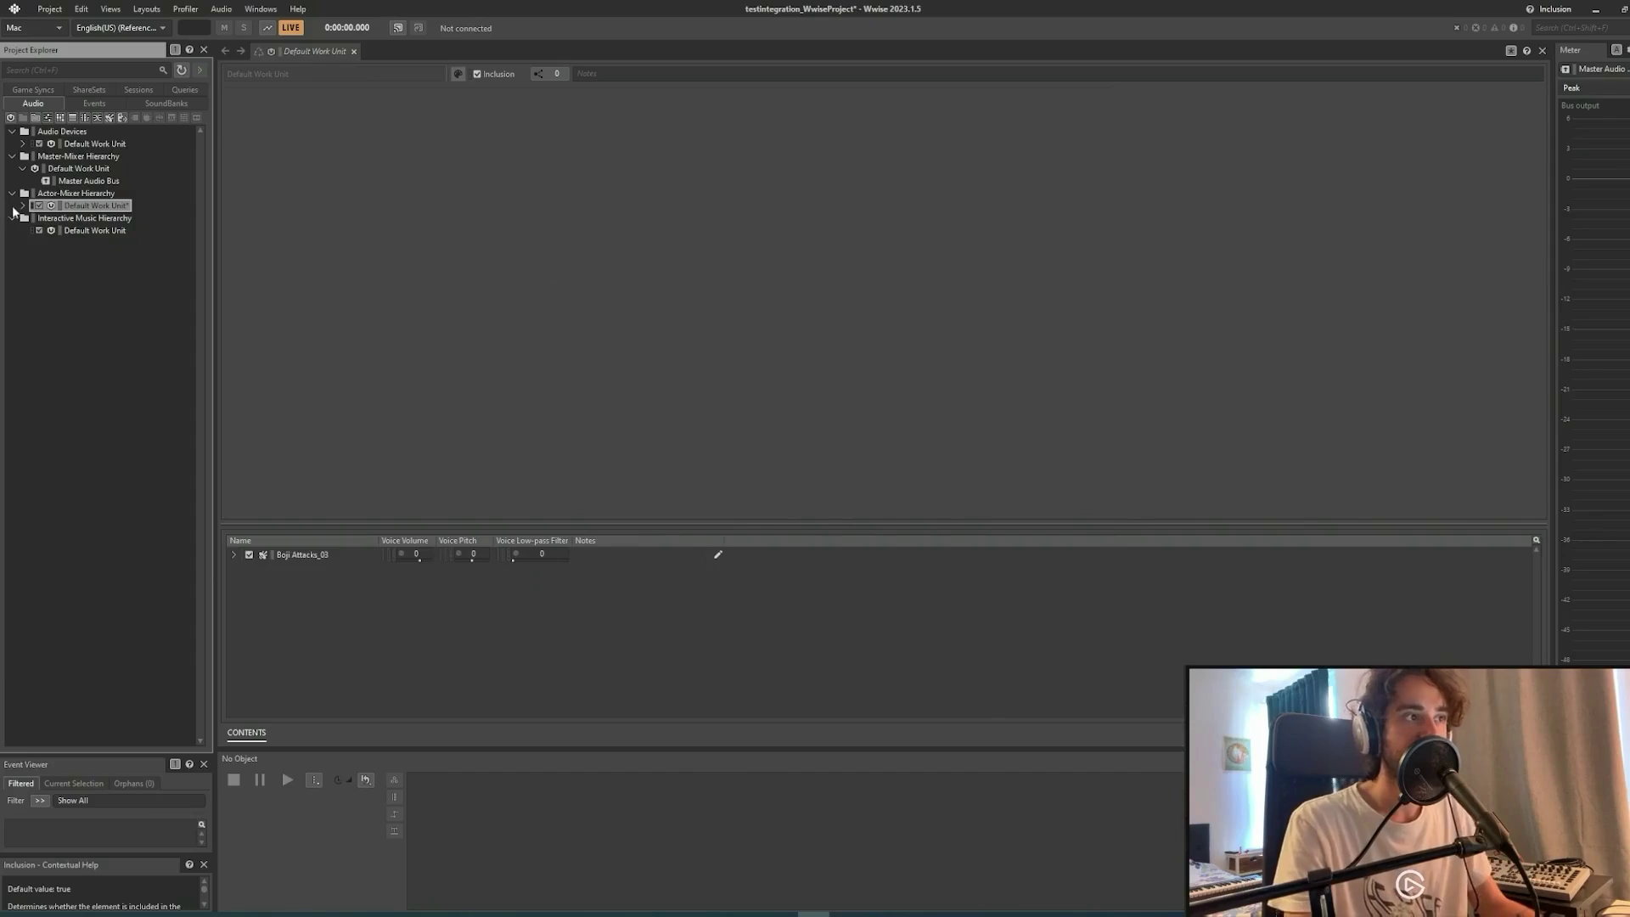
click(22, 205)
click(100, 218)
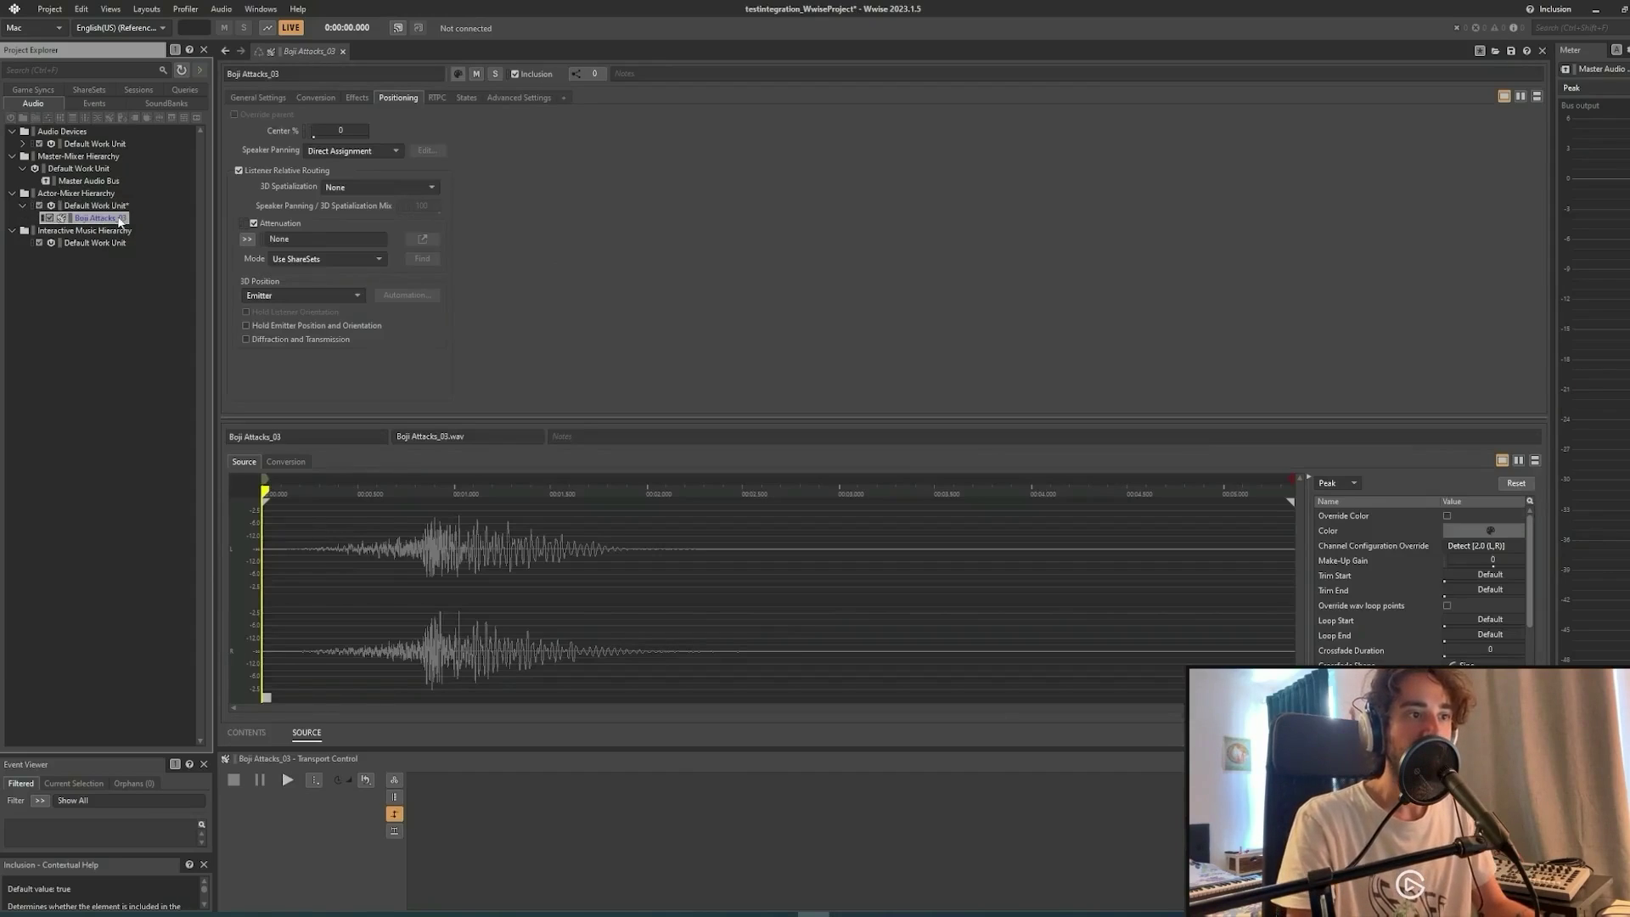
click(259, 97)
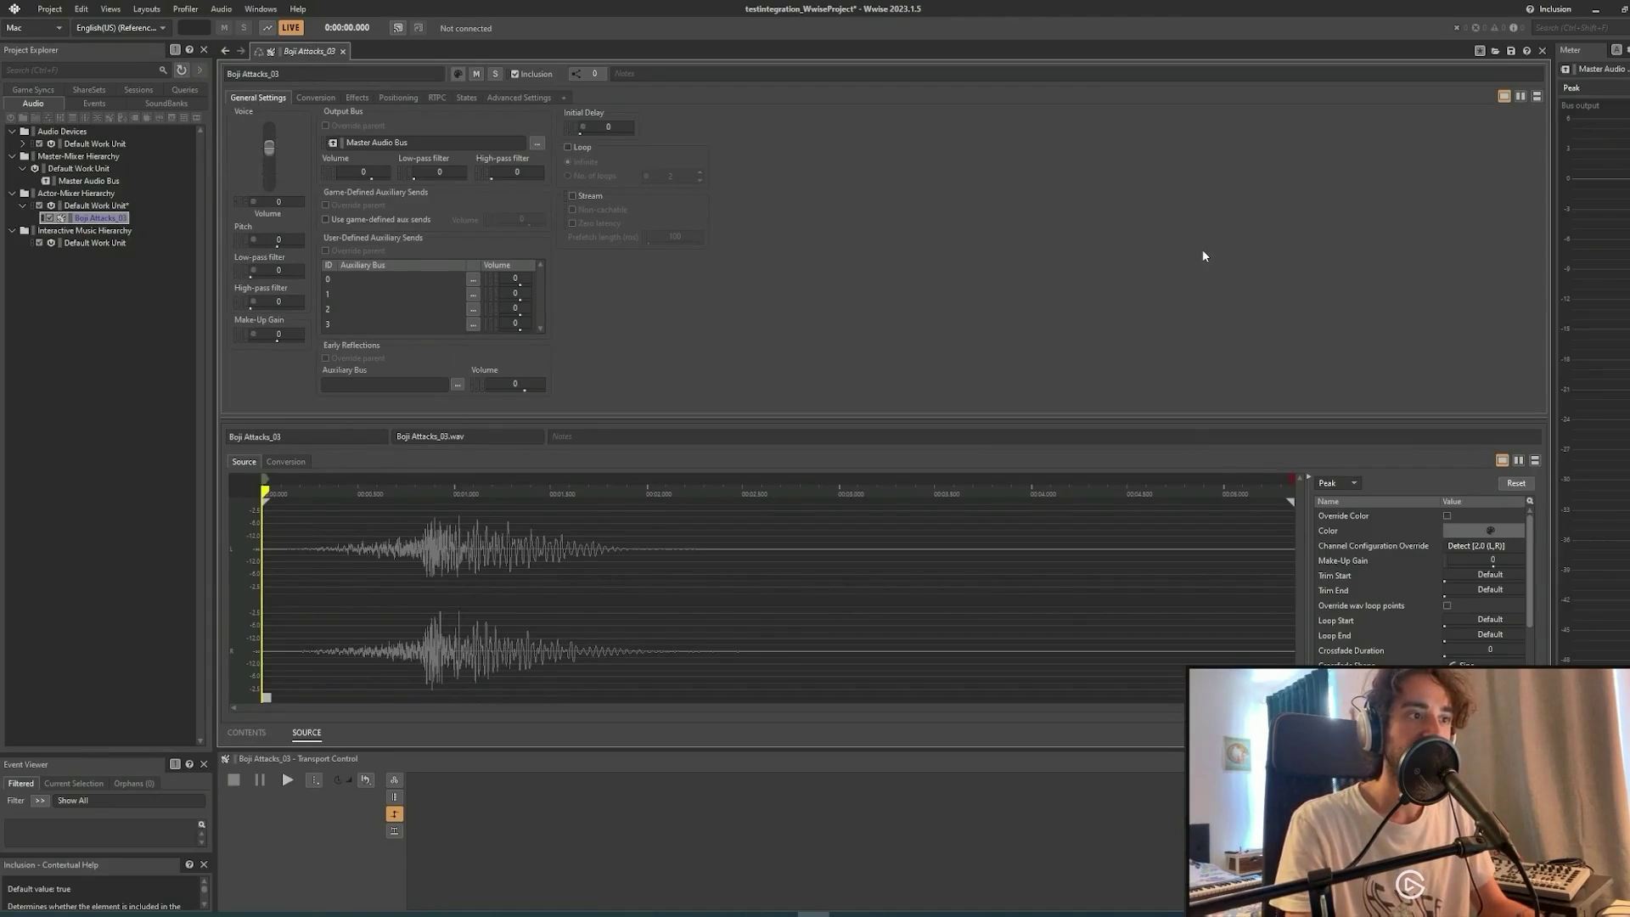
key(space)
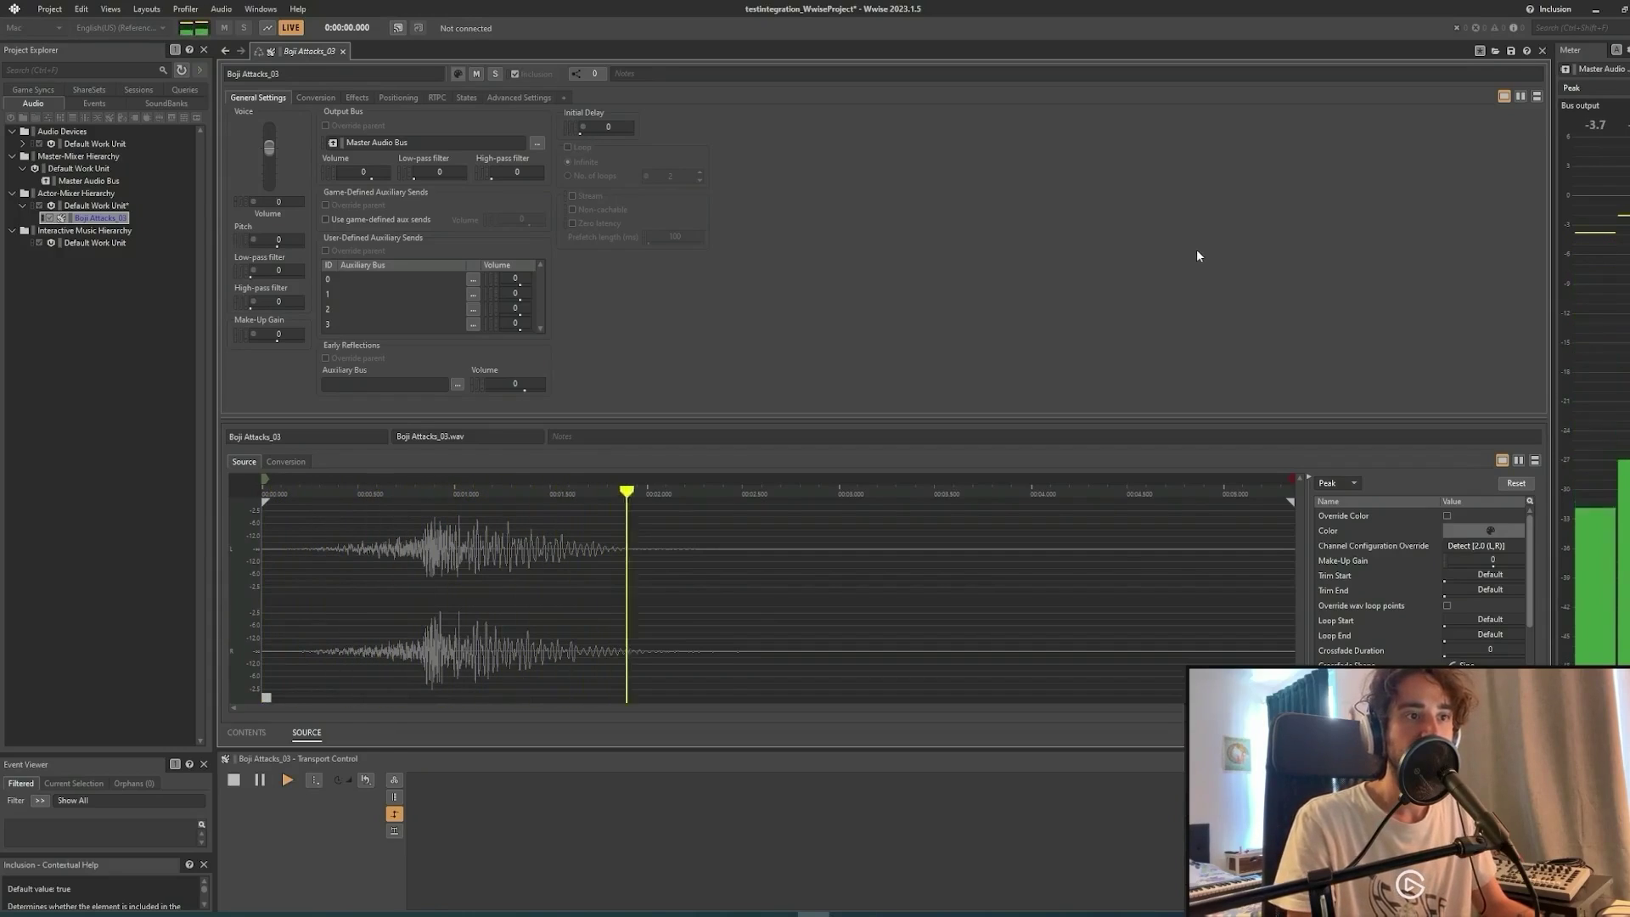
key(space)
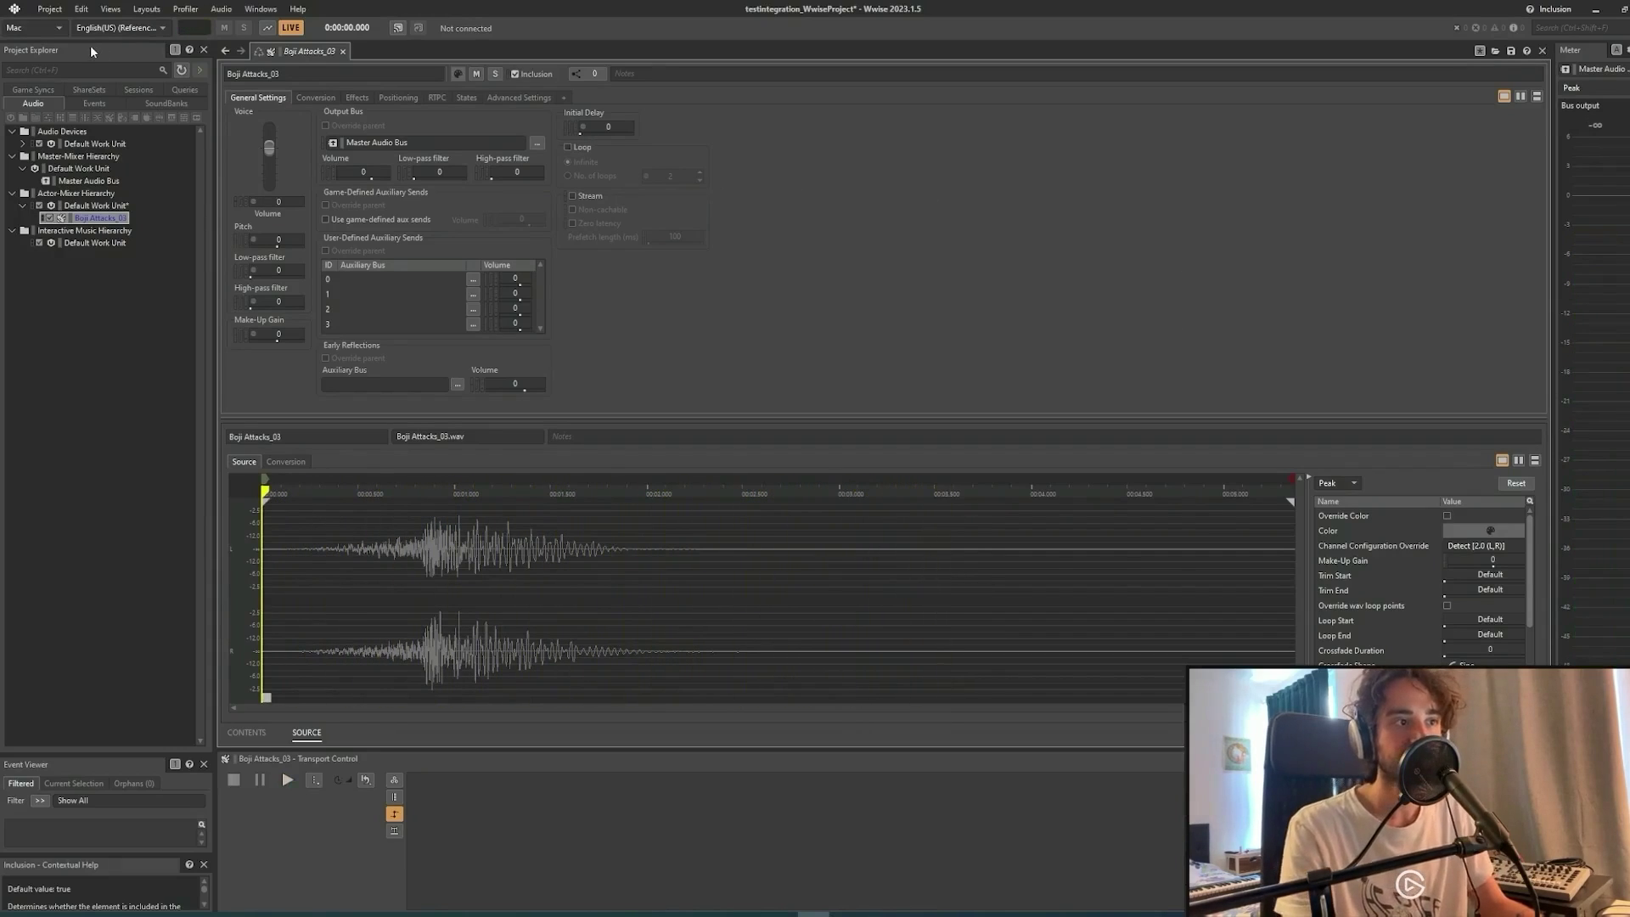
Create an event named Test1 under the Events Default Work Unit via New Child > Event.
click(94, 104)
click(82, 146)
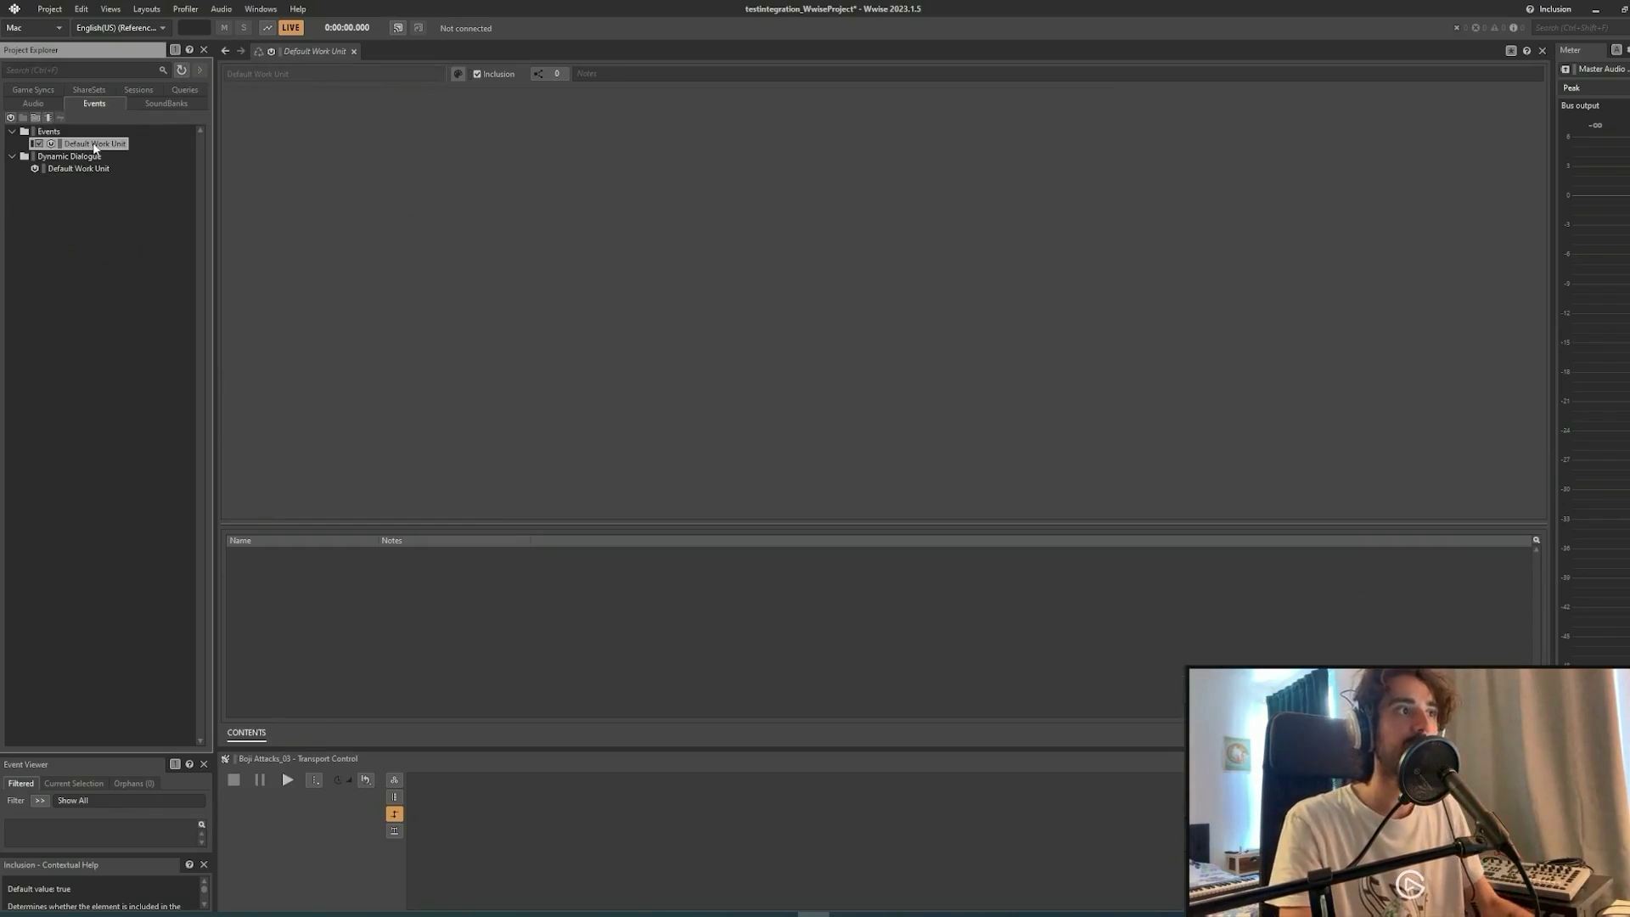
right_click(95, 150)
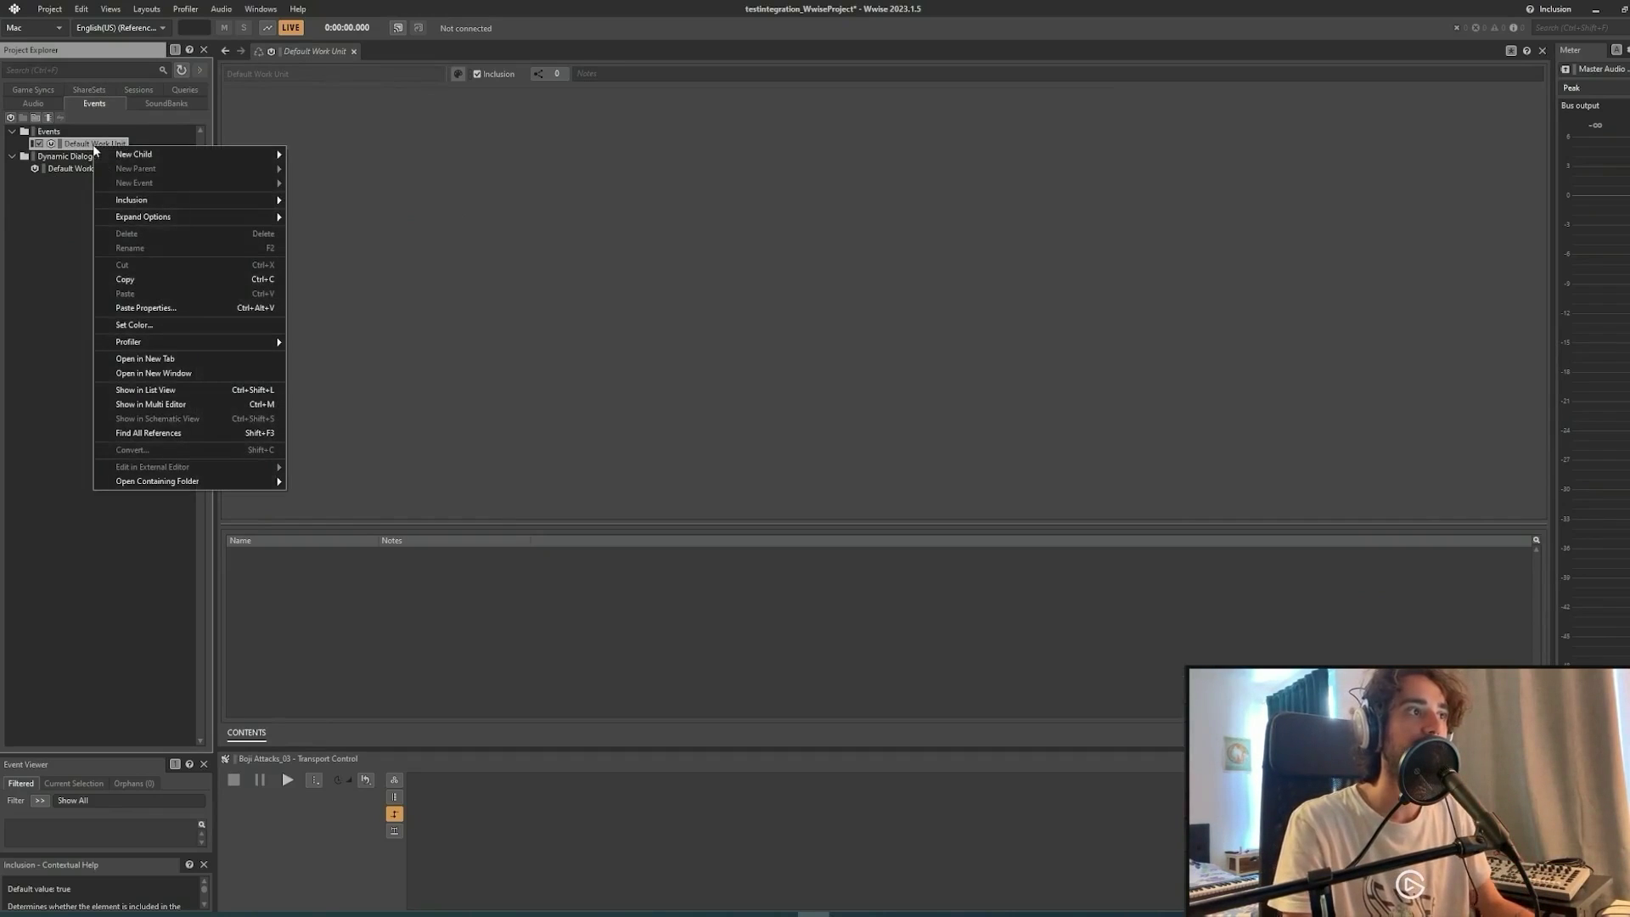
mouse_move(149, 153)
click(342, 184)
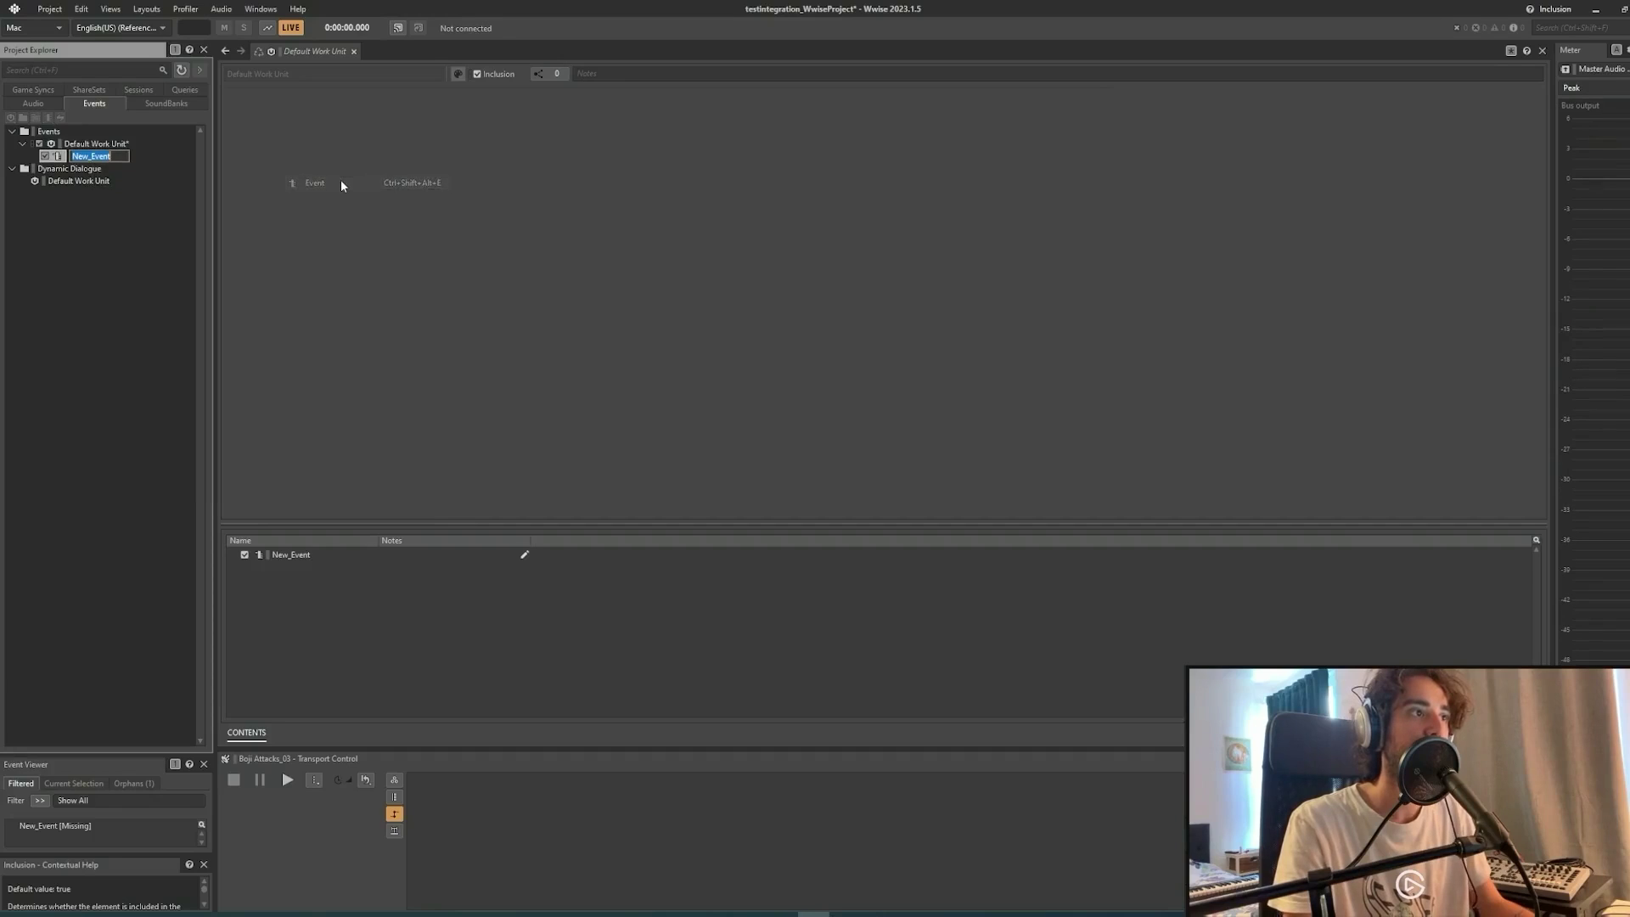
text(Test1)
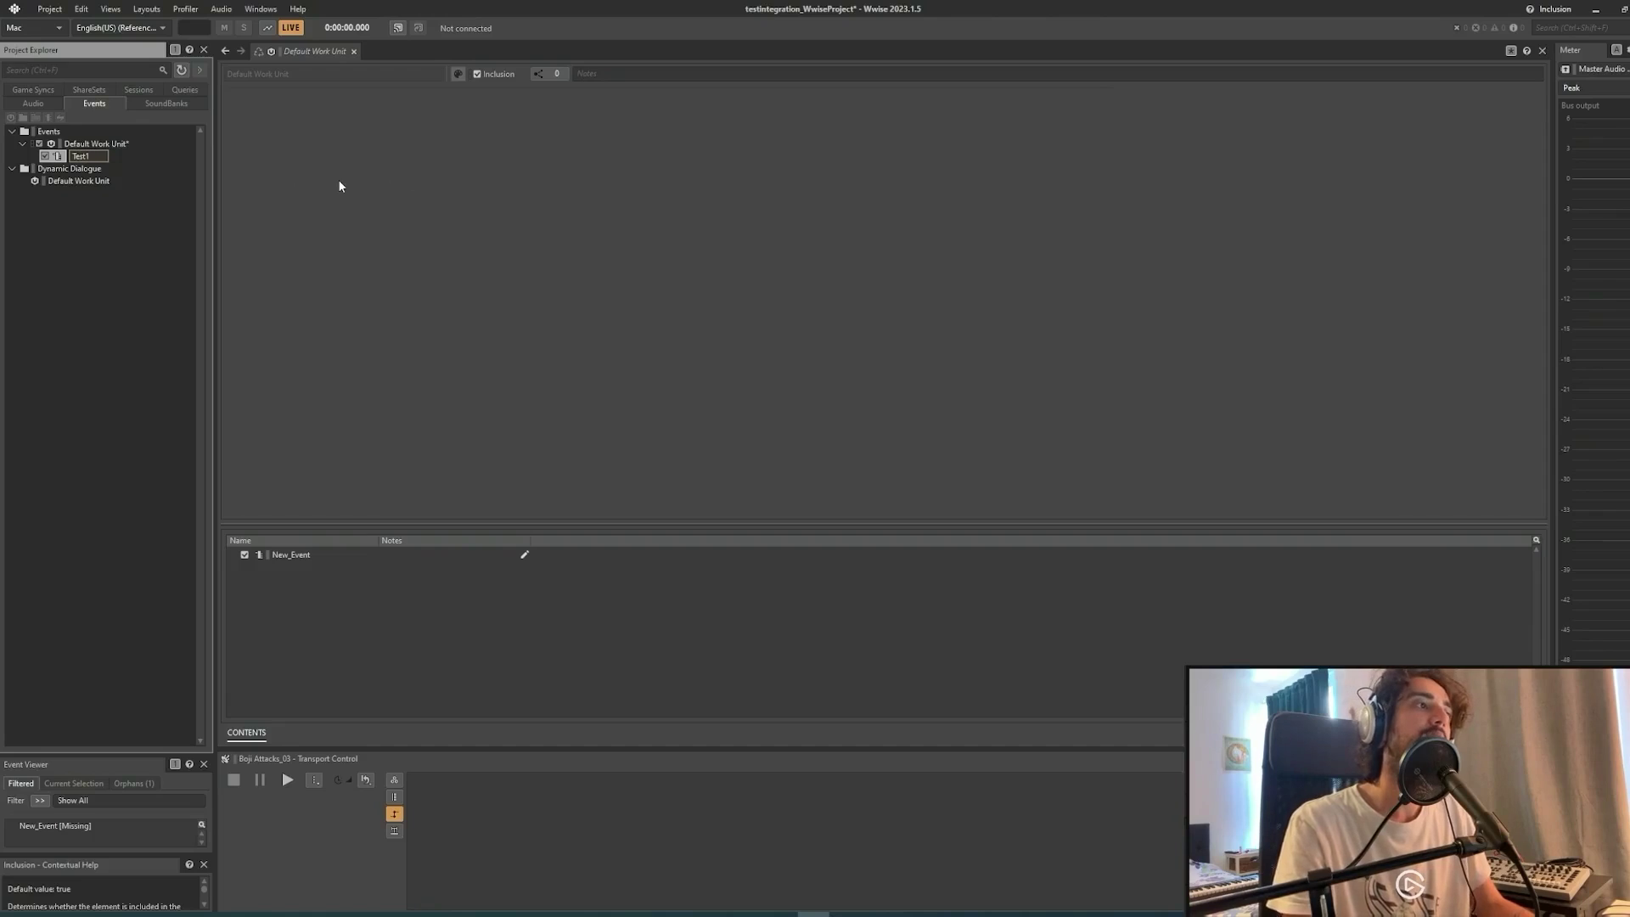
key(Return)
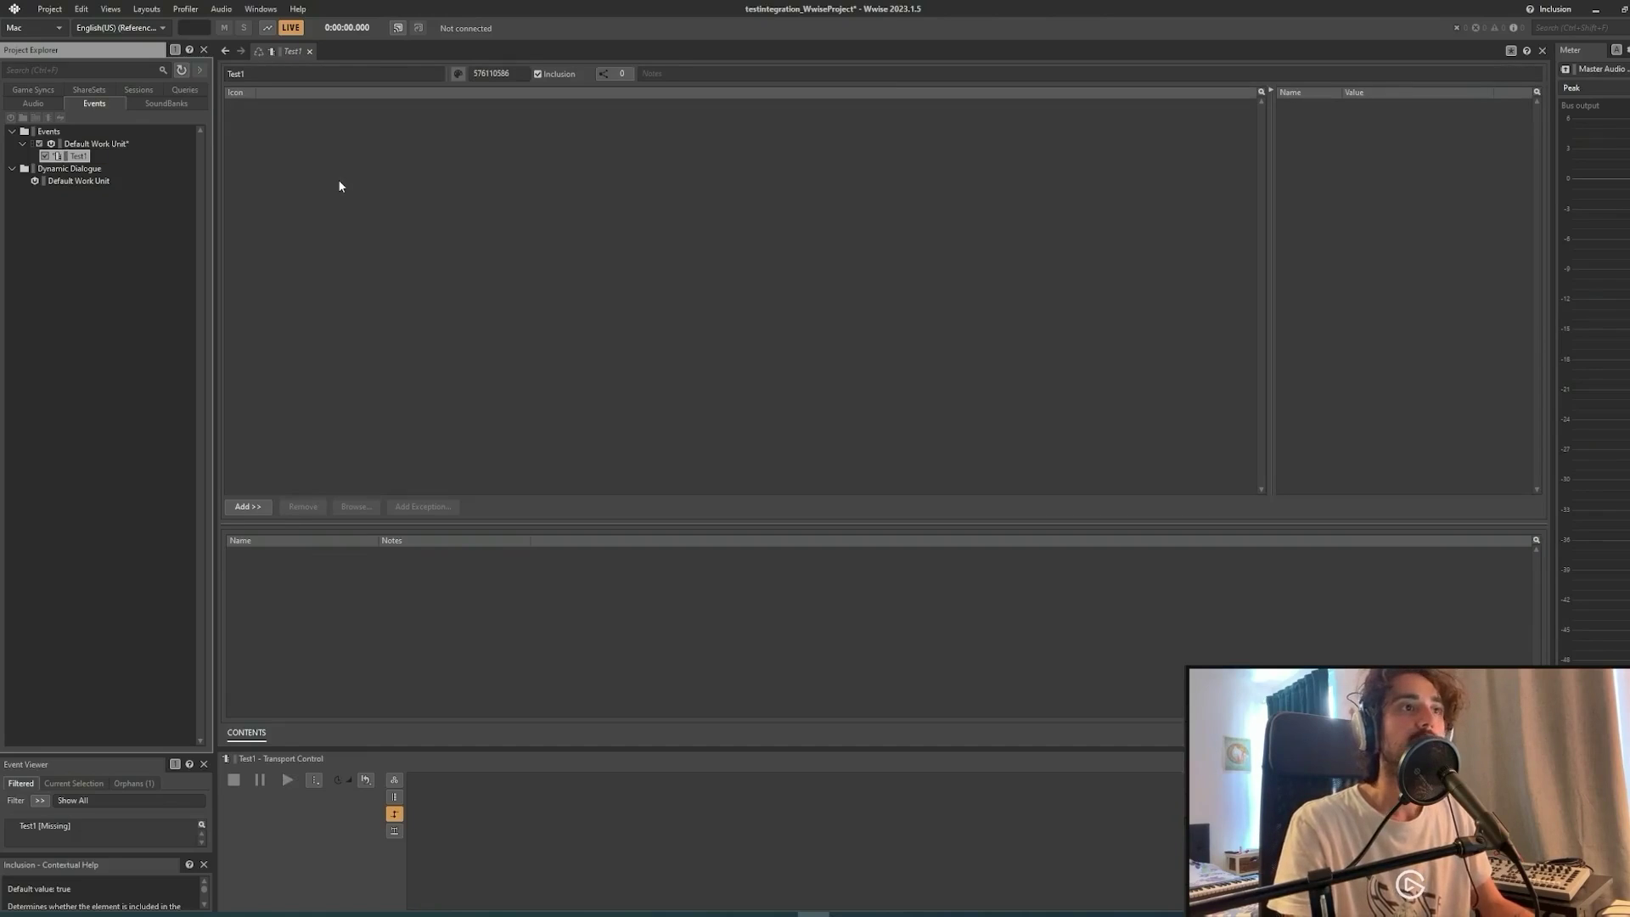
Give Test1 a Play action for Boji Attacks_03, test-play it, then bring up the SoundBank layout.
click(34, 104)
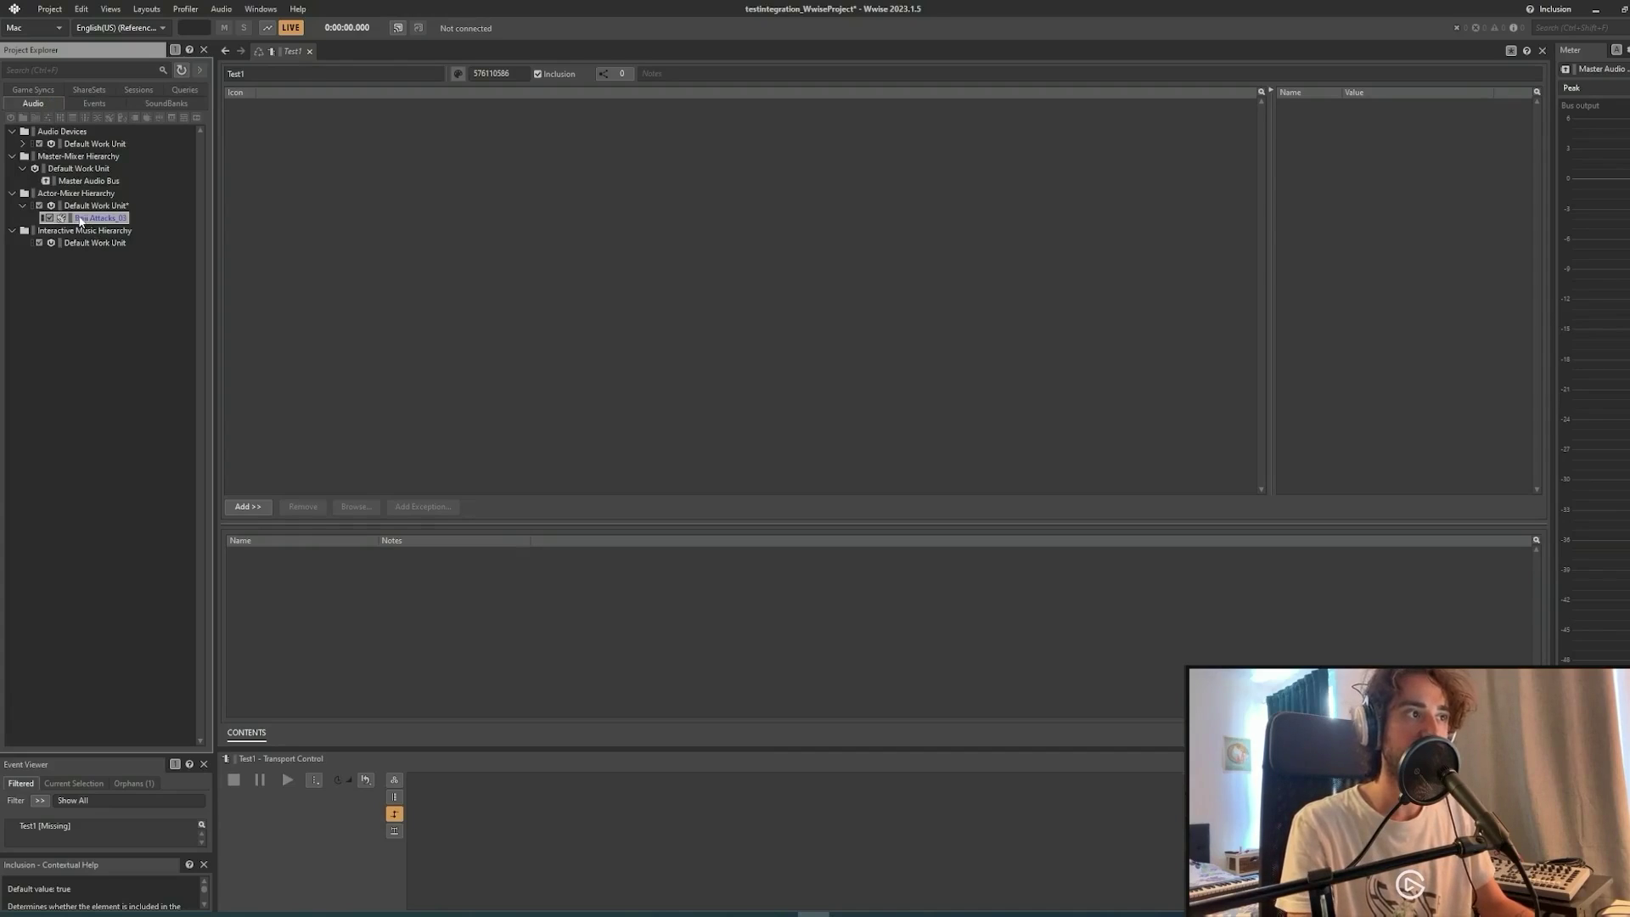
drag(79, 220, 390, 187)
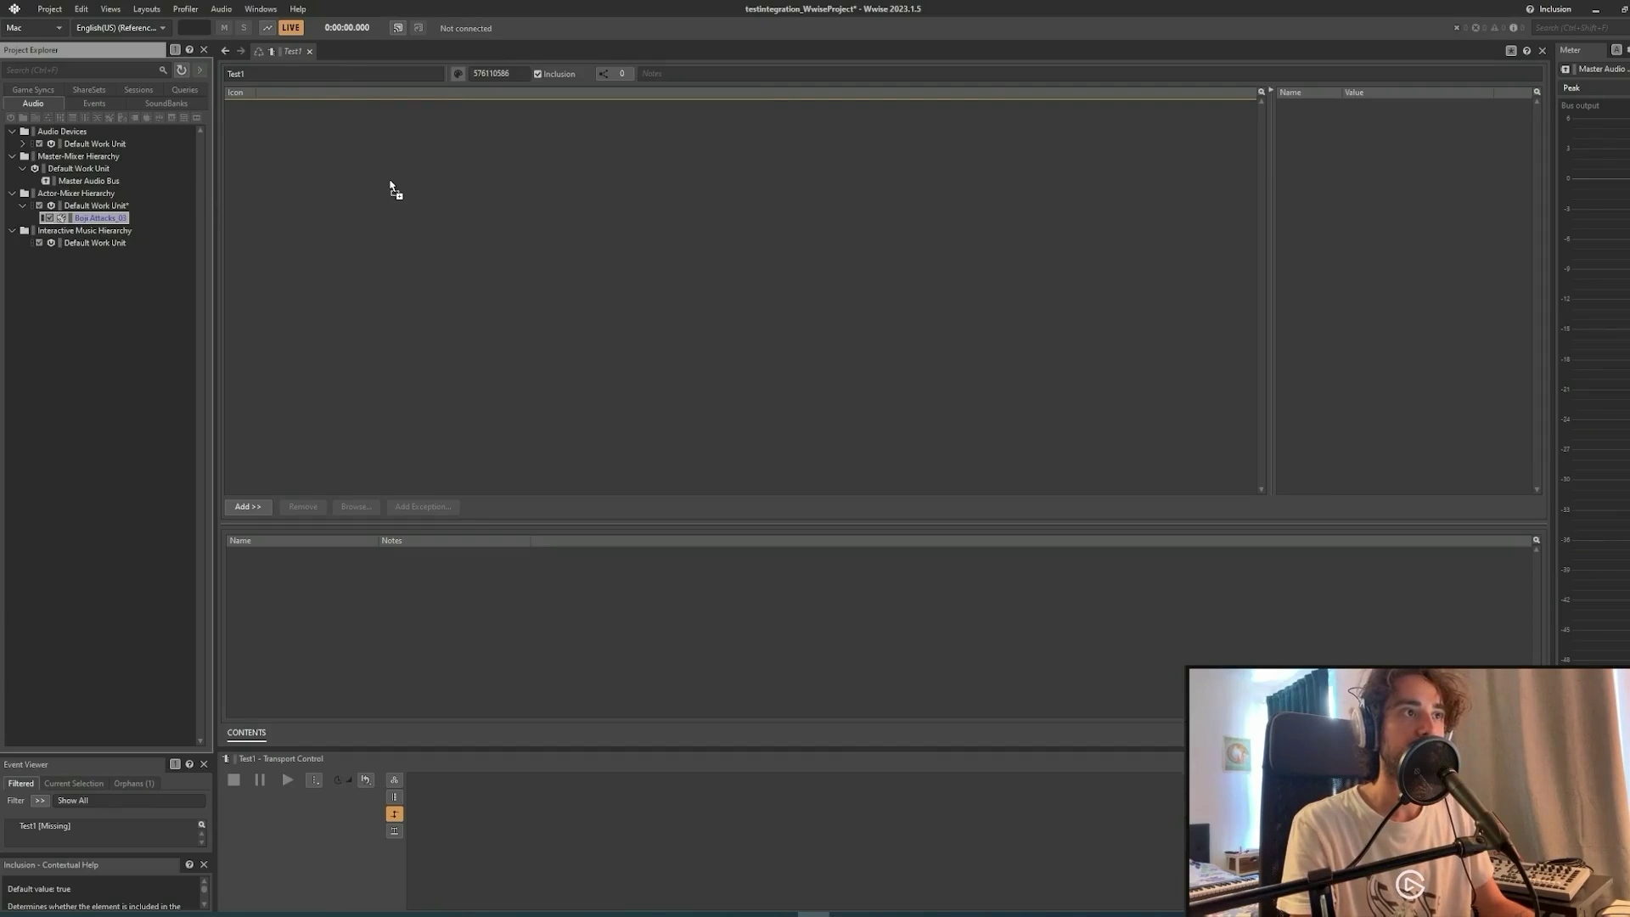
click(99, 106)
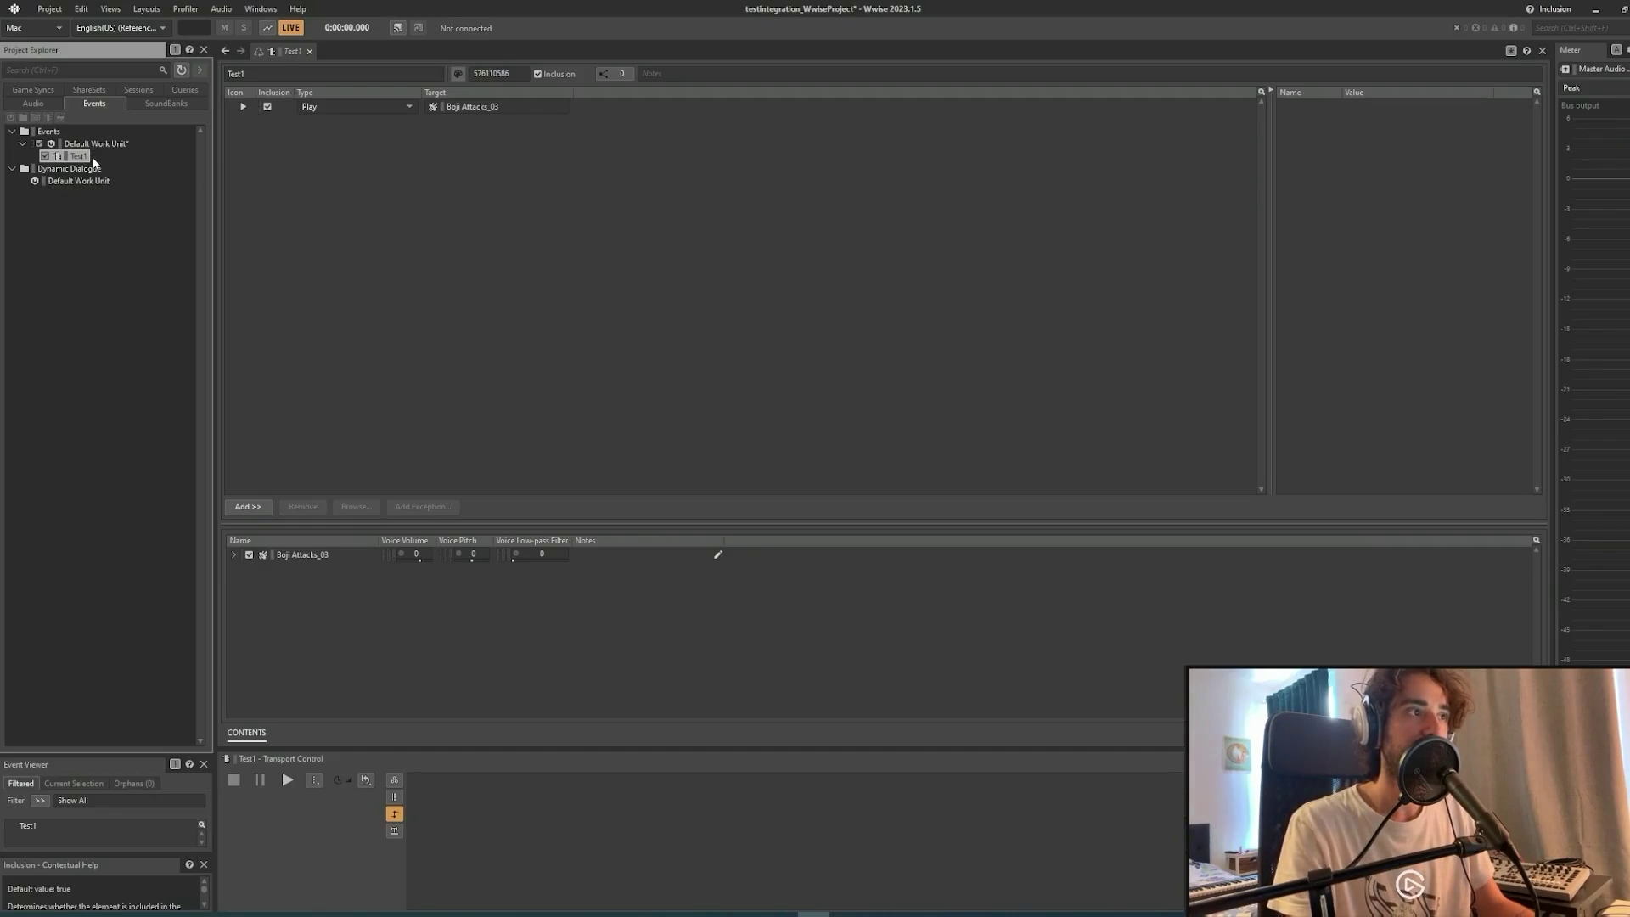
key(space)
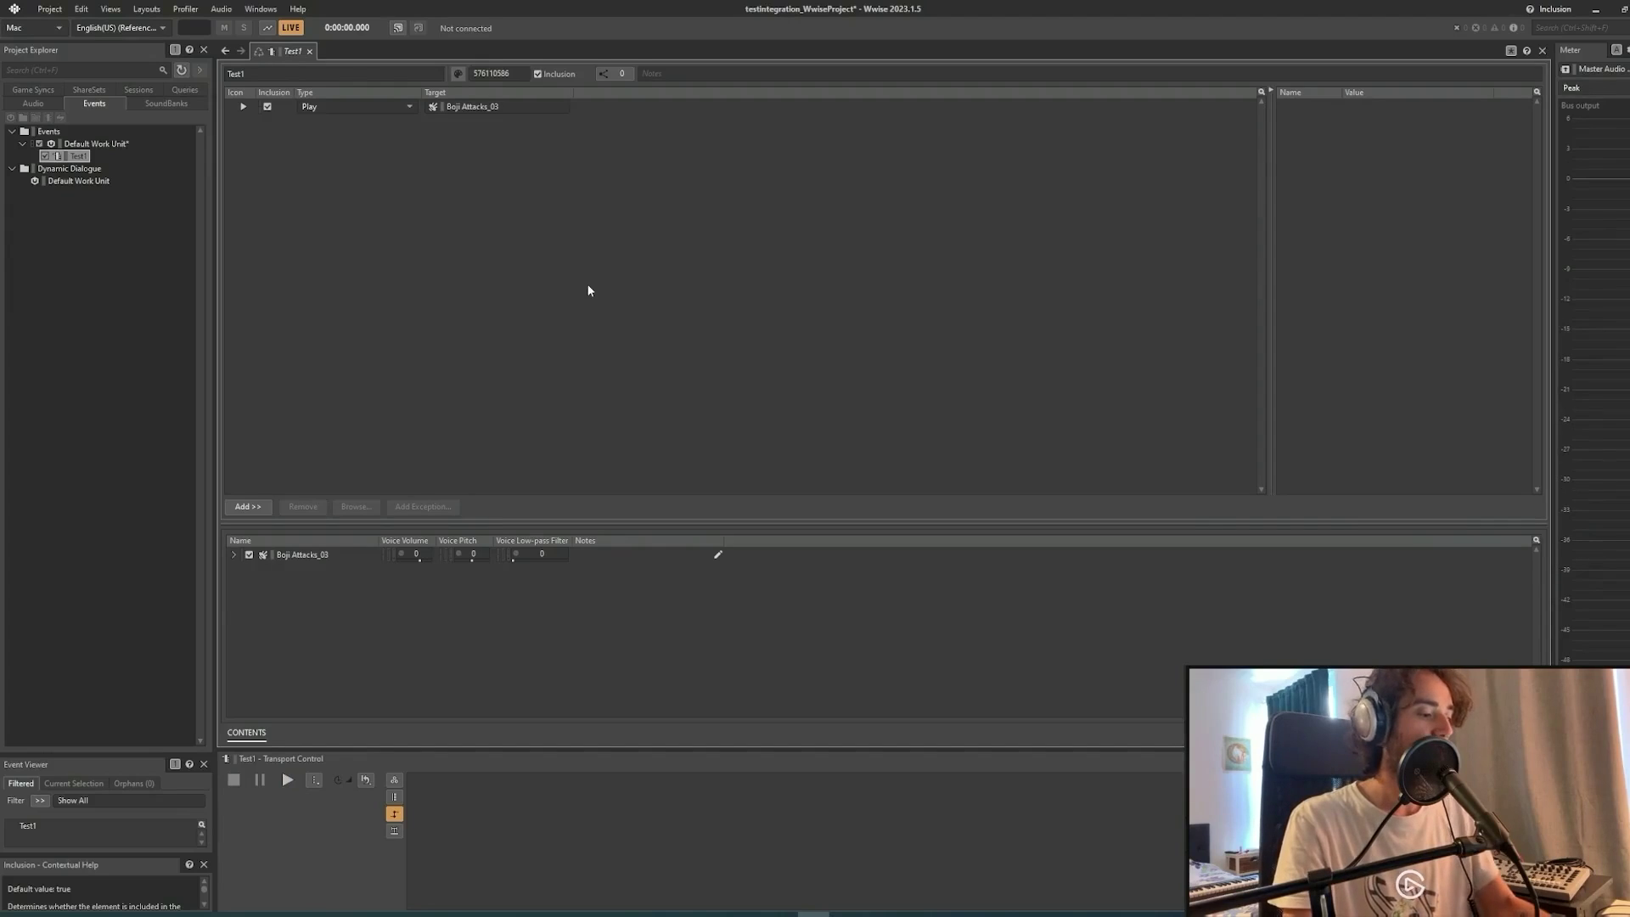
key(F7)
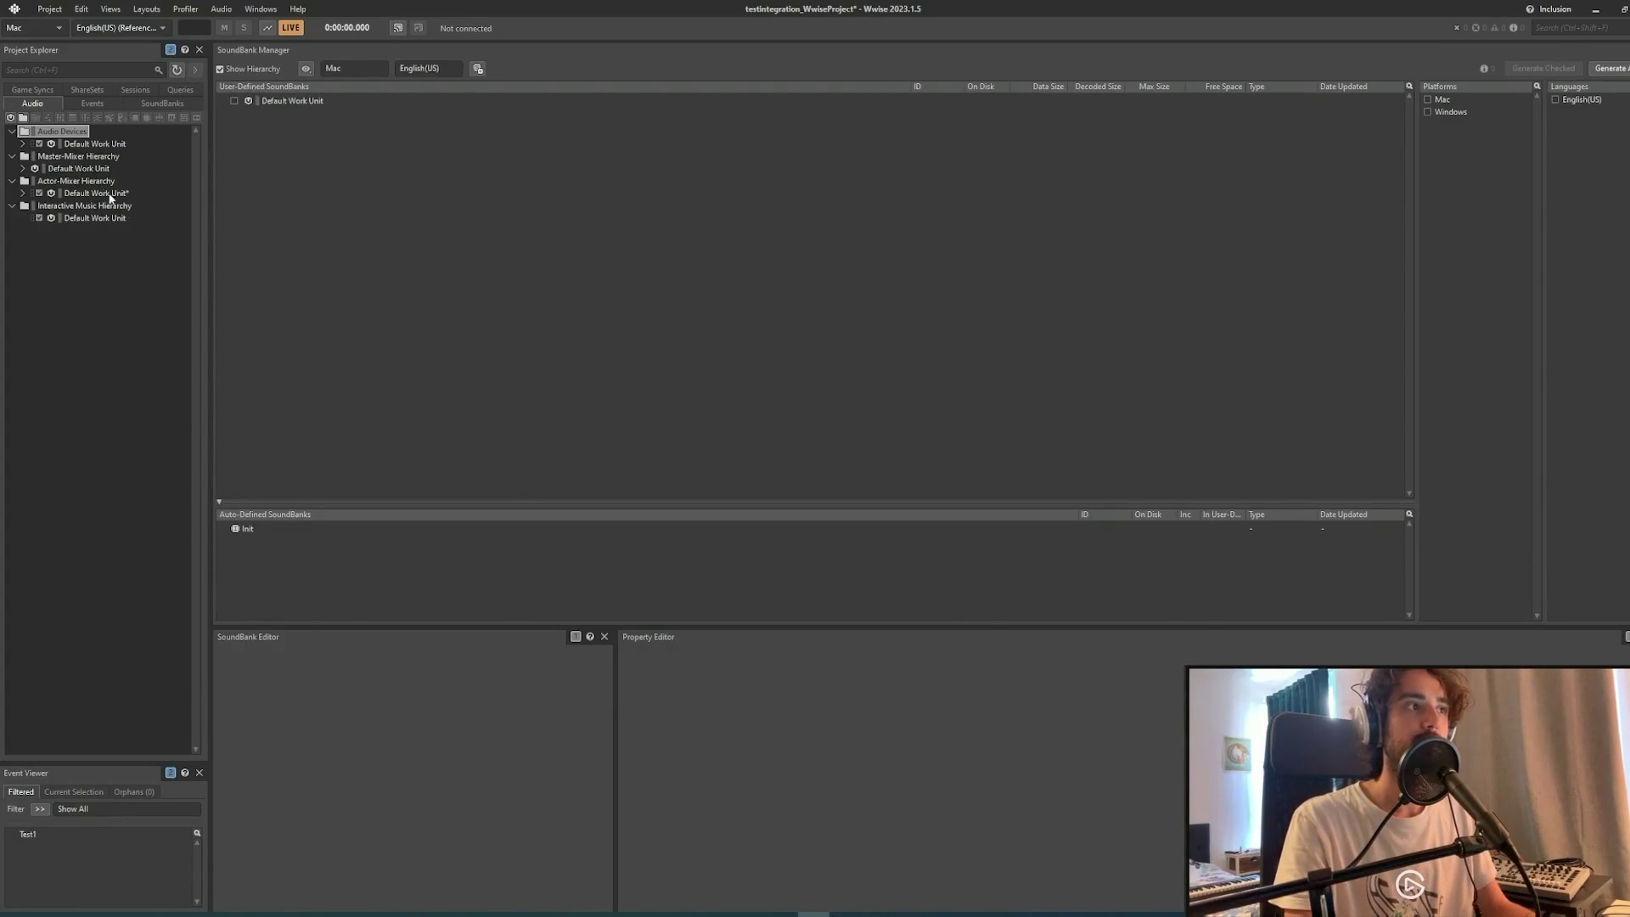
Create a SoundBank named TestSB under the SoundBanks Default Work Unit.
click(163, 104)
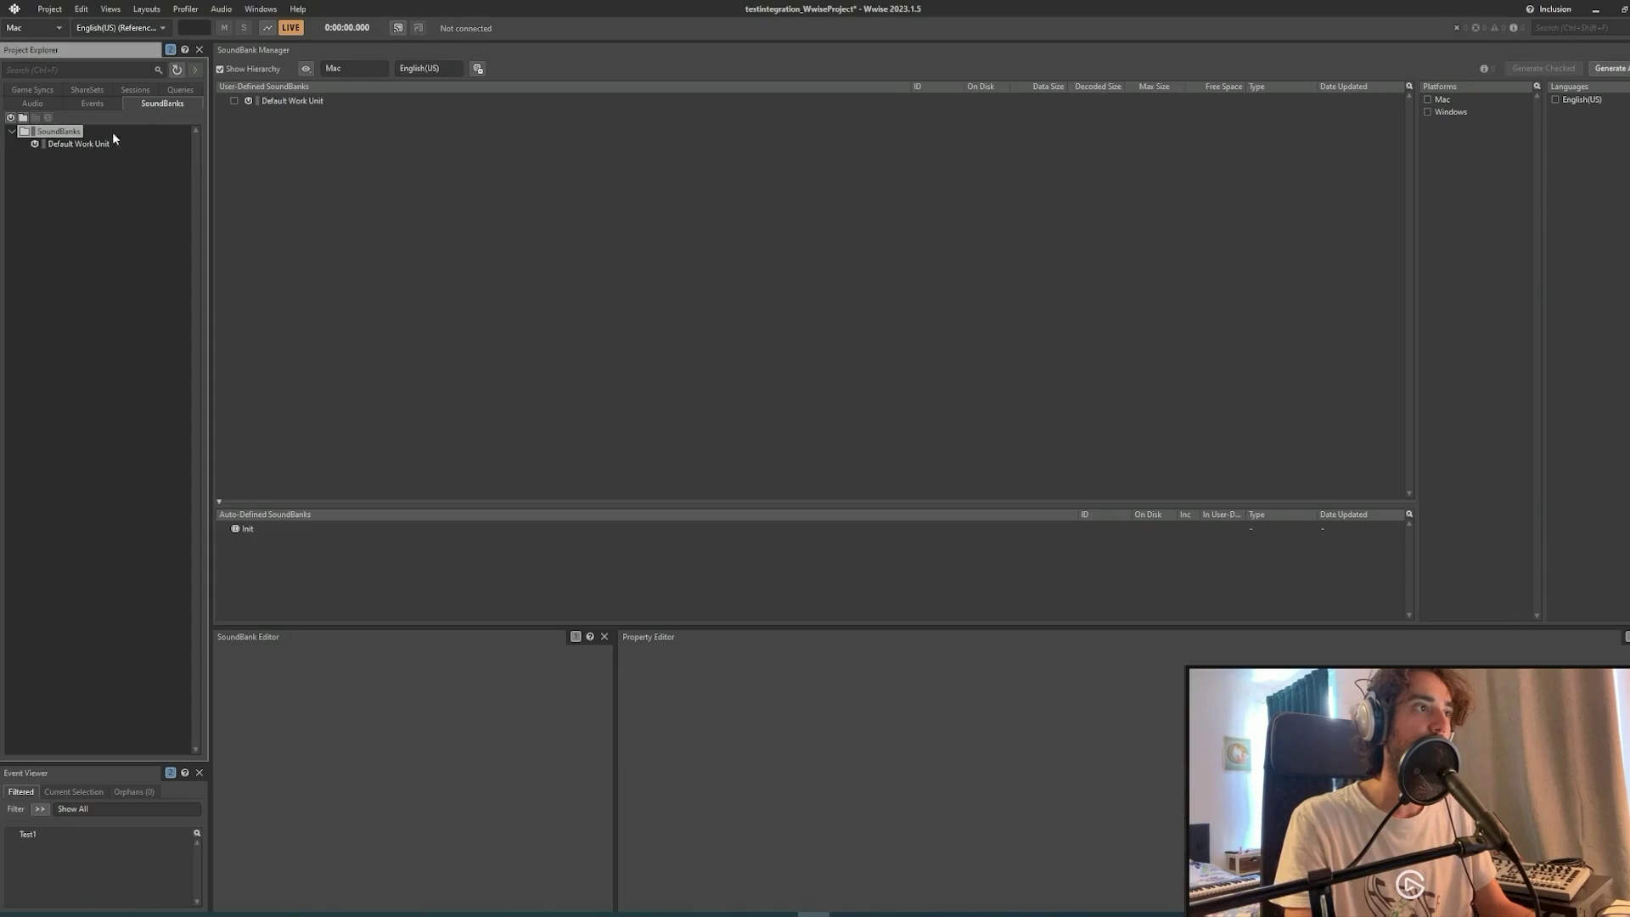
click(79, 146)
right_click(79, 146)
mouse_move(197, 154)
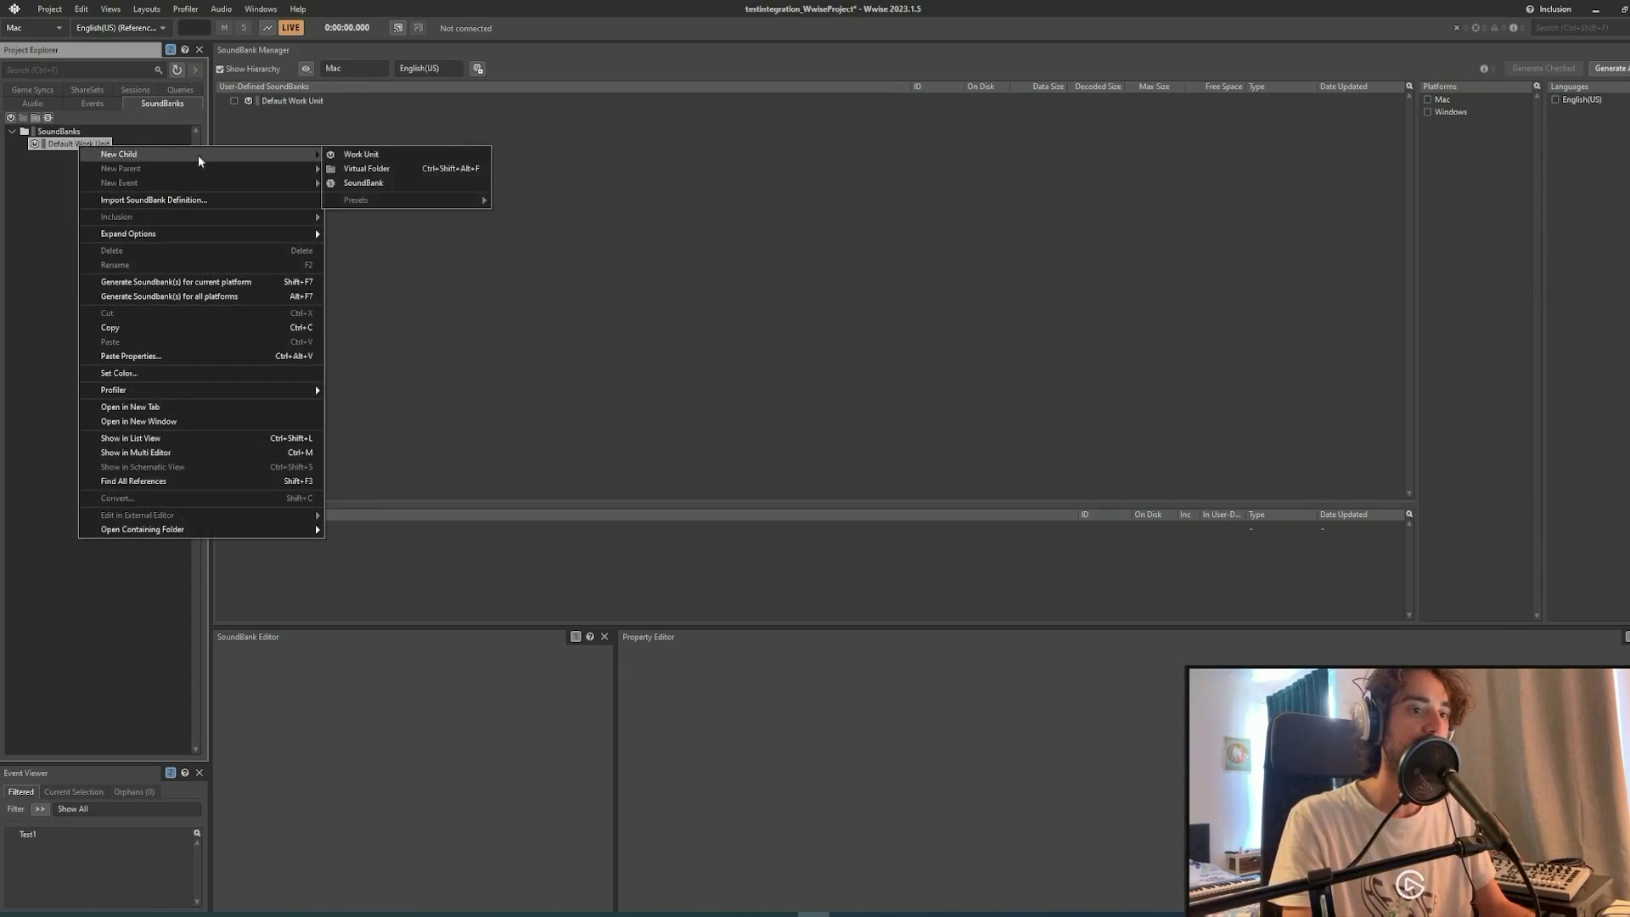
click(364, 183)
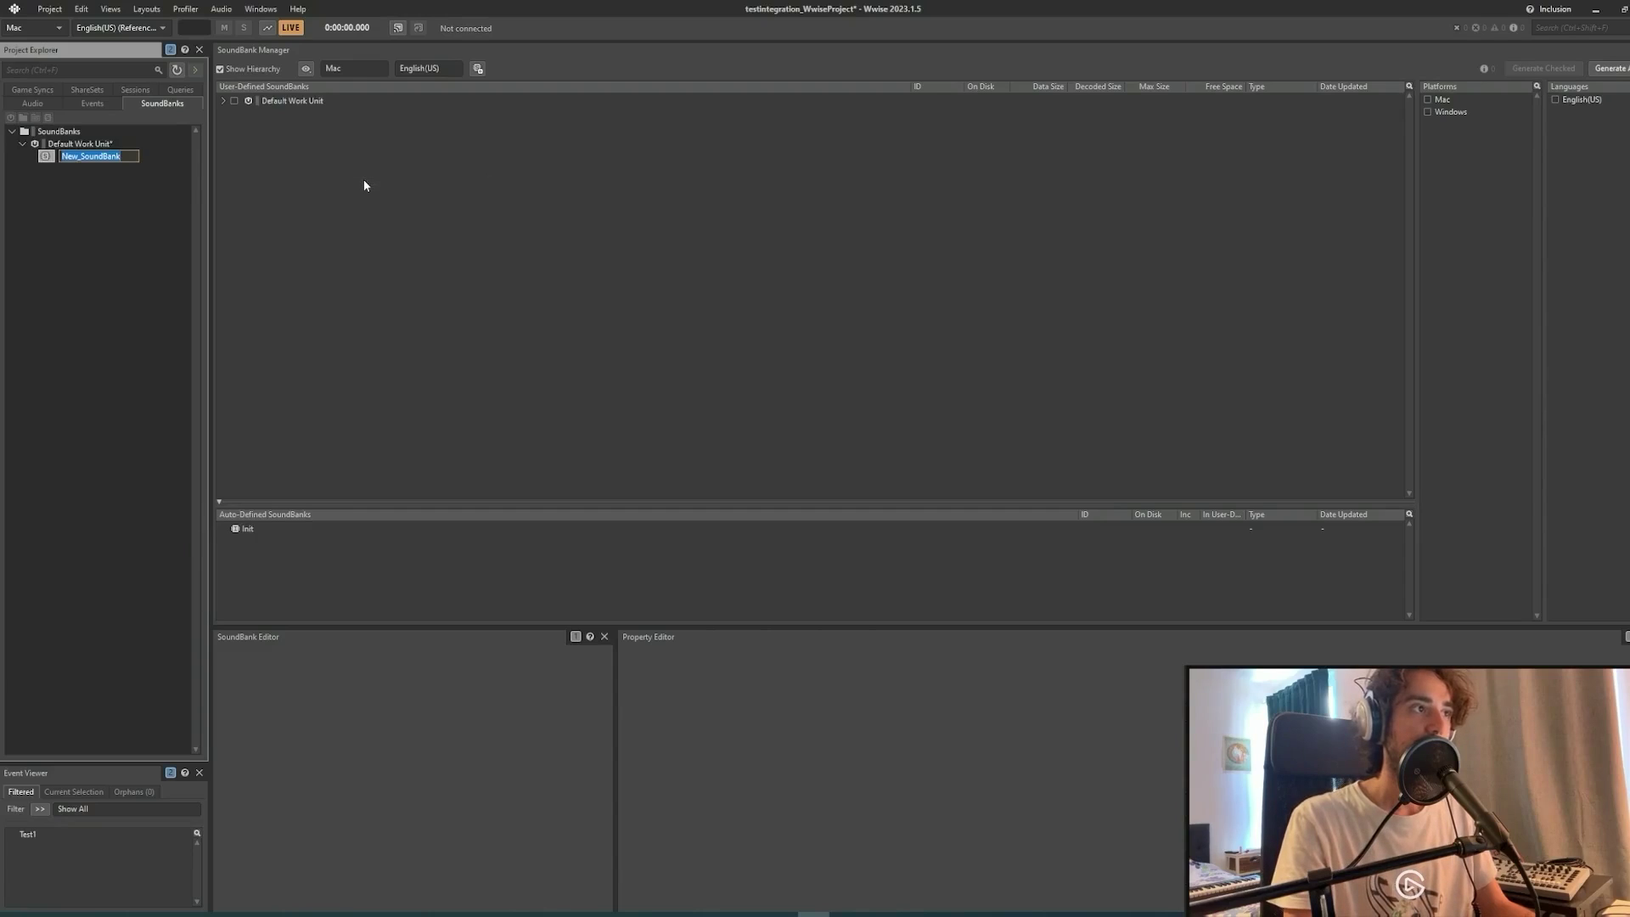
text(Test)
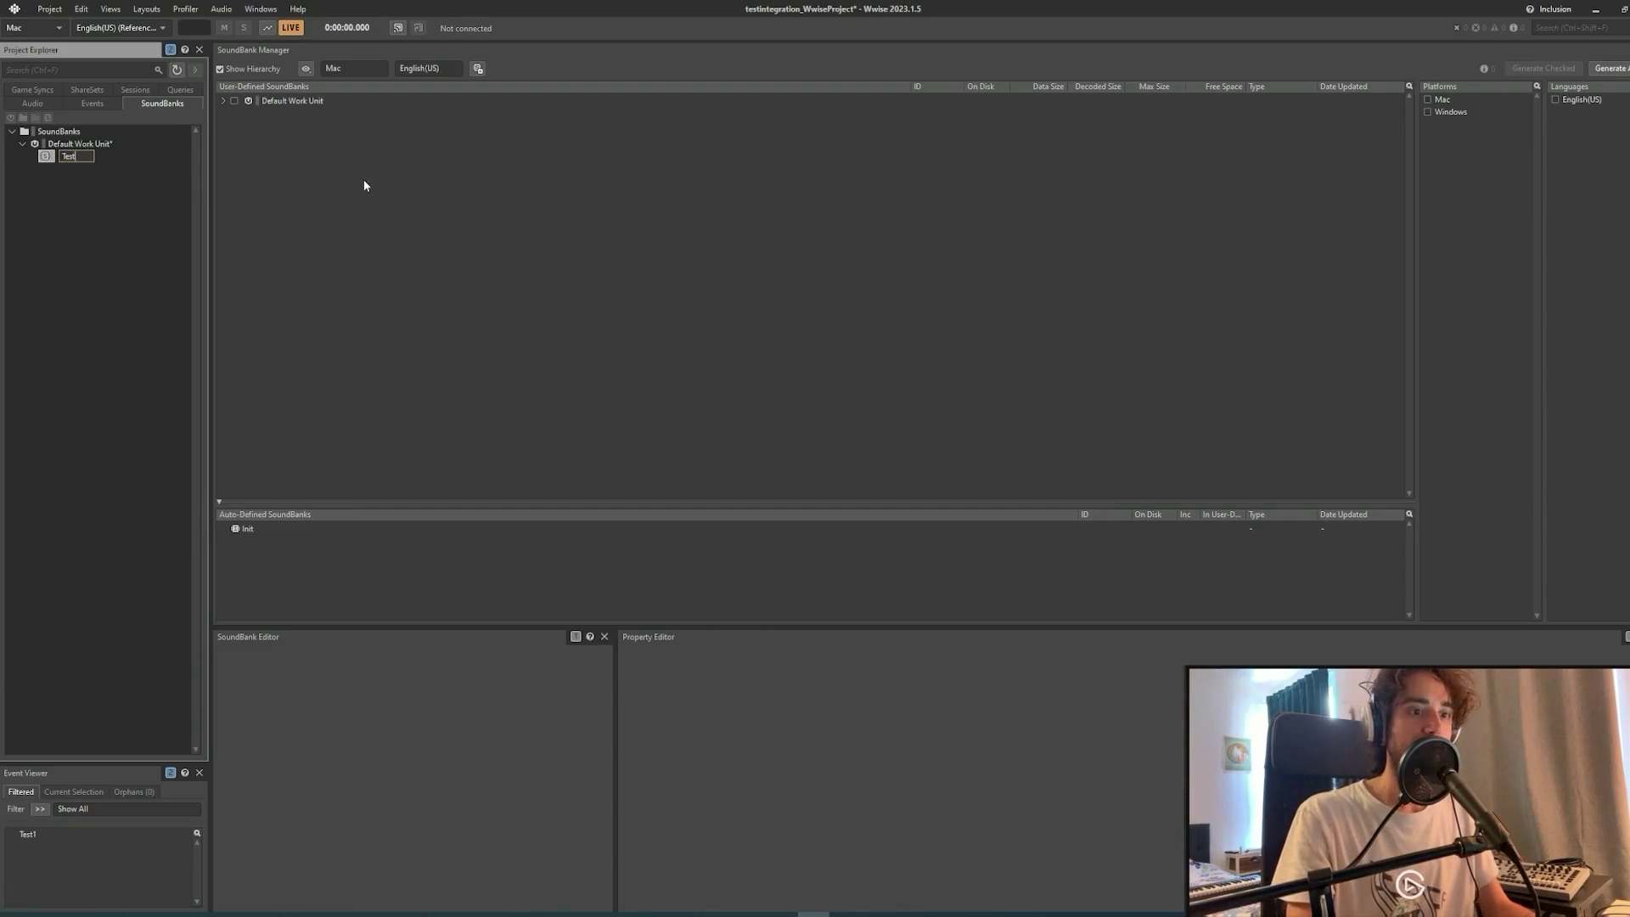
text(SB)
key(Return)
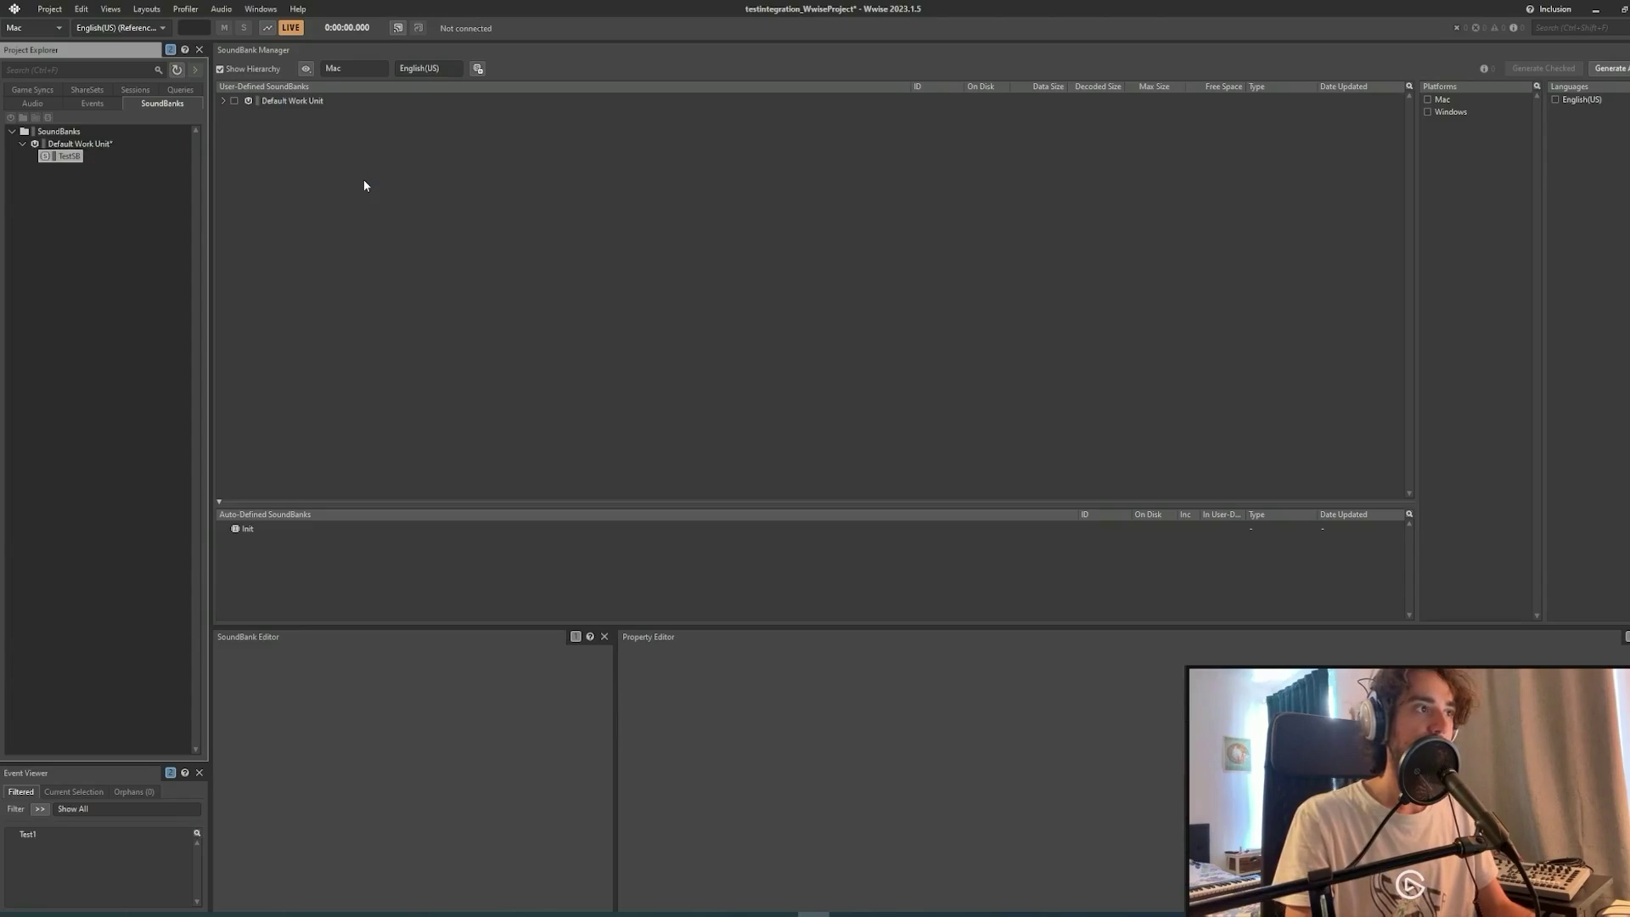
Add the Test1 event to the TestSB SoundBank's contents.
key(shift+2)
click(223, 101)
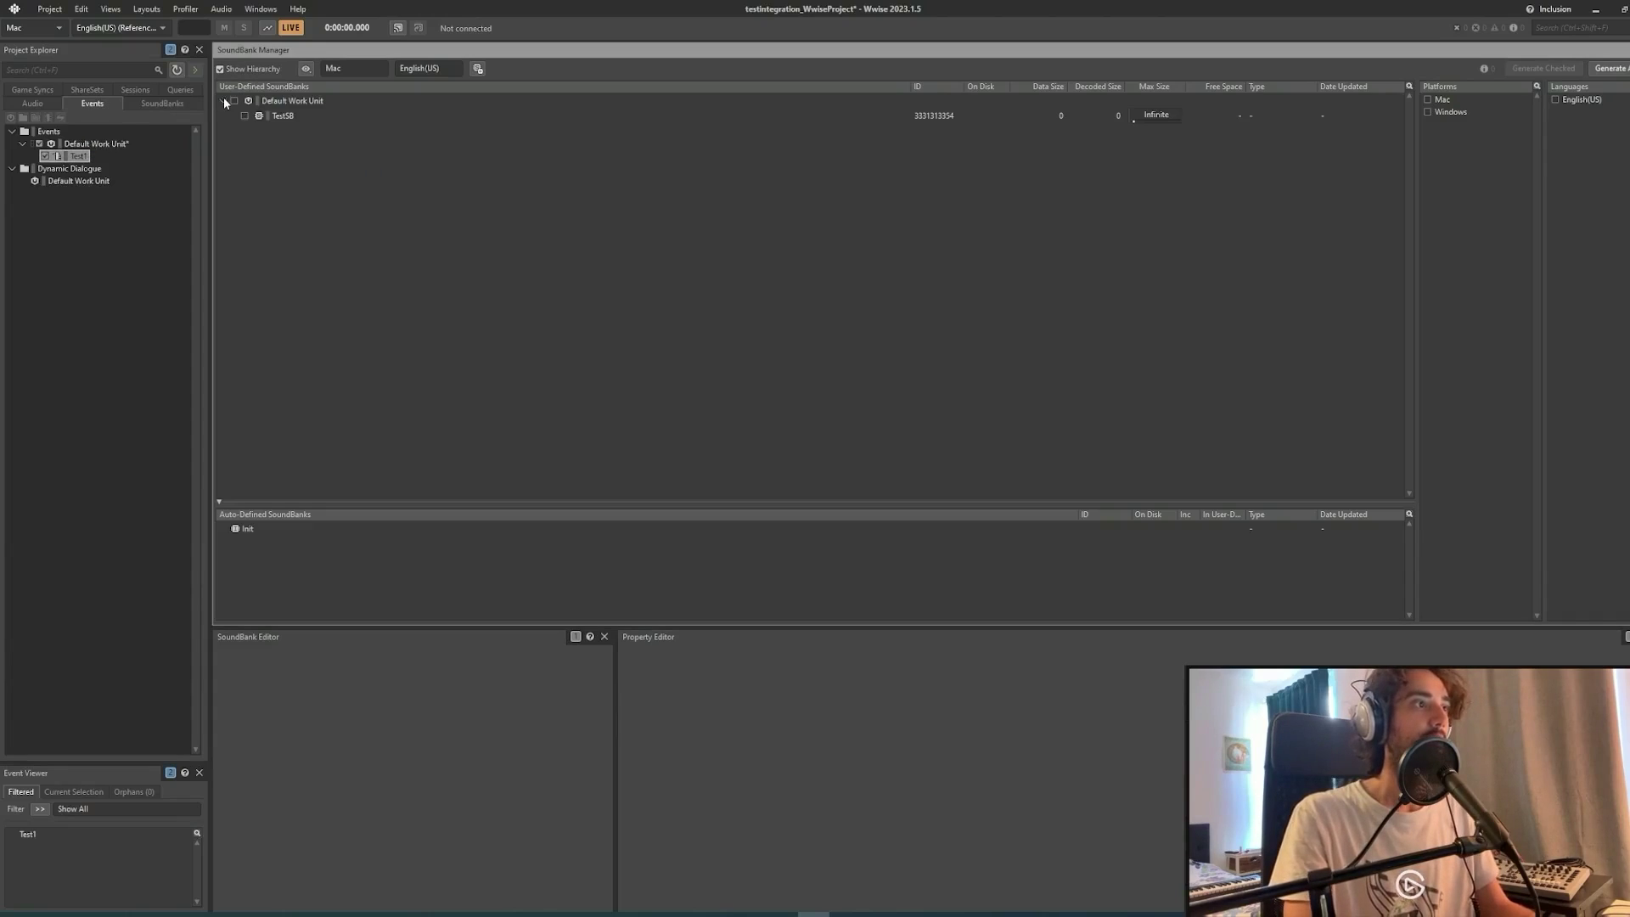
click(280, 116)
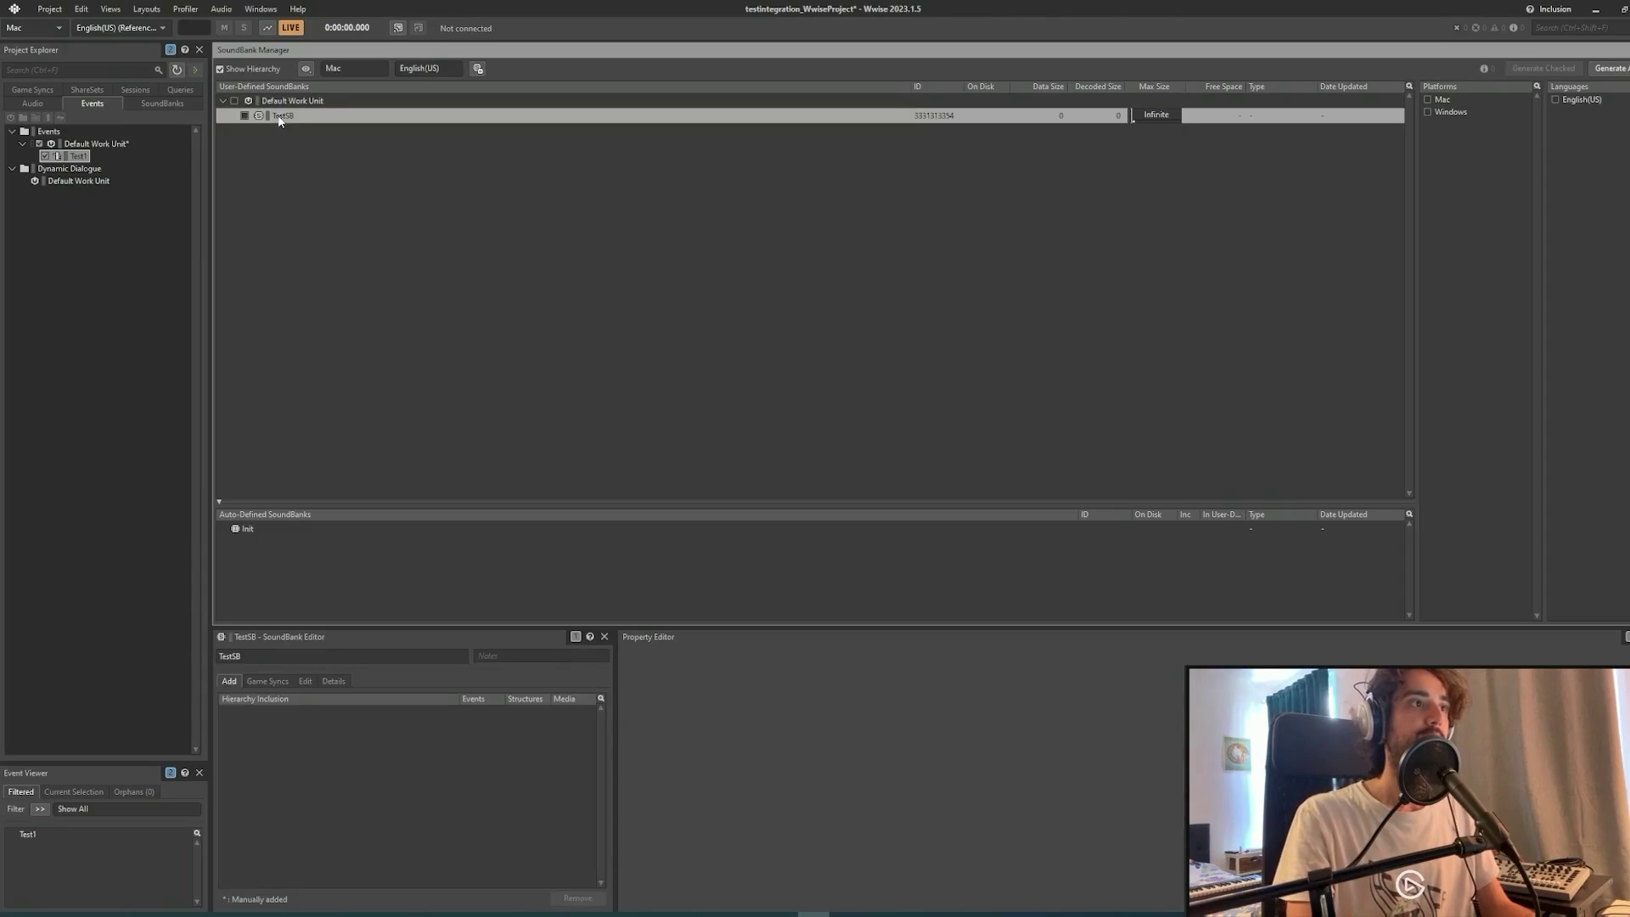
drag(75, 159, 283, 119)
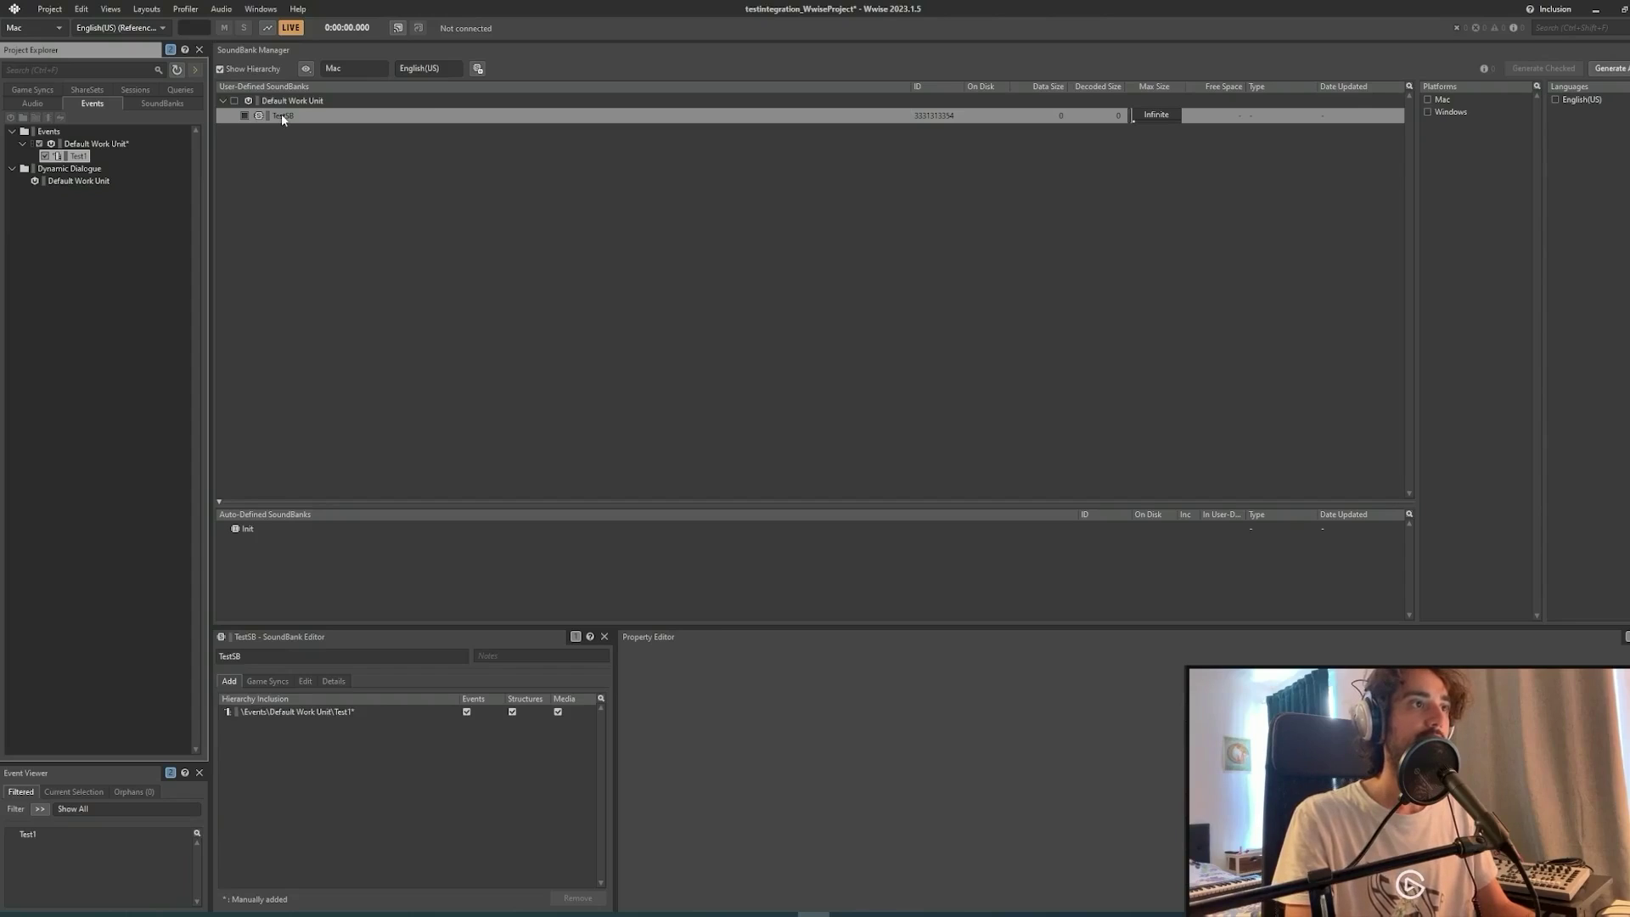
click(161, 104)
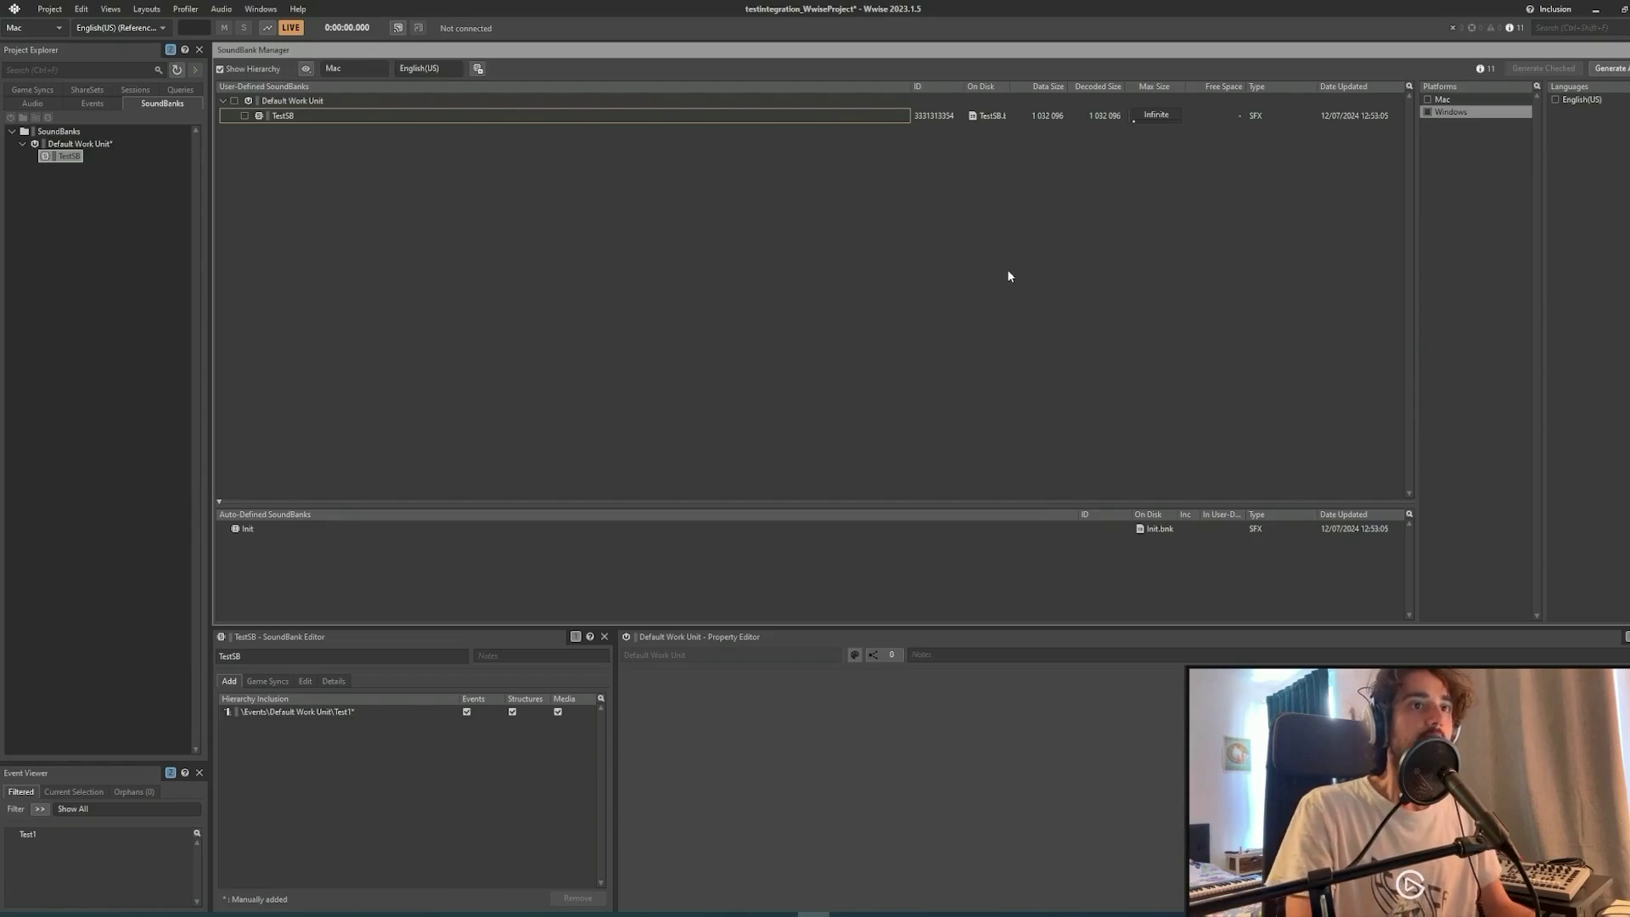
Check TestSB, Windows and English(US), generate SoundBanks for all platforms, and close the report.
click(245, 117)
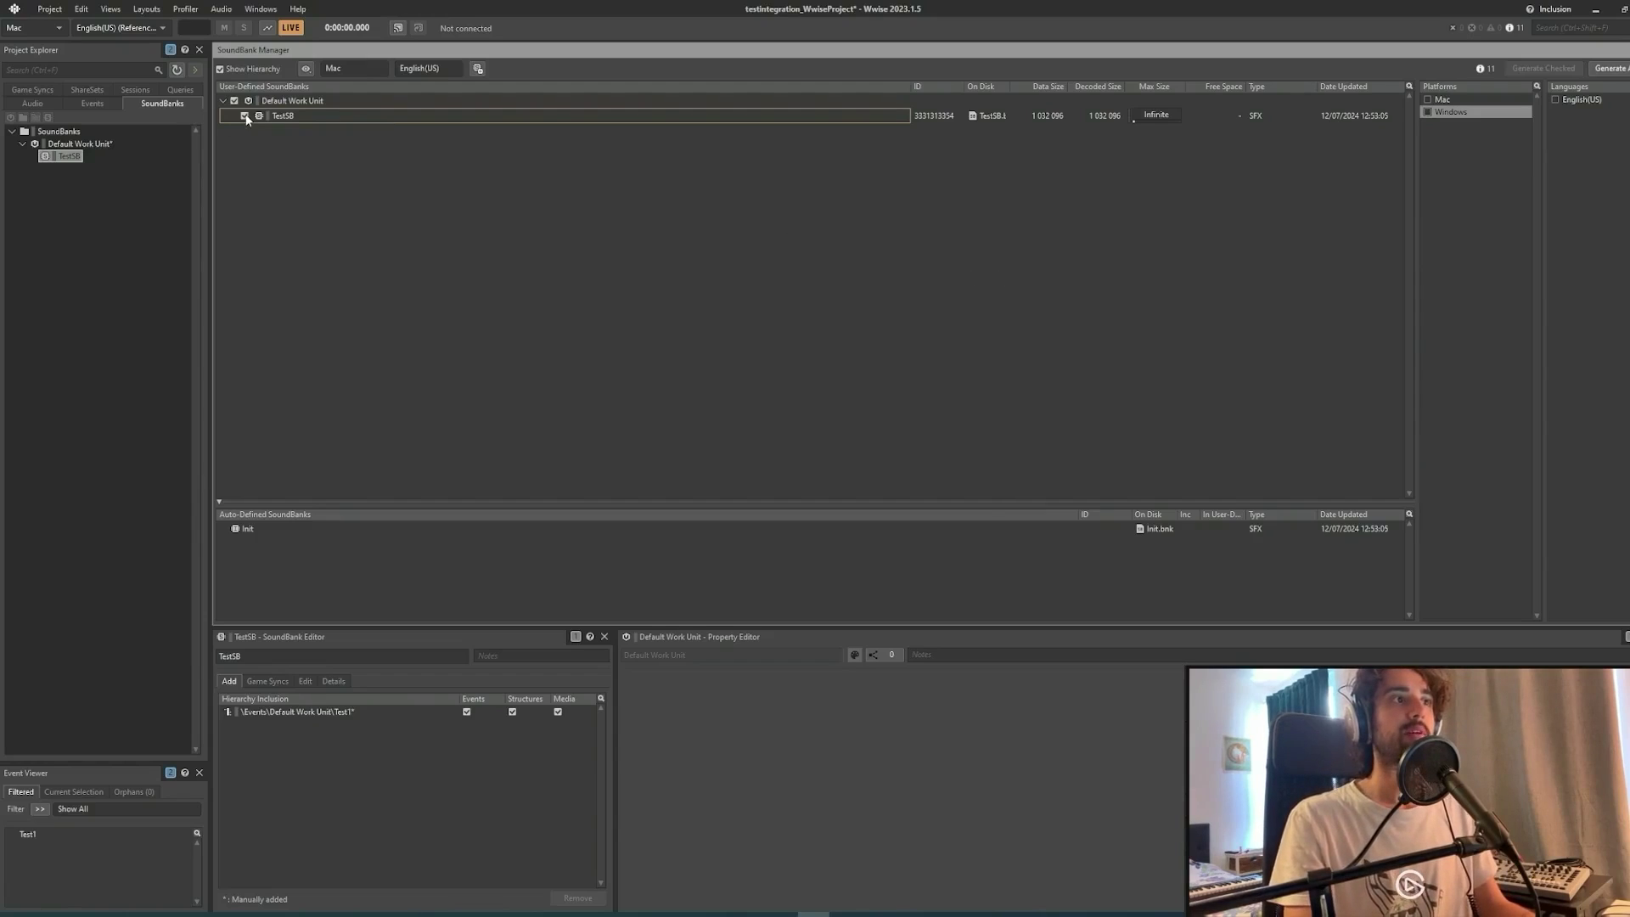
click(1428, 112)
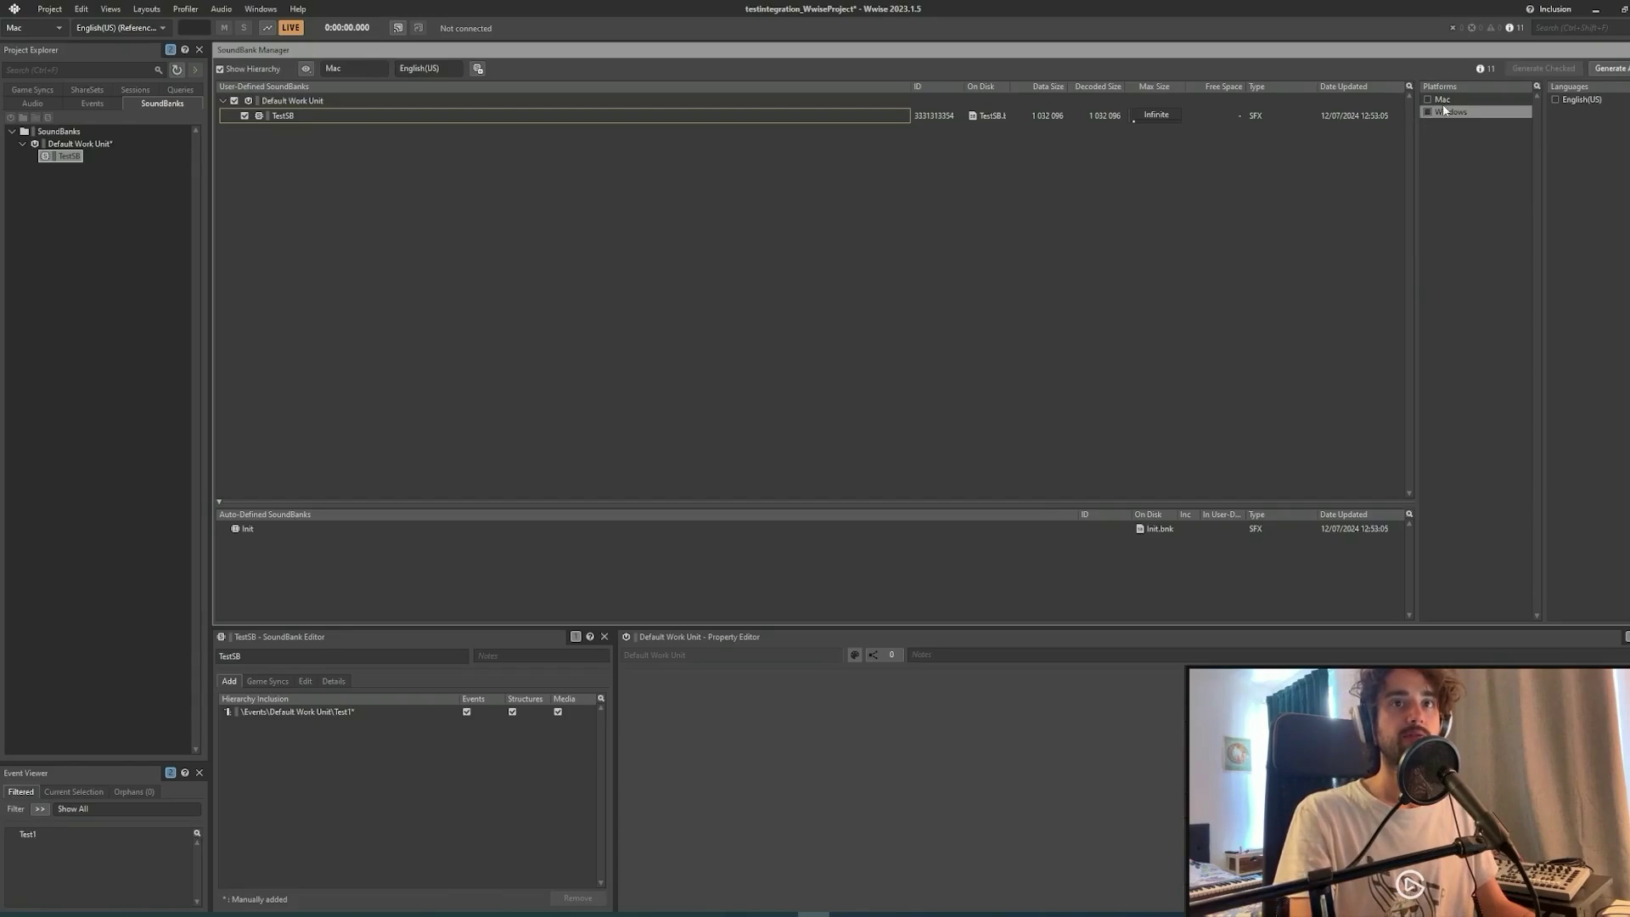
click(1557, 100)
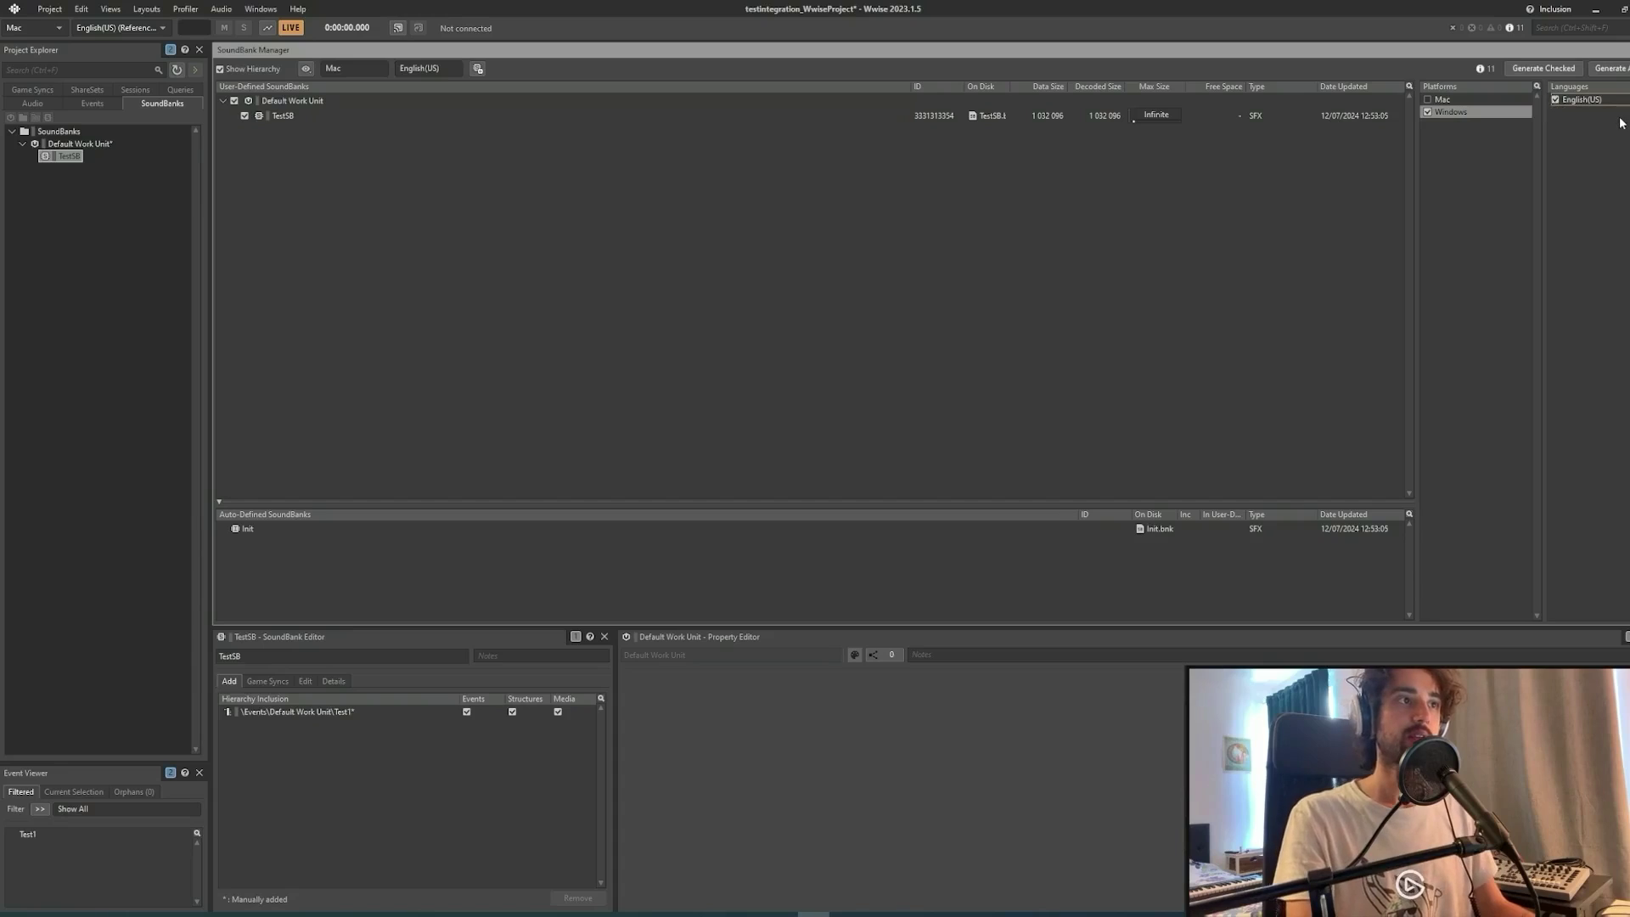
click(438, 119)
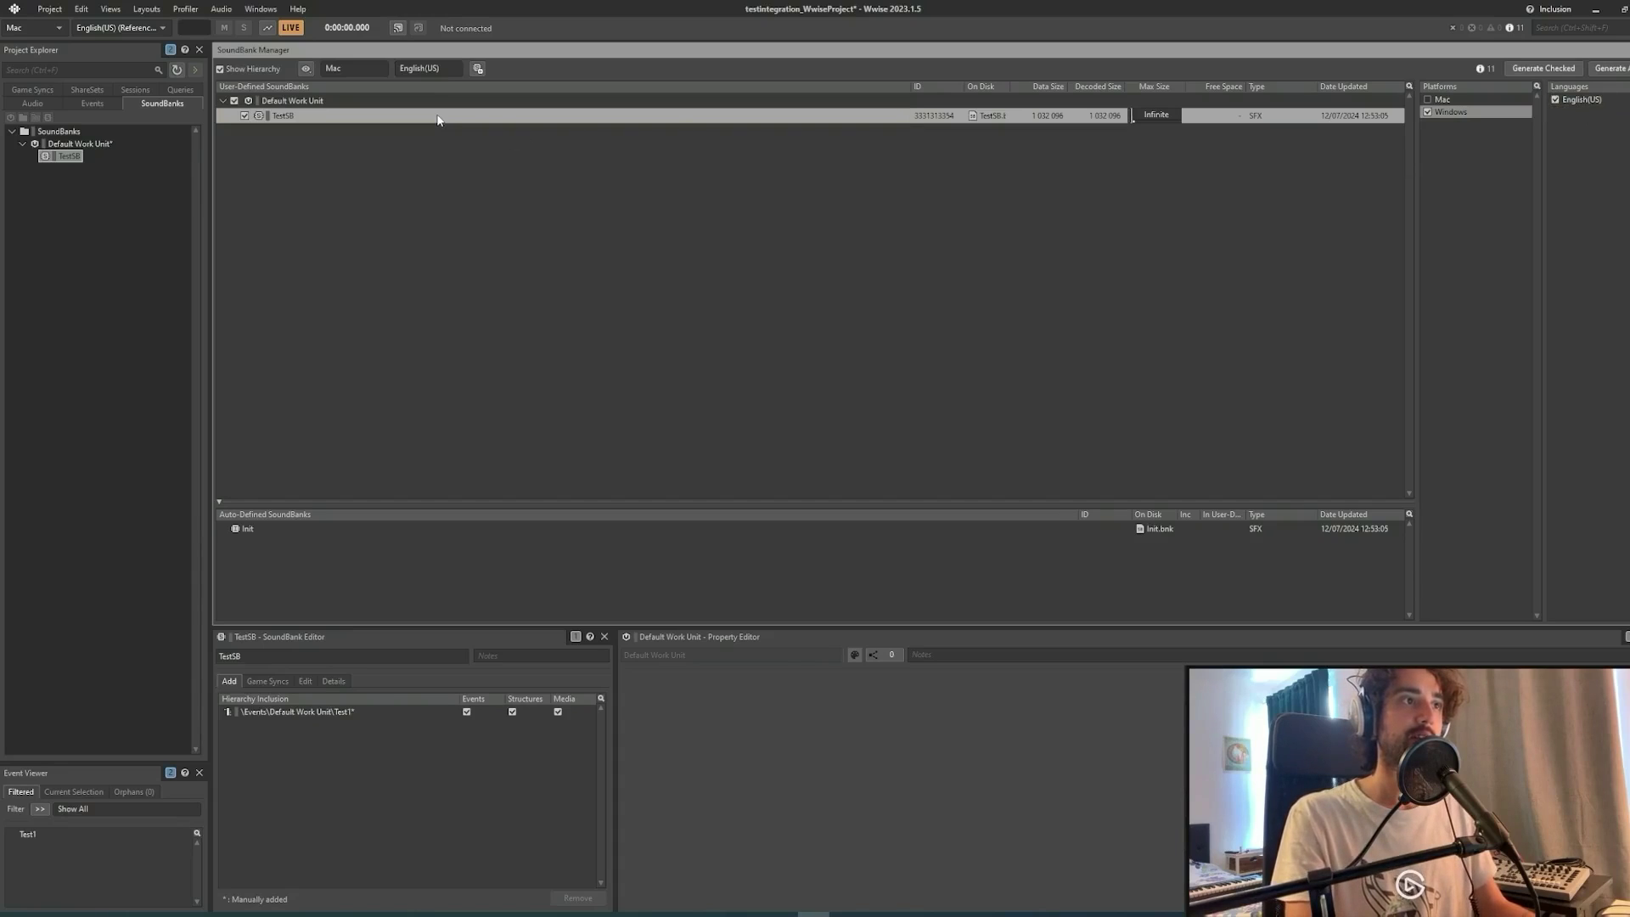
right_click(438, 120)
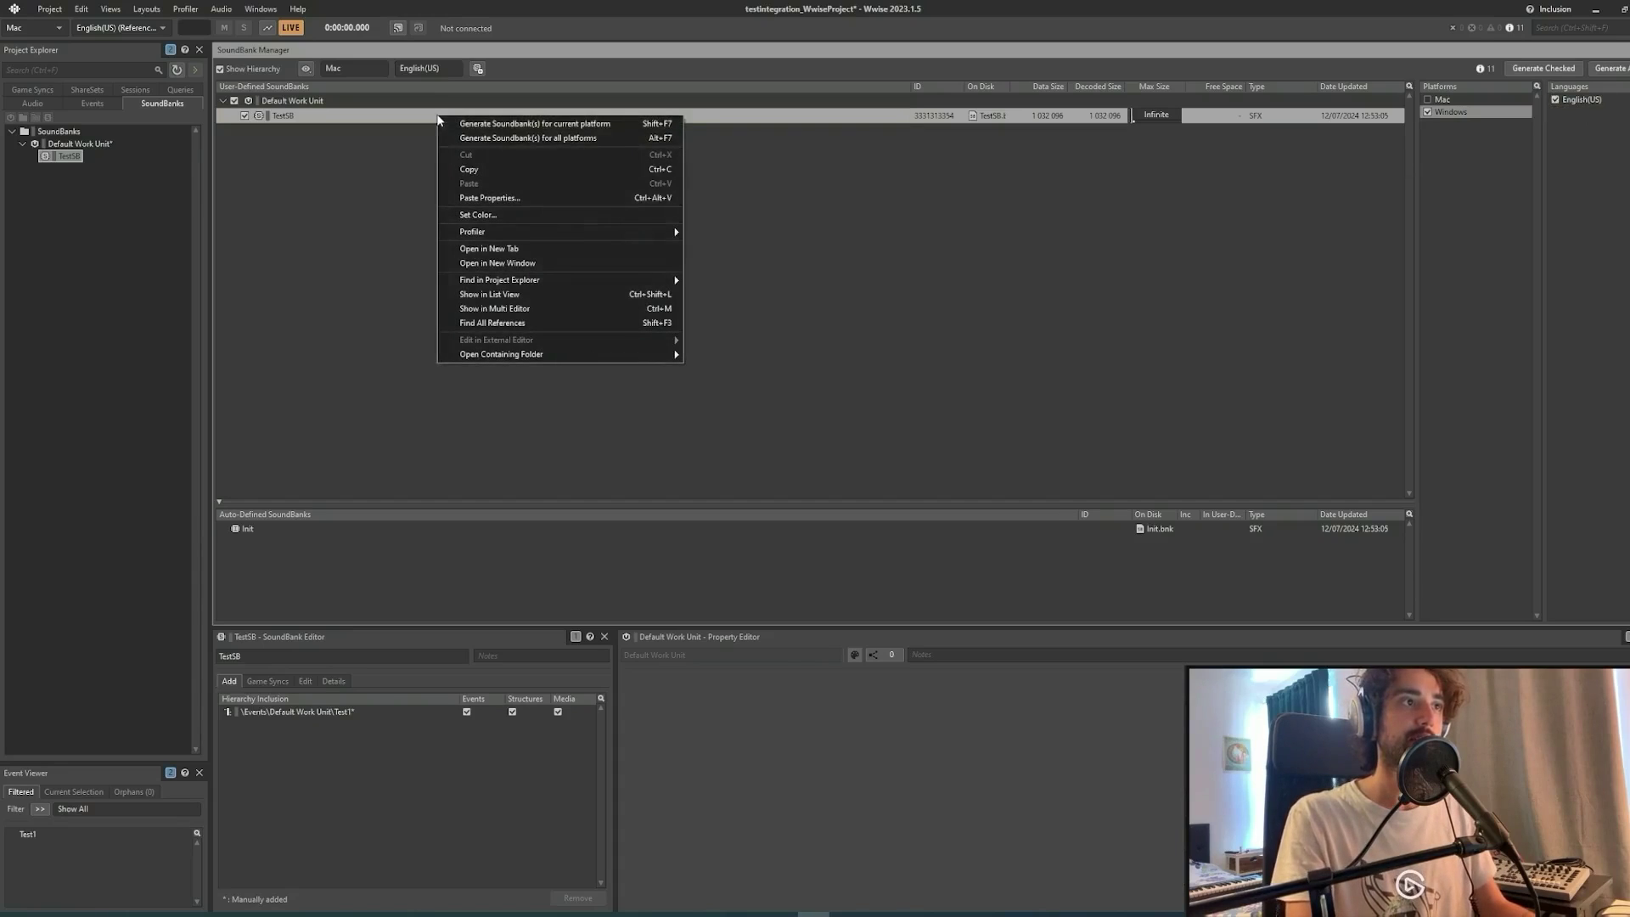
click(579, 139)
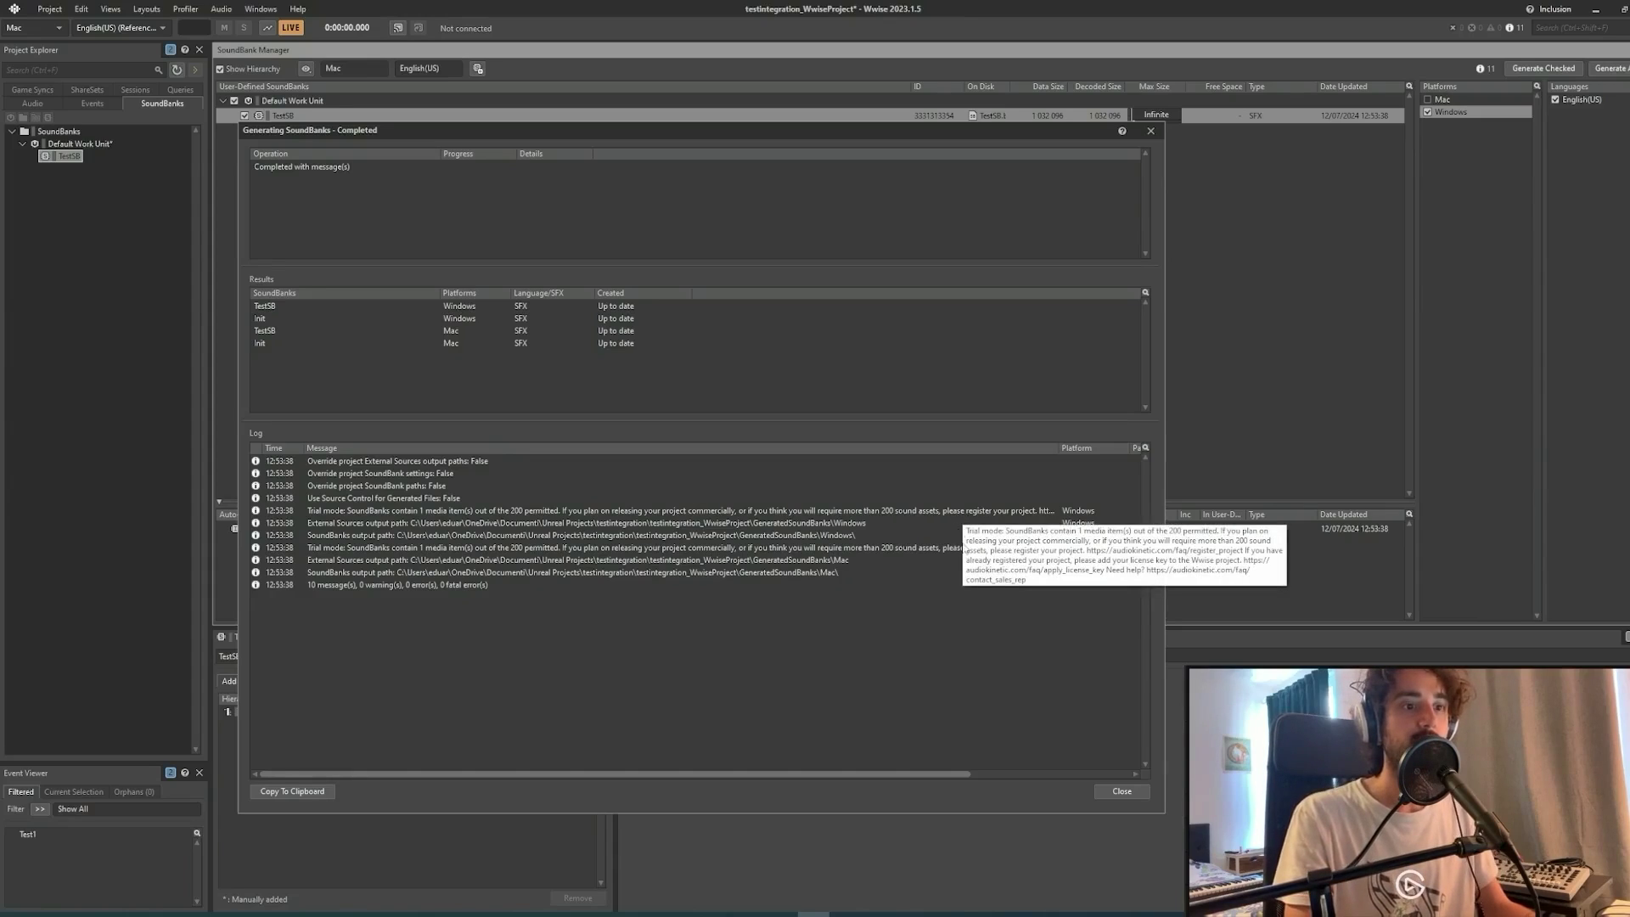
click(1122, 791)
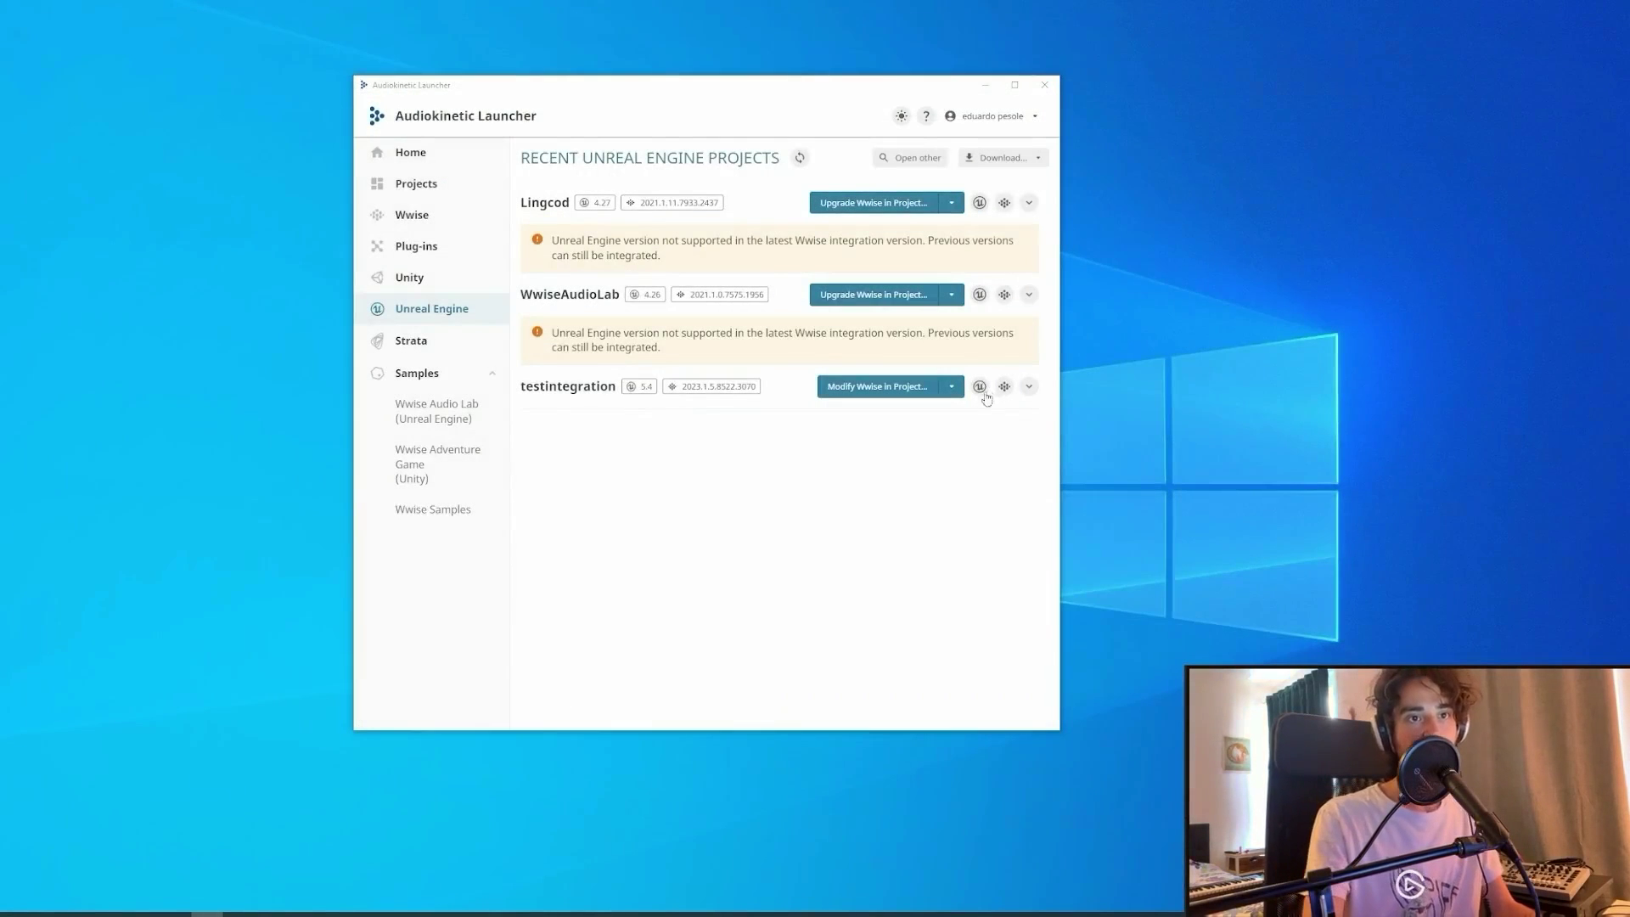
Launch the testintegration project in Unreal Engine from the launcher's Unreal Engine page.
click(979, 388)
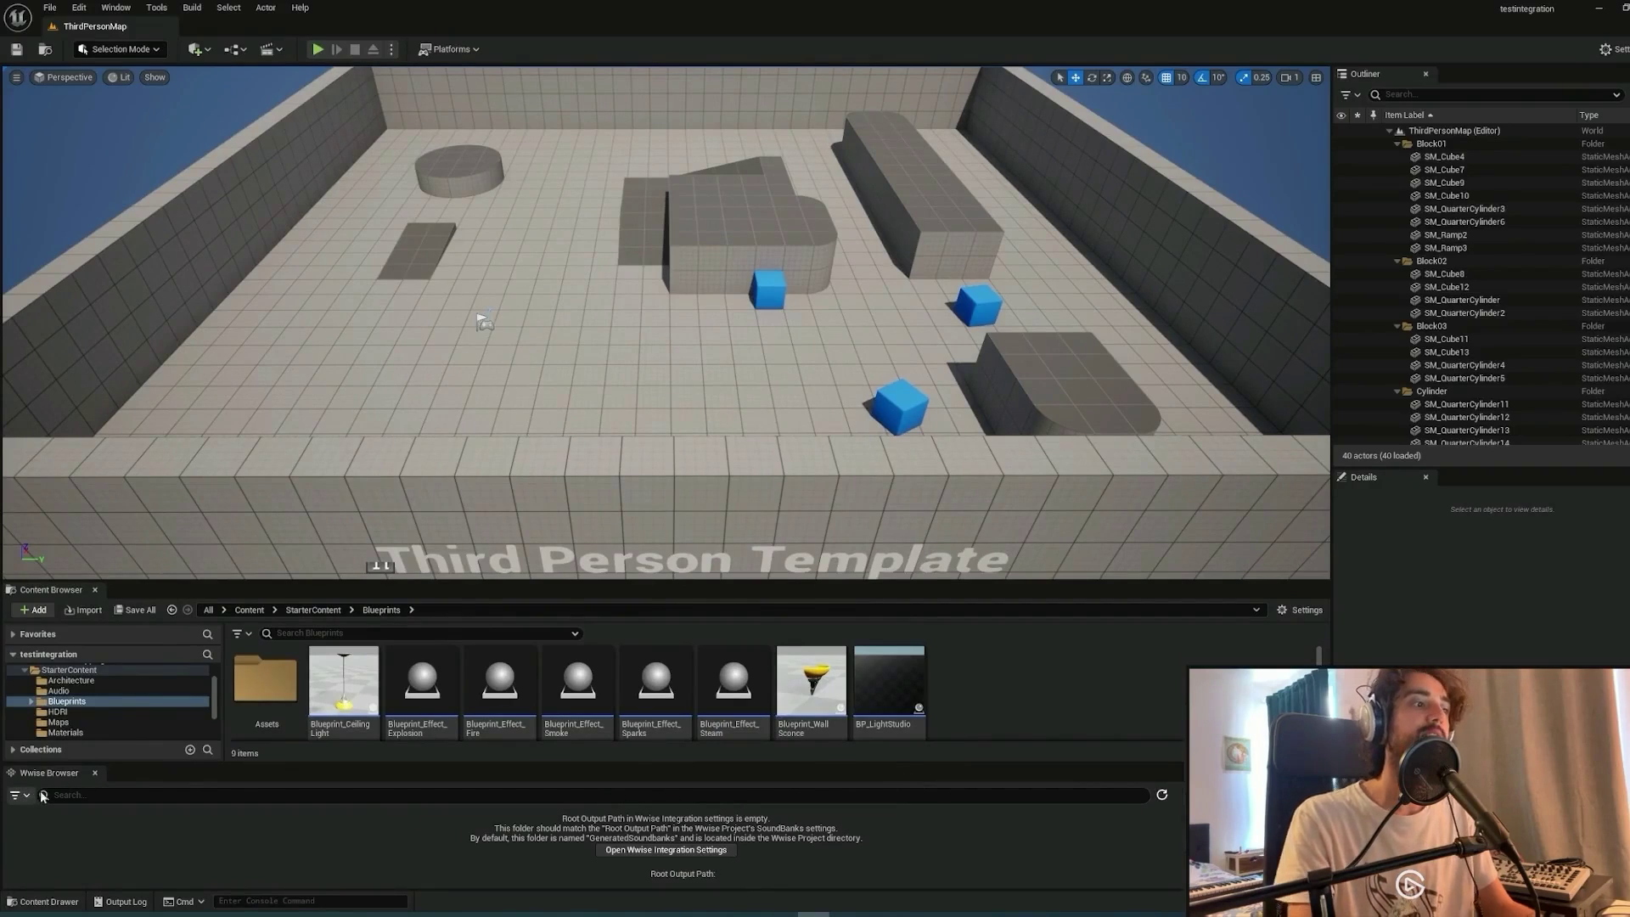
Enlarge the Wwise Browser panel and open the Wwise Integration Settings.
drag(183, 760, 60, 752)
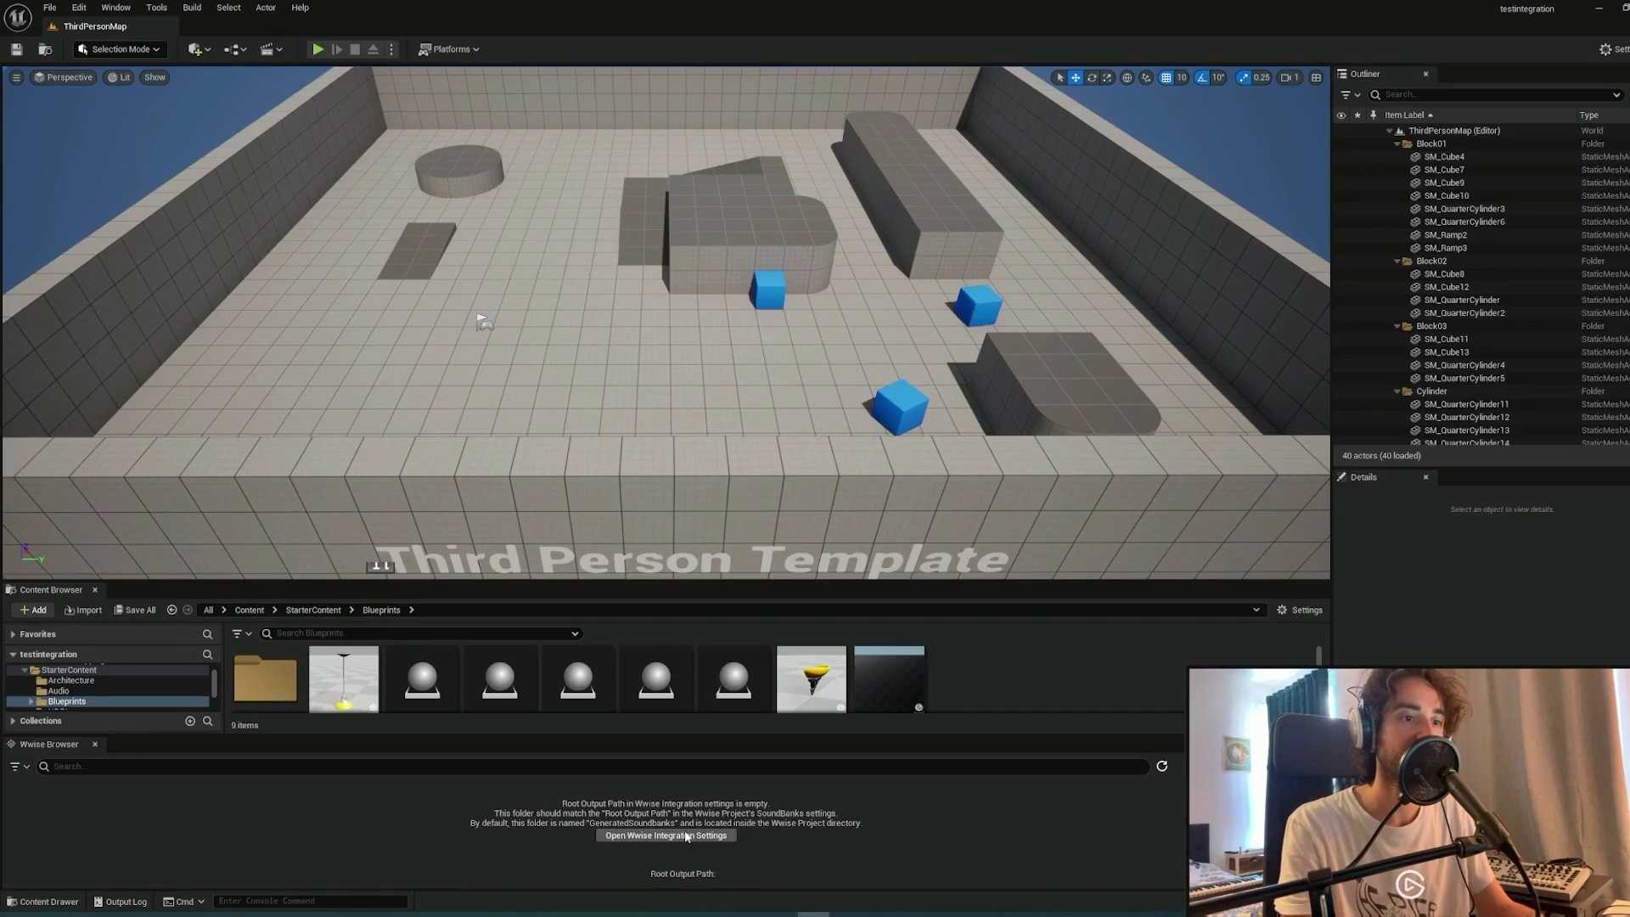
click(688, 837)
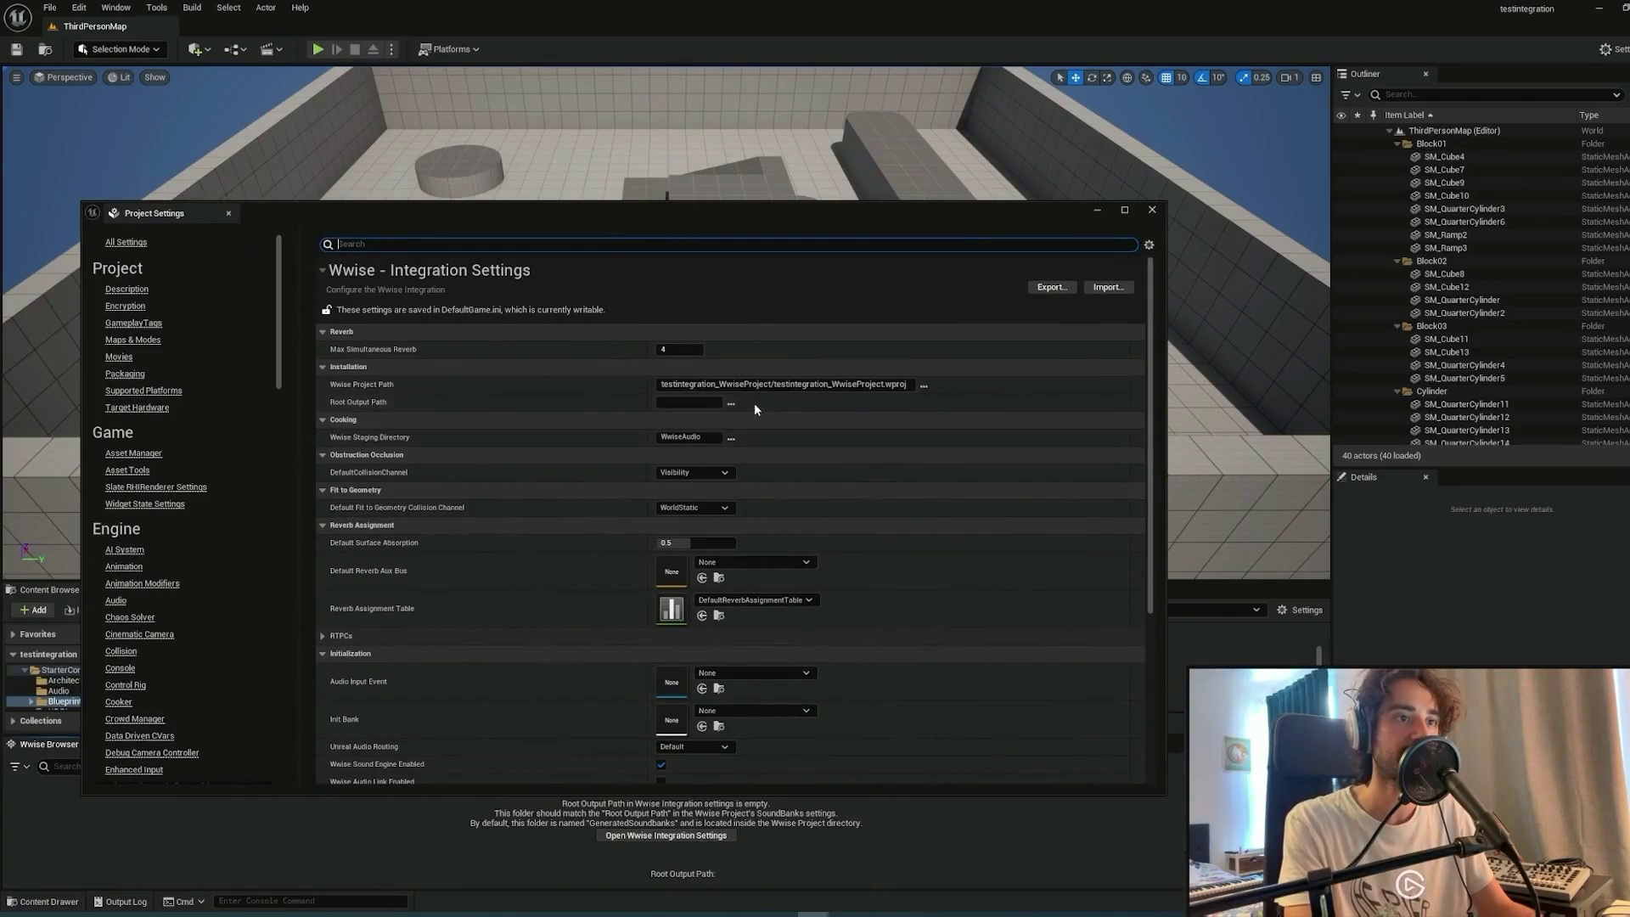
Set Root Output Path to testintegration_WwiseProject/GeneratedSoundBanks and close Project Settings.
click(731, 403)
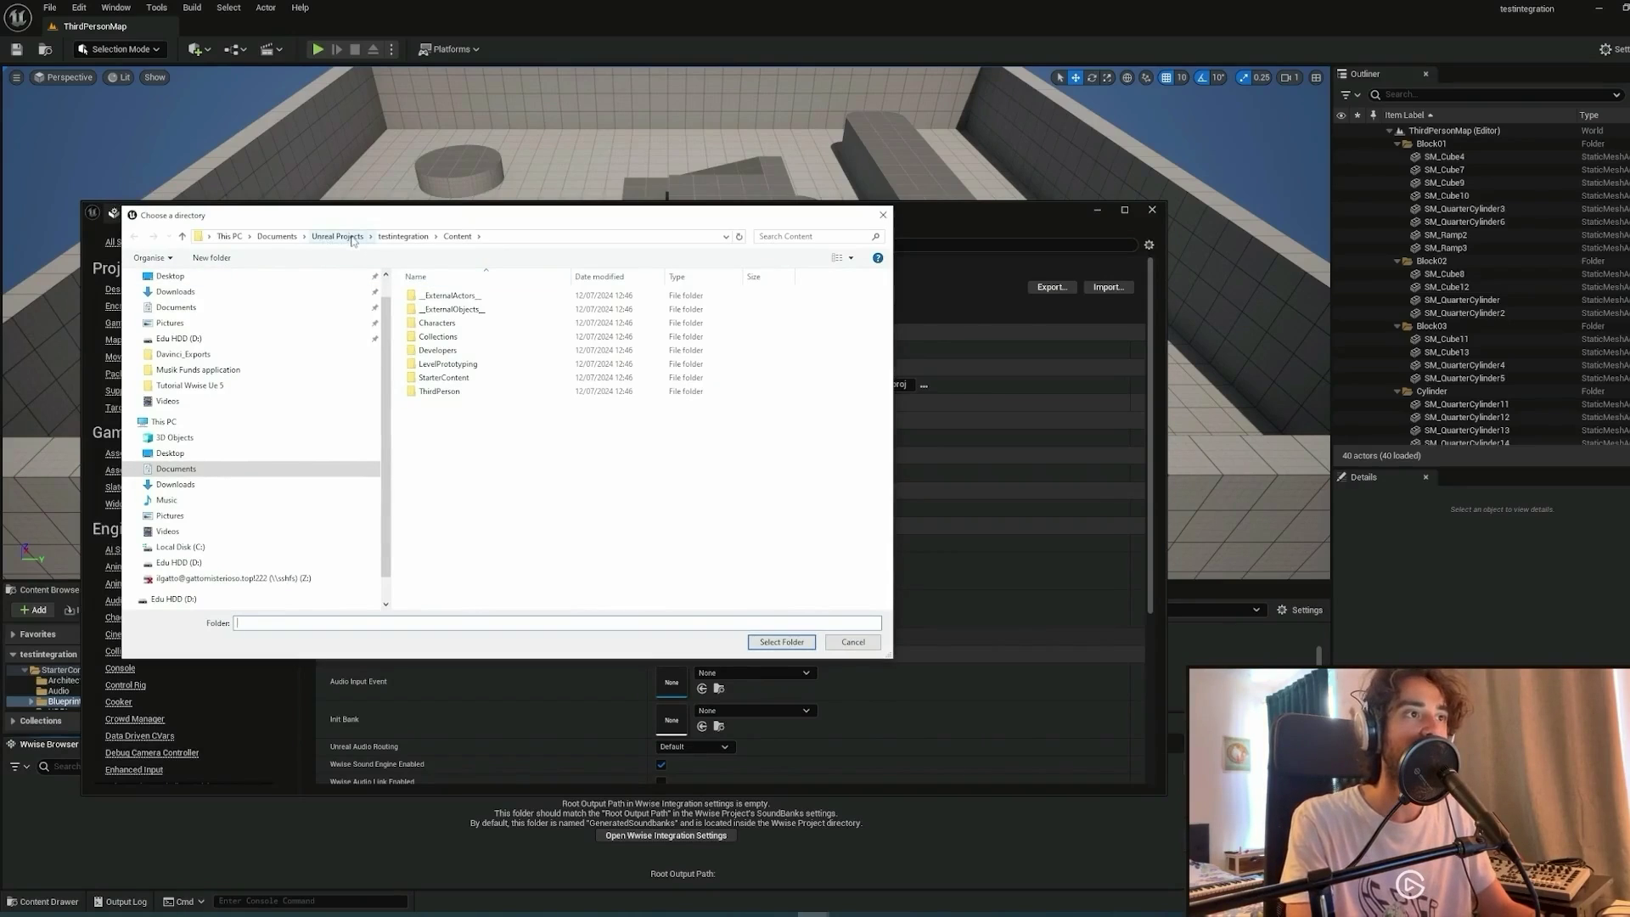
click(337, 236)
double_click(488, 297)
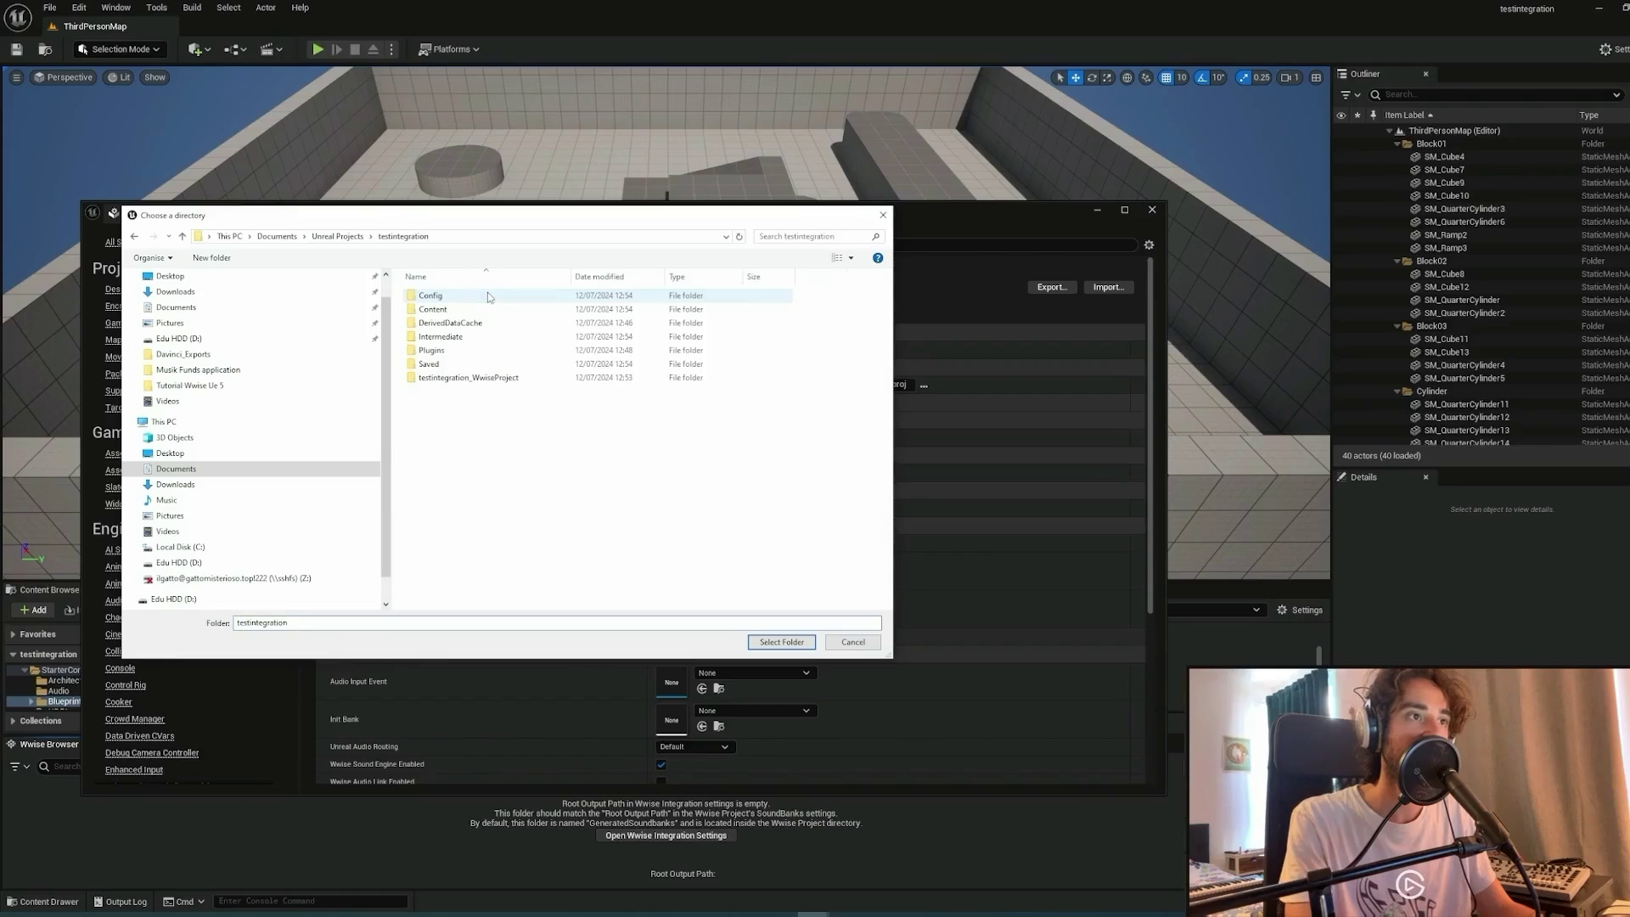
double_click(540, 382)
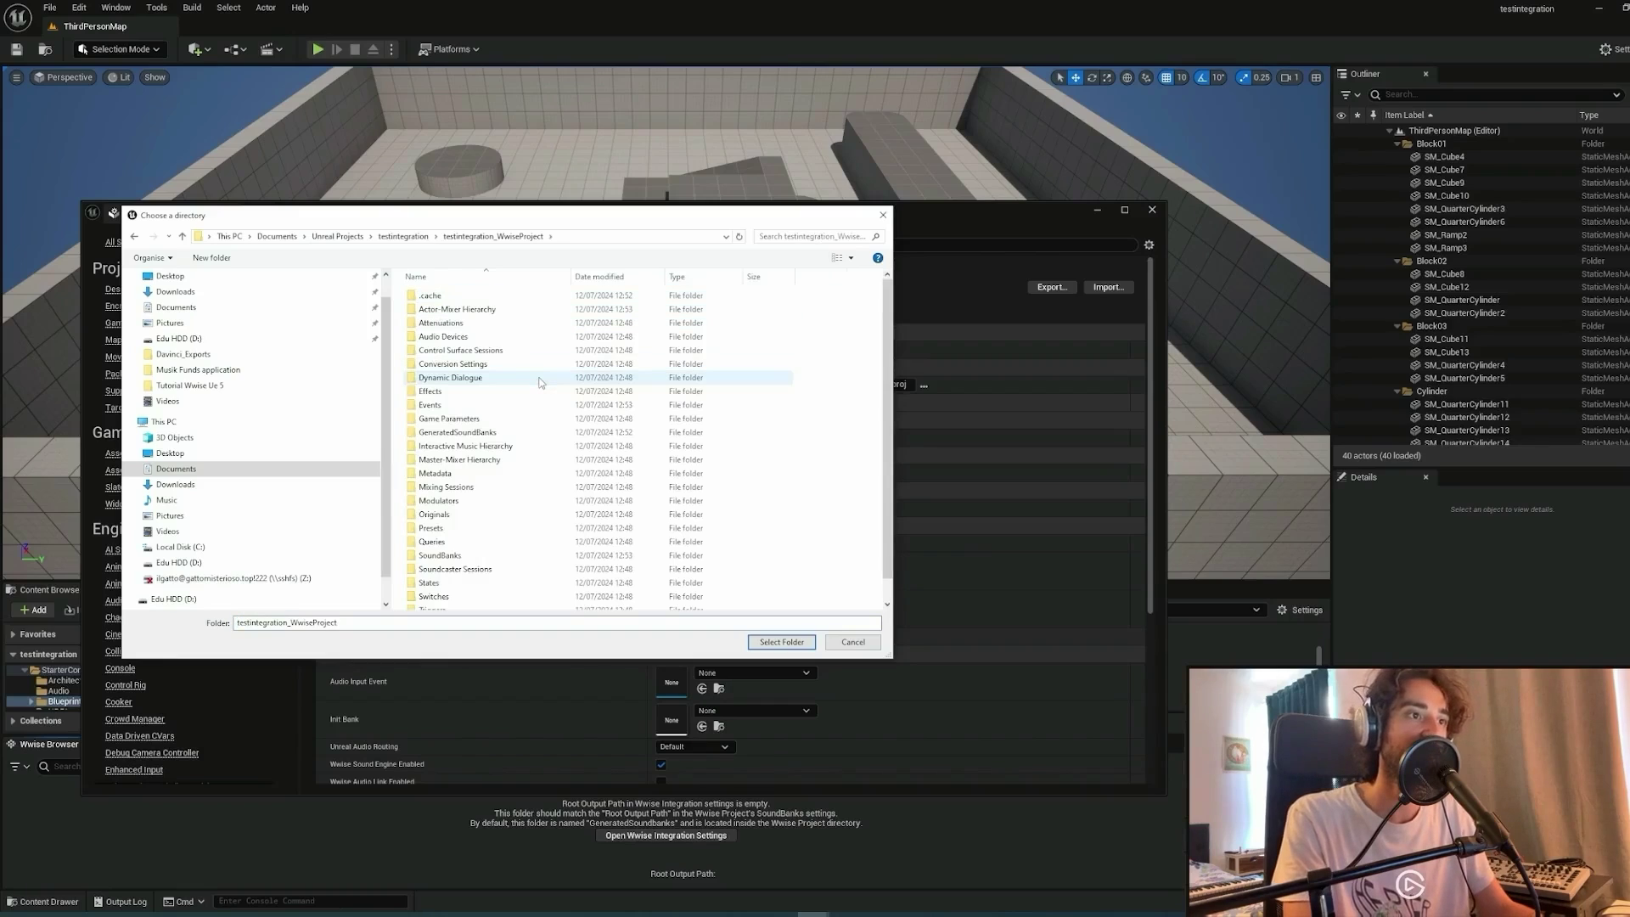
click(507, 435)
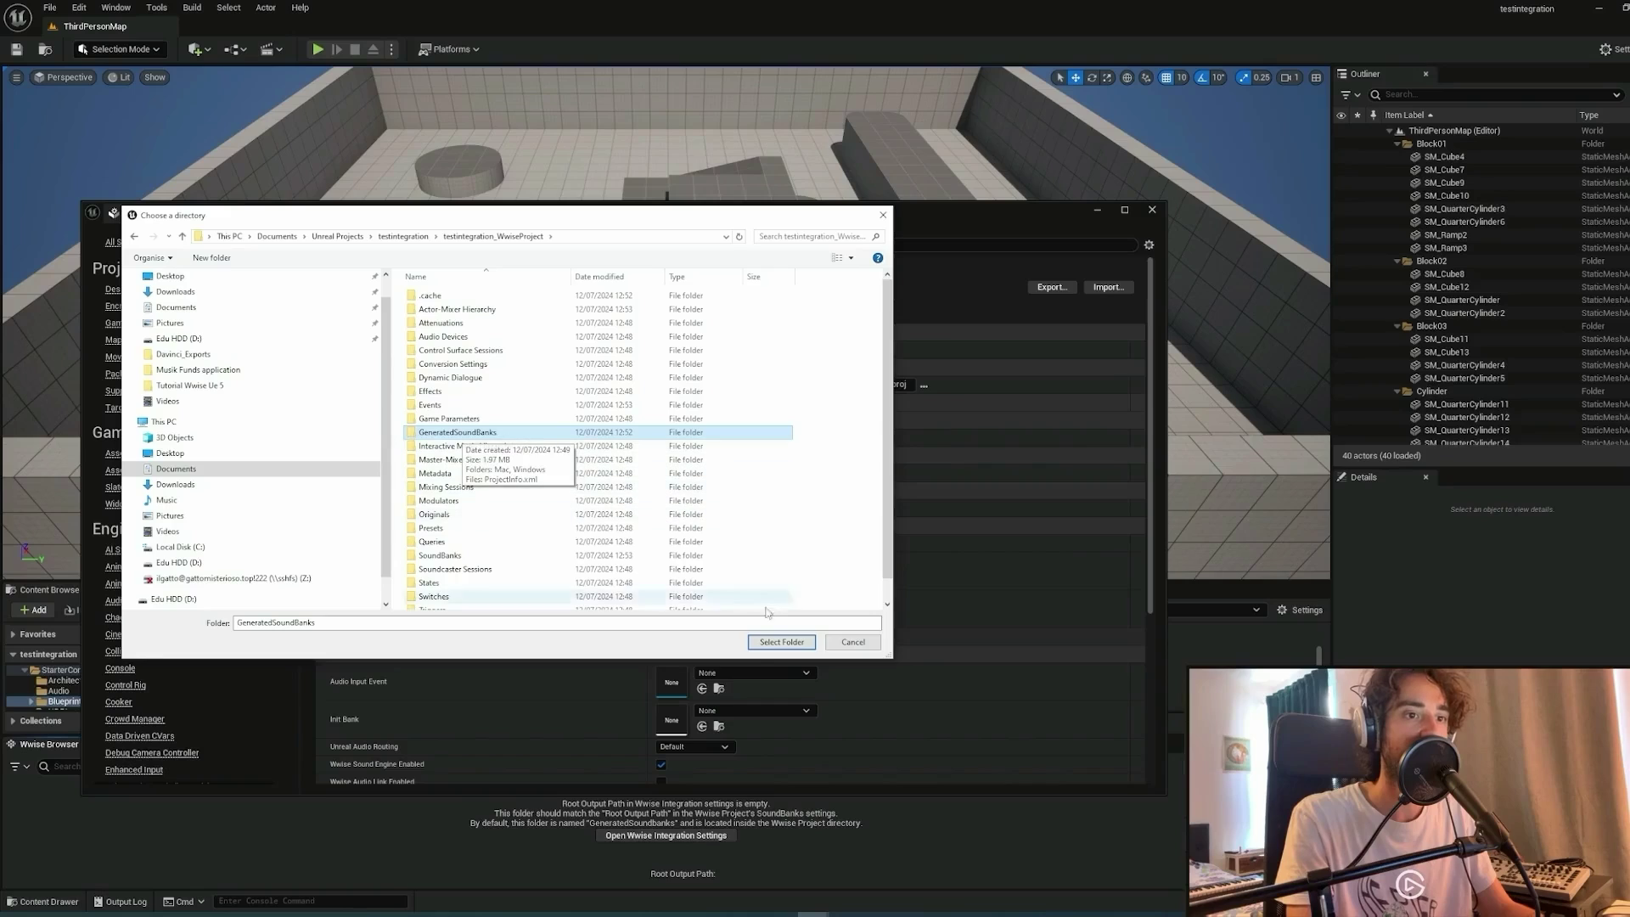
click(777, 642)
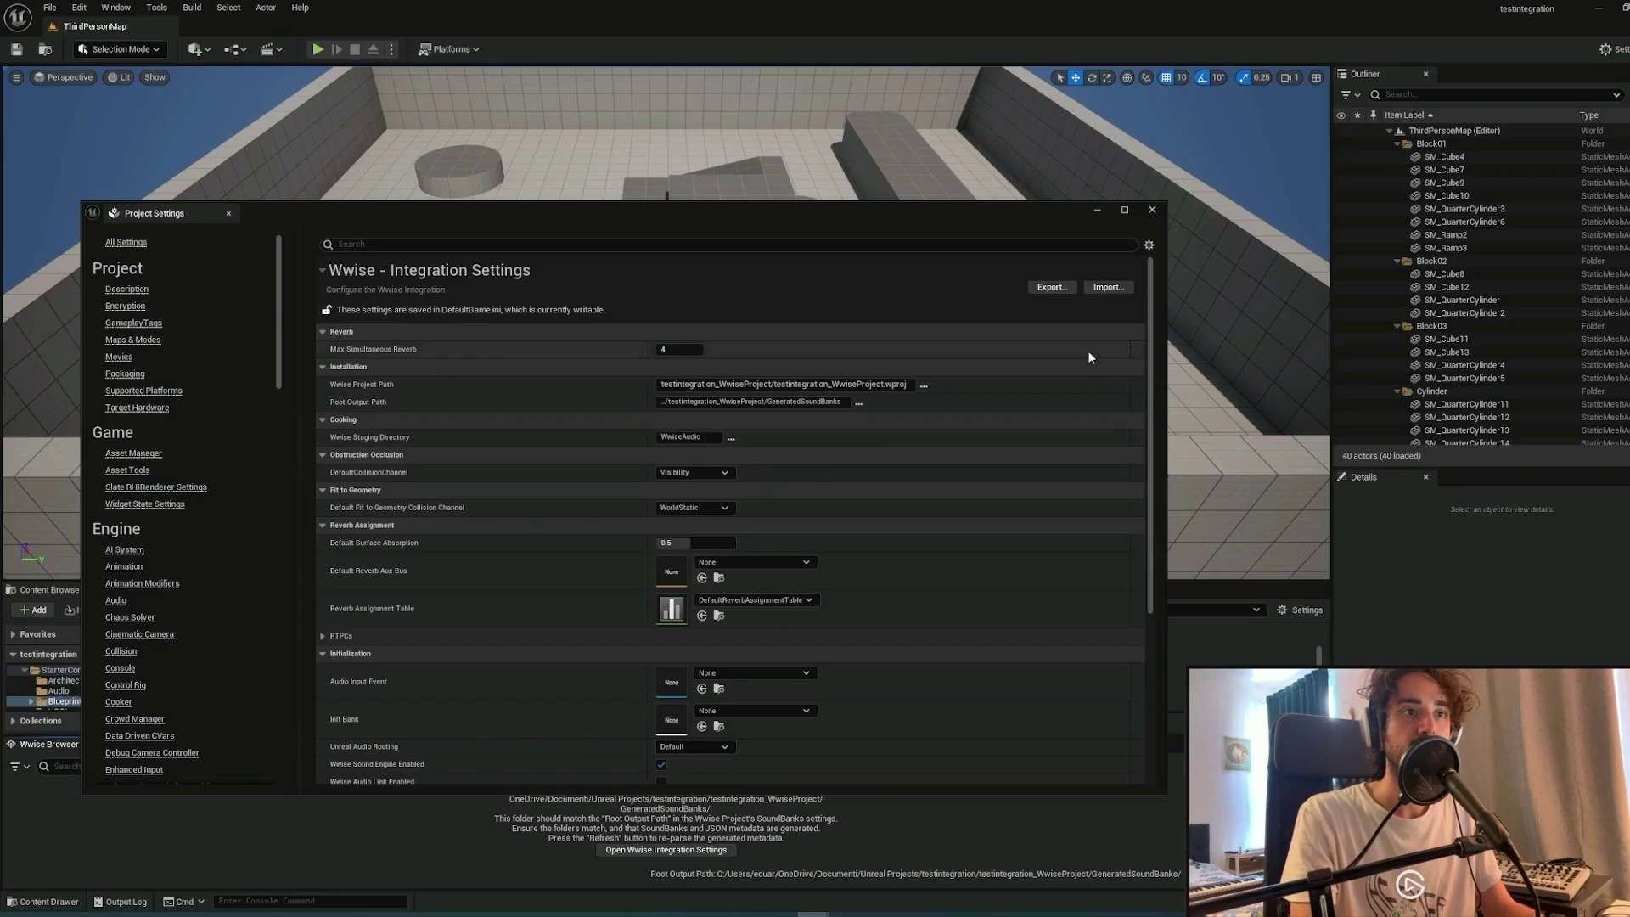
click(1152, 209)
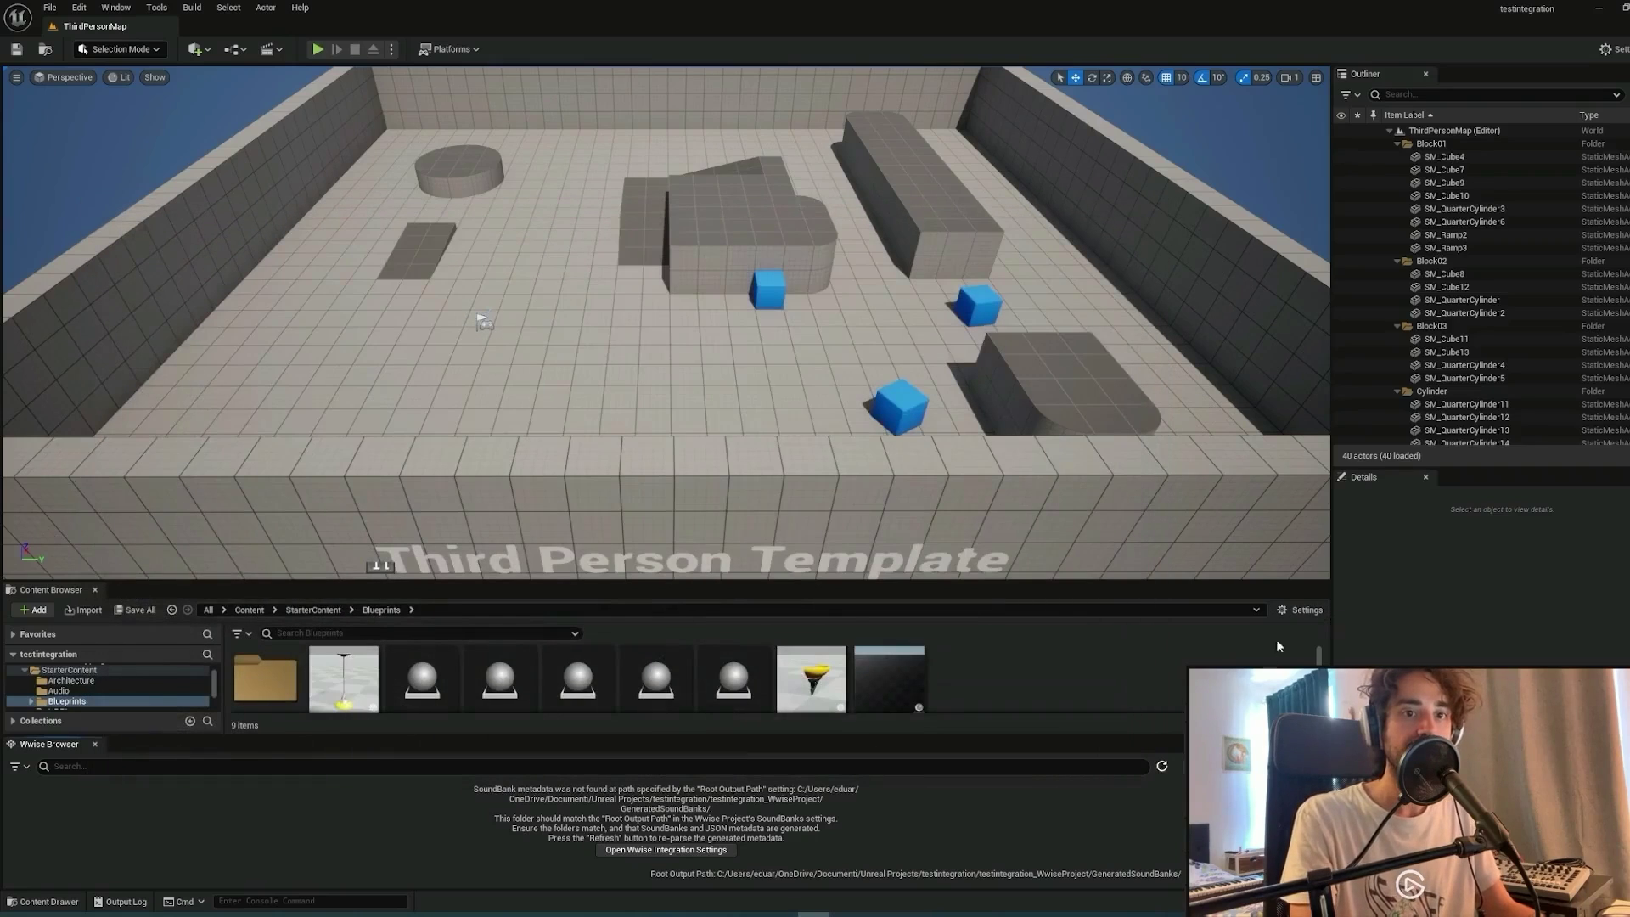
Generate SoundBanks for the Windows platform from the Ctrl+Alt+G Generate SoundBanks dialog.
key(ctrl+alt+g)
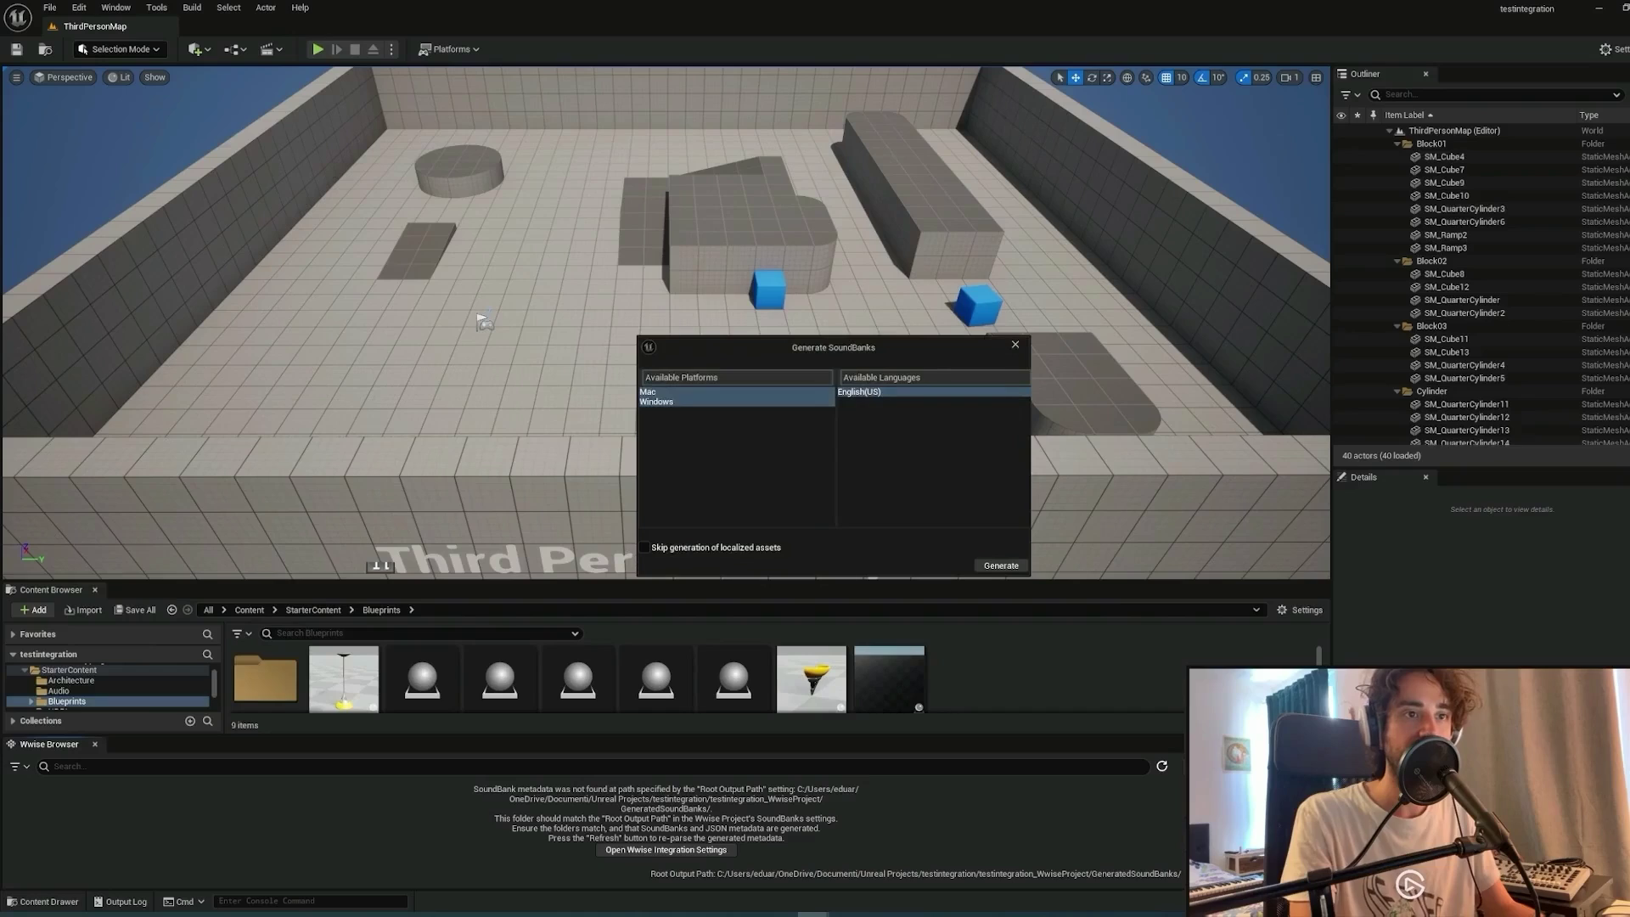
click(689, 392)
click(692, 402)
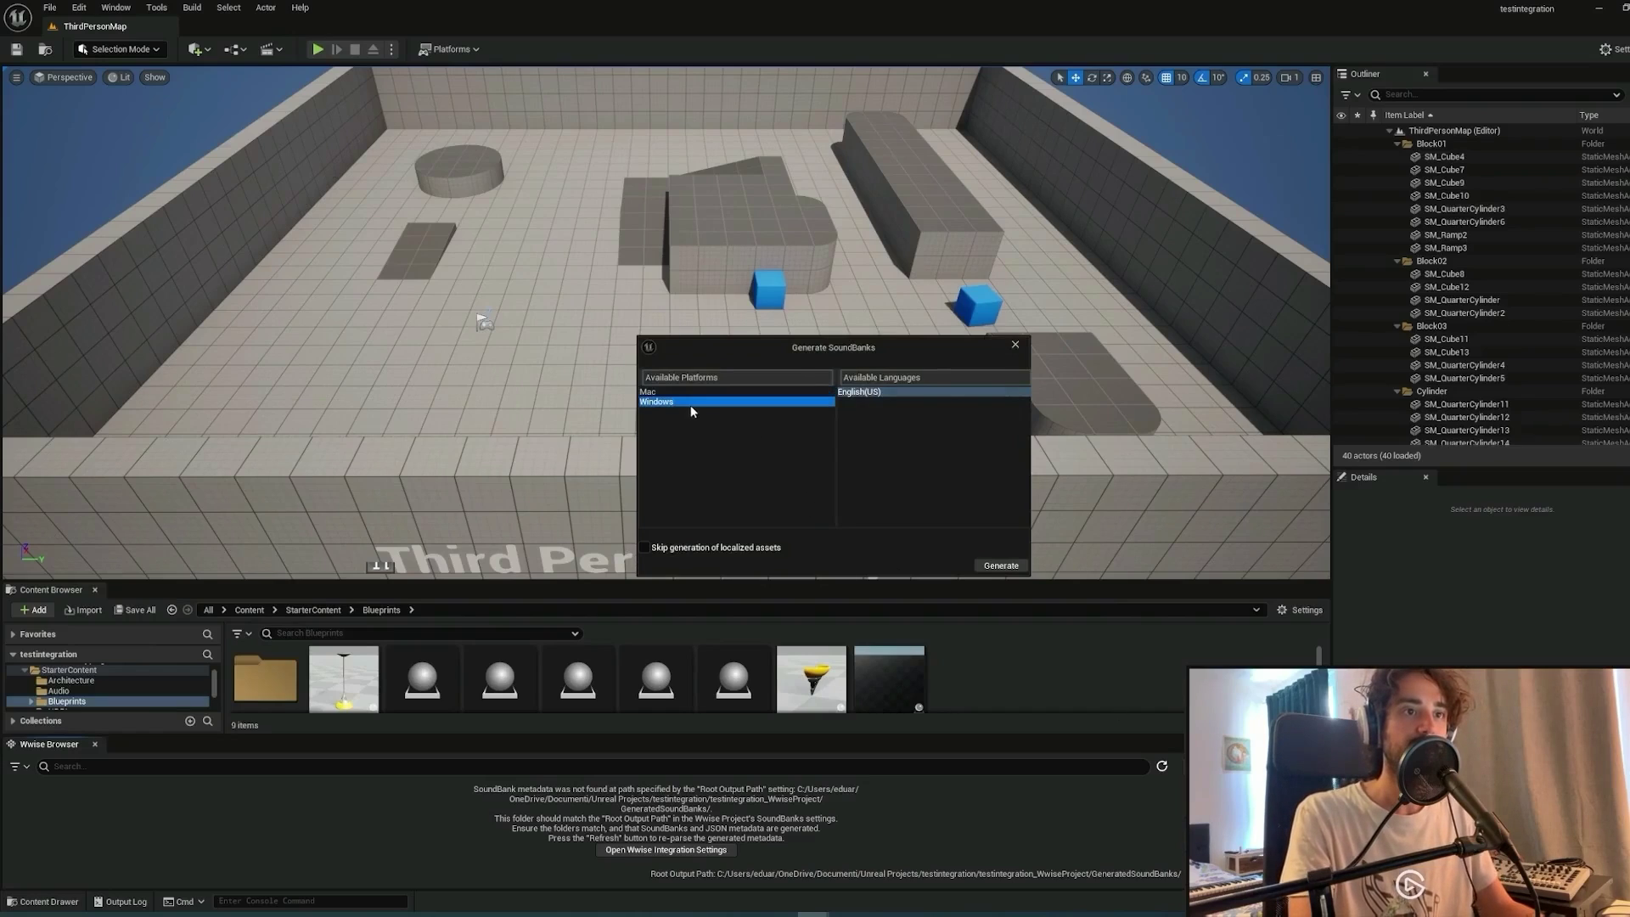
click(1000, 565)
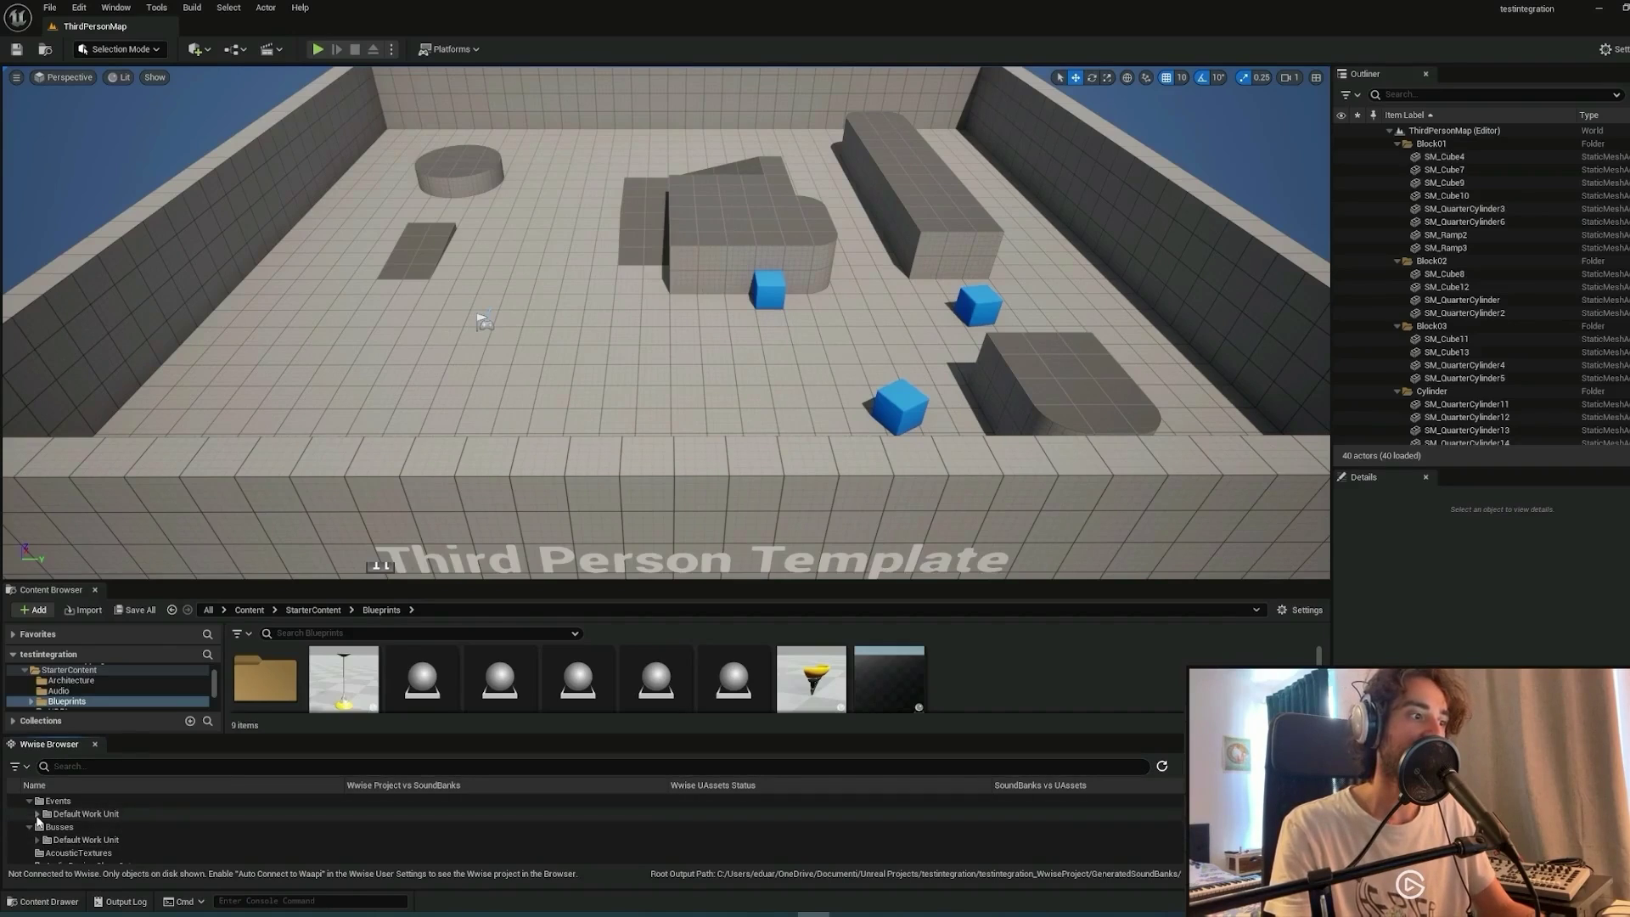
Reconcile the Test1 event under Events > Default Work Unit to create its Unreal asset.
click(37, 815)
click(81, 828)
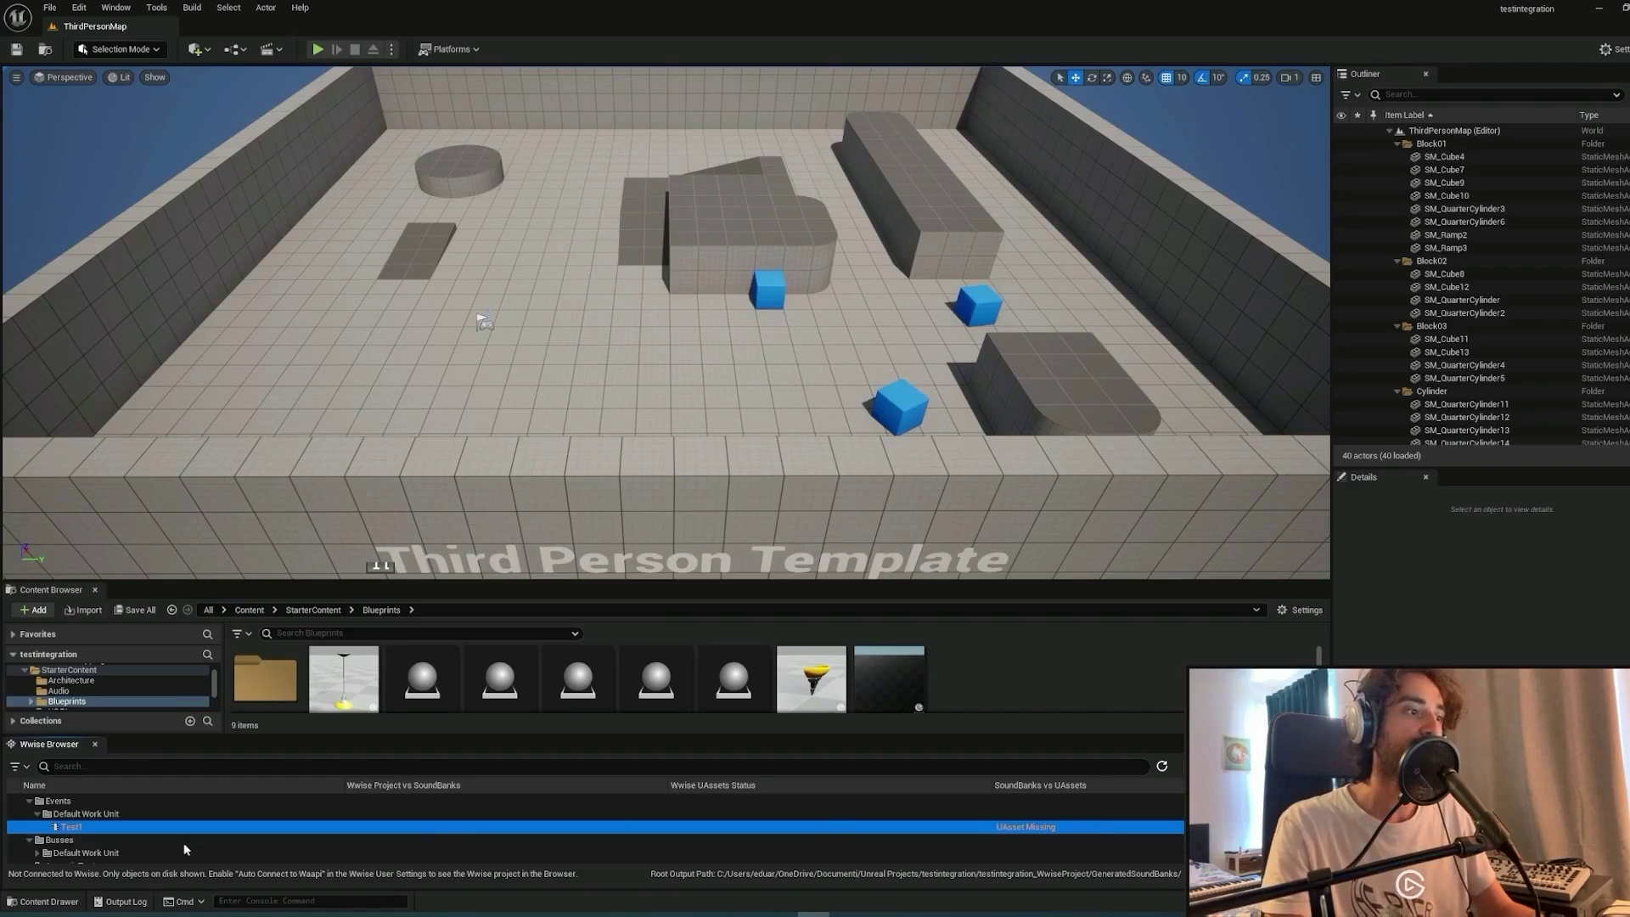
right_click(106, 833)
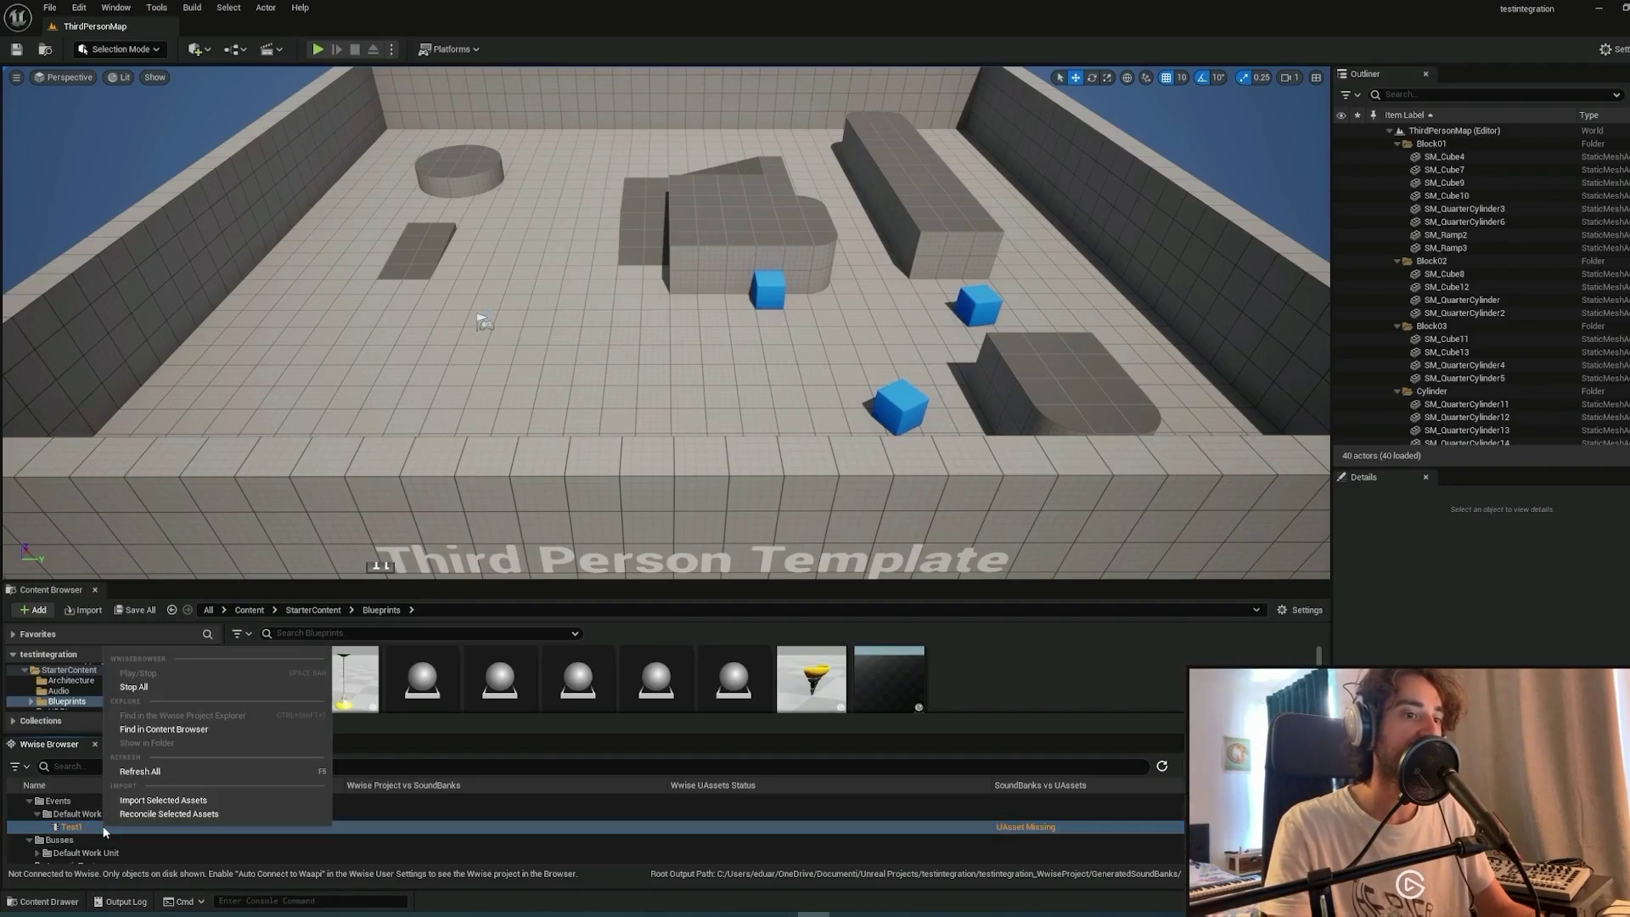
click(159, 814)
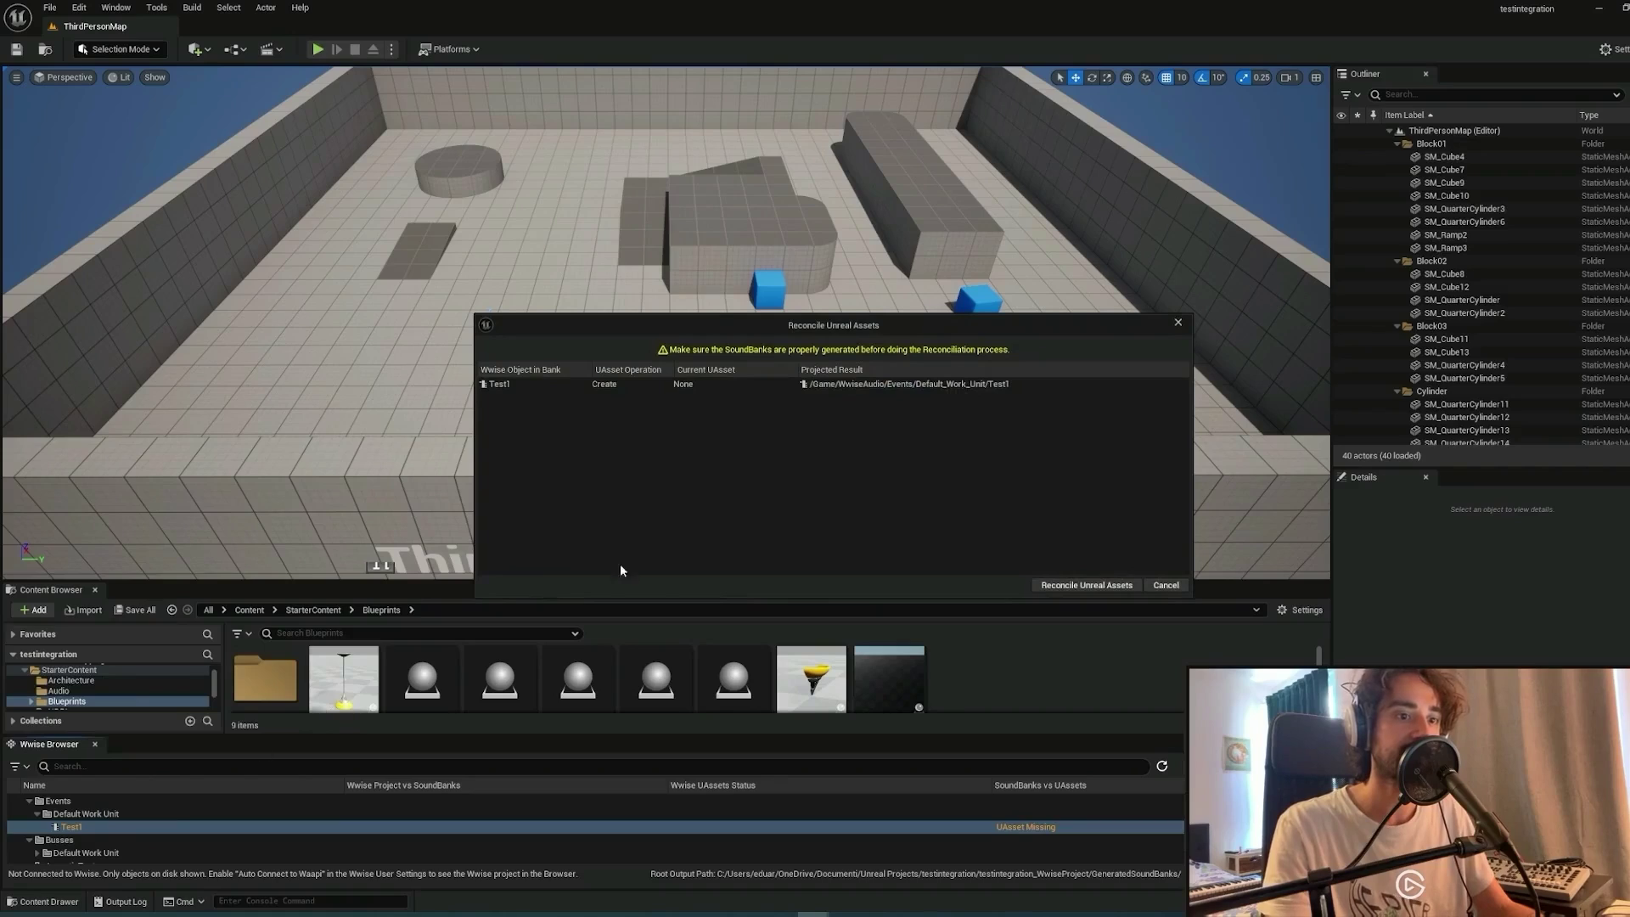
click(1087, 585)
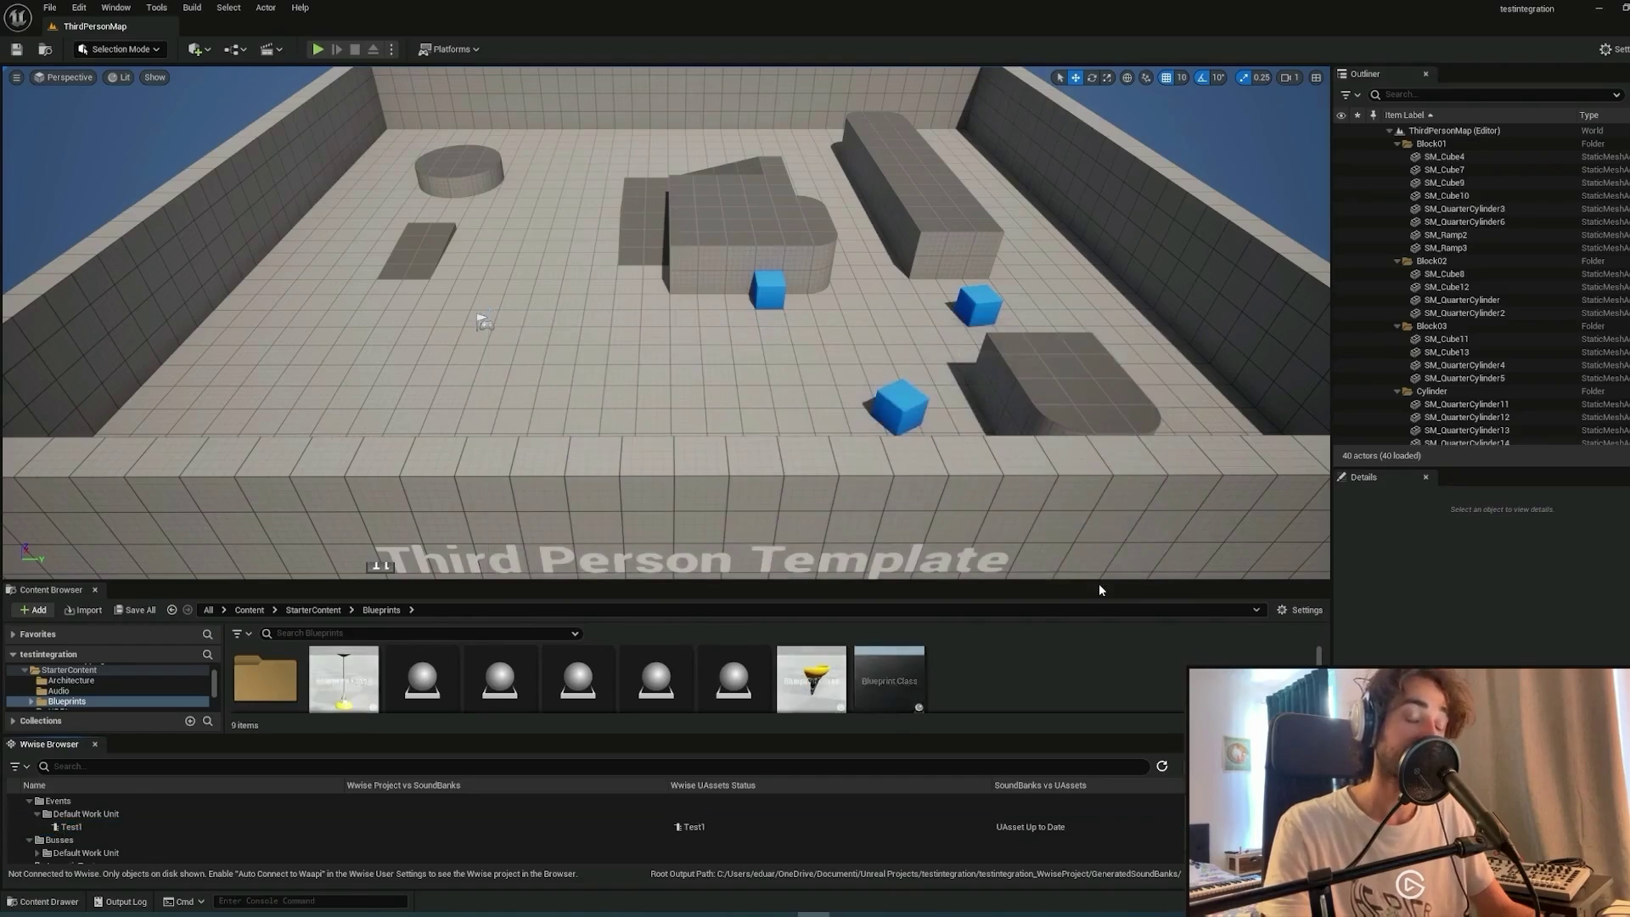
click(1003, 833)
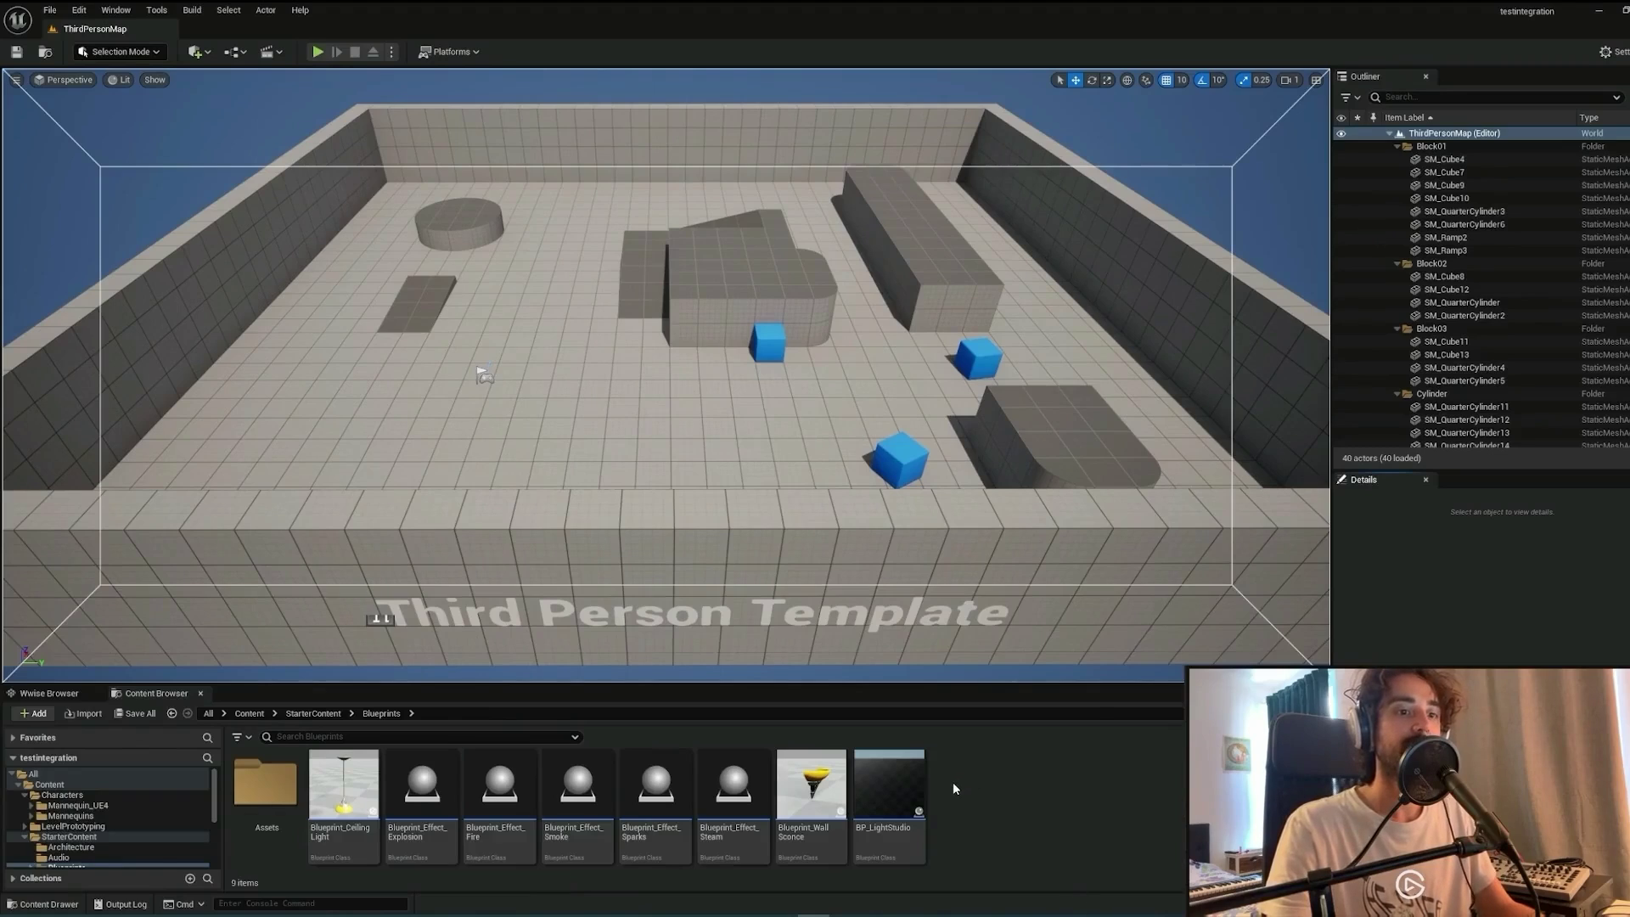
Add a new Actor-based Blueprint class in the Content Browser and name it Test1.
right_click(953, 794)
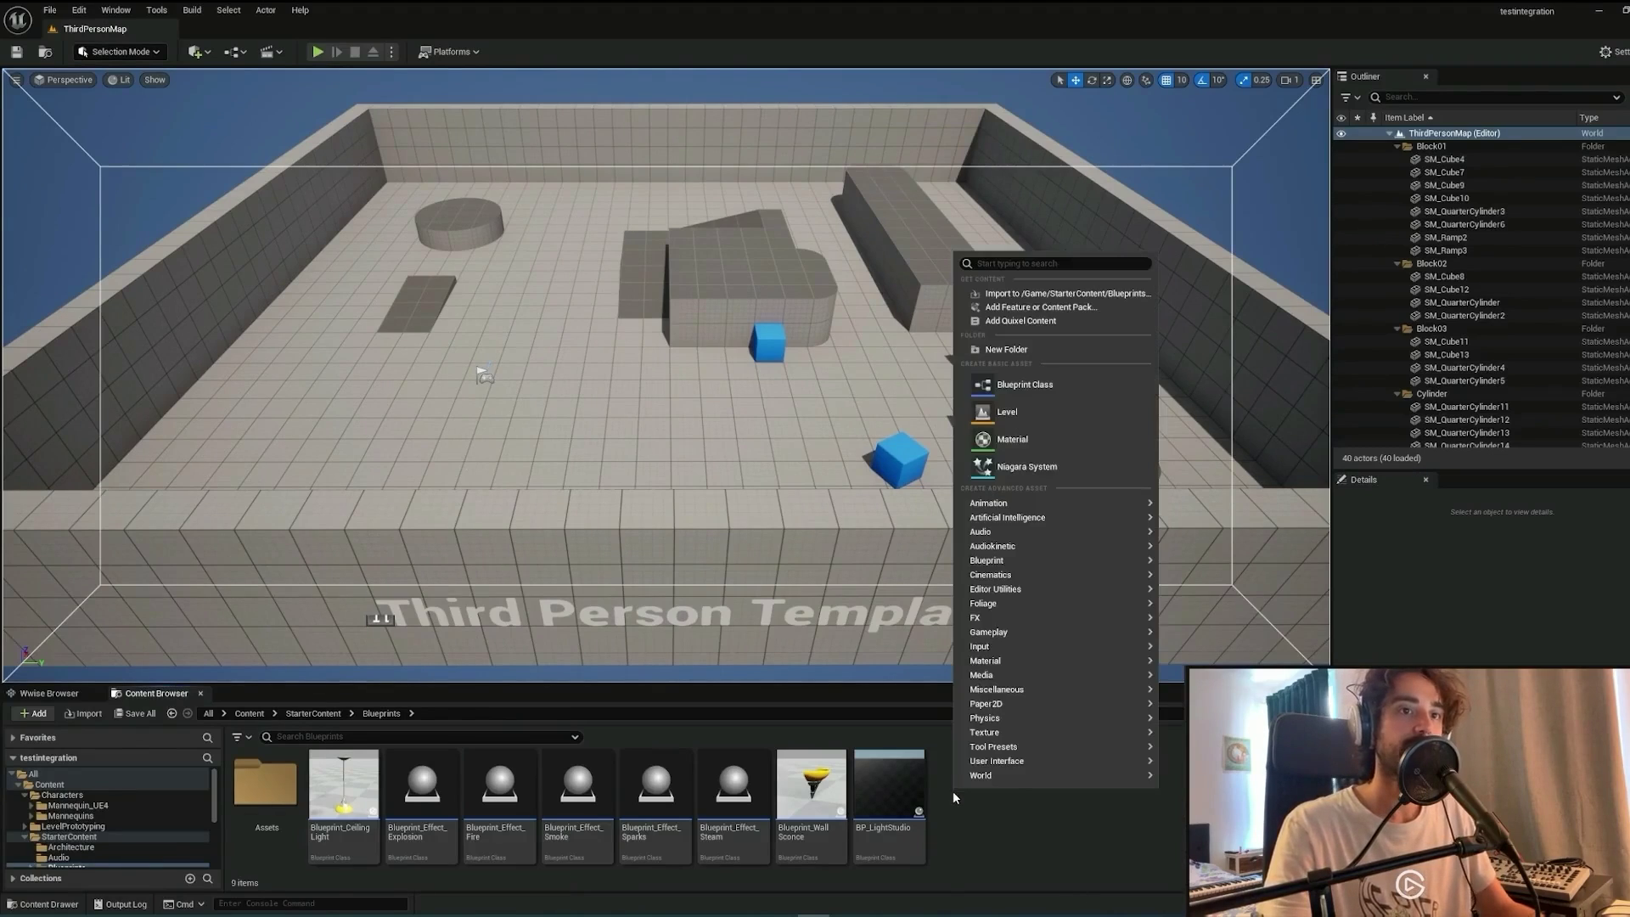
click(1054, 386)
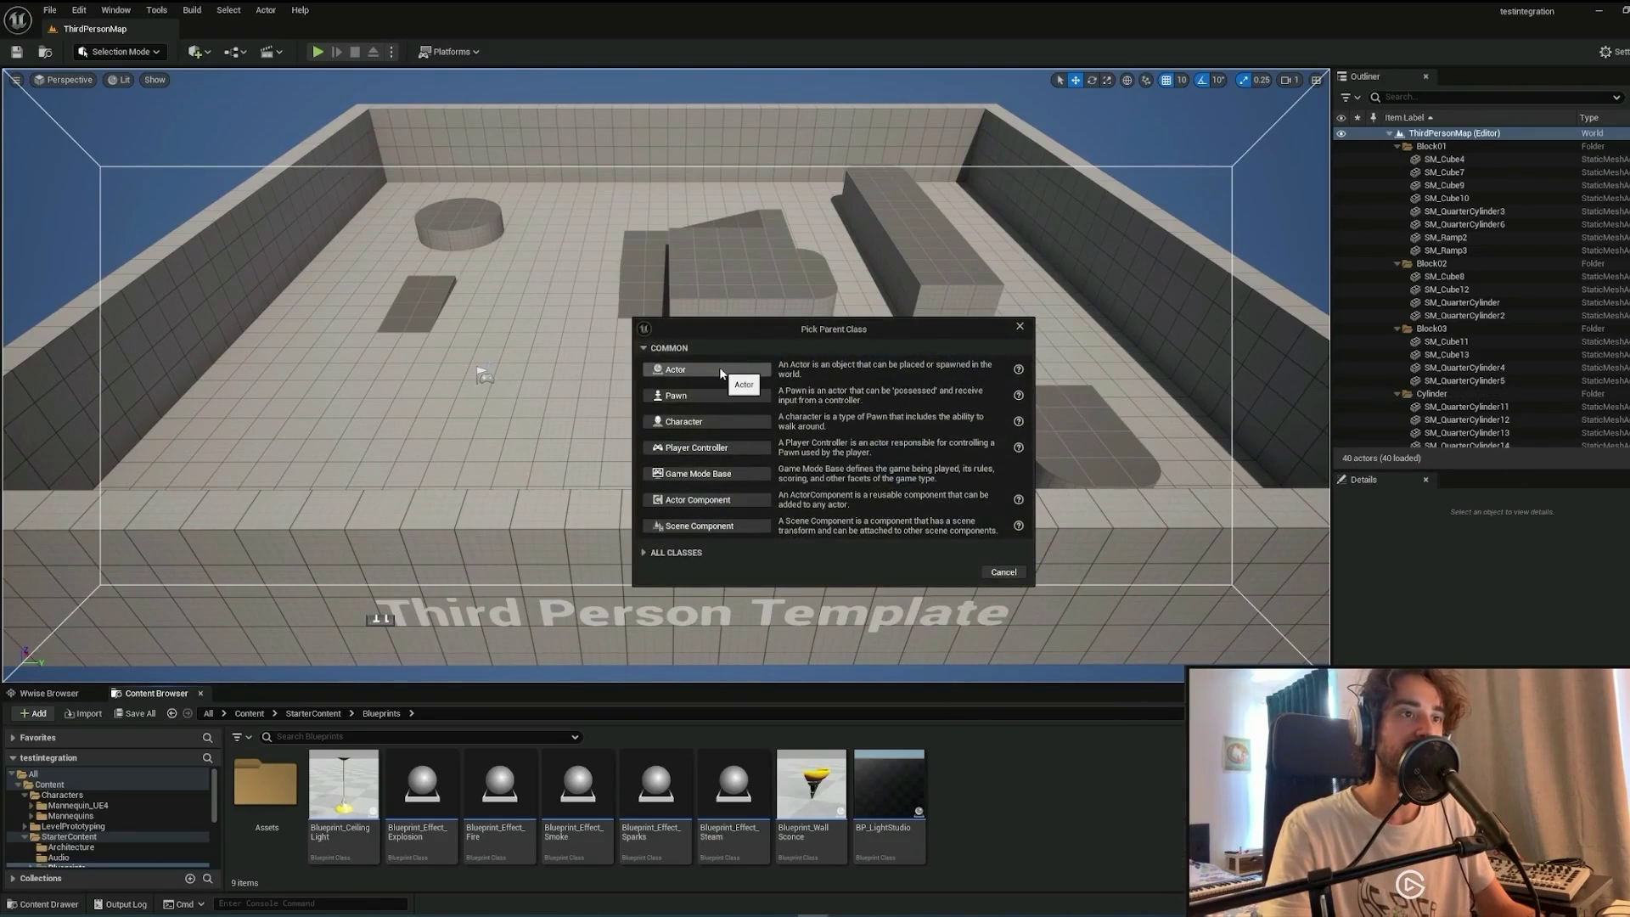
click(720, 367)
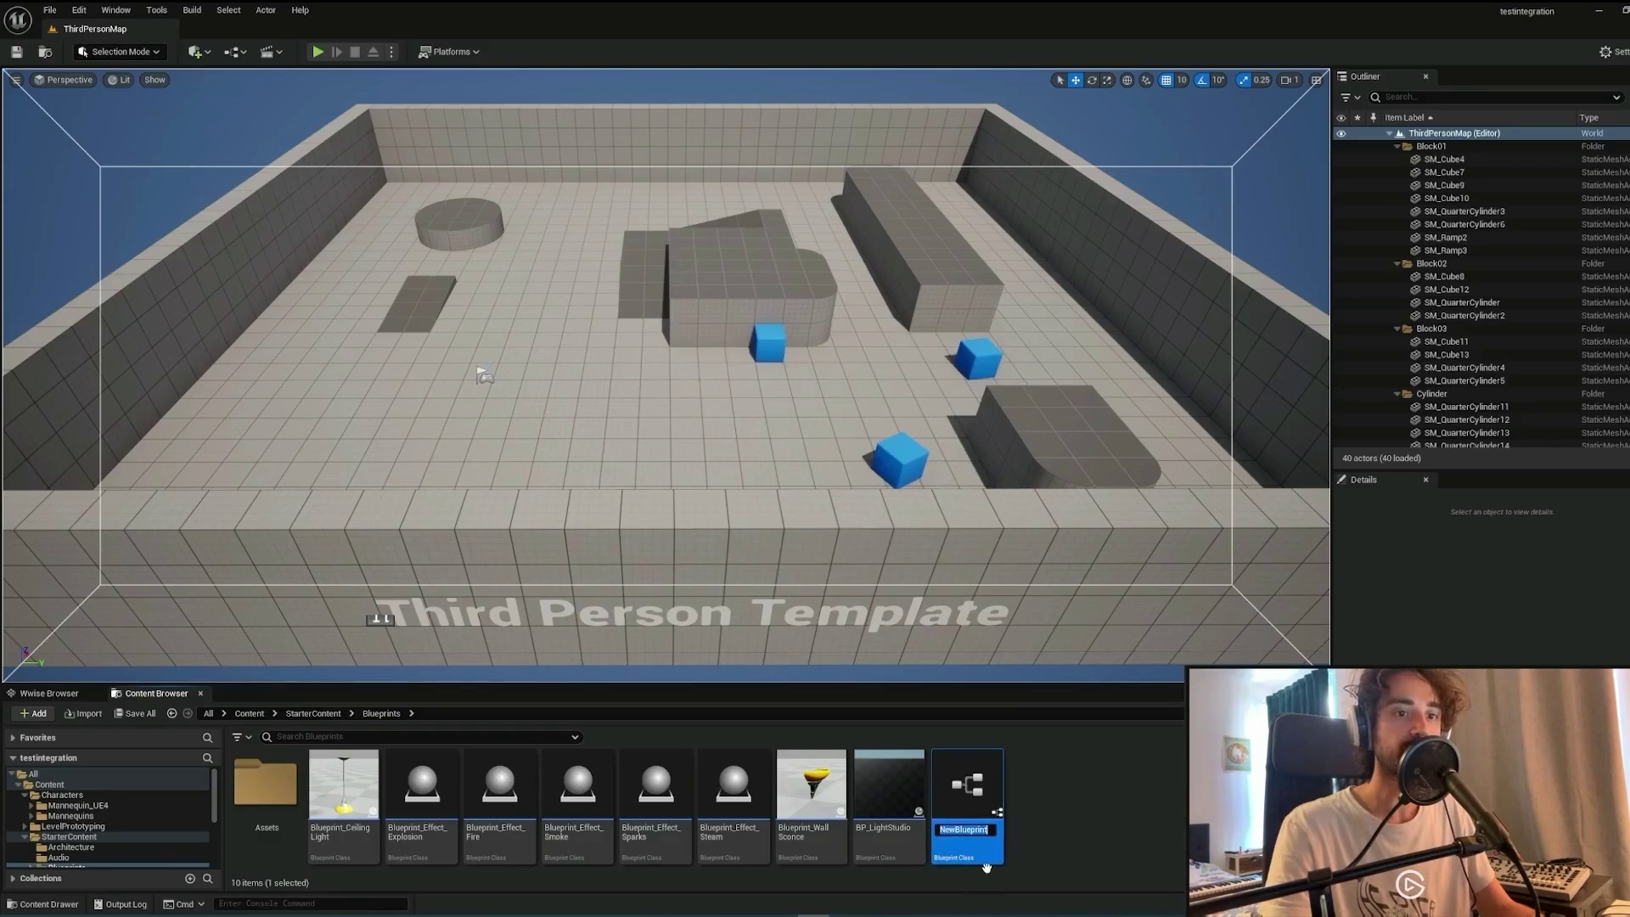
text(tEST)
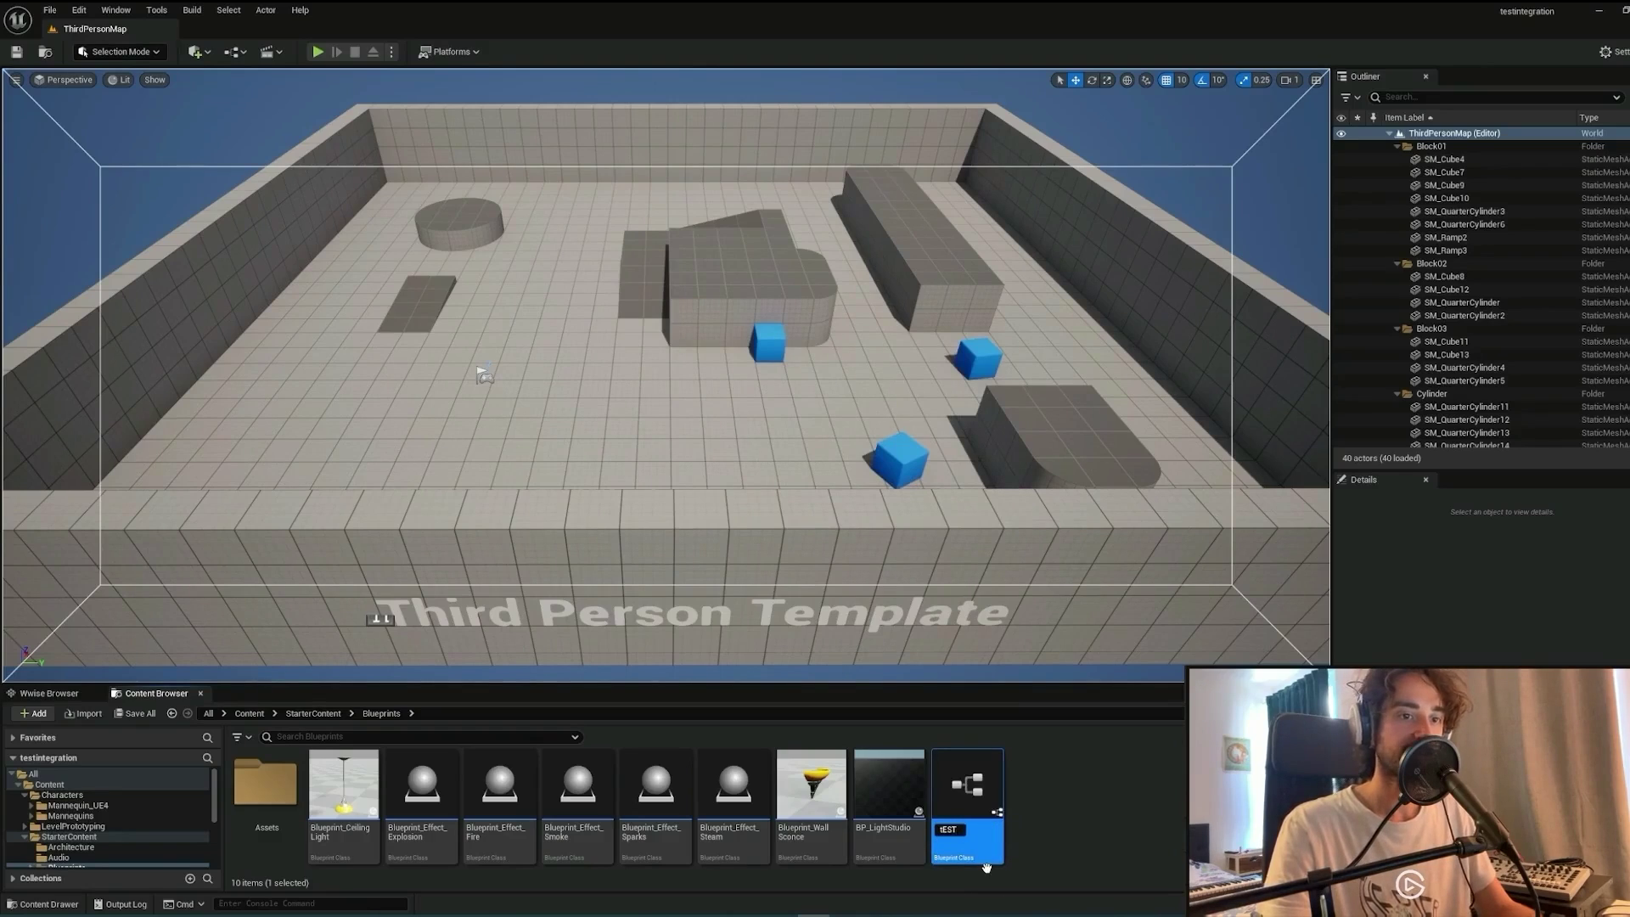
key(BackSpace)
key(BackSpace)
key(BackSpace)
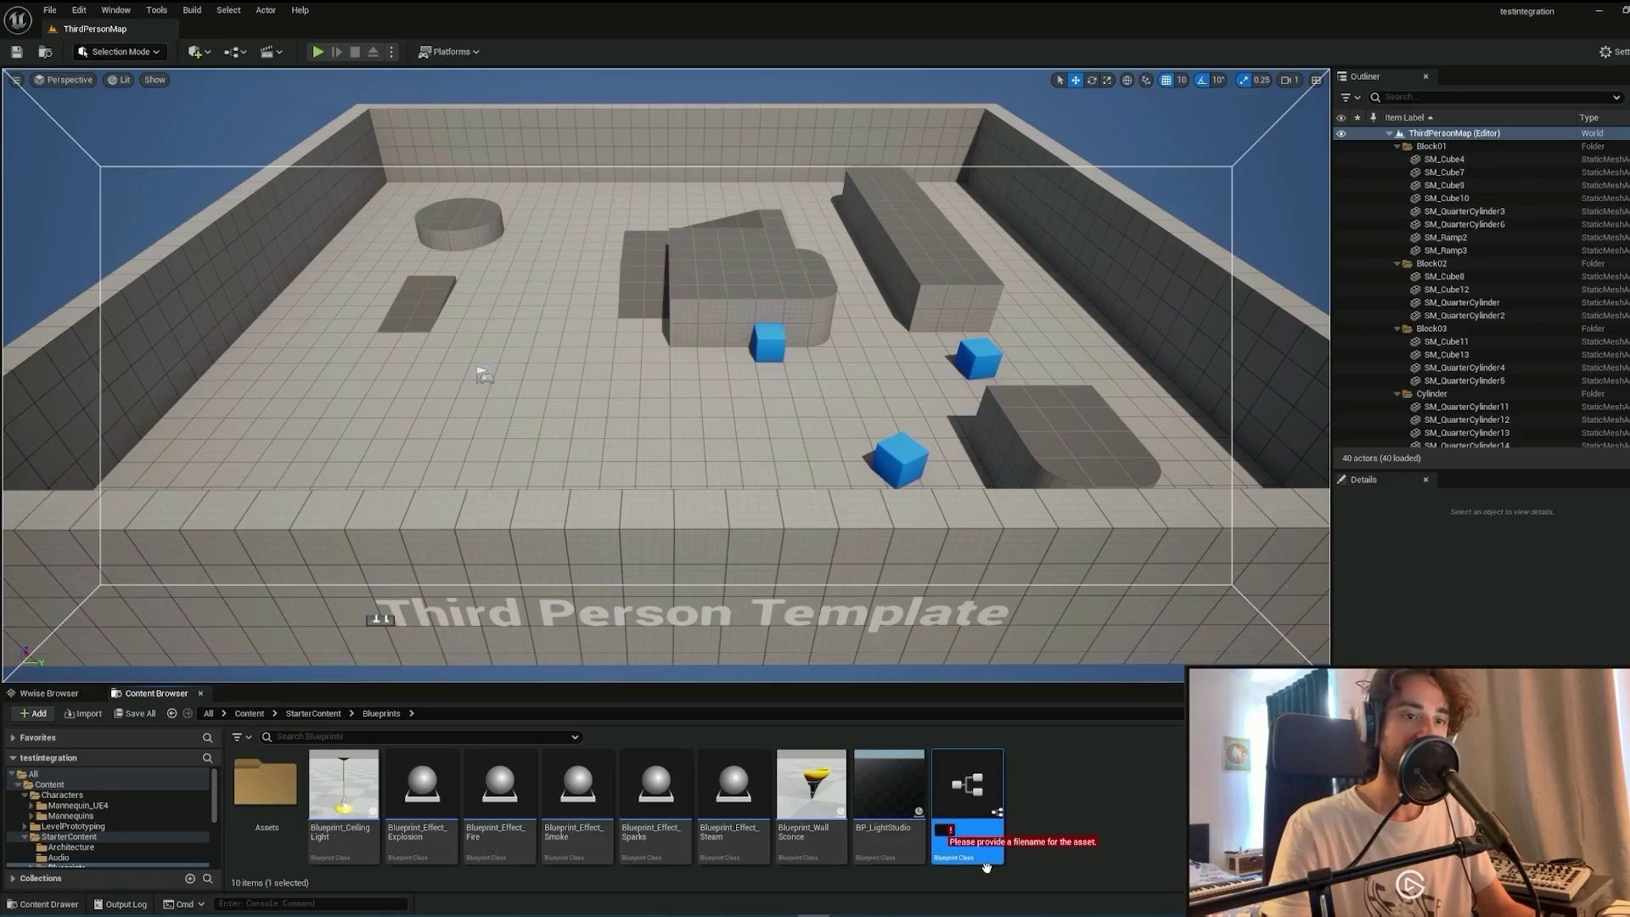
text(T)
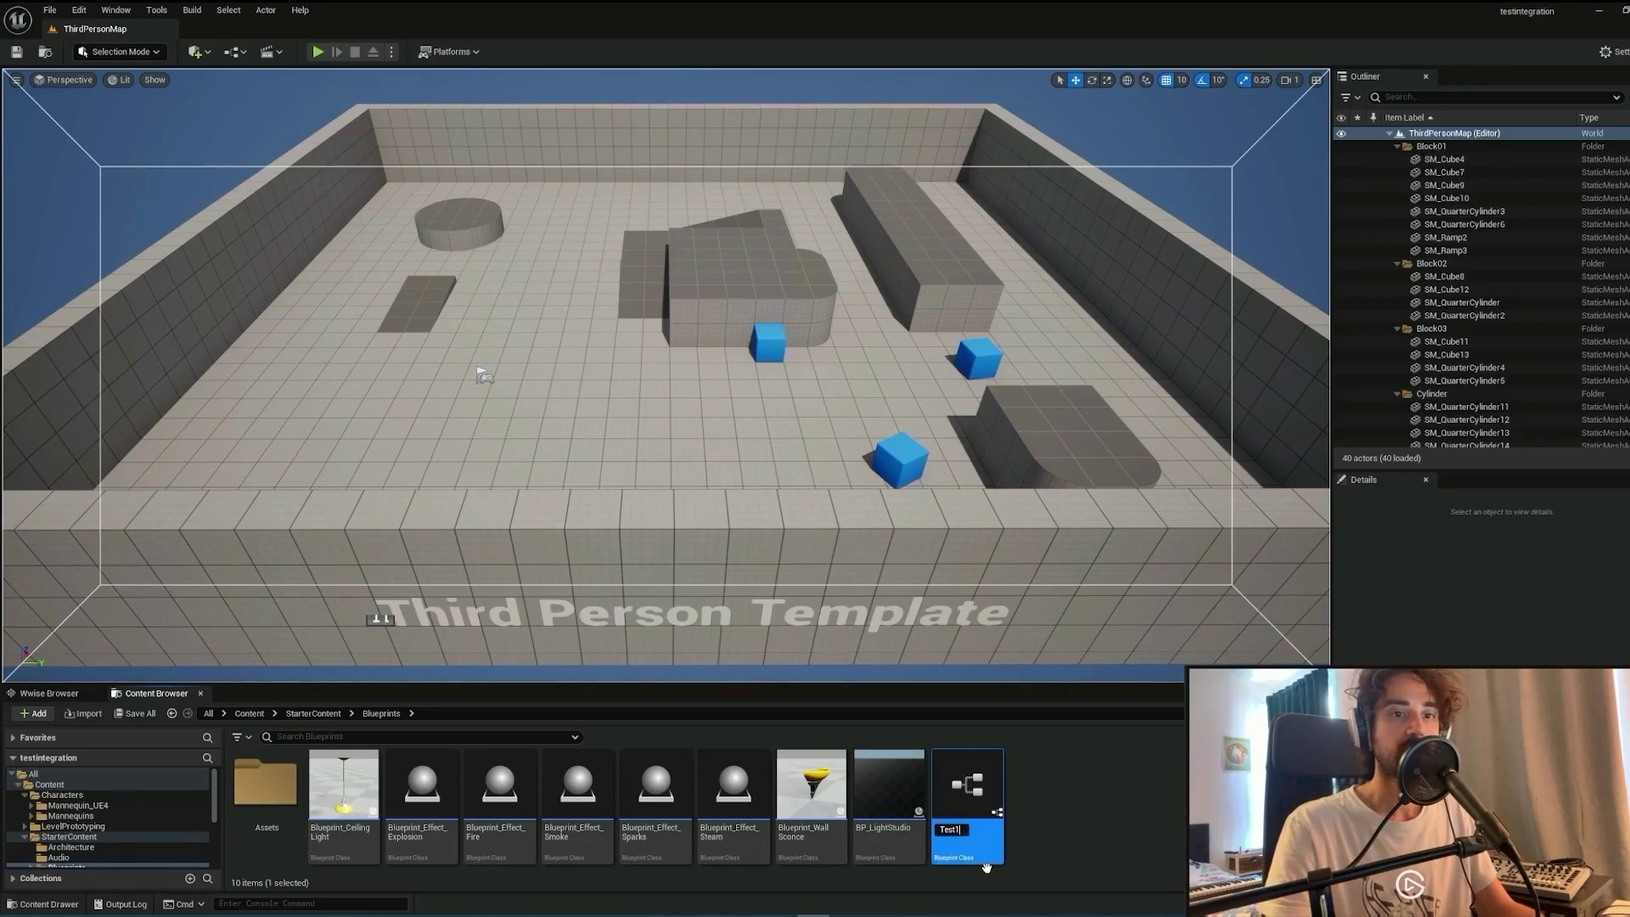
text(est1)
key(Return)
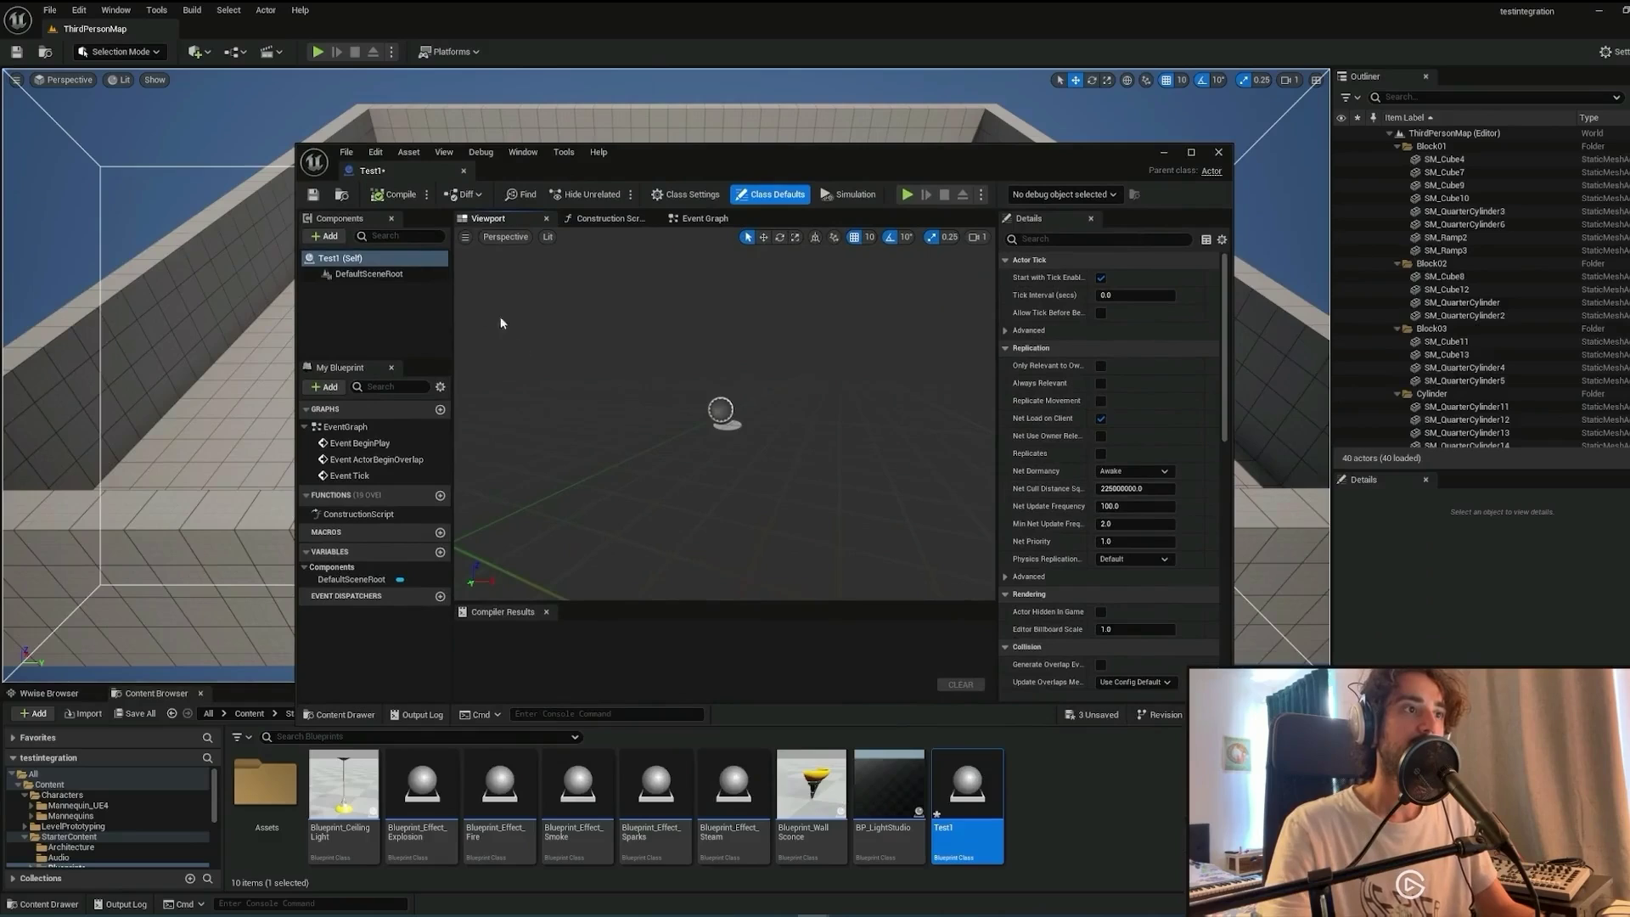
In the Event Graph, add a Post Event node after BeginPlay posting the Test1 Ak event.
click(704, 218)
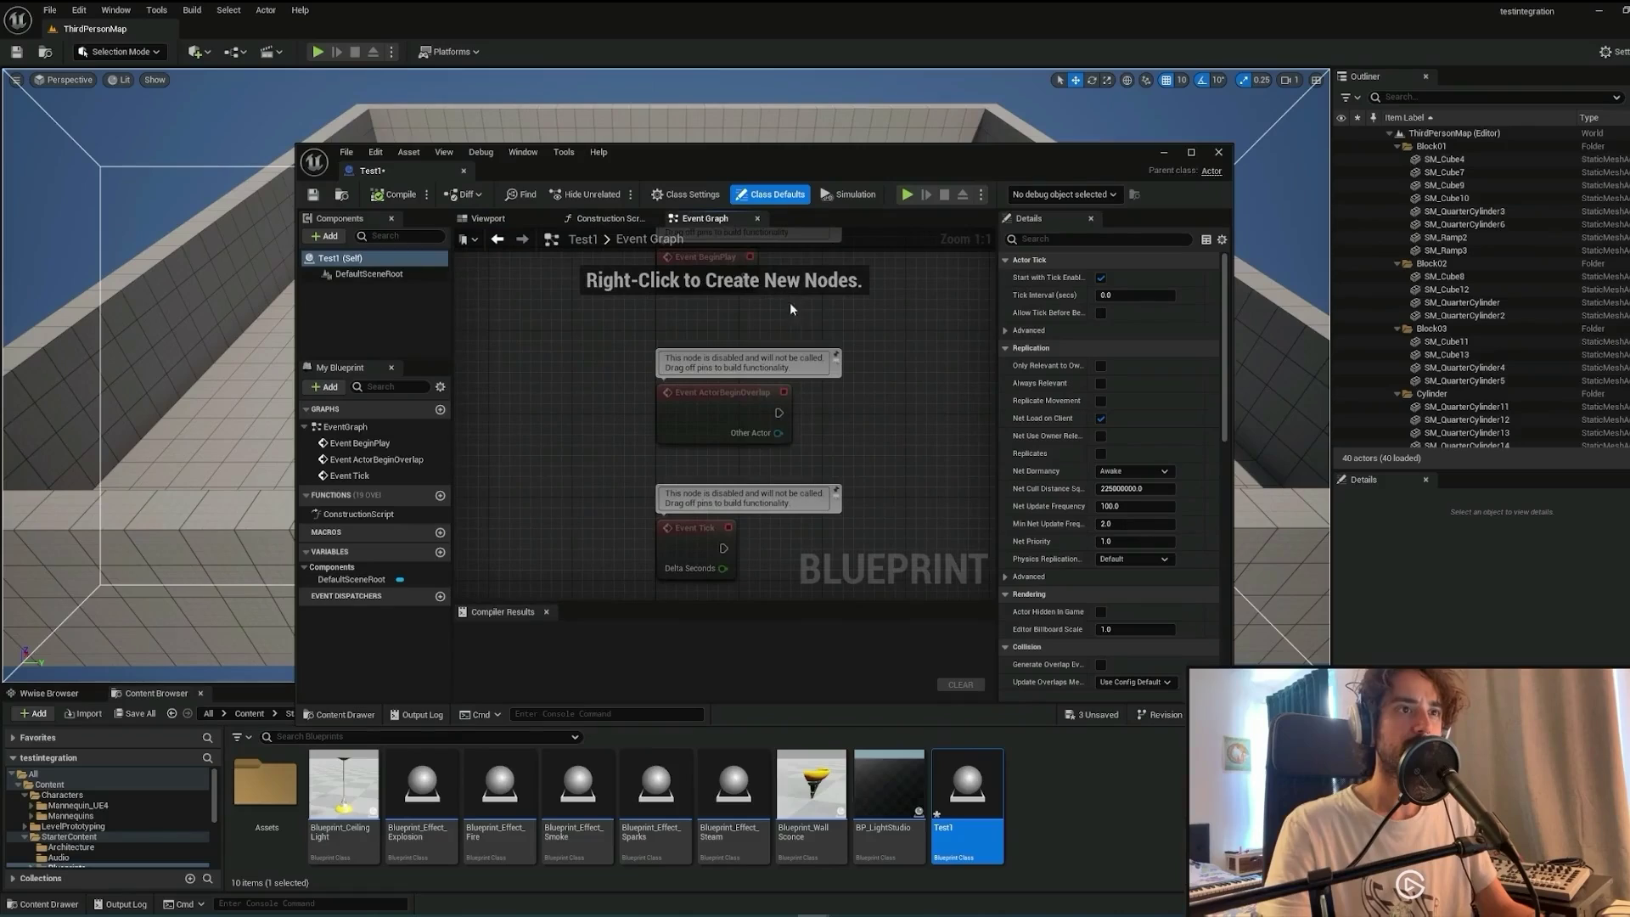
drag(826, 327, 790, 406)
drag(636, 374, 772, 381)
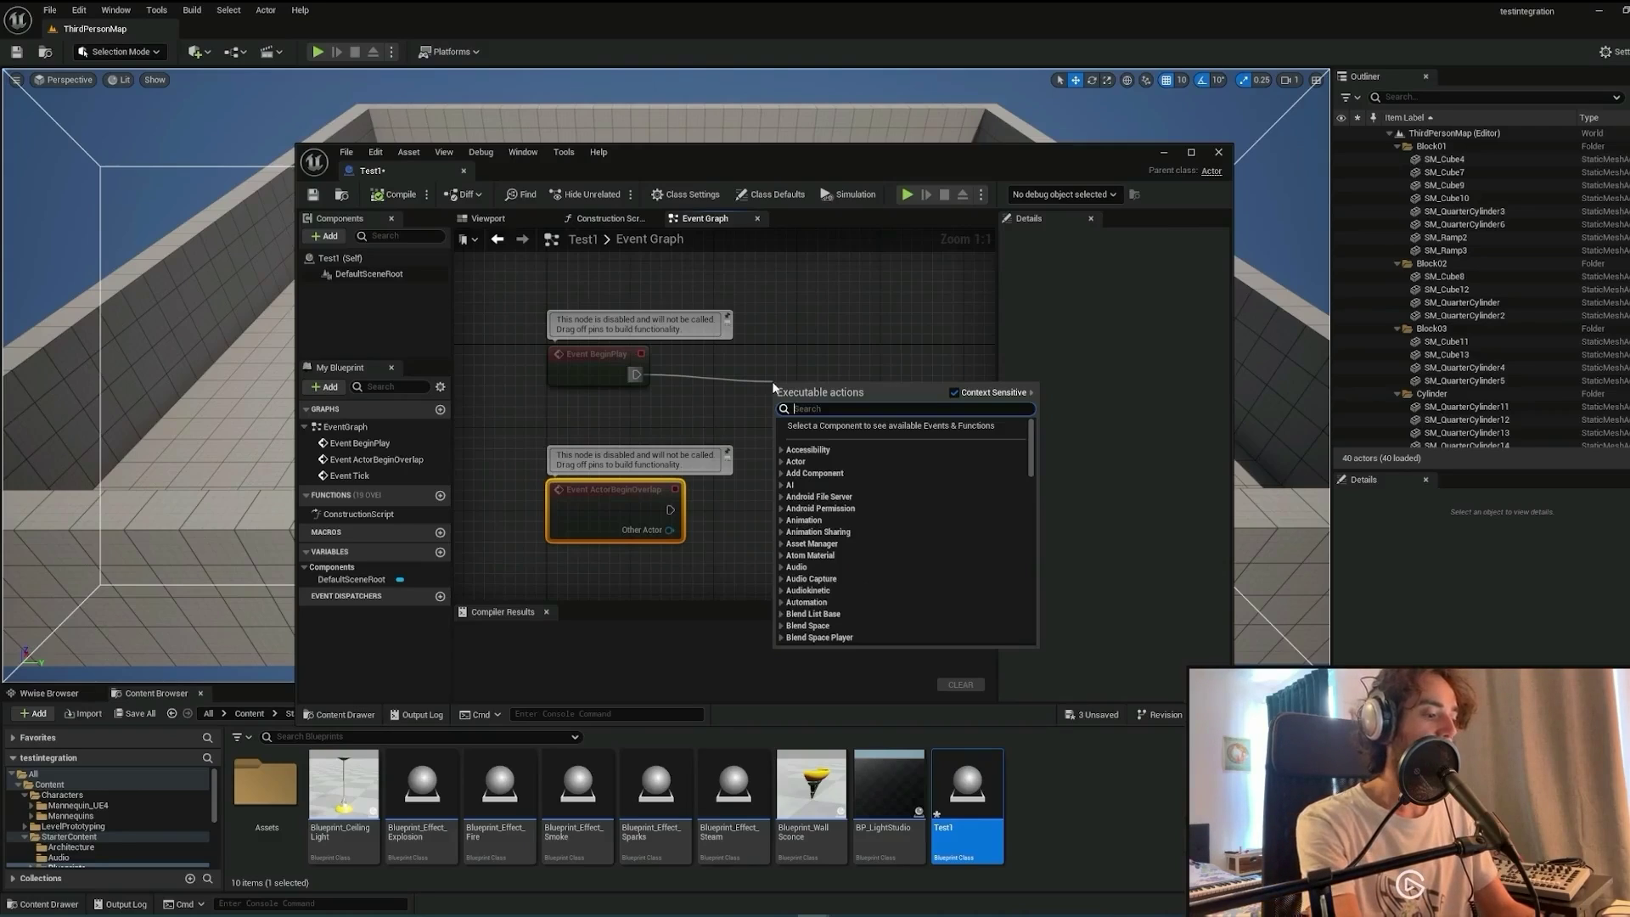
text(post)
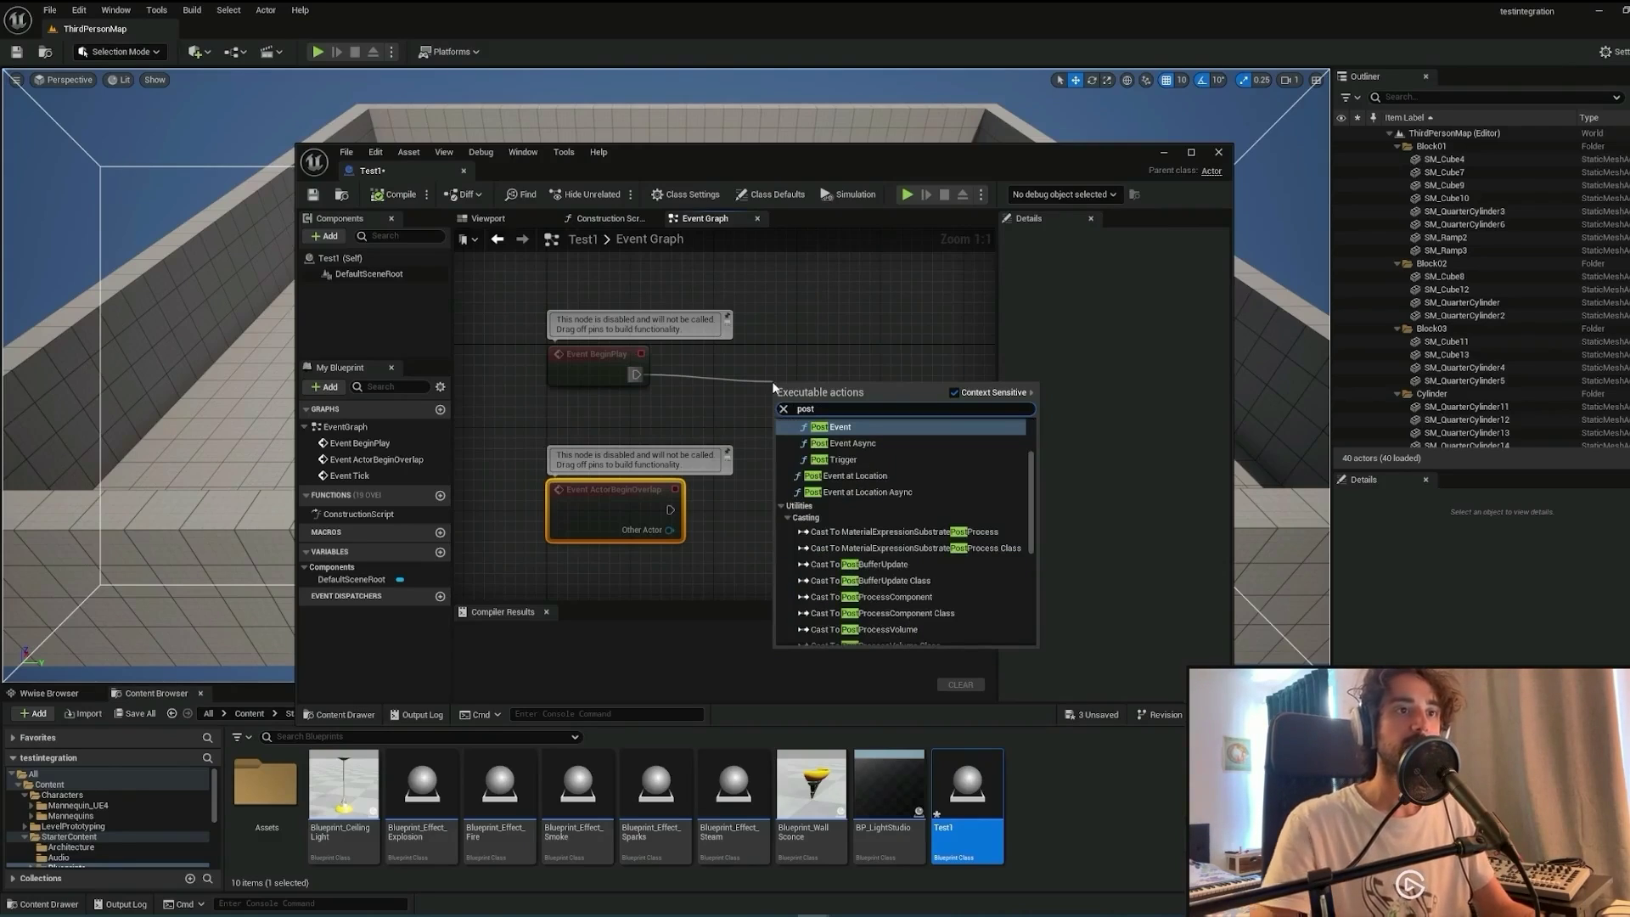
scroll(931, 449, up, 1)
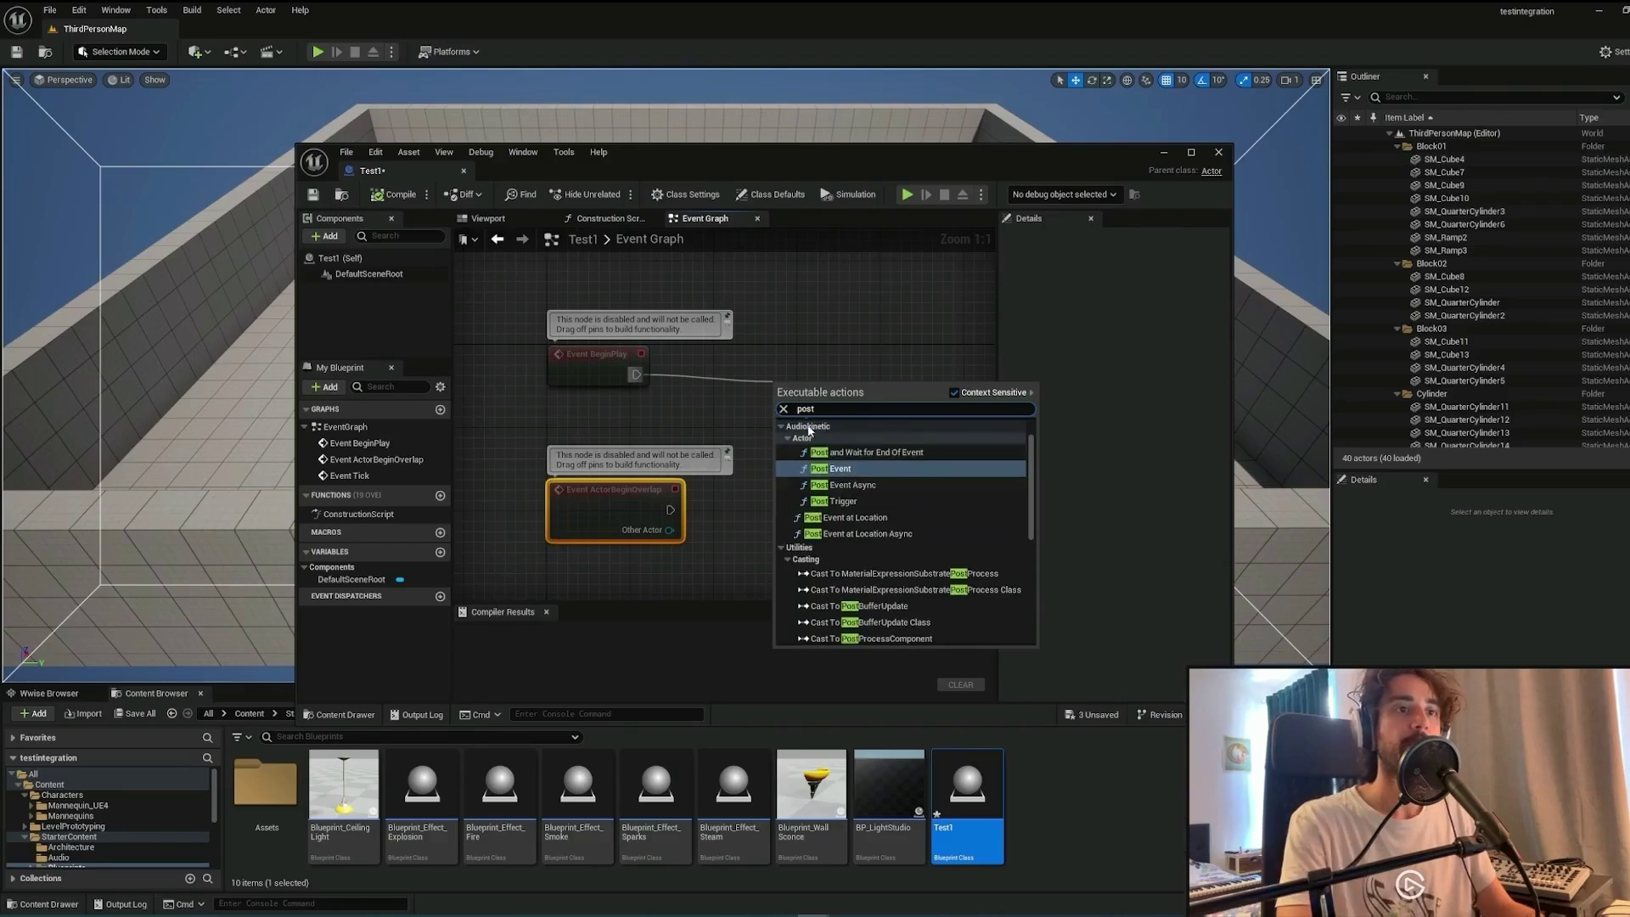
click(861, 473)
click(818, 436)
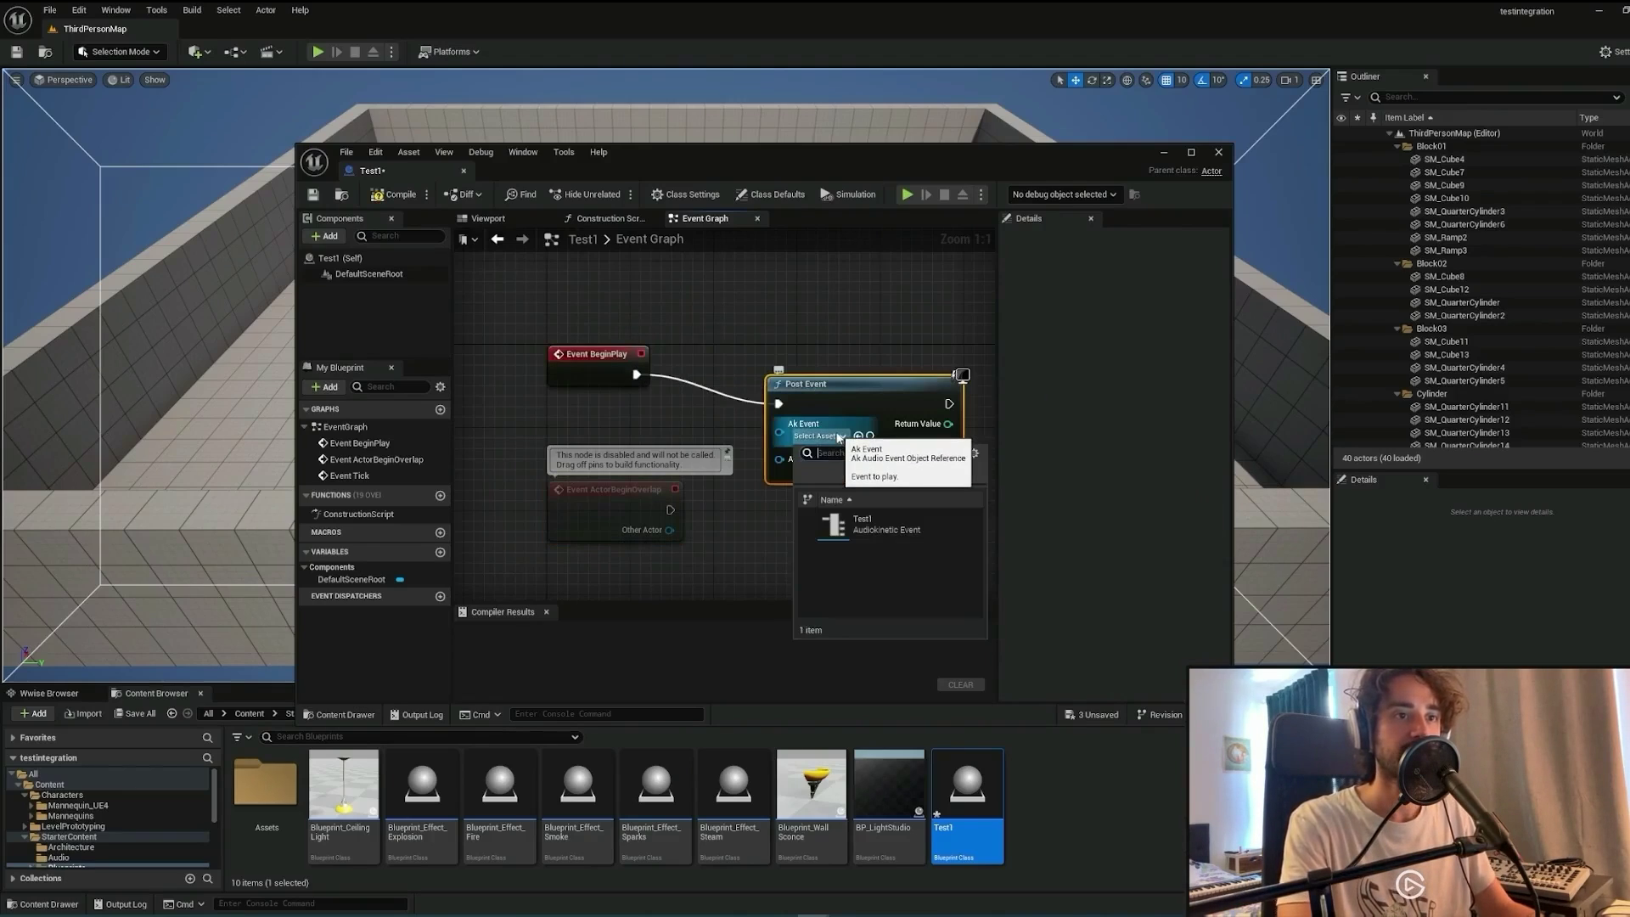
click(877, 529)
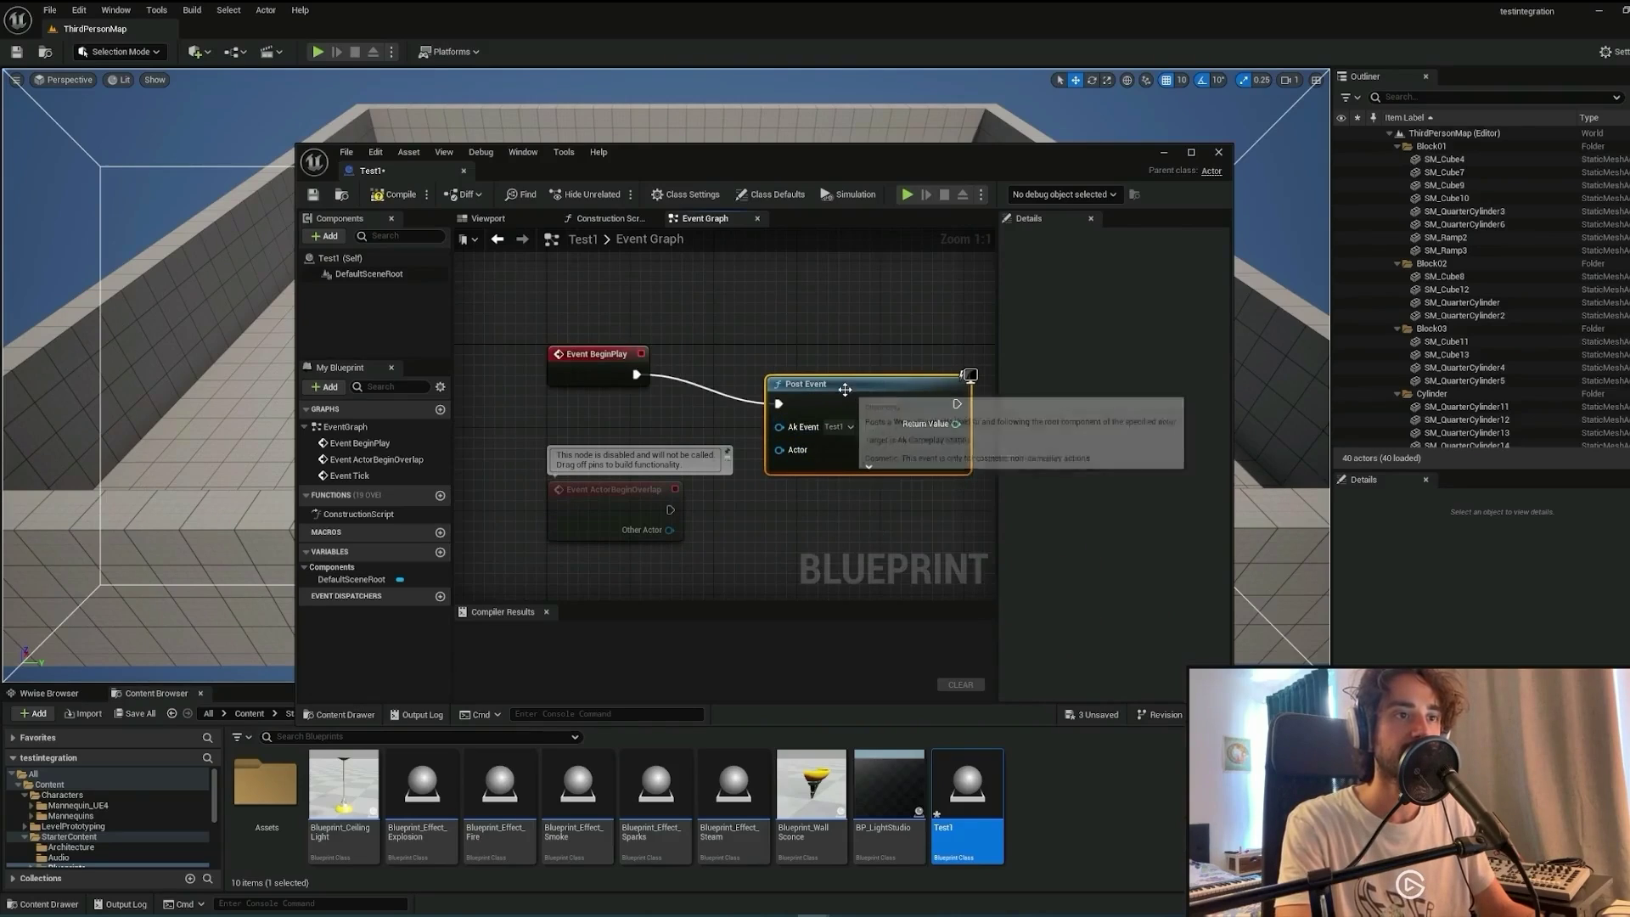
Wire a Self reference into the Post Event node's Actor input.
drag(844, 390, 792, 359)
drag(728, 419, 670, 431)
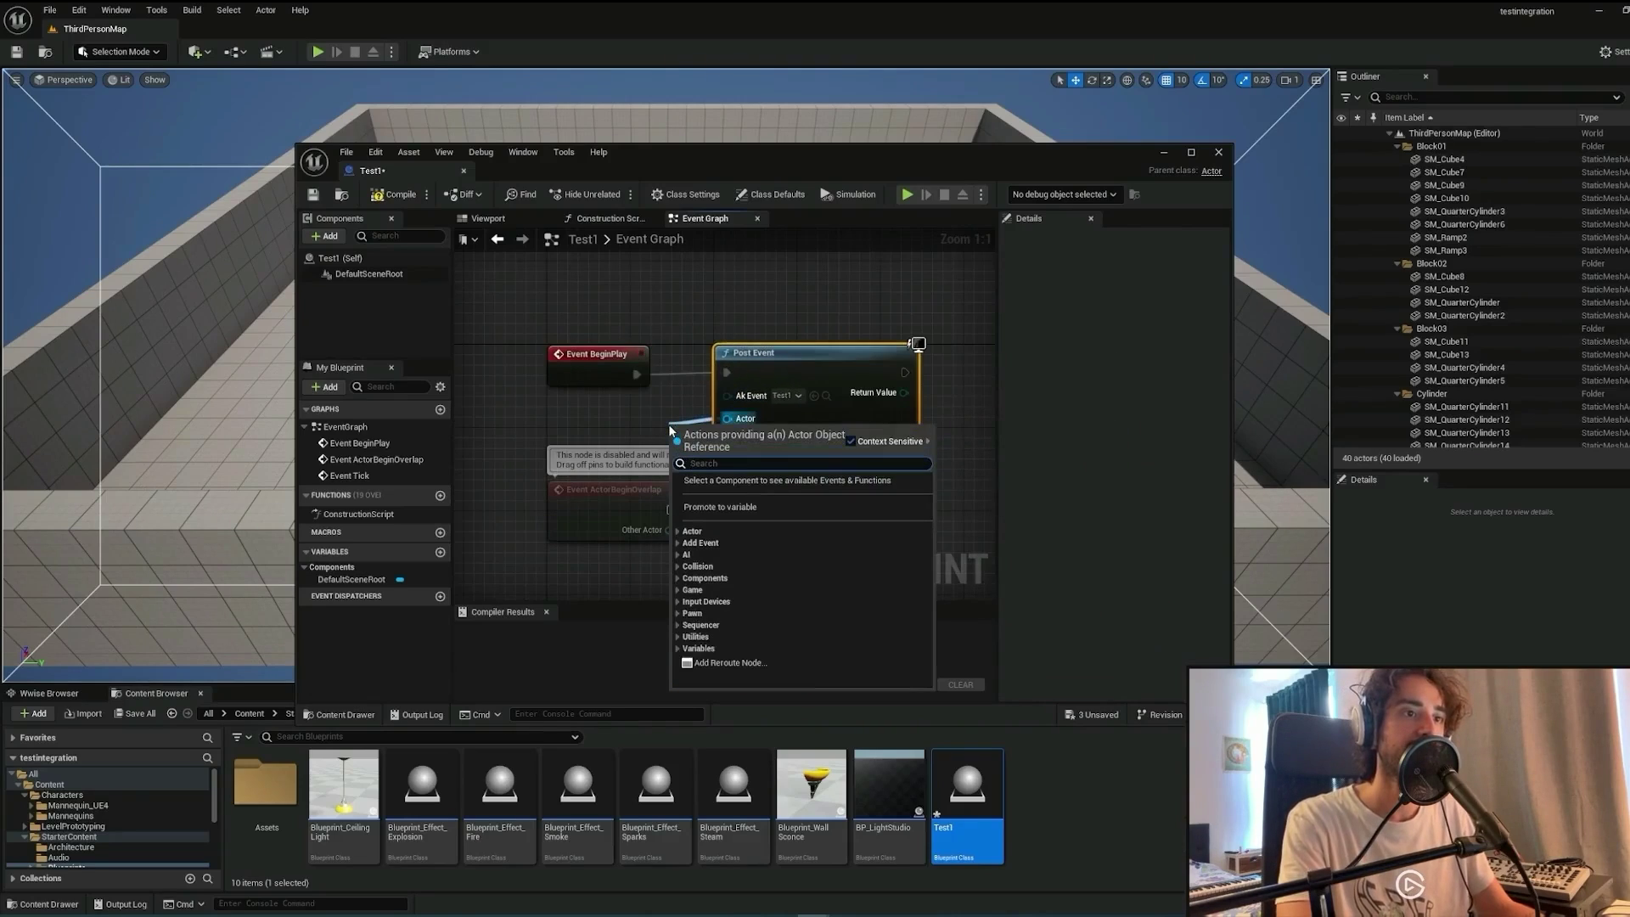
text(se)
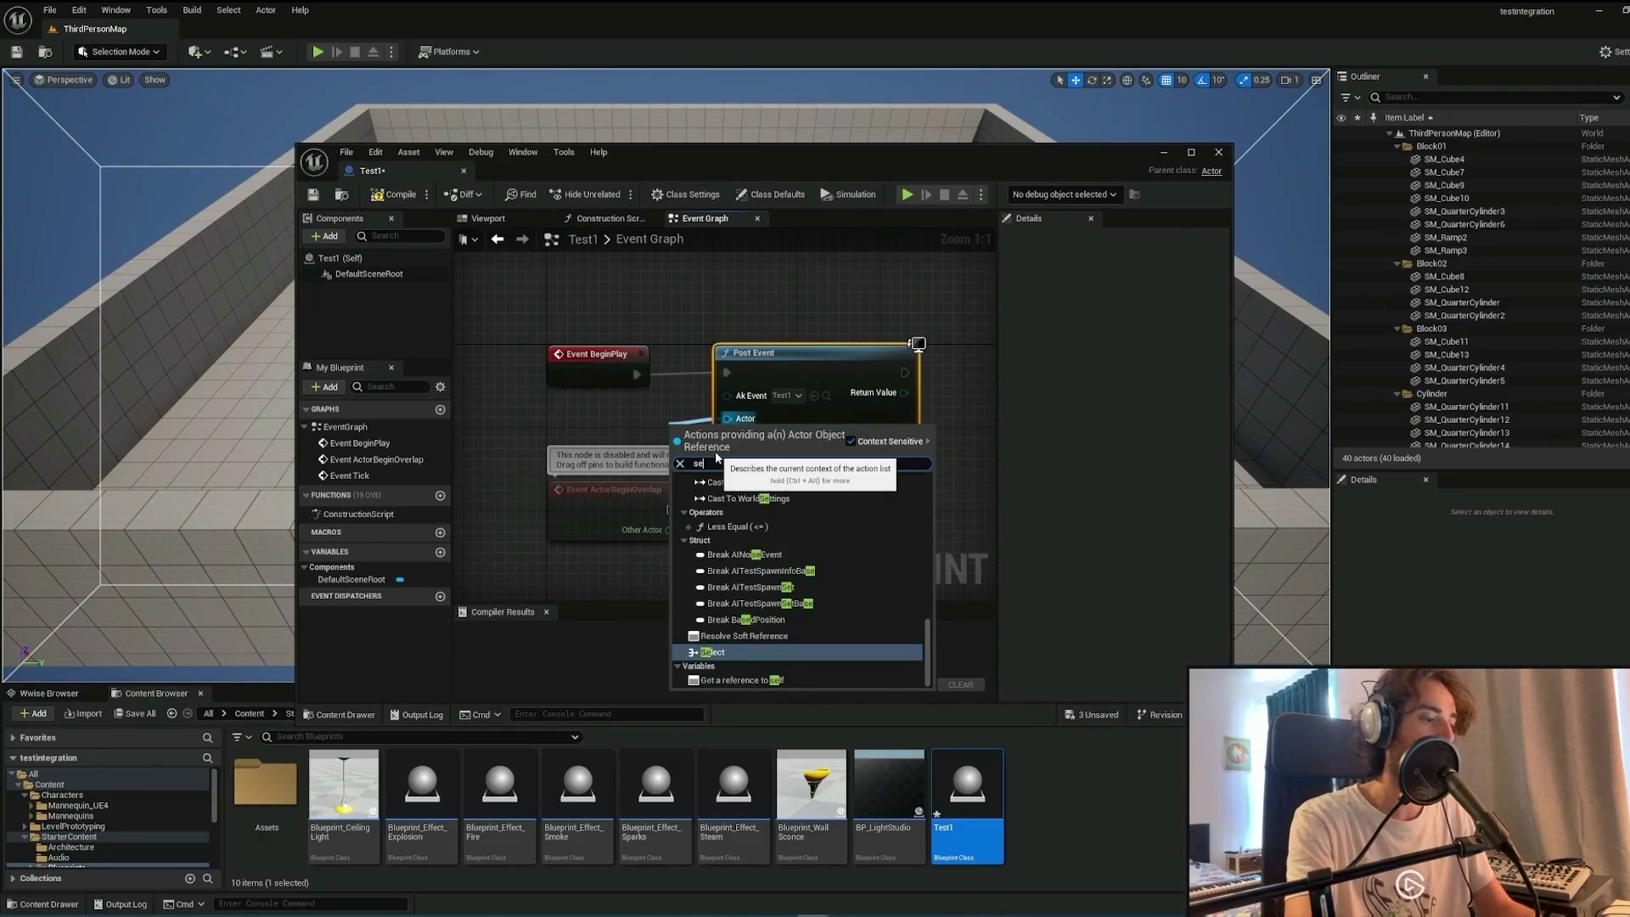
text(lfg)
key(BackSpace)
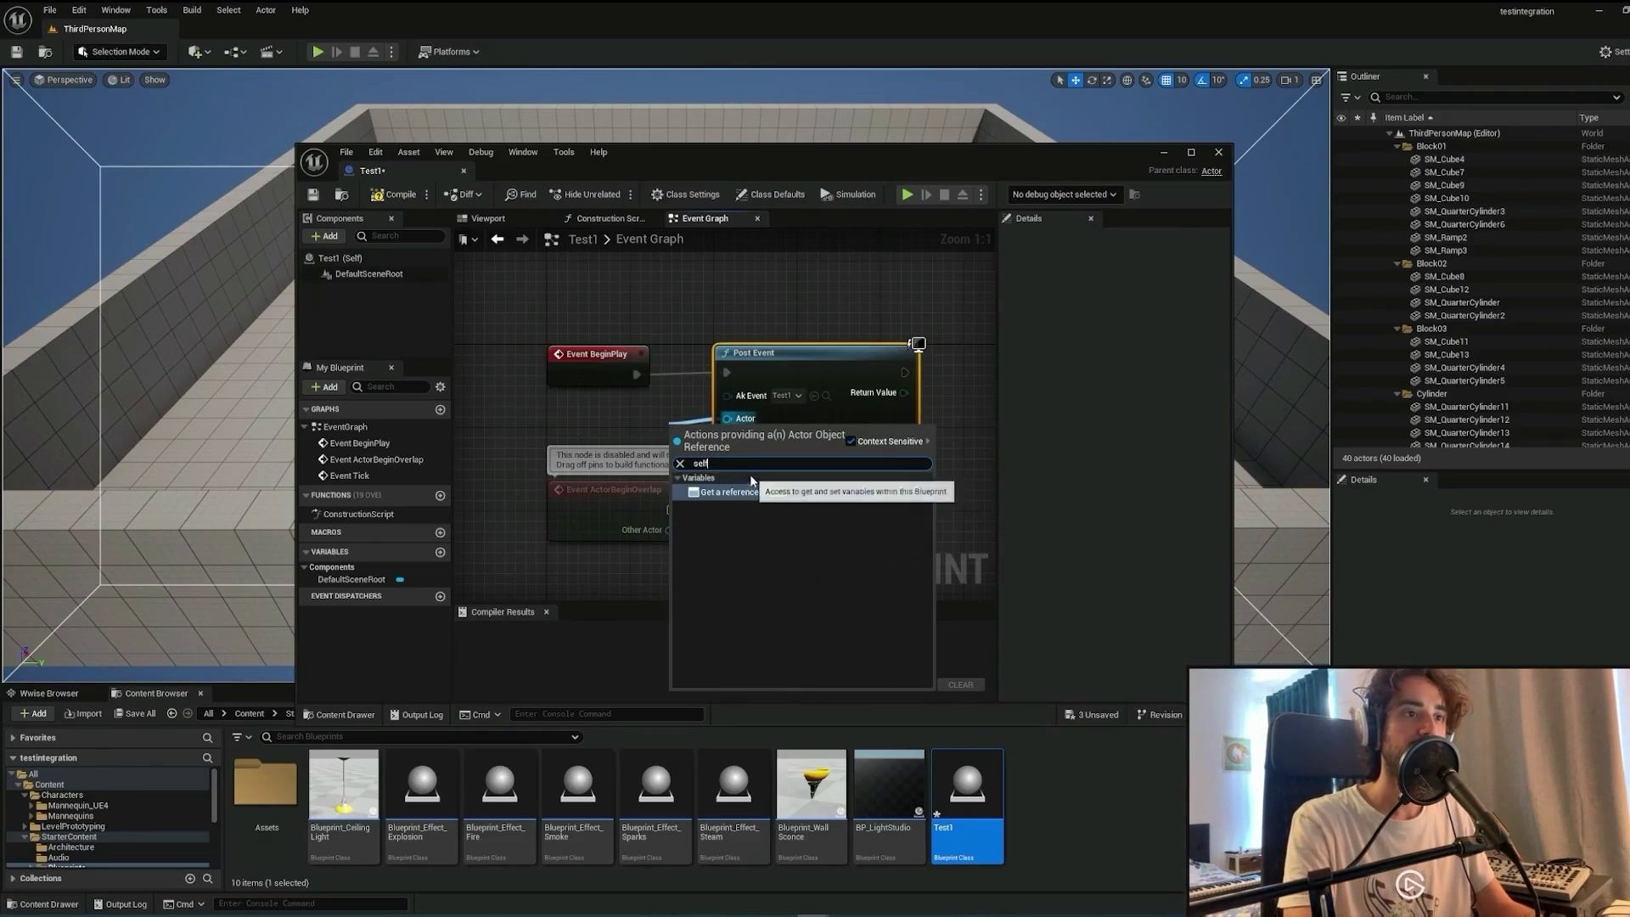
click(753, 498)
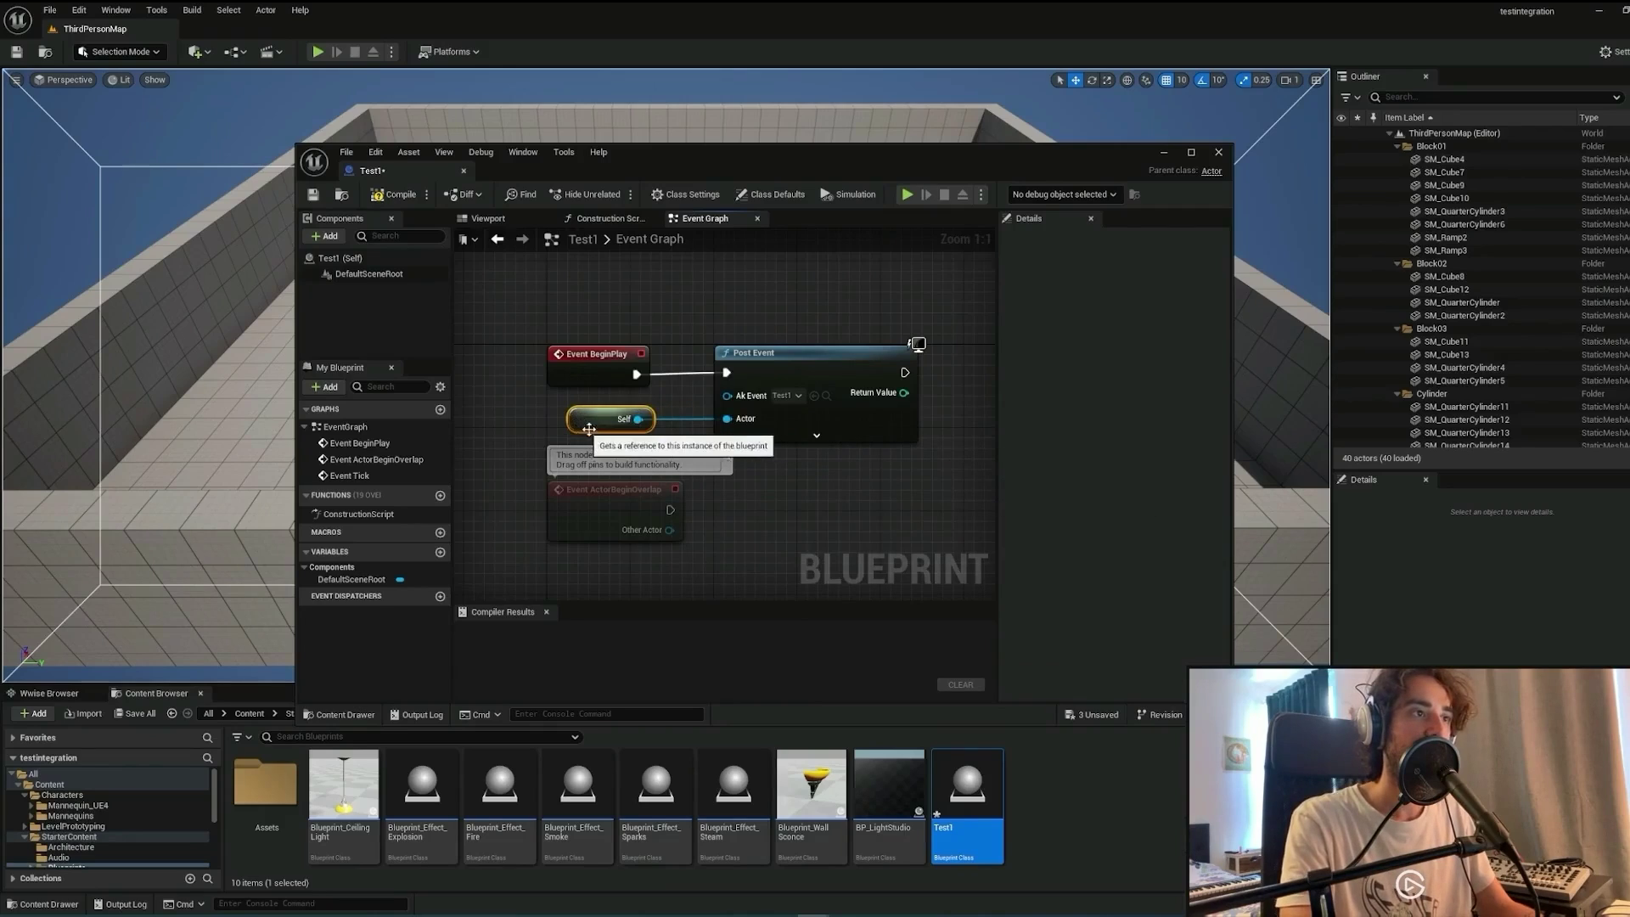
Add a Sphere component to the Test1 actor.
click(357, 259)
right_click(357, 264)
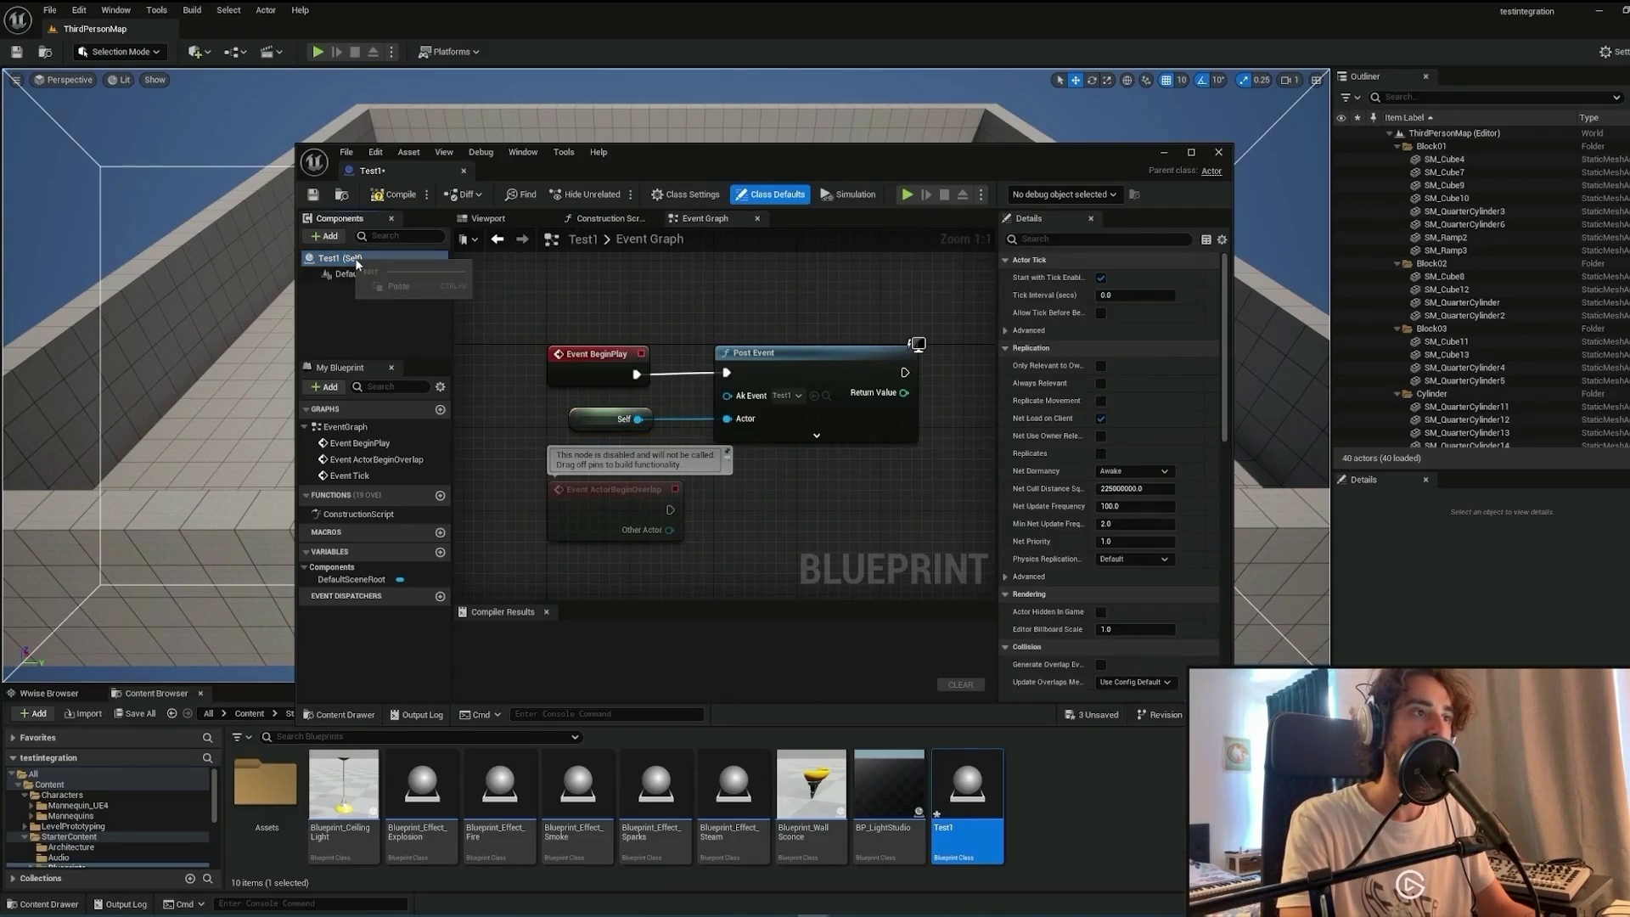
click(345, 319)
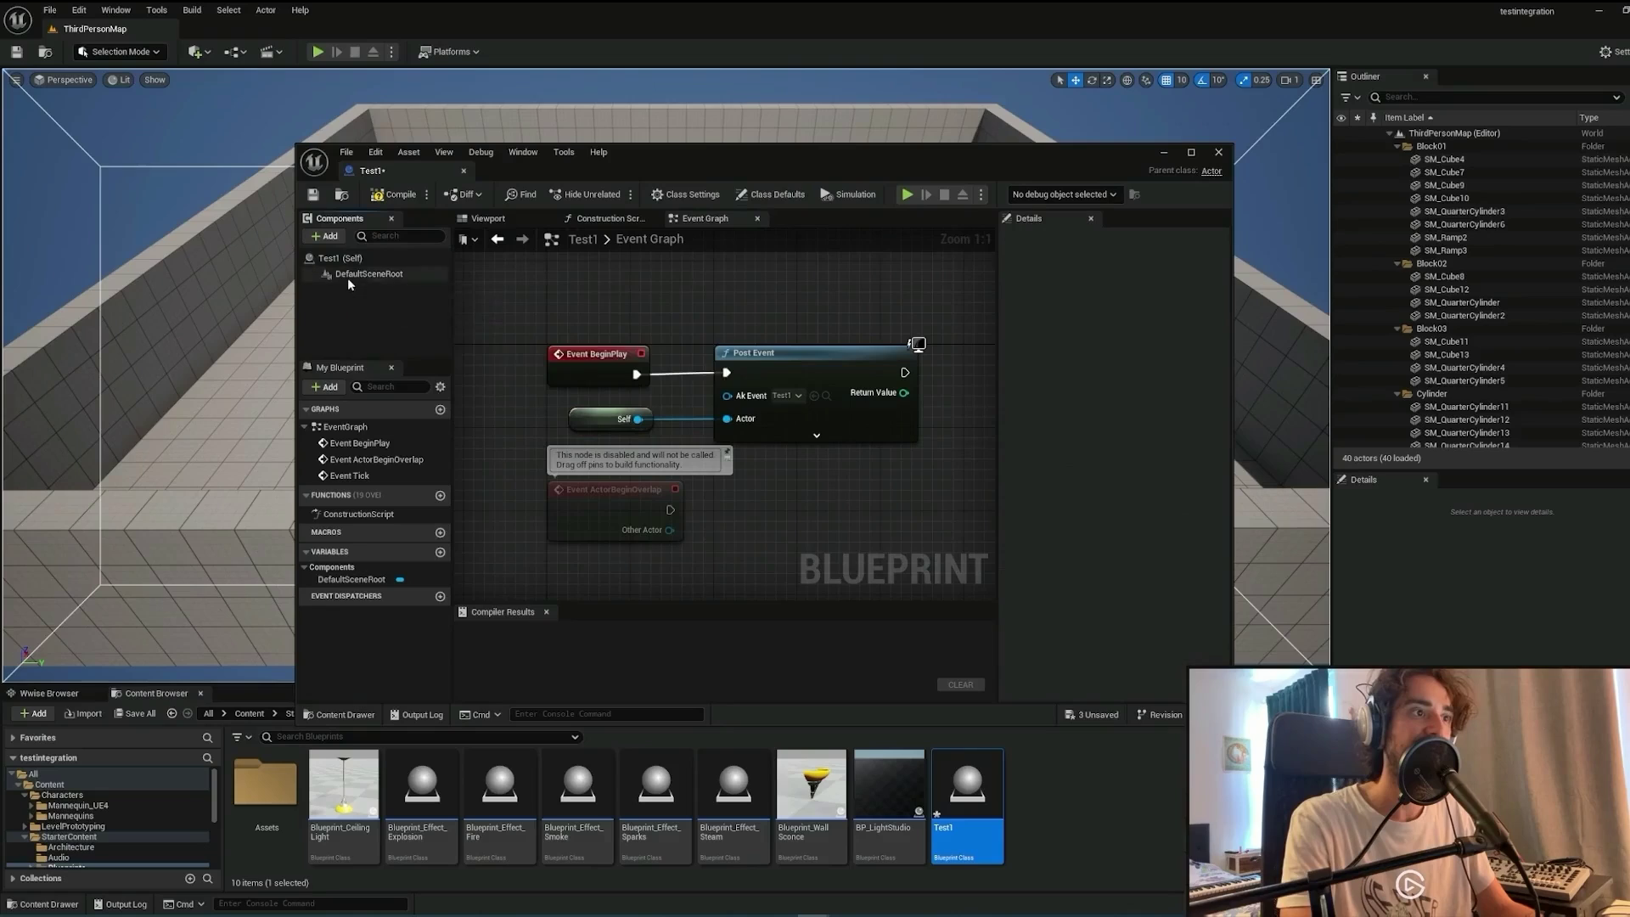
click(331, 237)
click(360, 415)
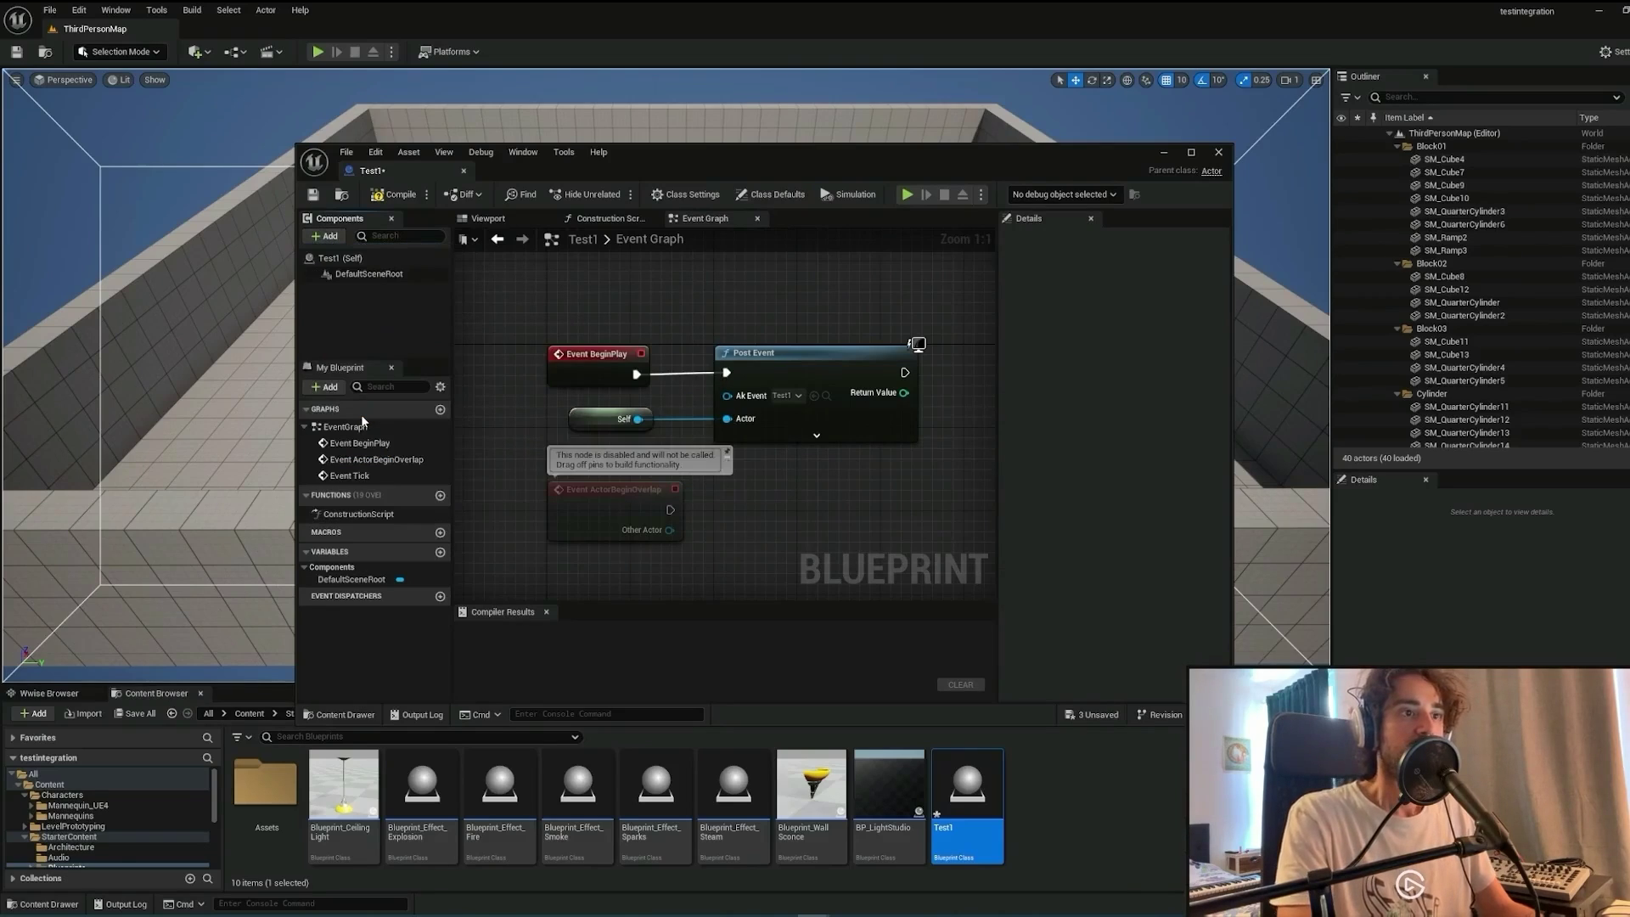
click(365, 313)
Check the sphere in the viewport preview, then compile and save Test1.
click(488, 218)
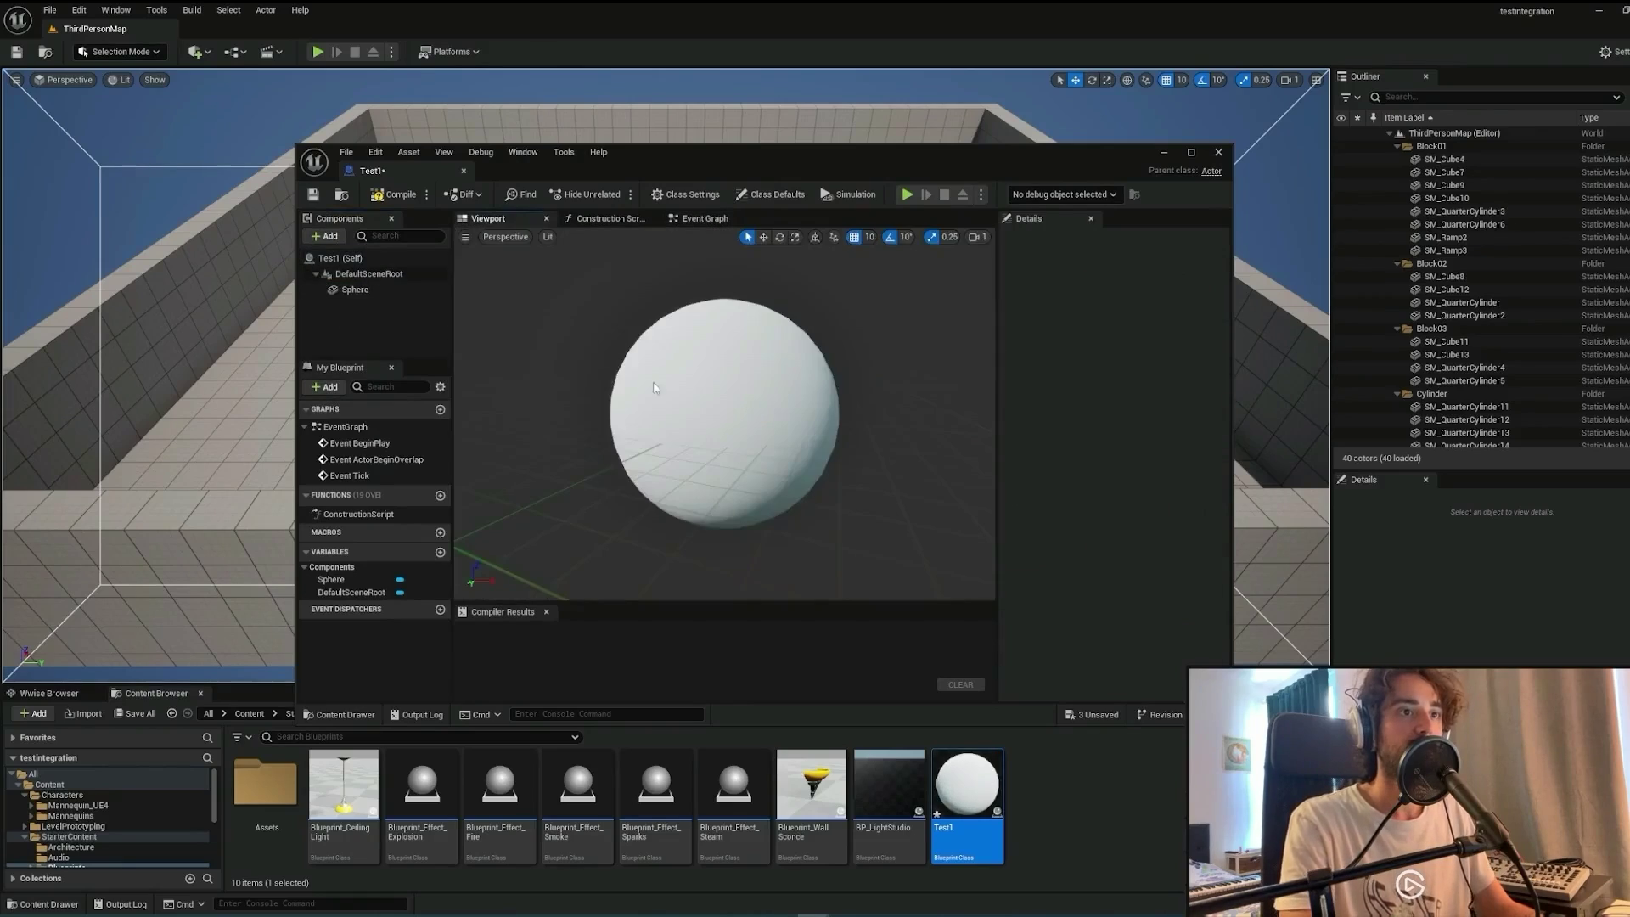
click(716, 437)
scroll(716, 437, down, 5)
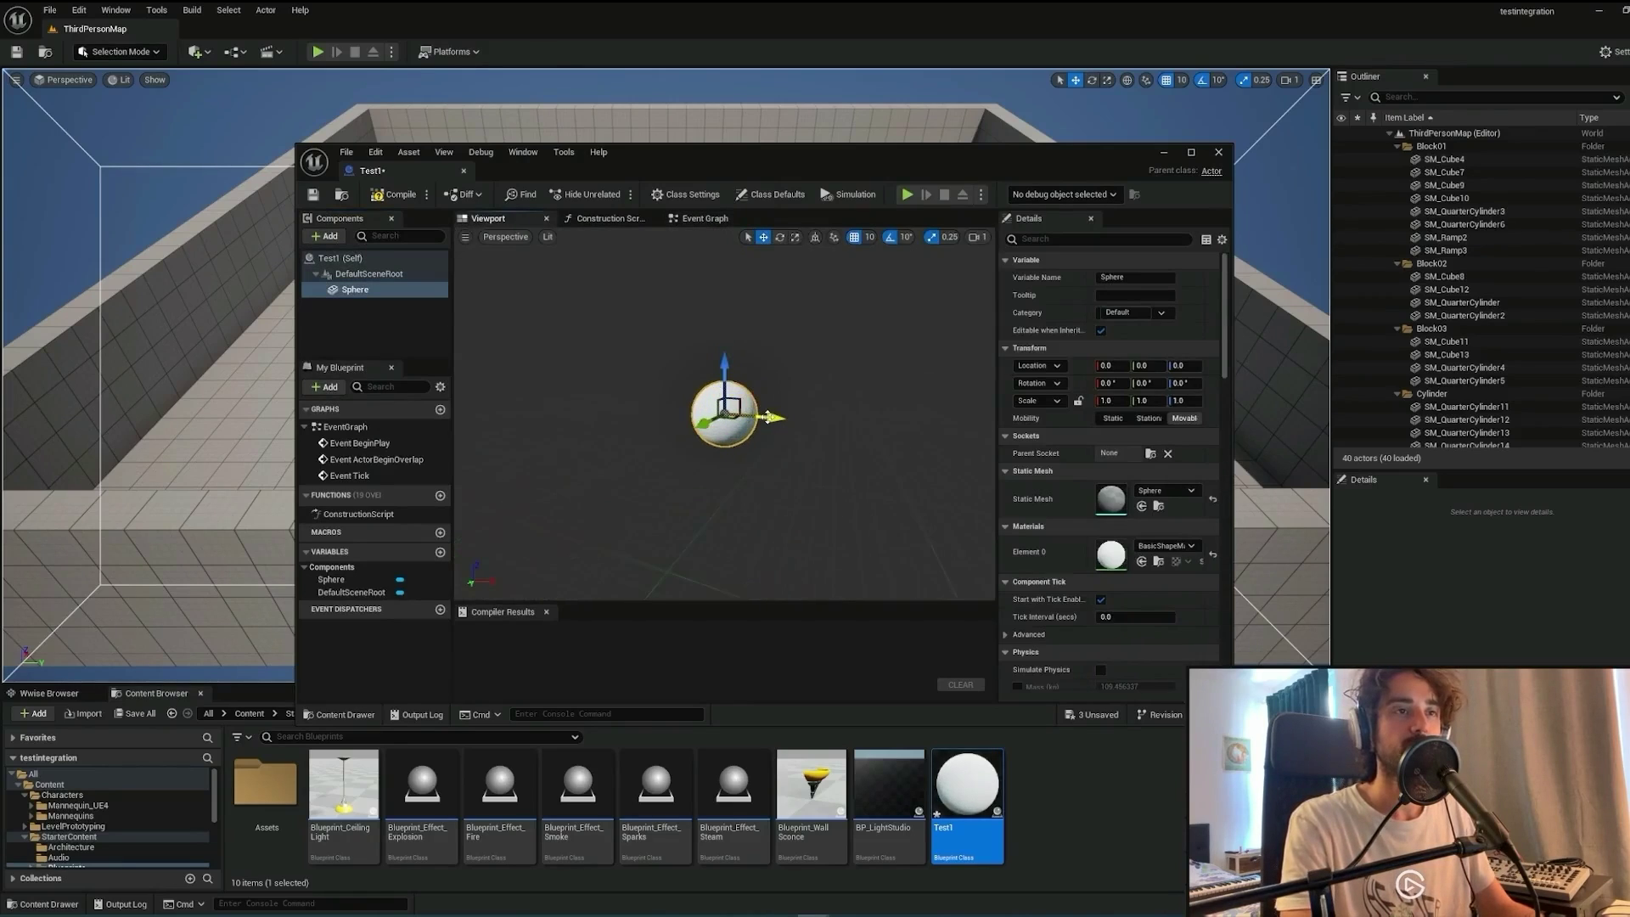
drag(722, 159, 699, 155)
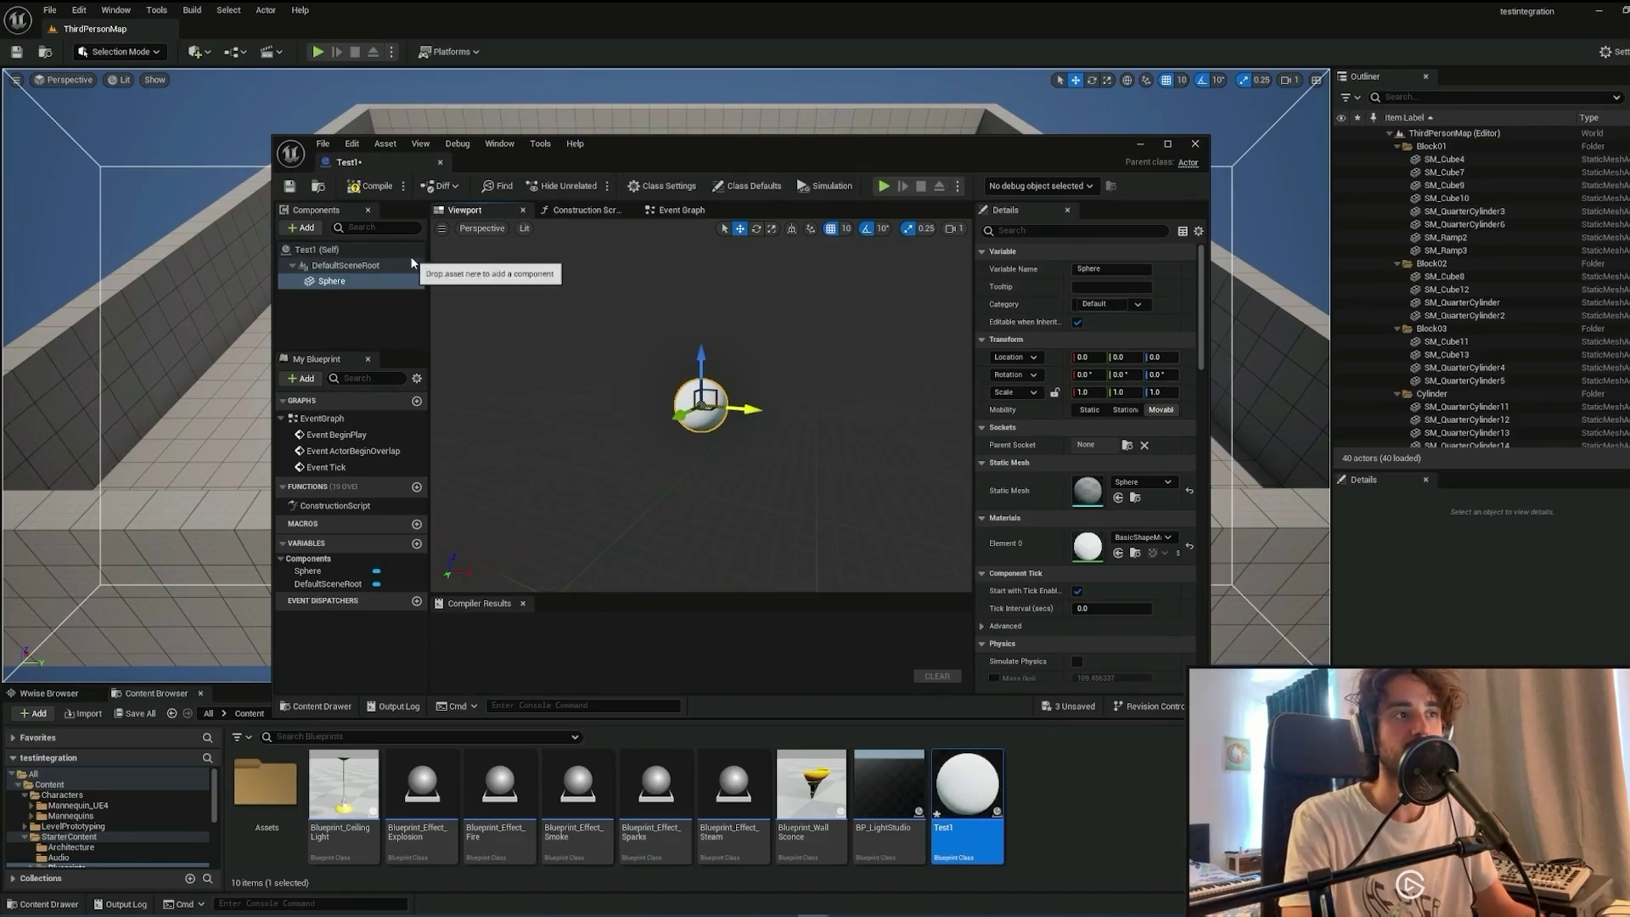
click(372, 187)
click(290, 194)
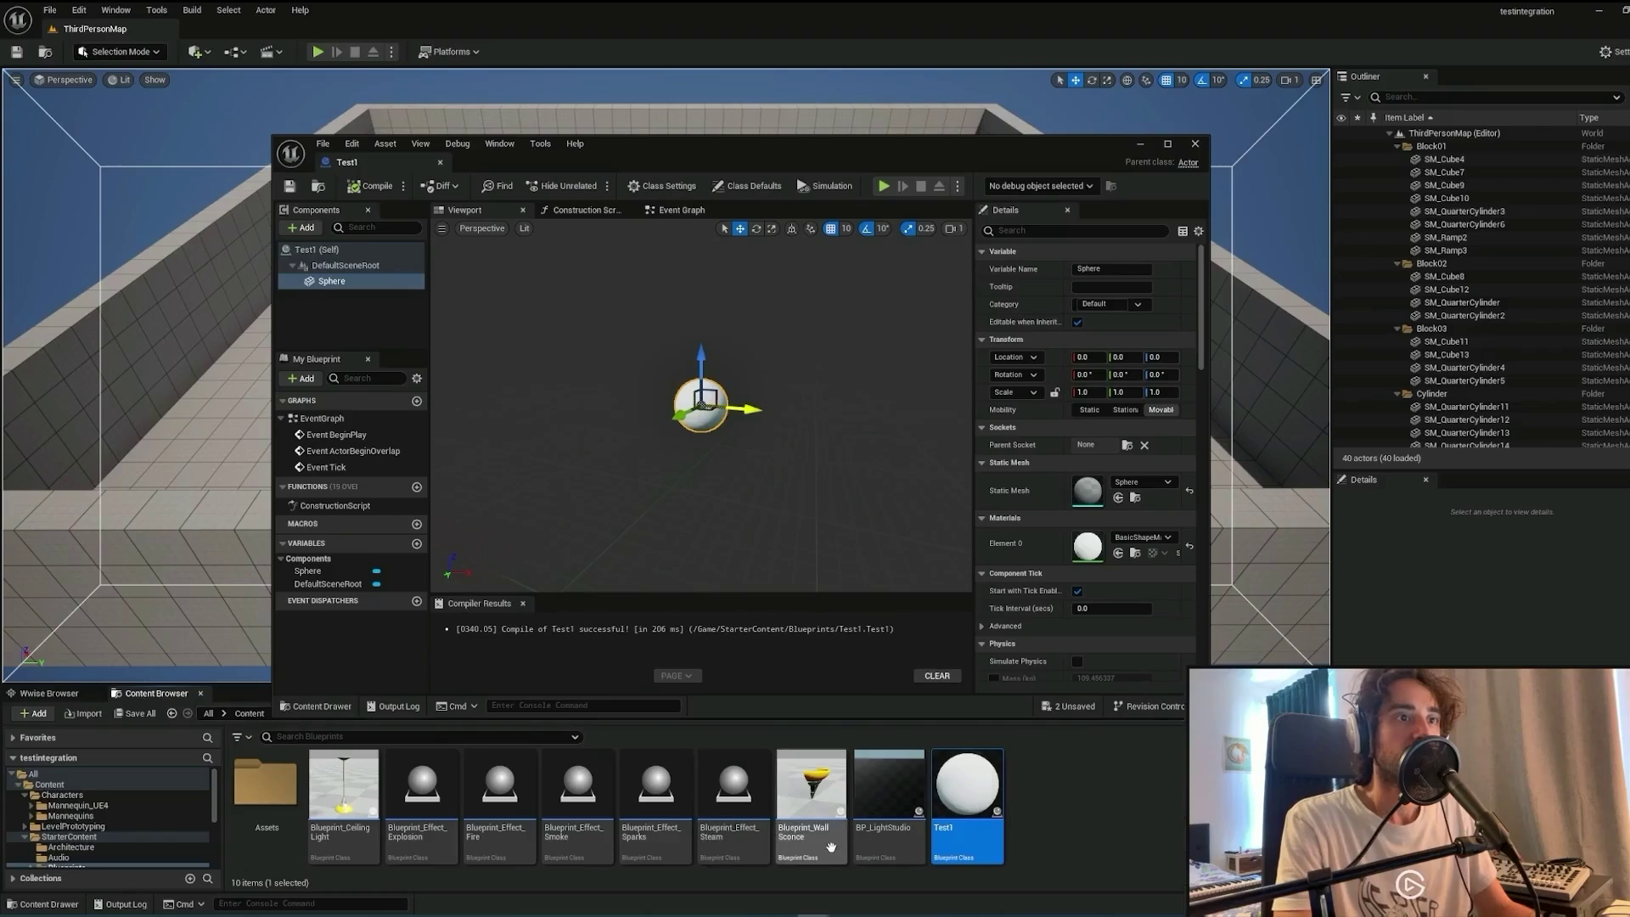
Close Test1, open the level blueprint, and add a Q key event node.
click(1194, 146)
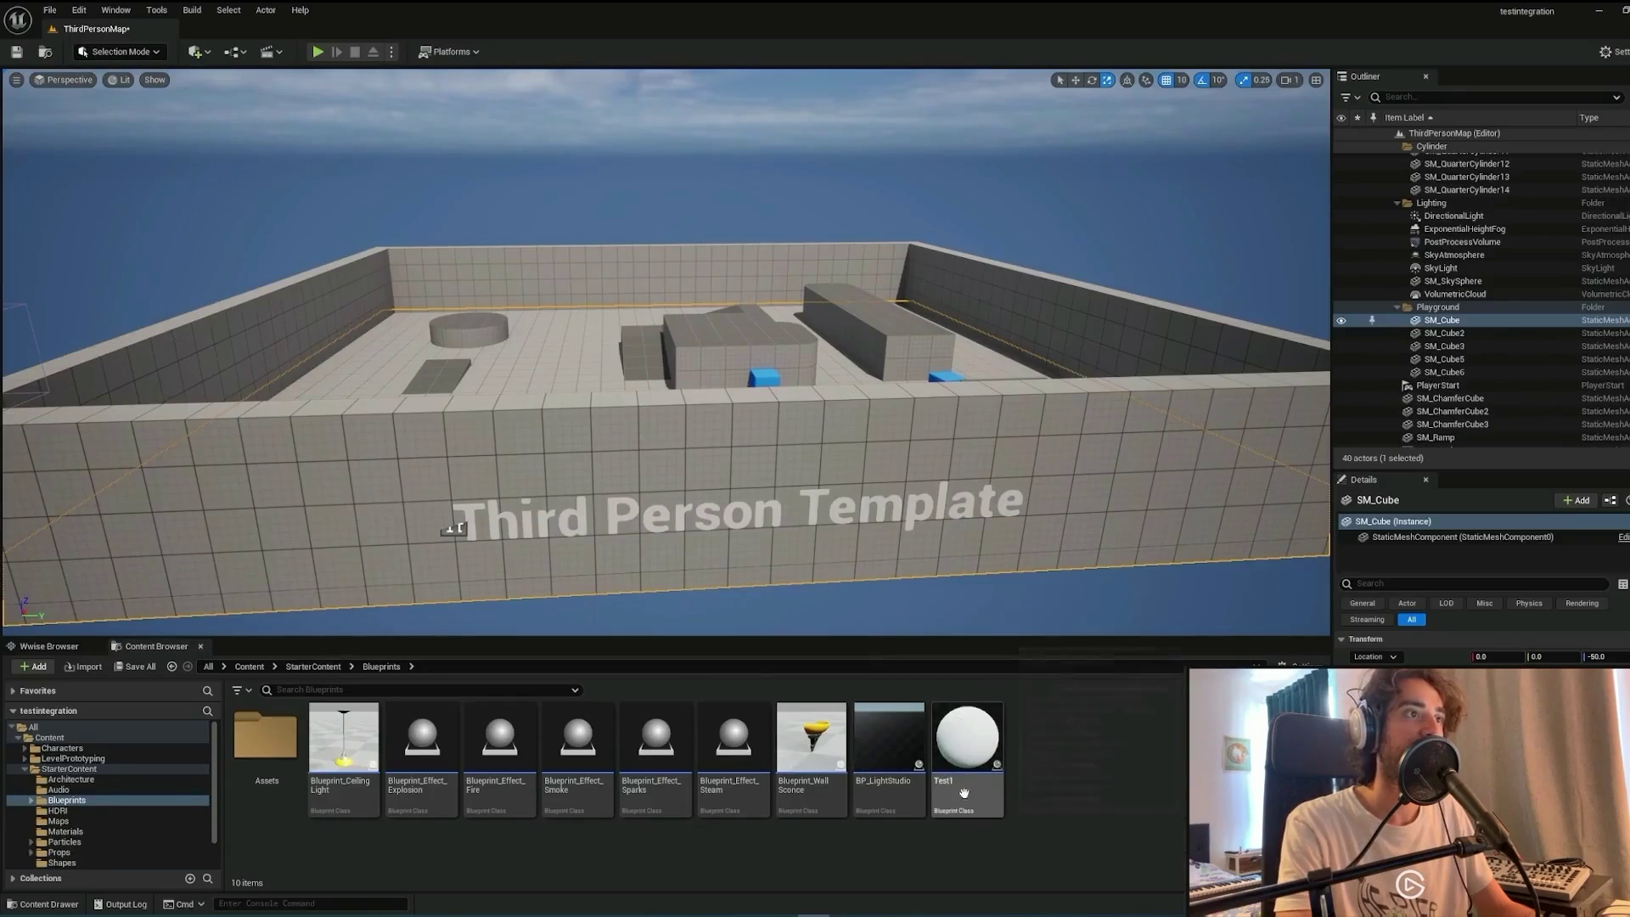
click(237, 51)
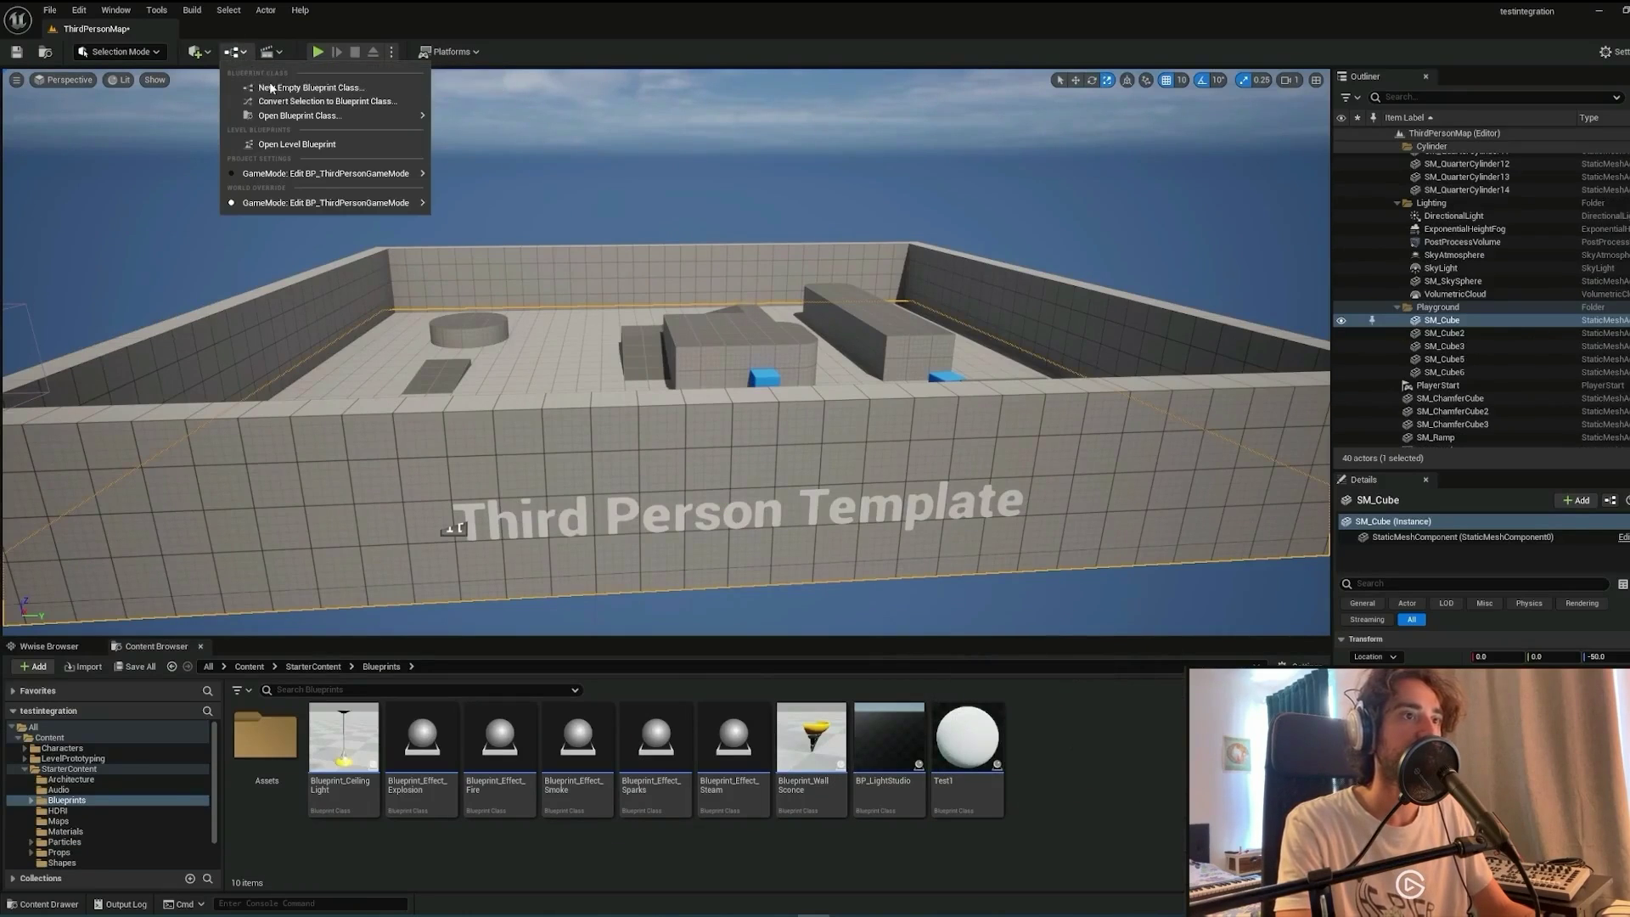
click(307, 145)
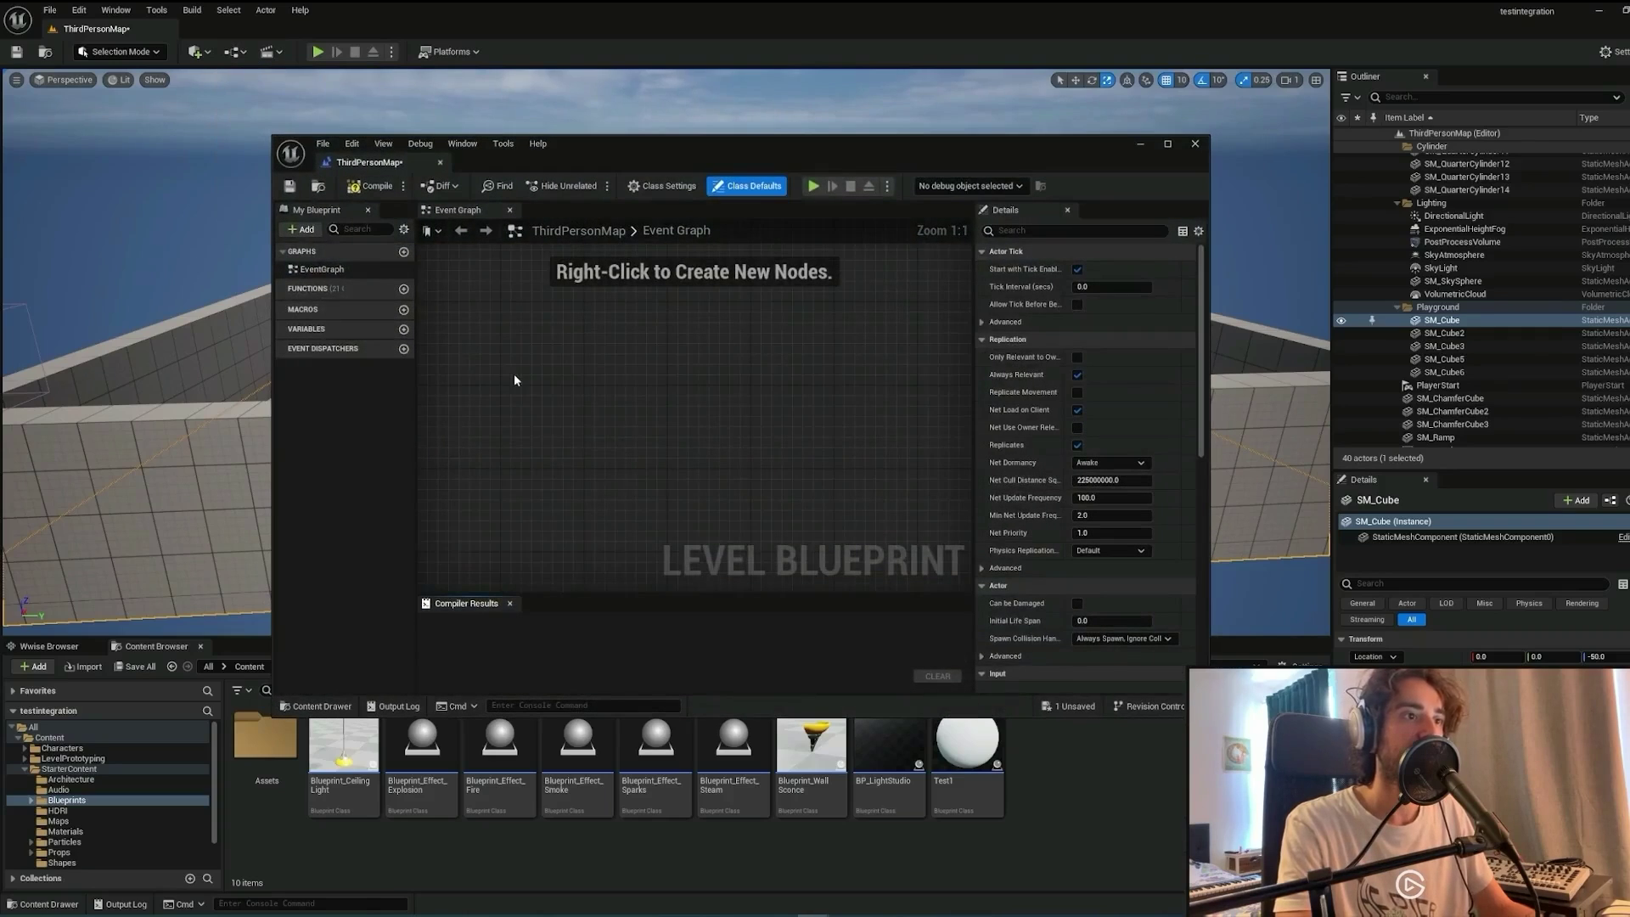
right_click(506, 363)
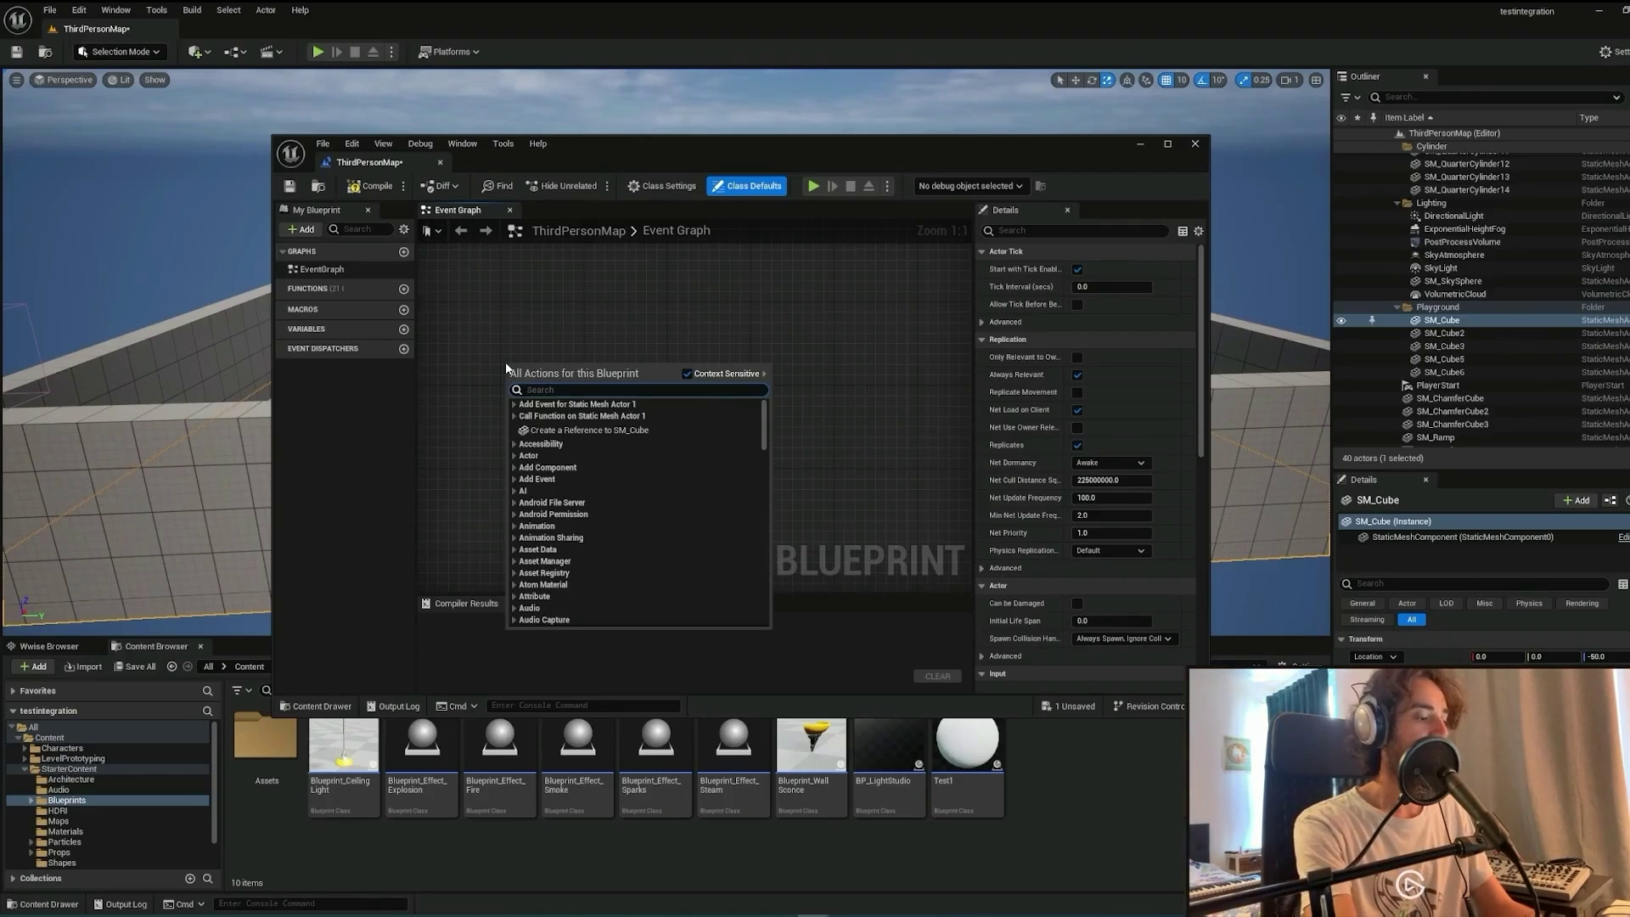
text(keay)
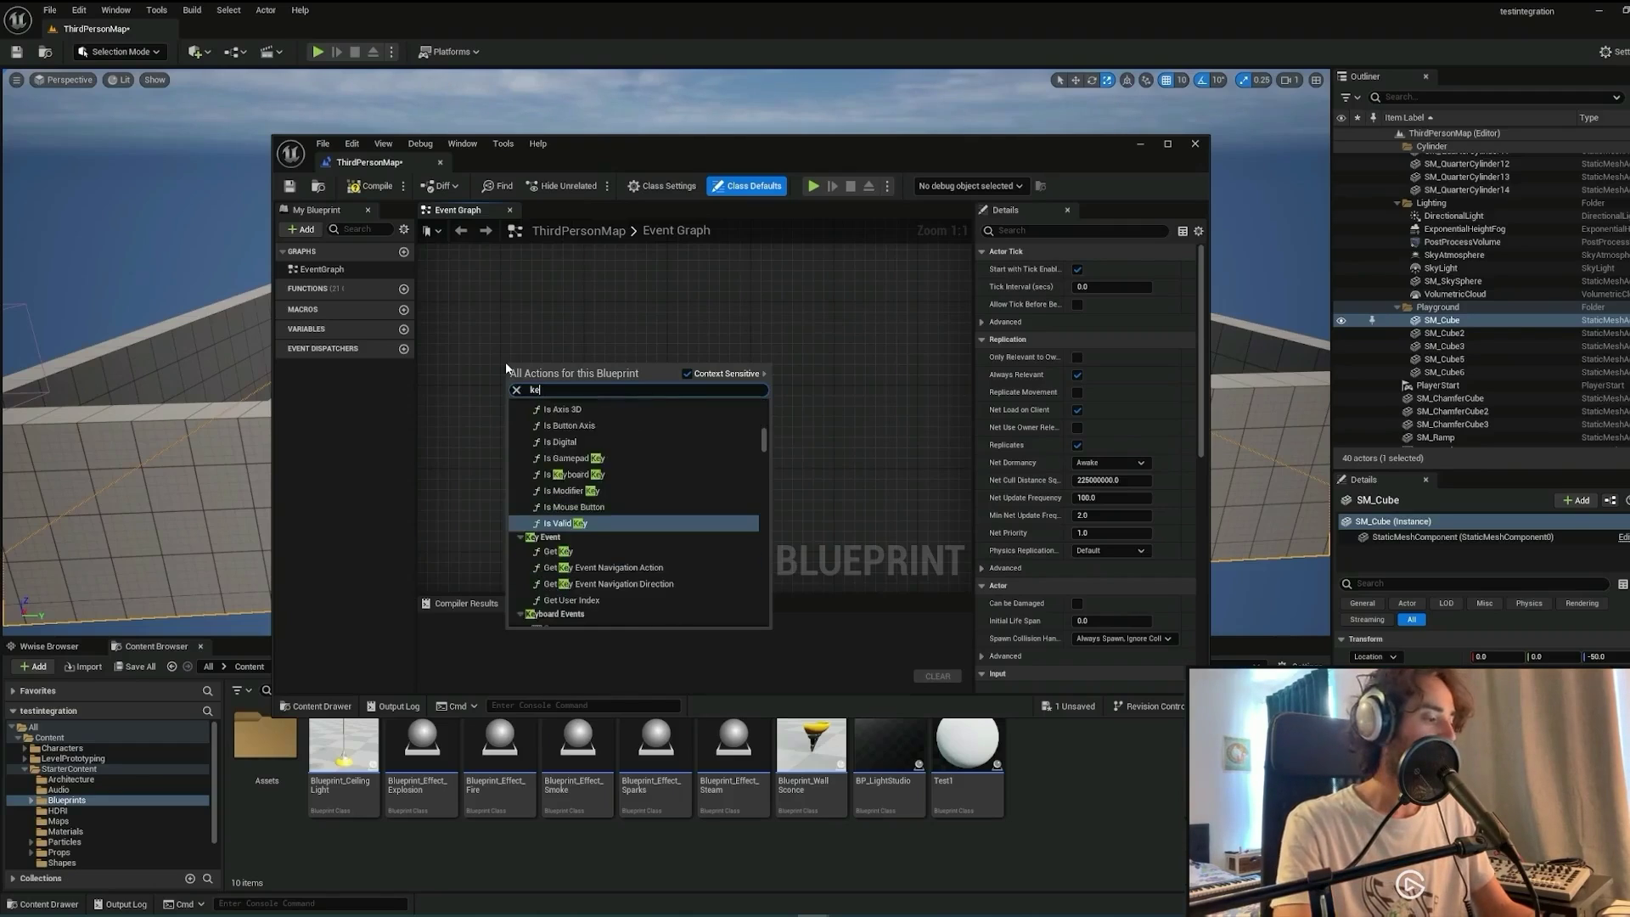
key(BackSpace)
key(BackSpace)
text(y)
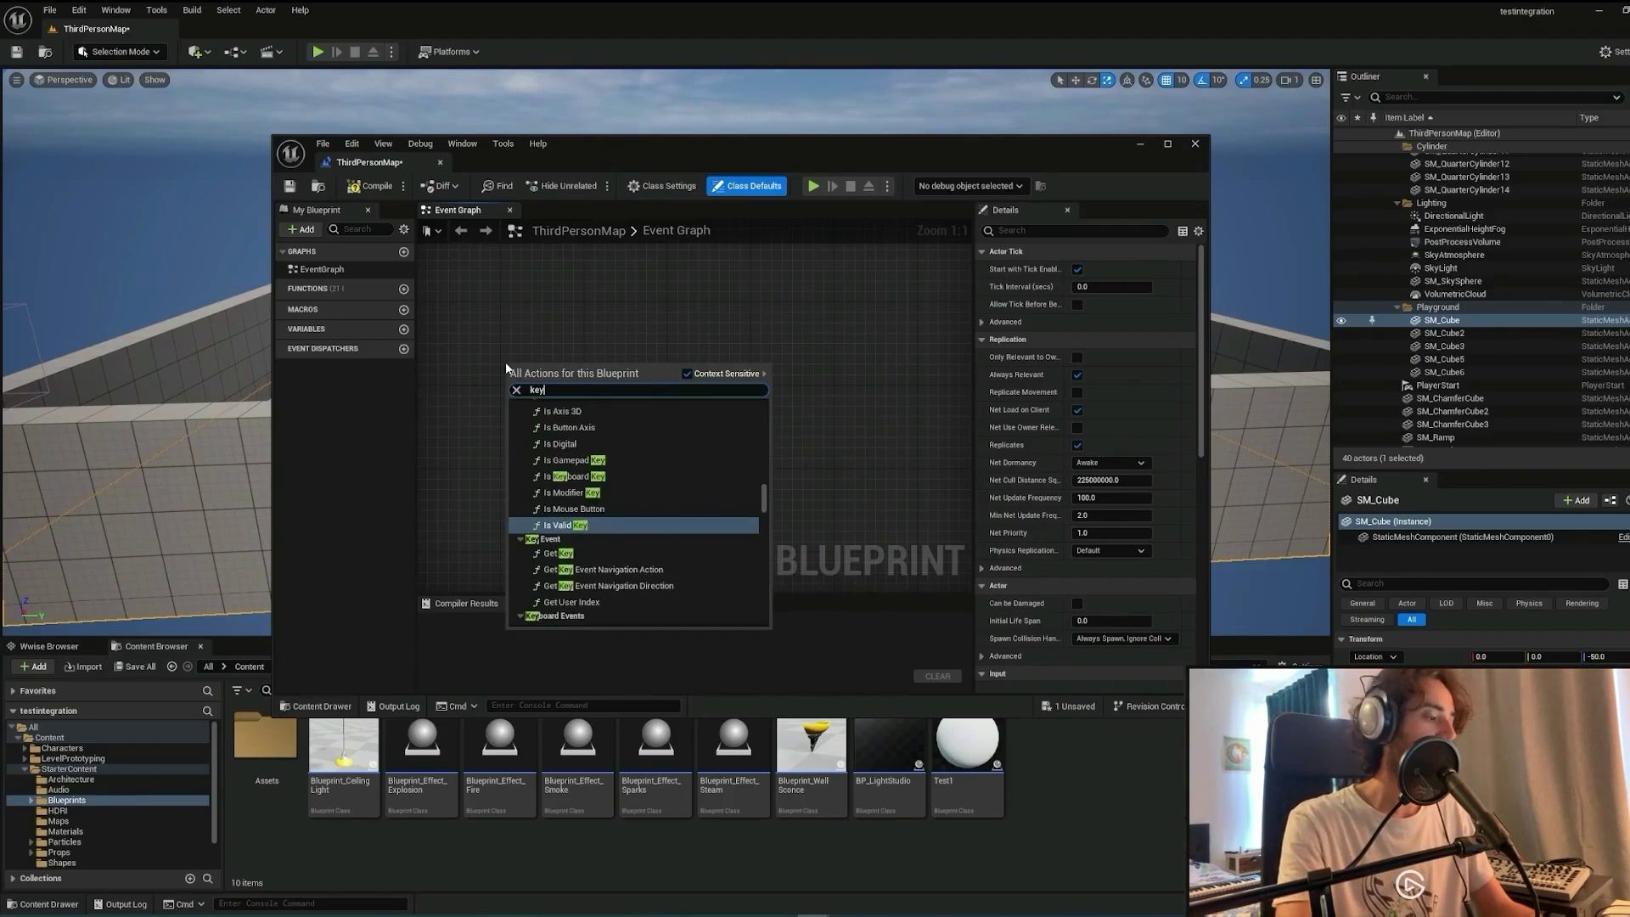
text(b q)
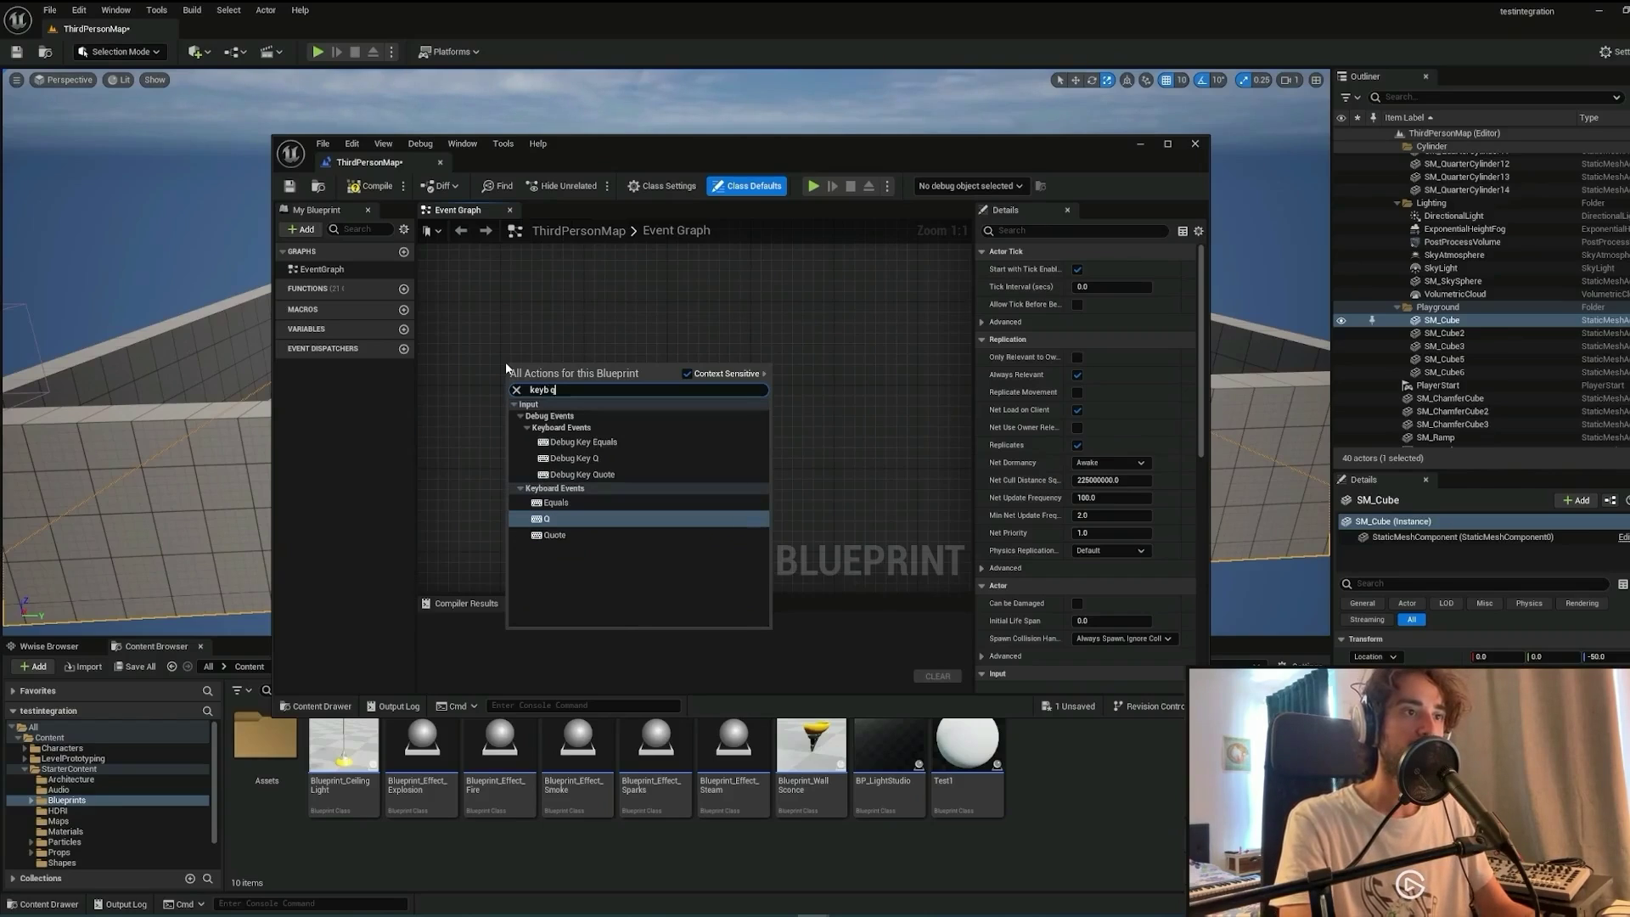
click(602, 474)
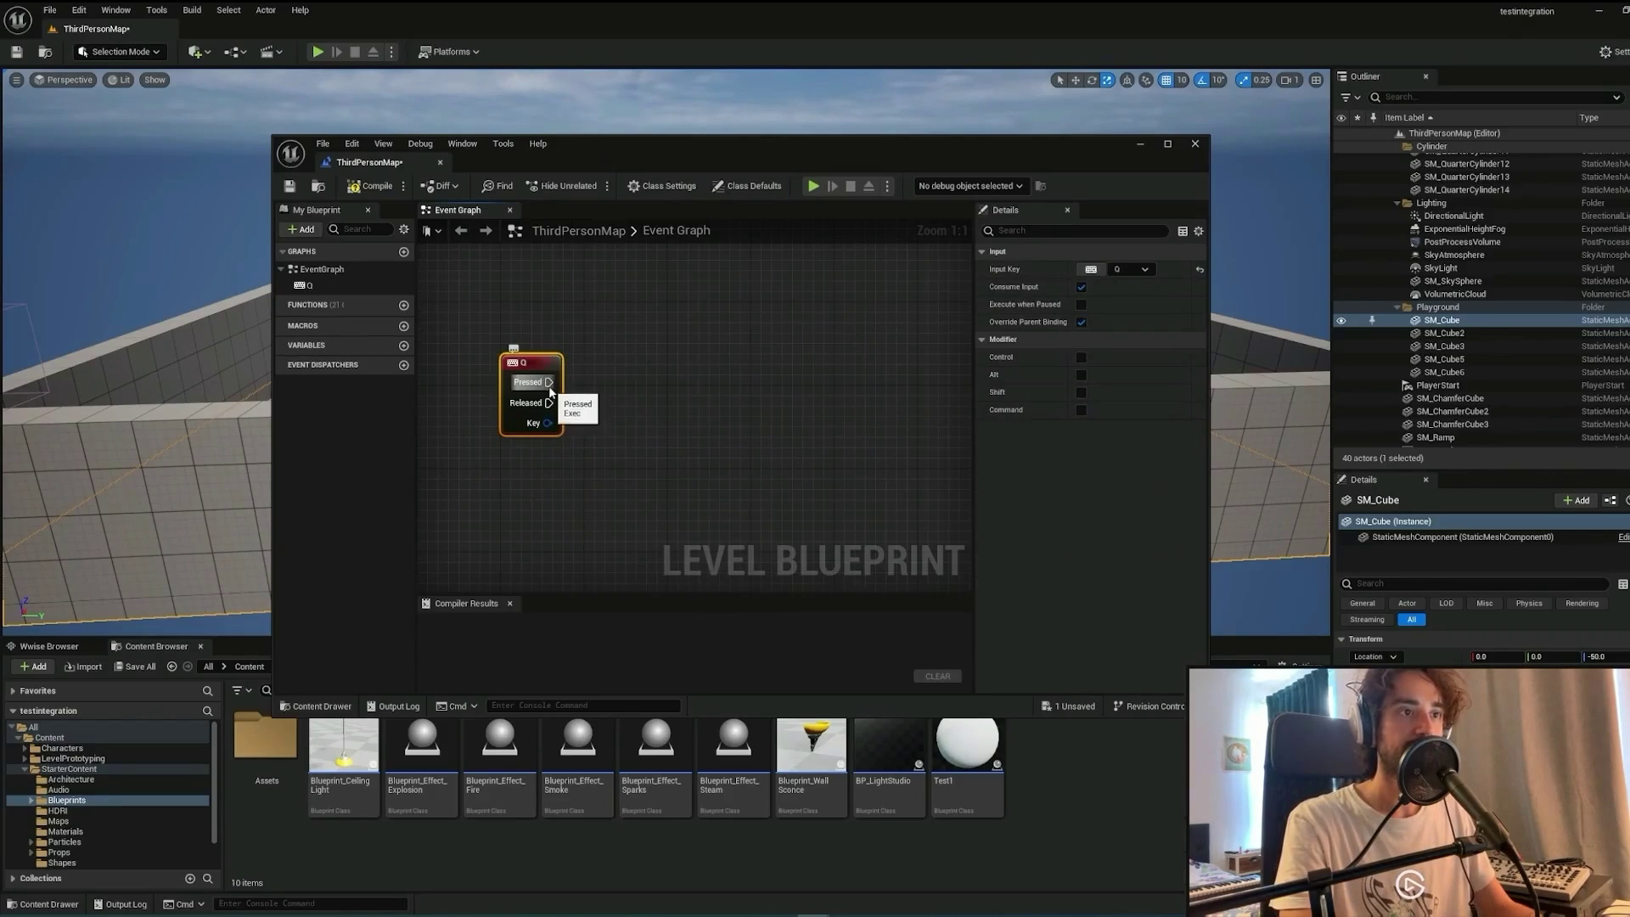
Wire Q Pressed into a Spawn Actor from Class node that spawns Test1.
drag(548, 382, 608, 414)
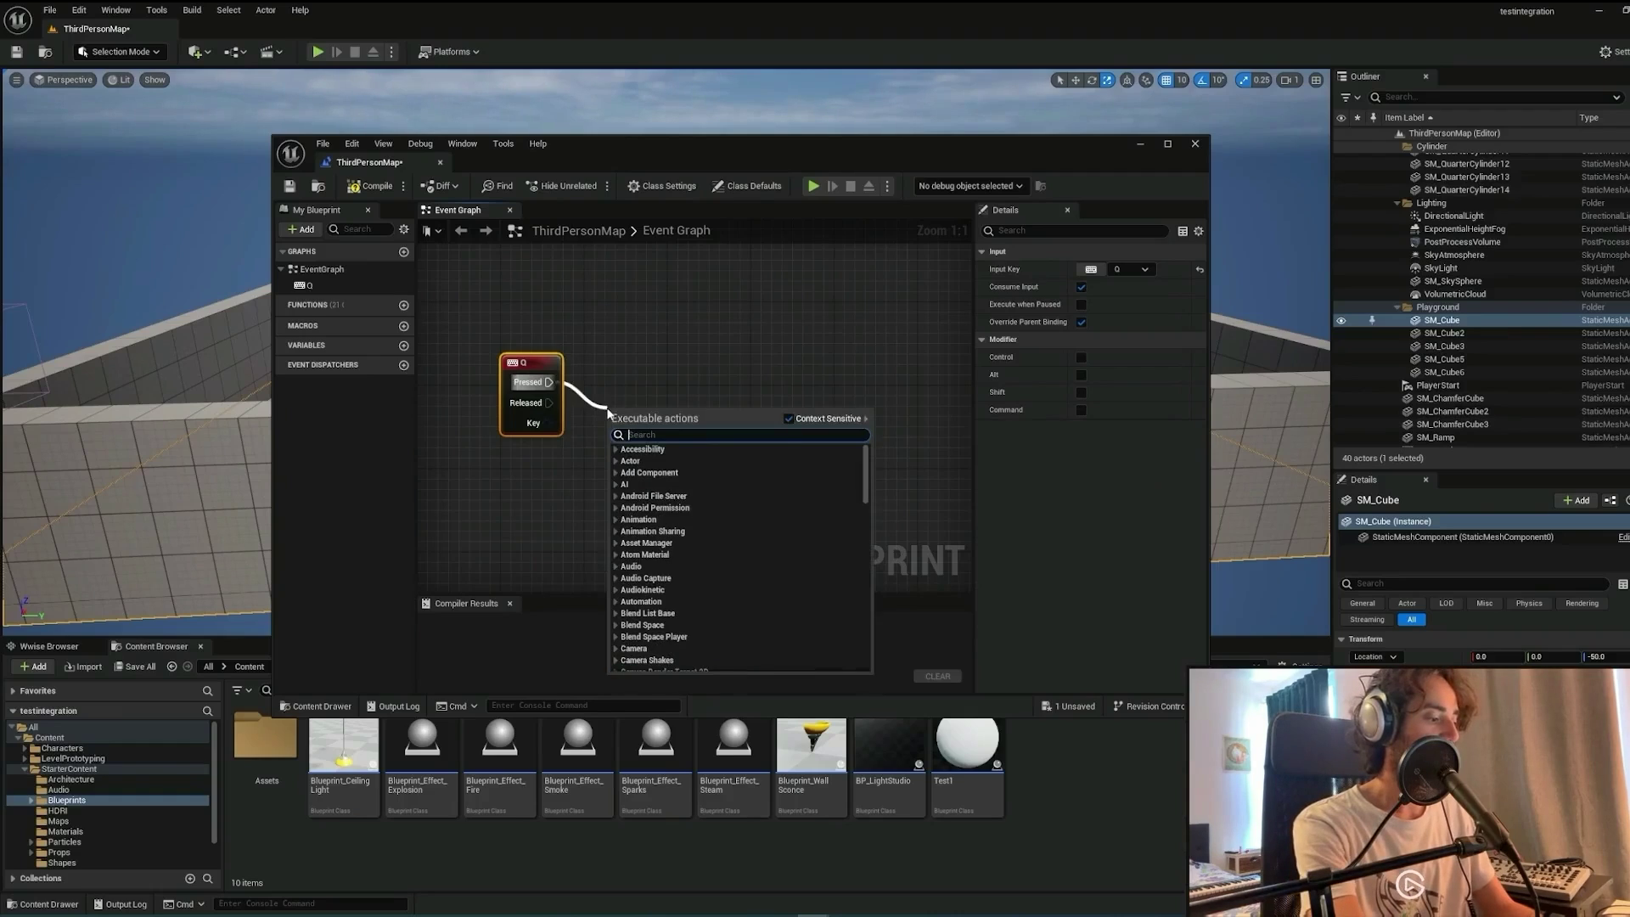
text(spawn)
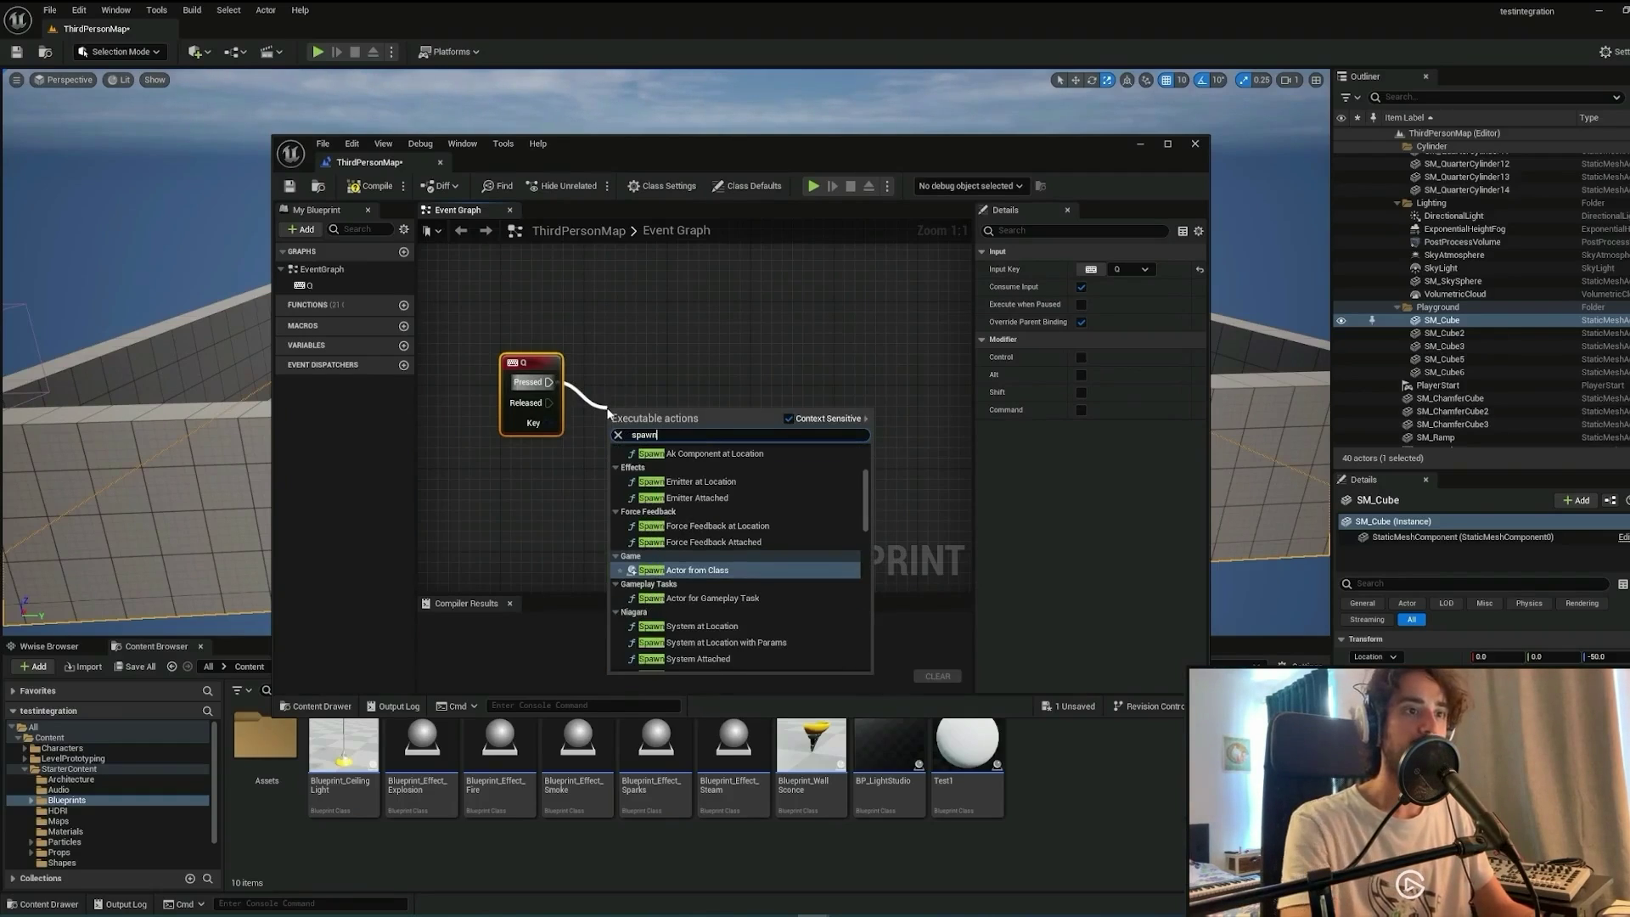
key(Return)
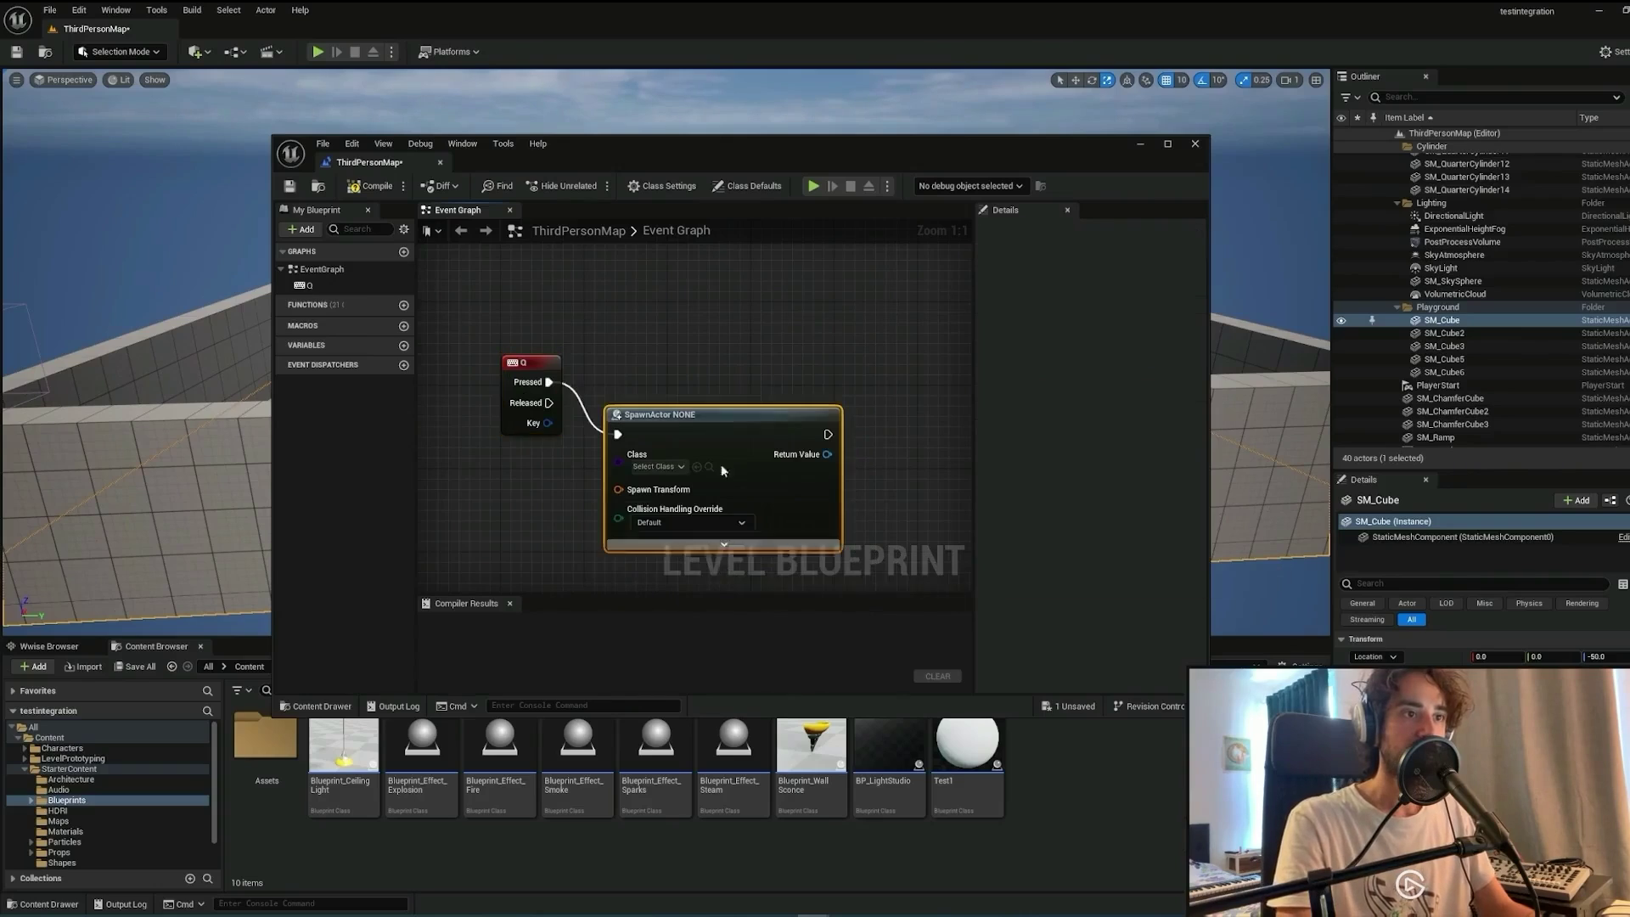
click(697, 446)
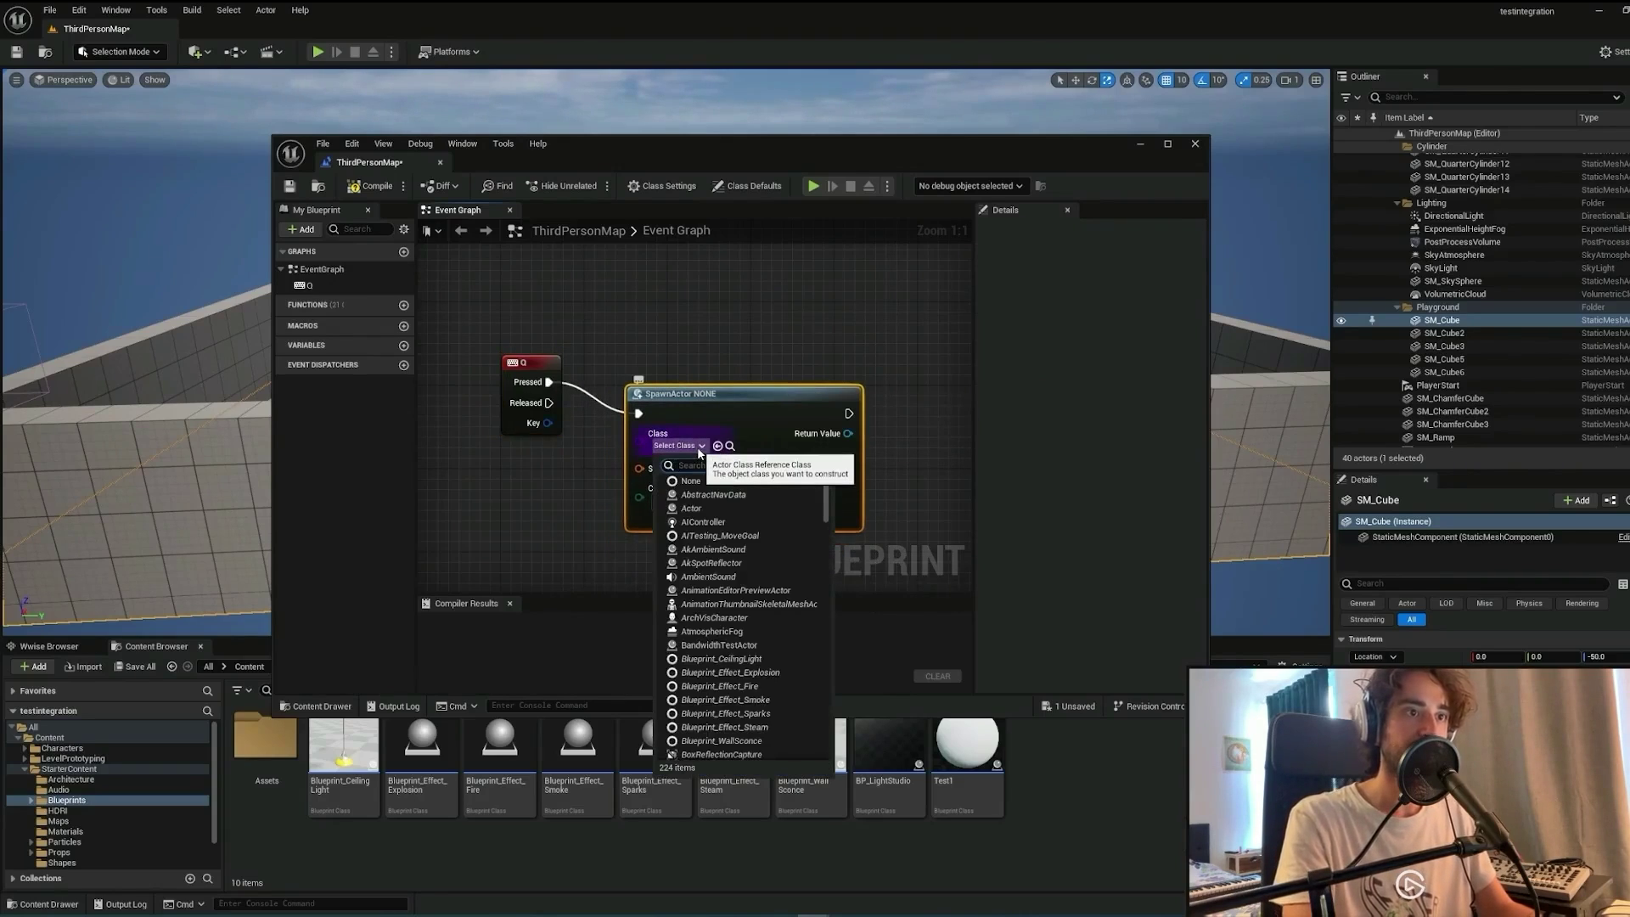
text(test)
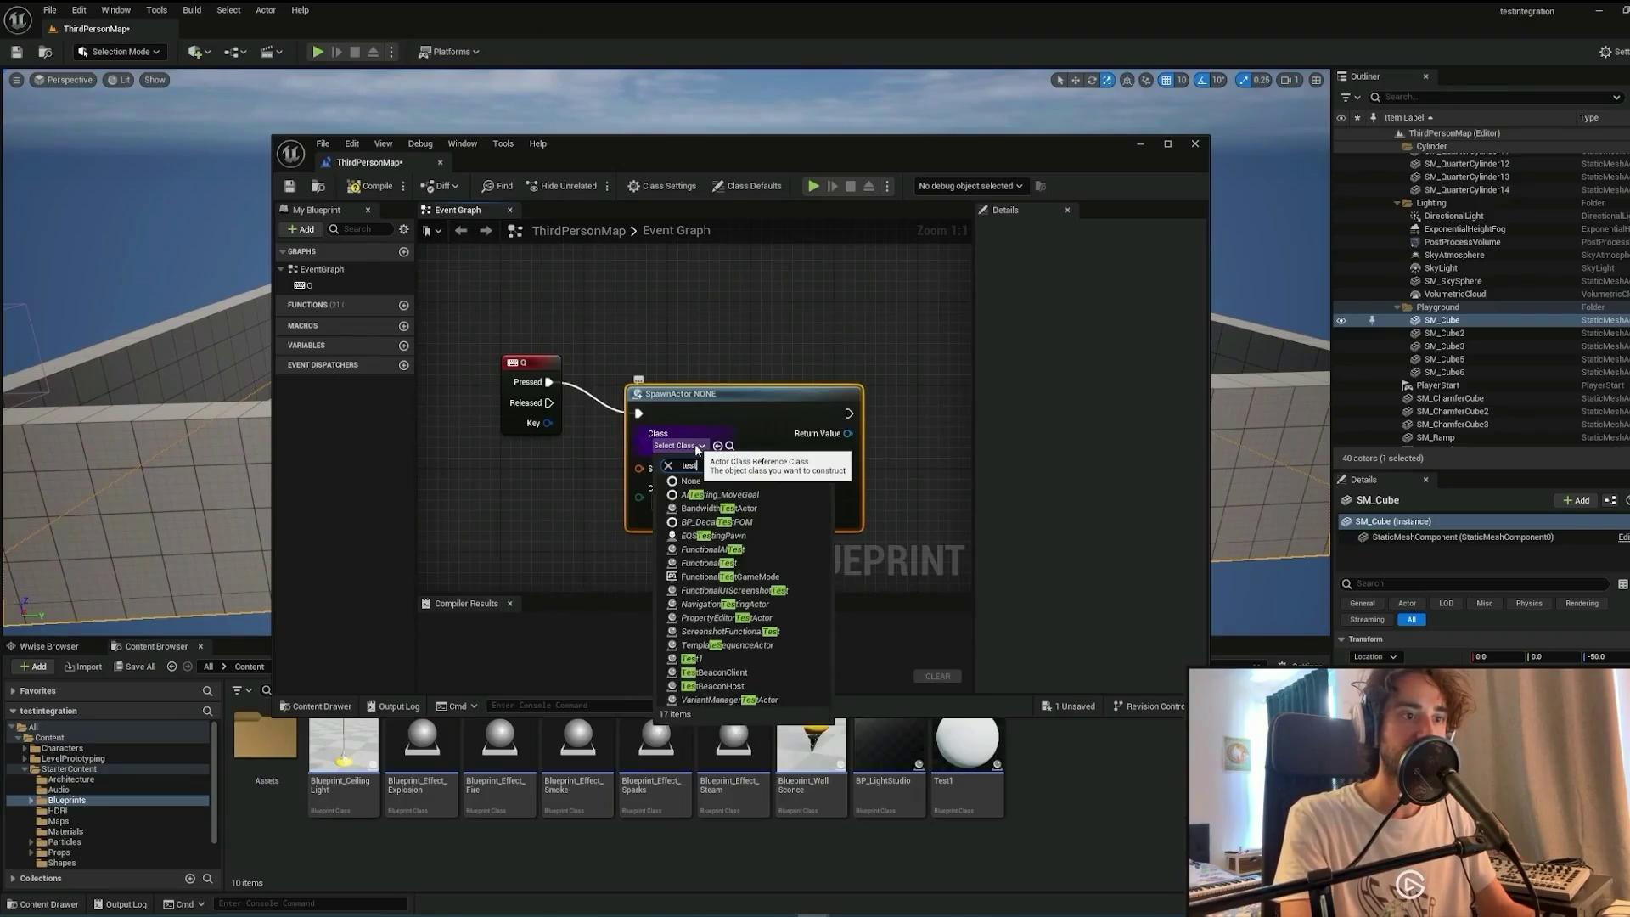
click(751, 649)
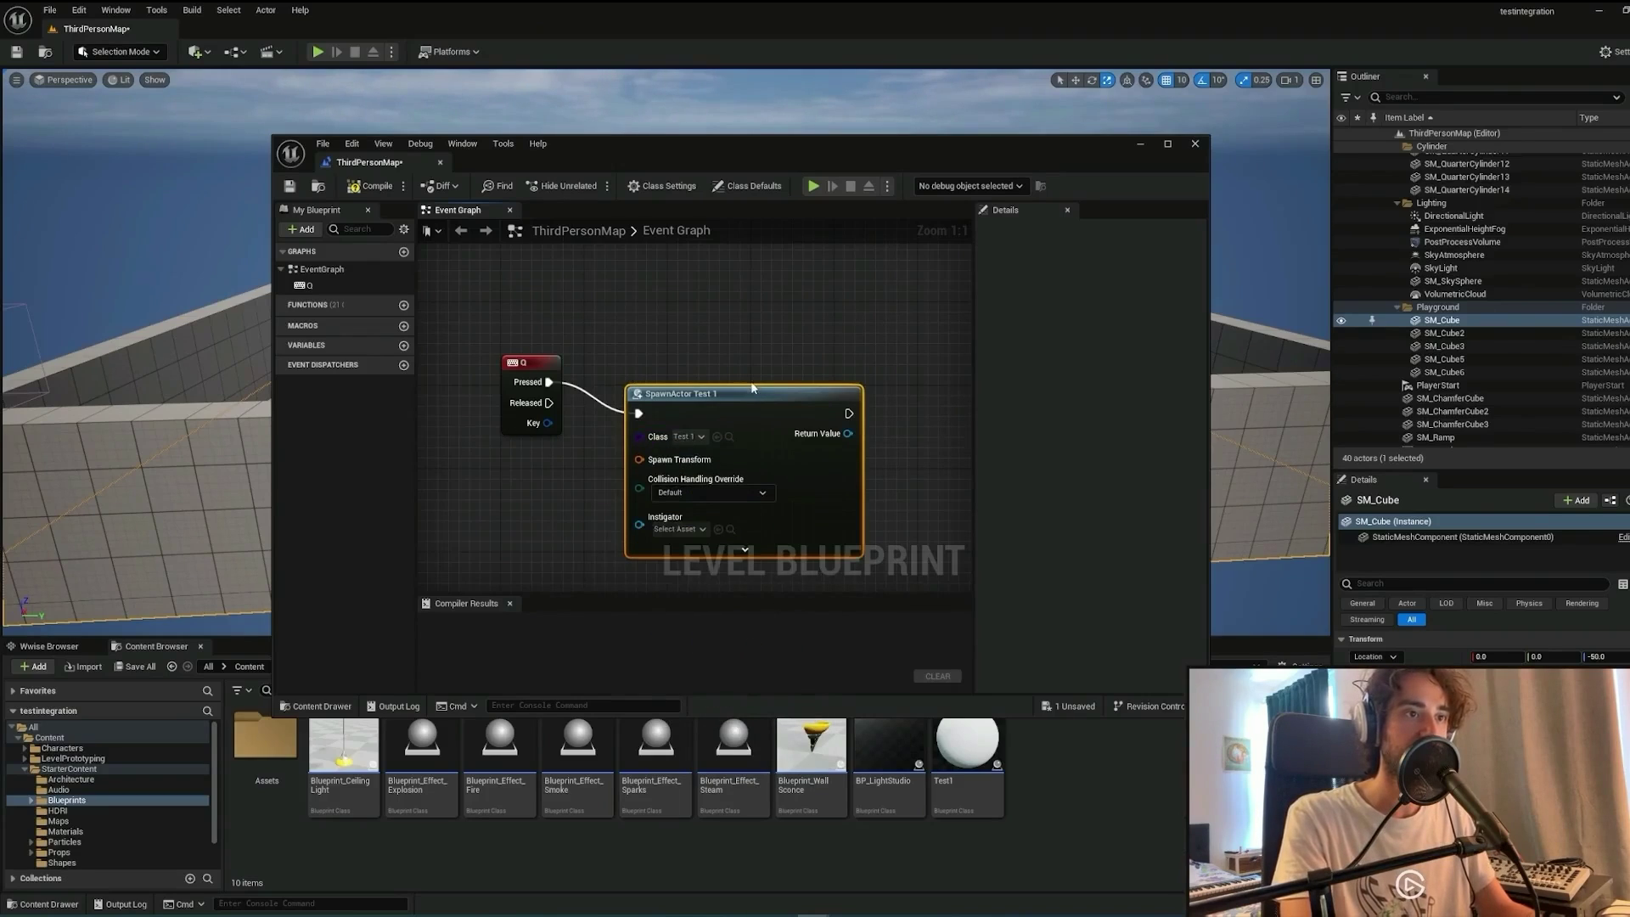
drag(752, 389, 752, 353)
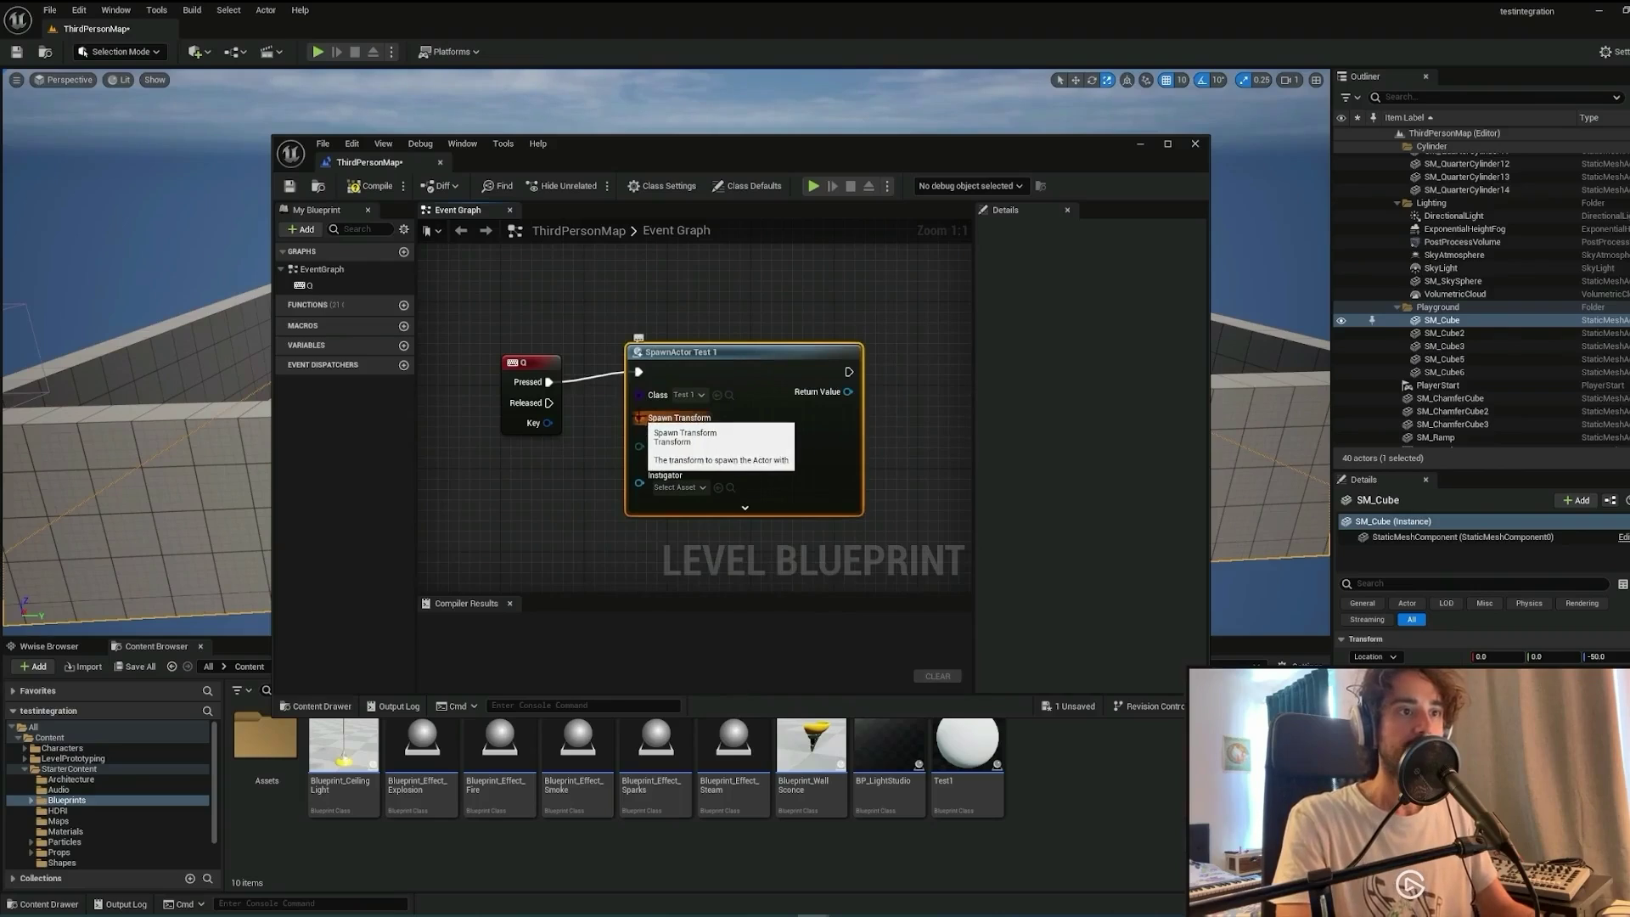
Feed a Make Transform at location 400, 300, 50 into Spawn Transform, then compile and save.
drag(639, 418, 557, 507)
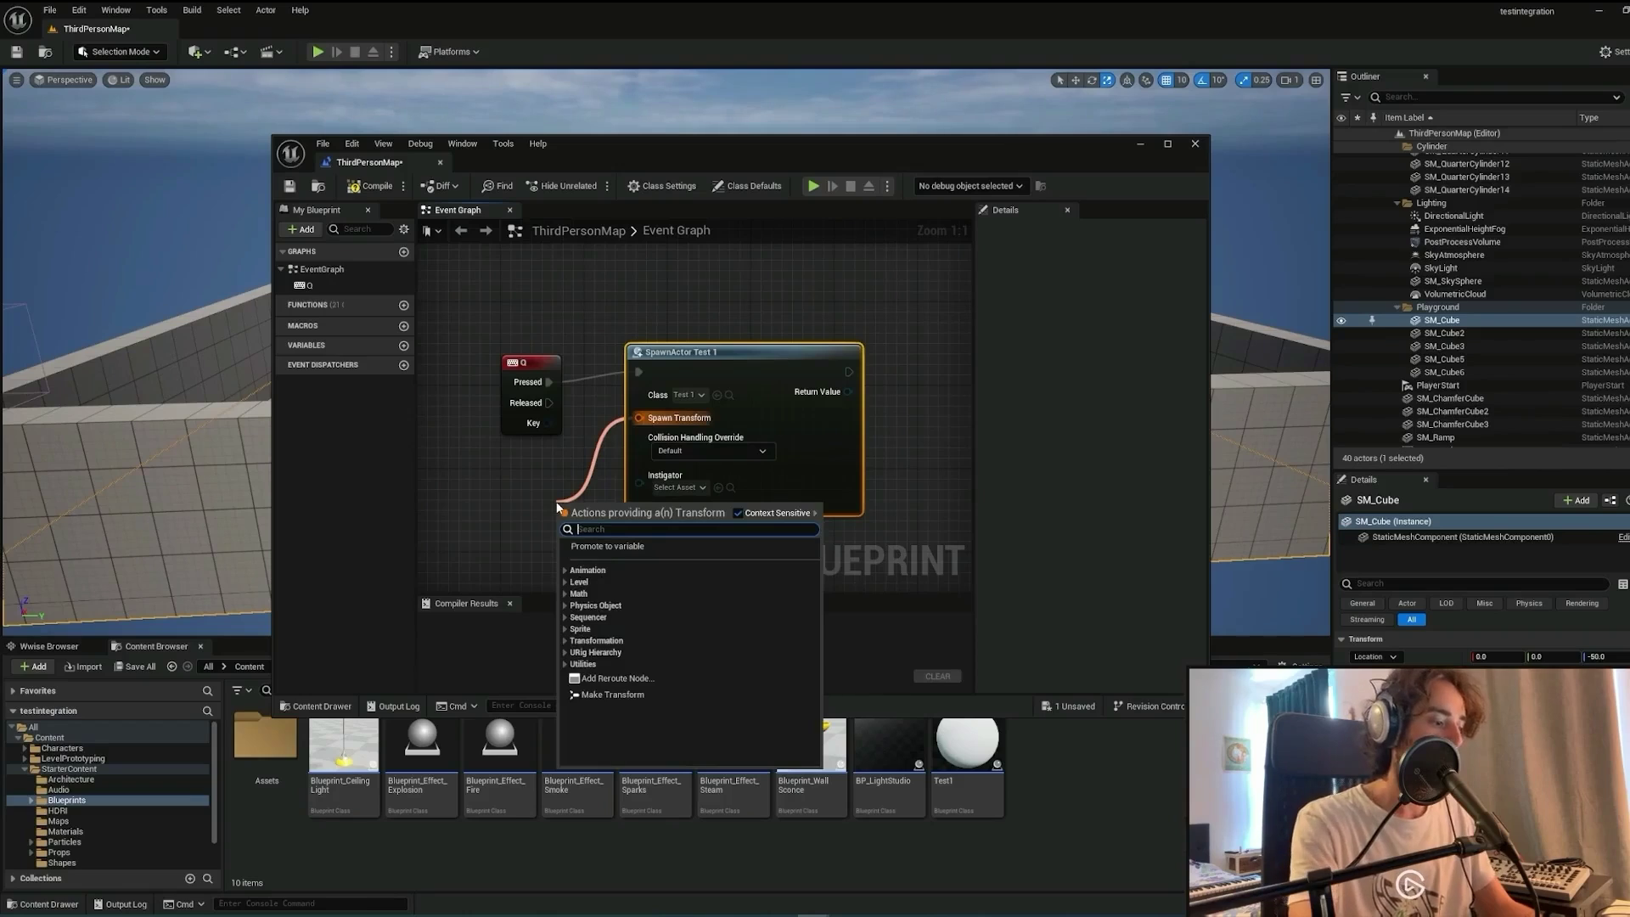
click(612, 694)
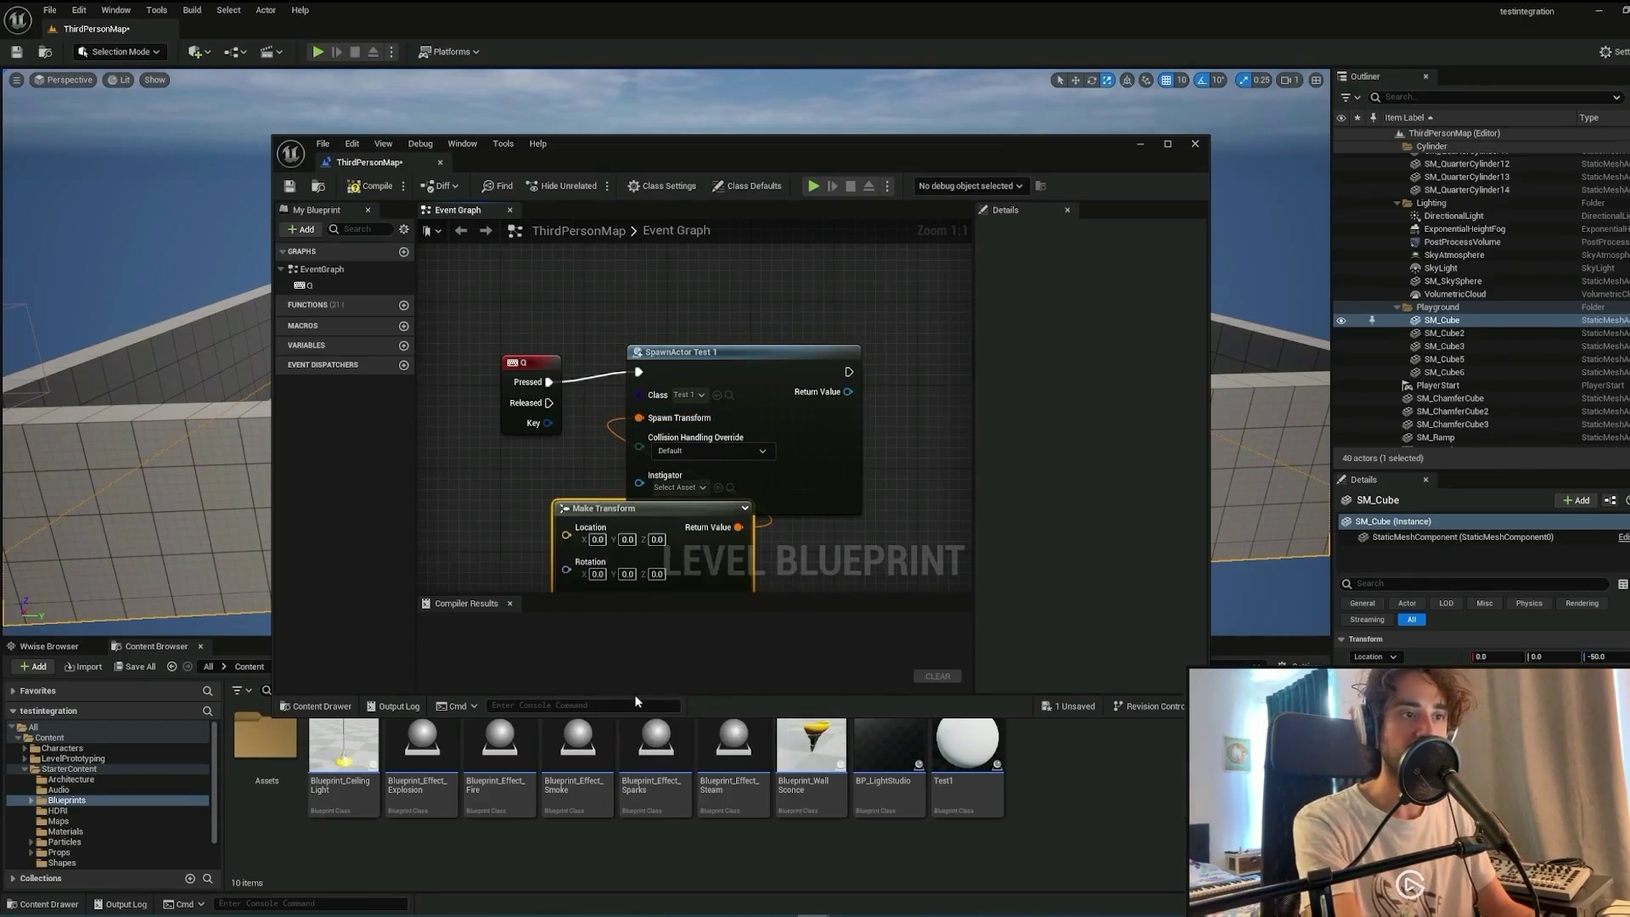
drag(750, 594, 583, 523)
right_drag(573, 577, 692, 585)
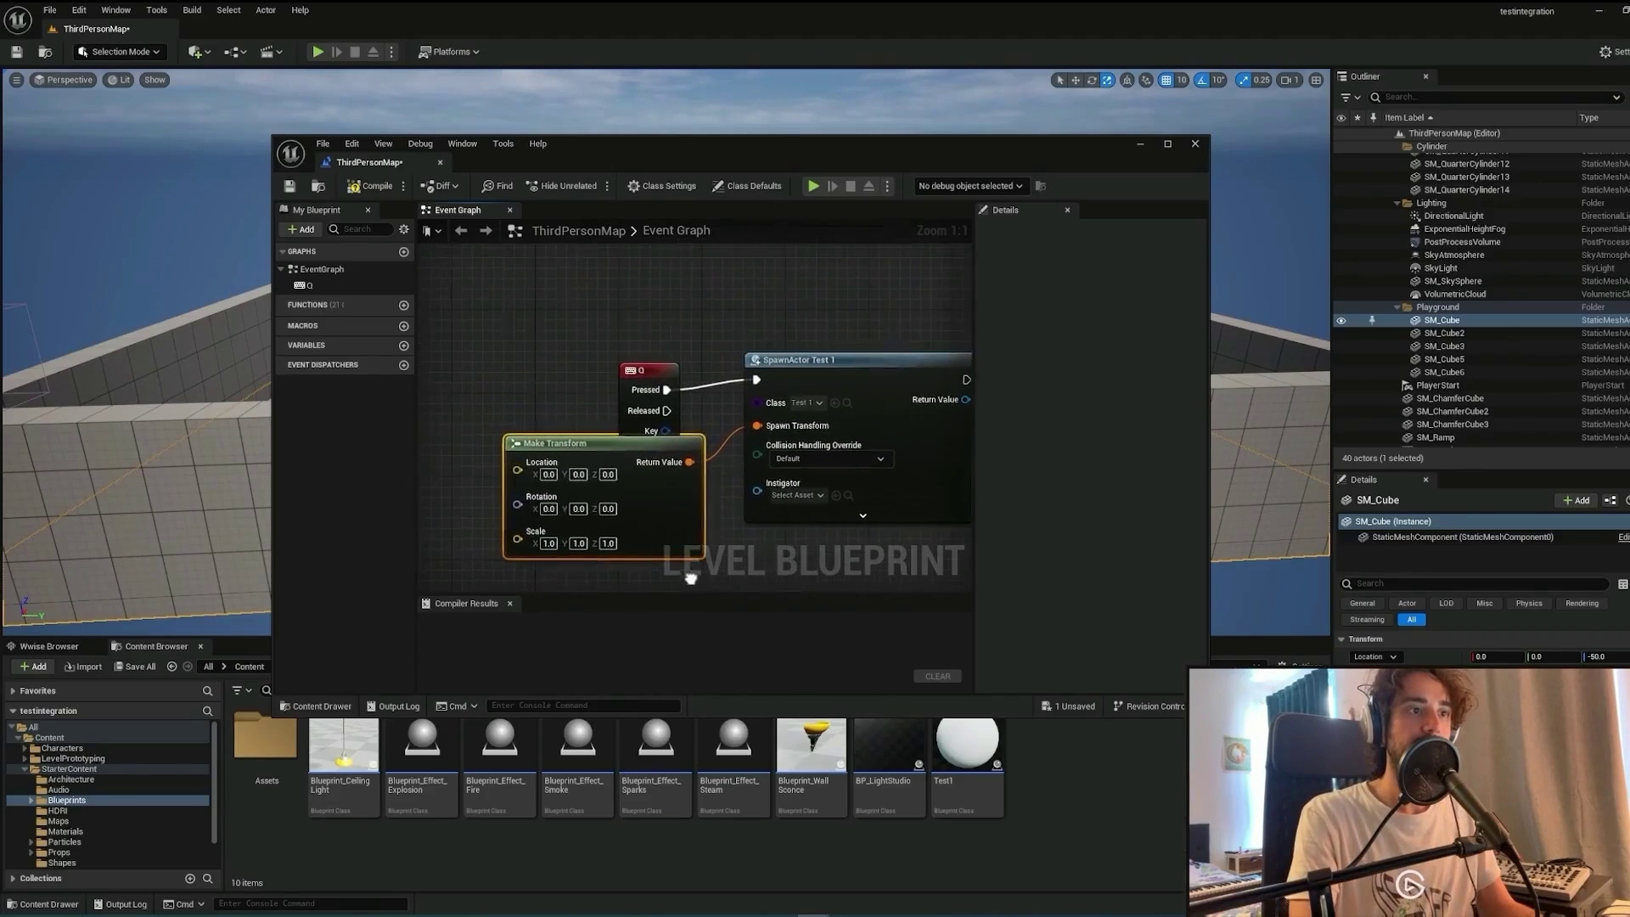
click(551, 474)
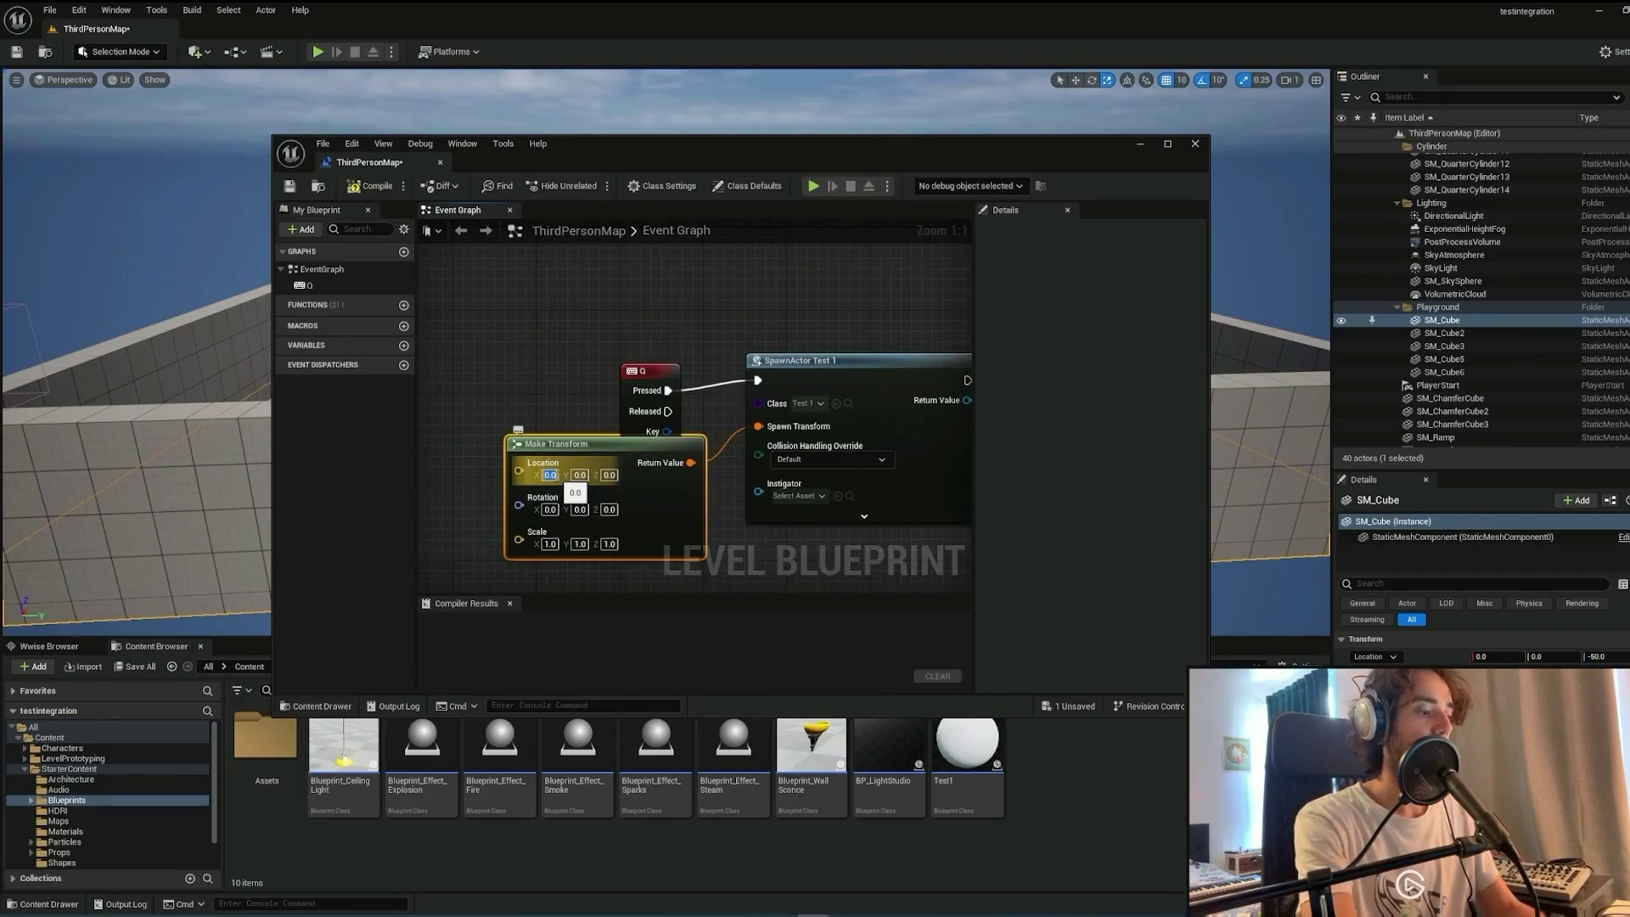
text(400)
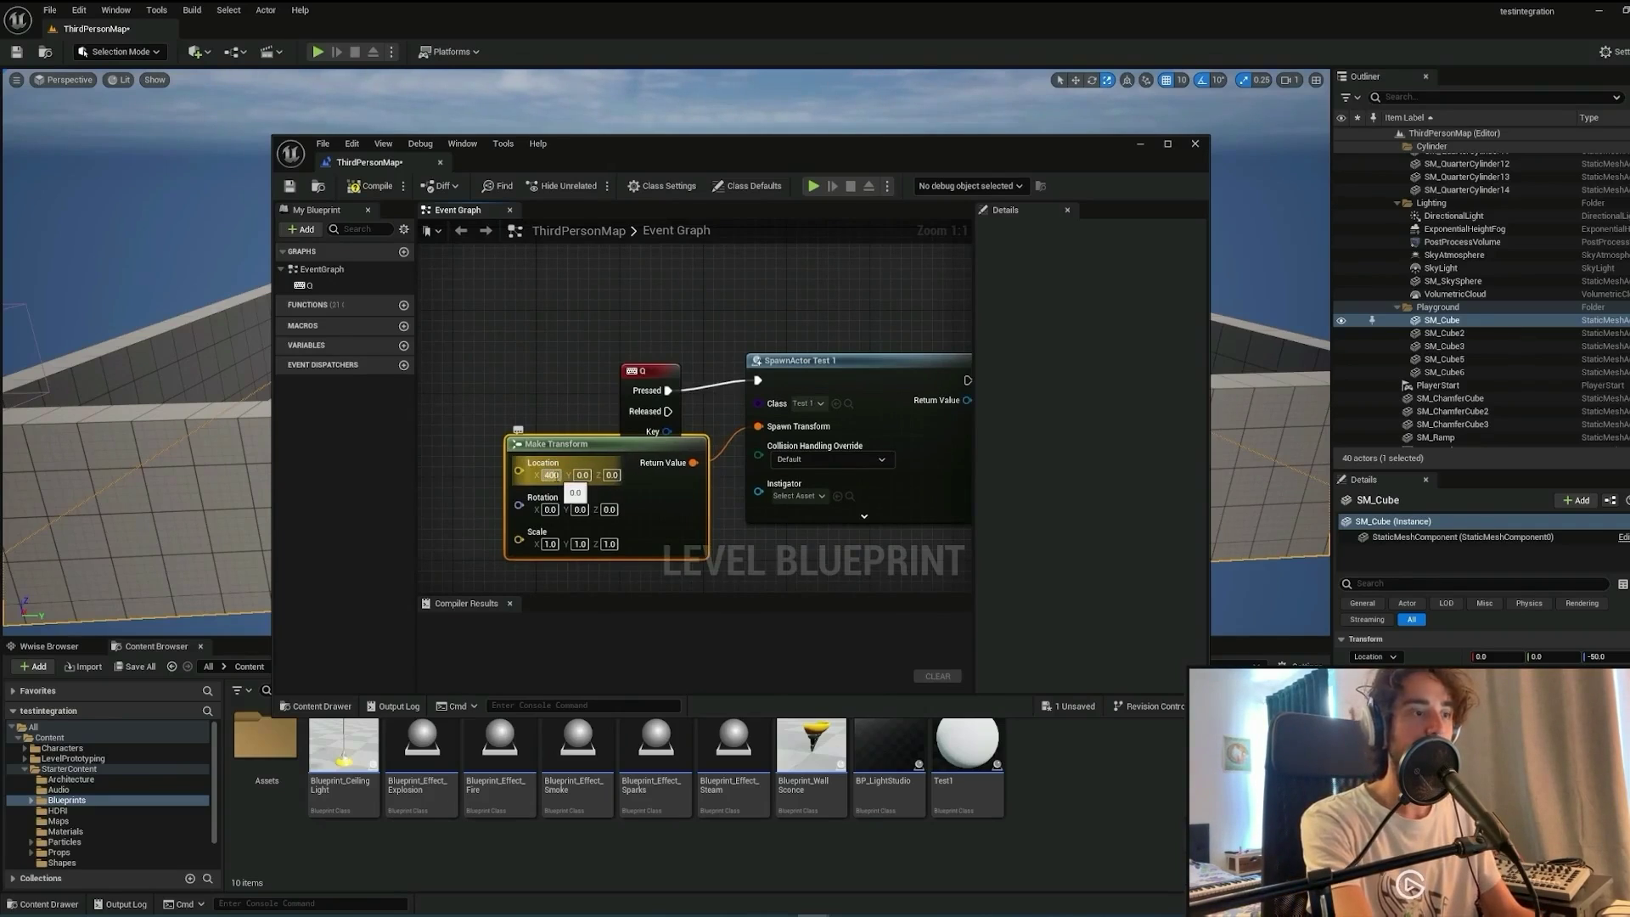
click(593, 476)
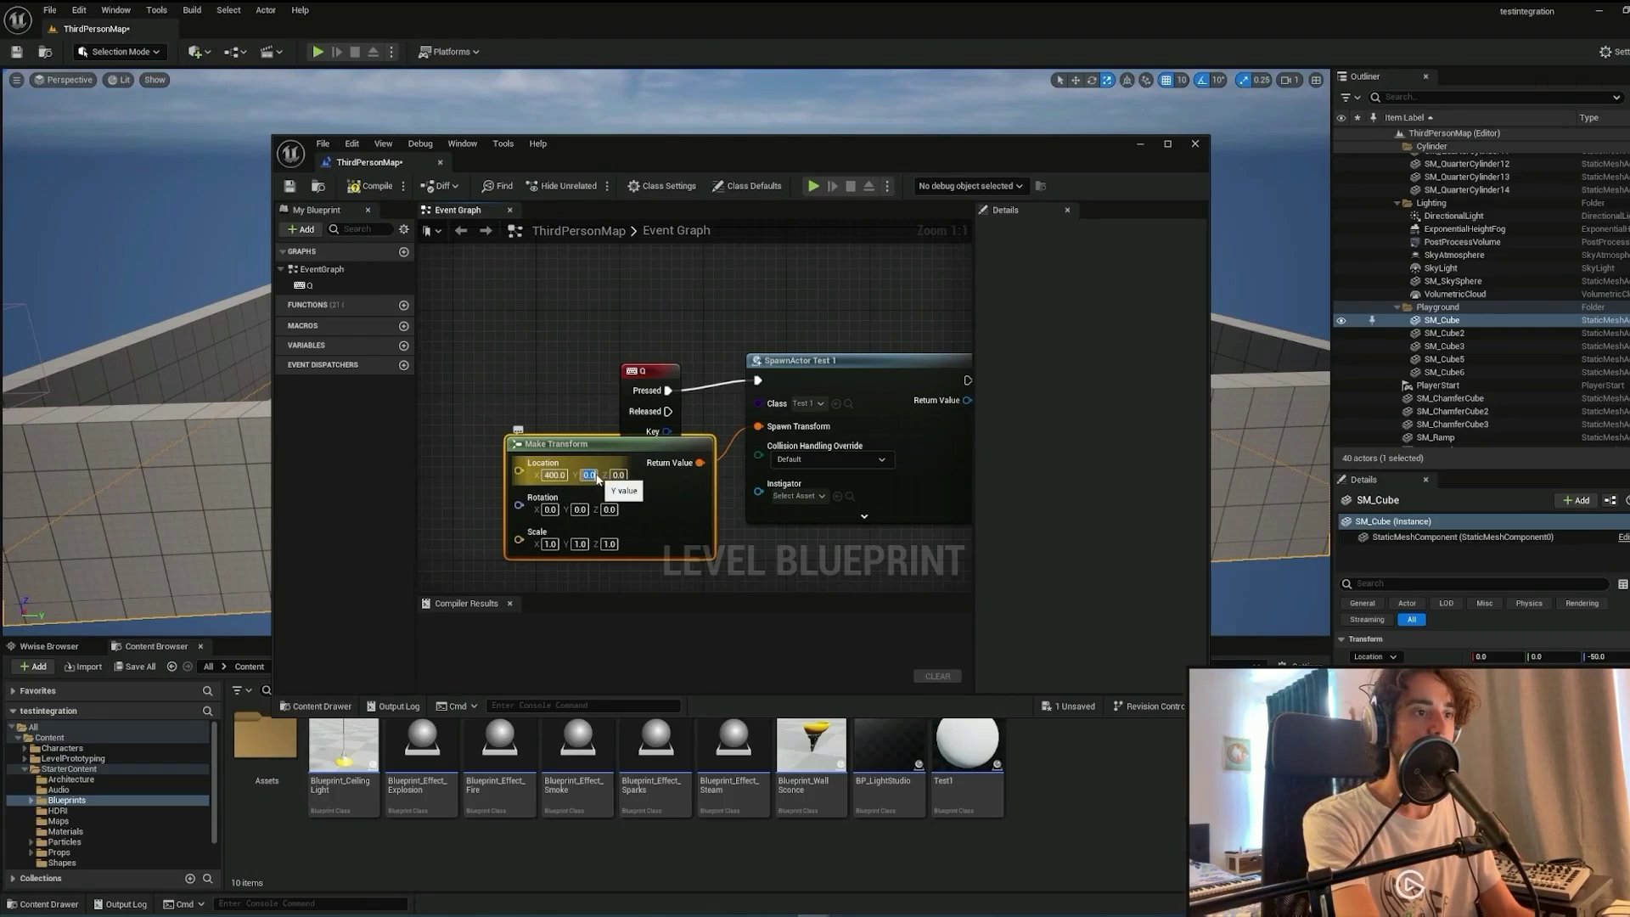
text(300)
key(Tab)
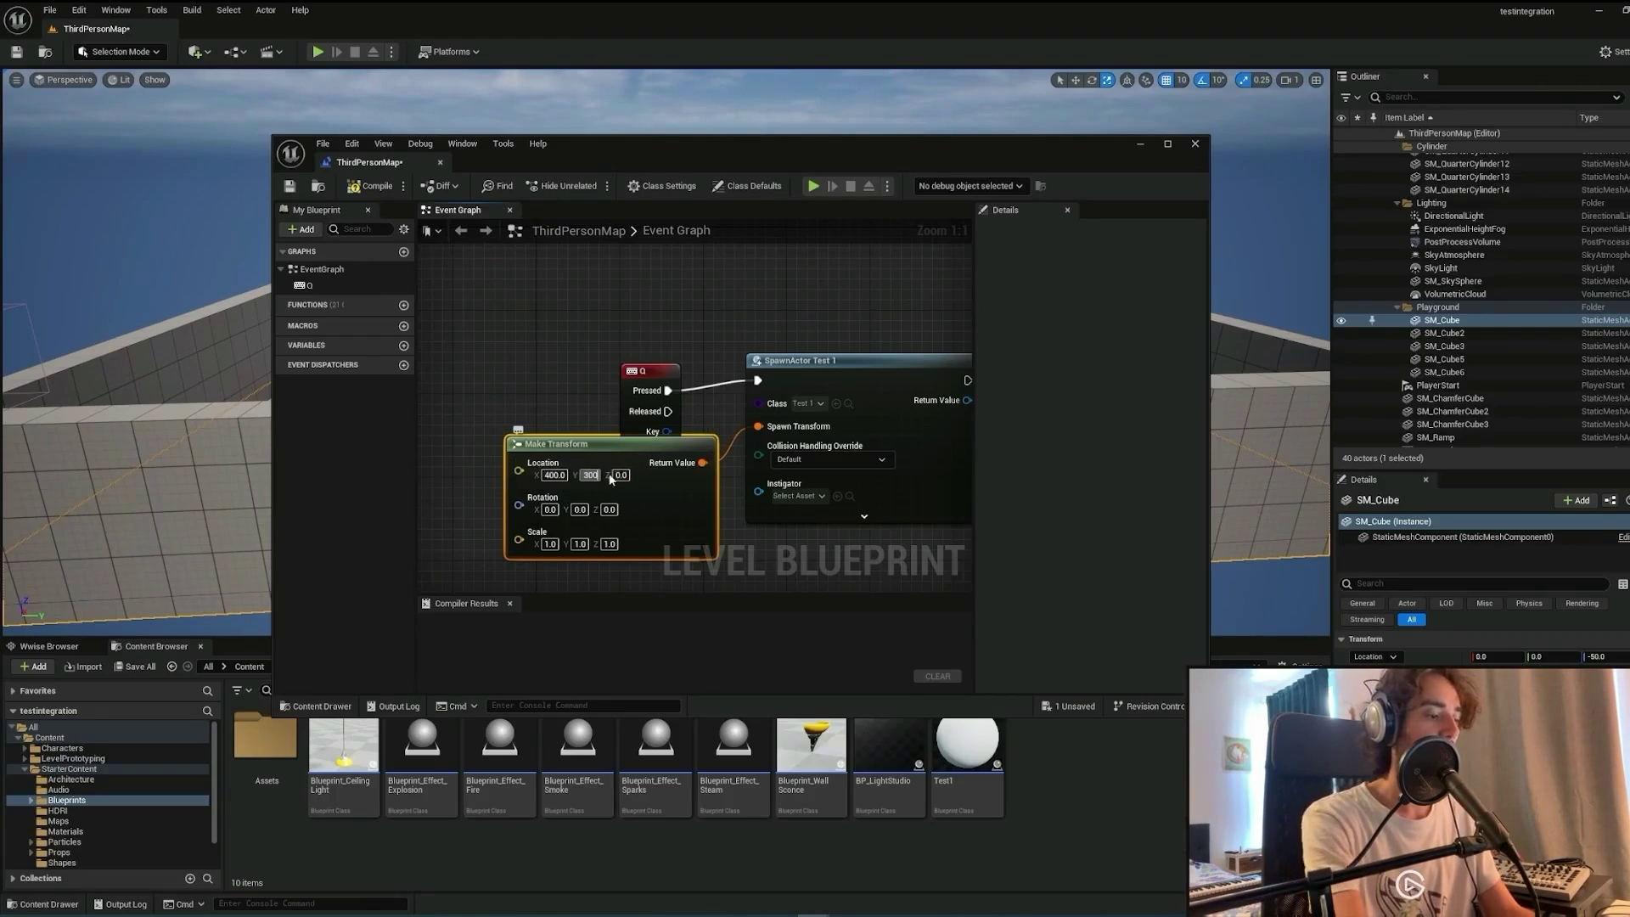
text(50)
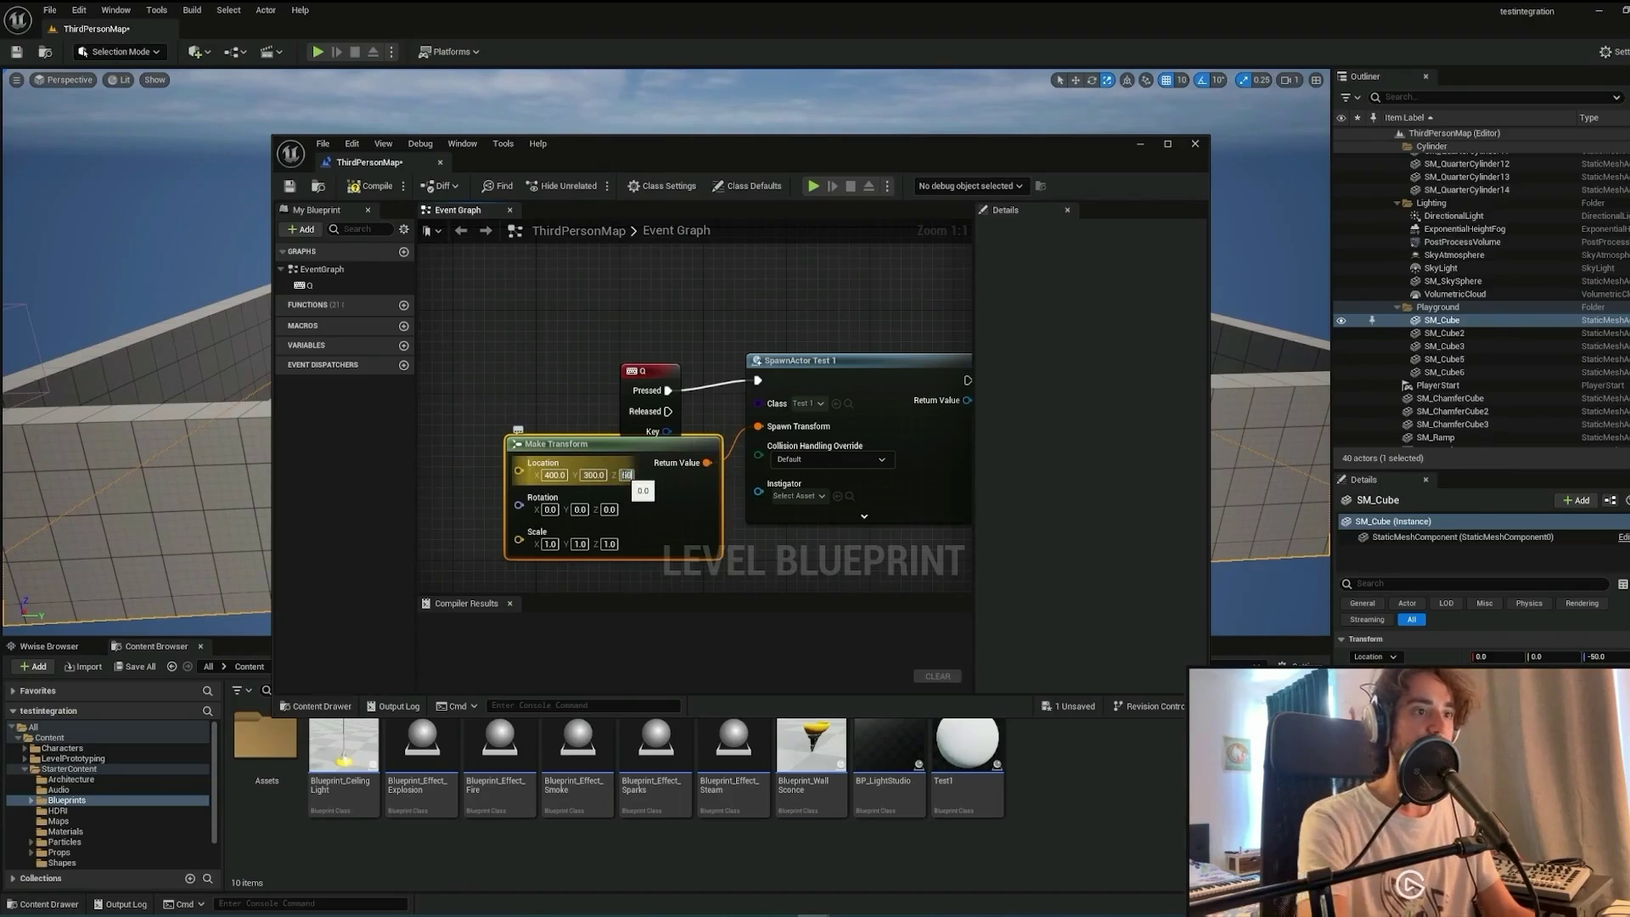
drag(552, 443, 520, 464)
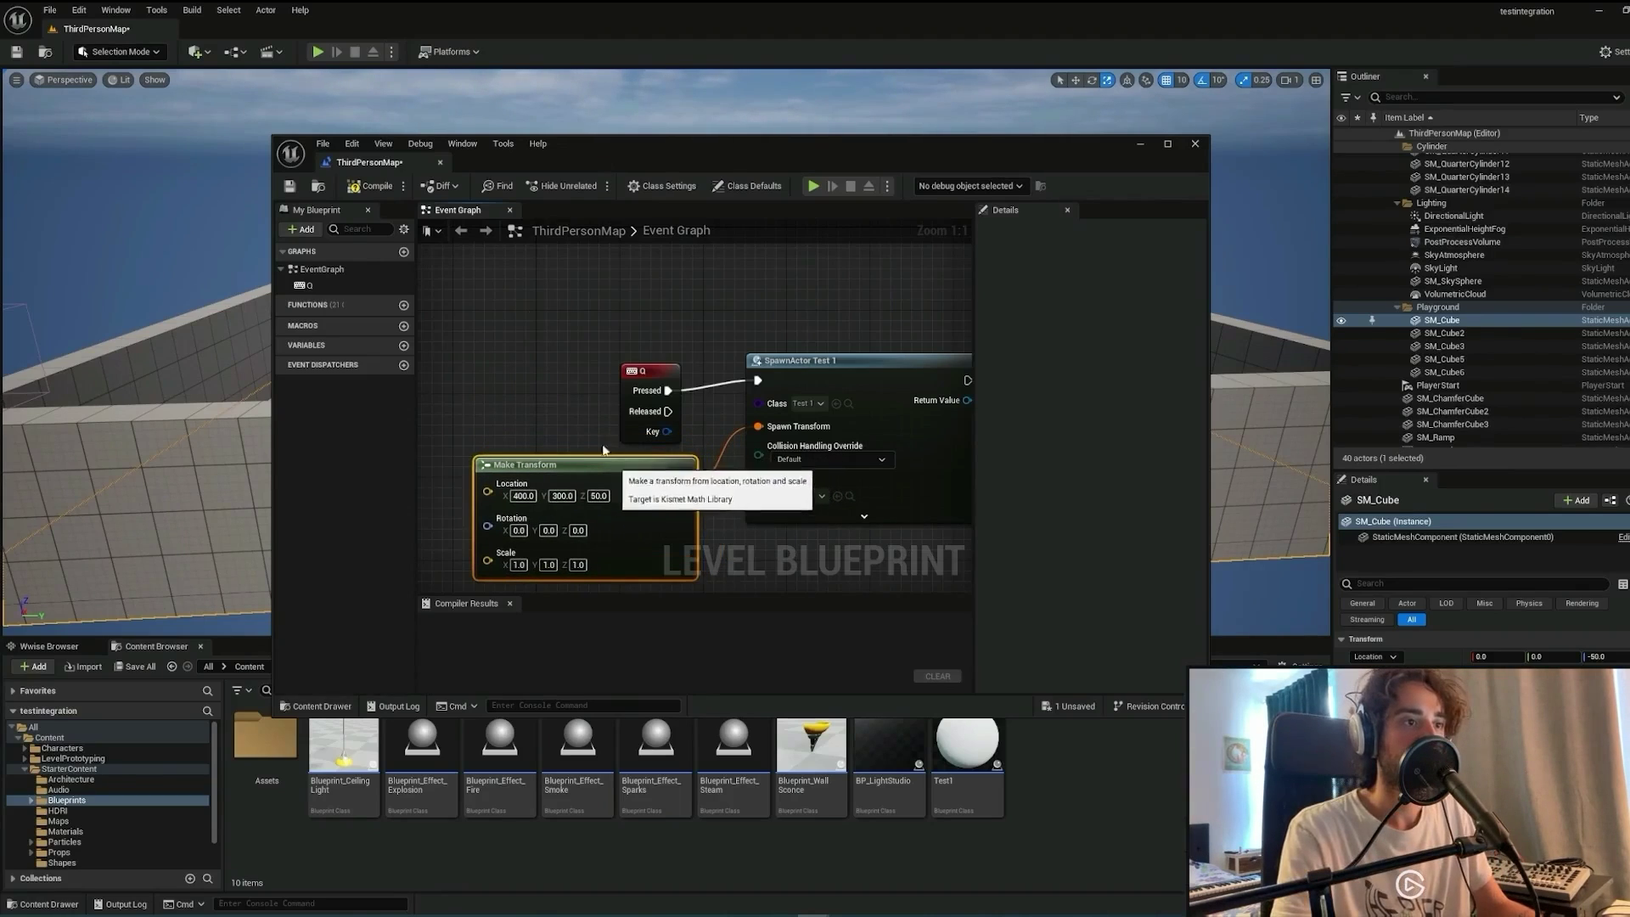
click(377, 187)
click(289, 187)
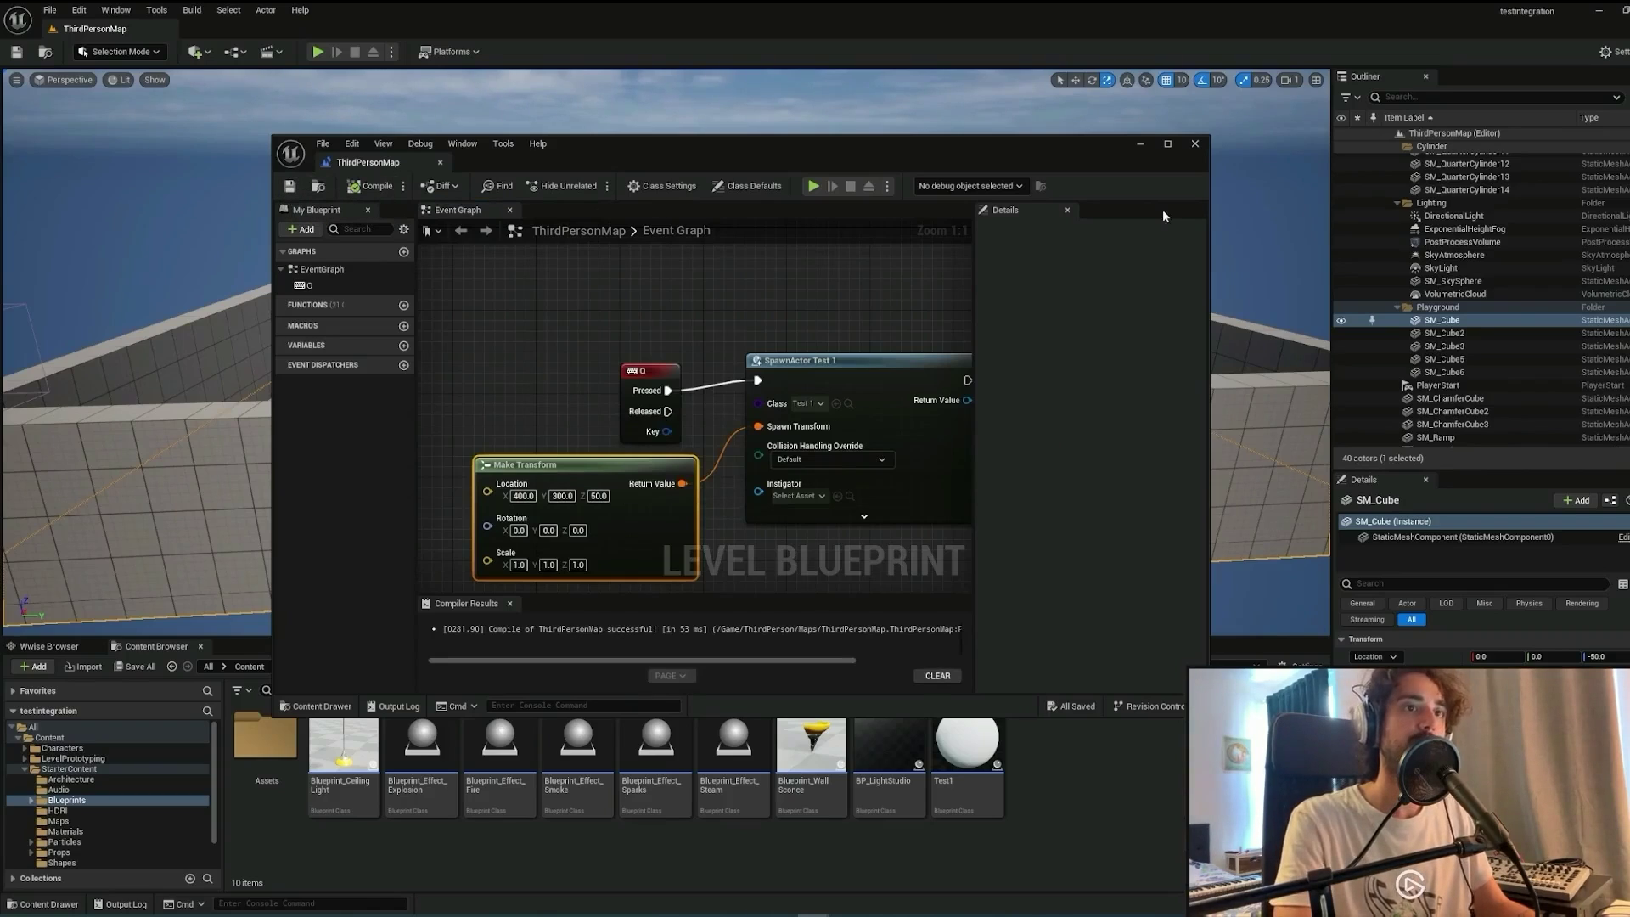
click(1195, 144)
right_drag(1134, 364, 1134, 360)
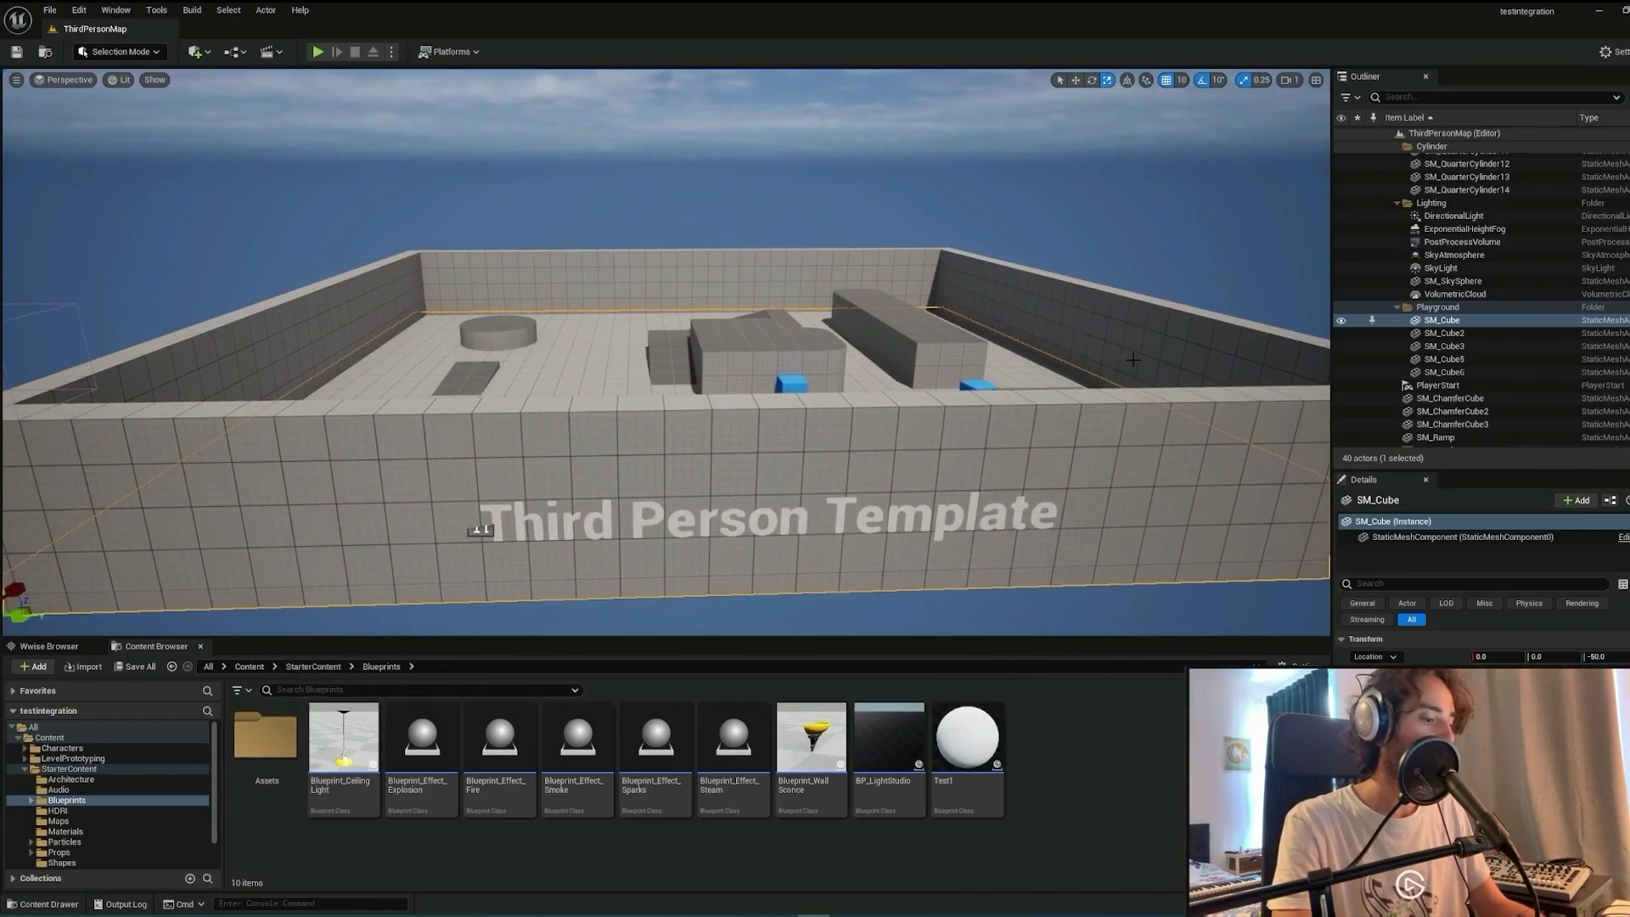
key(alt+p)
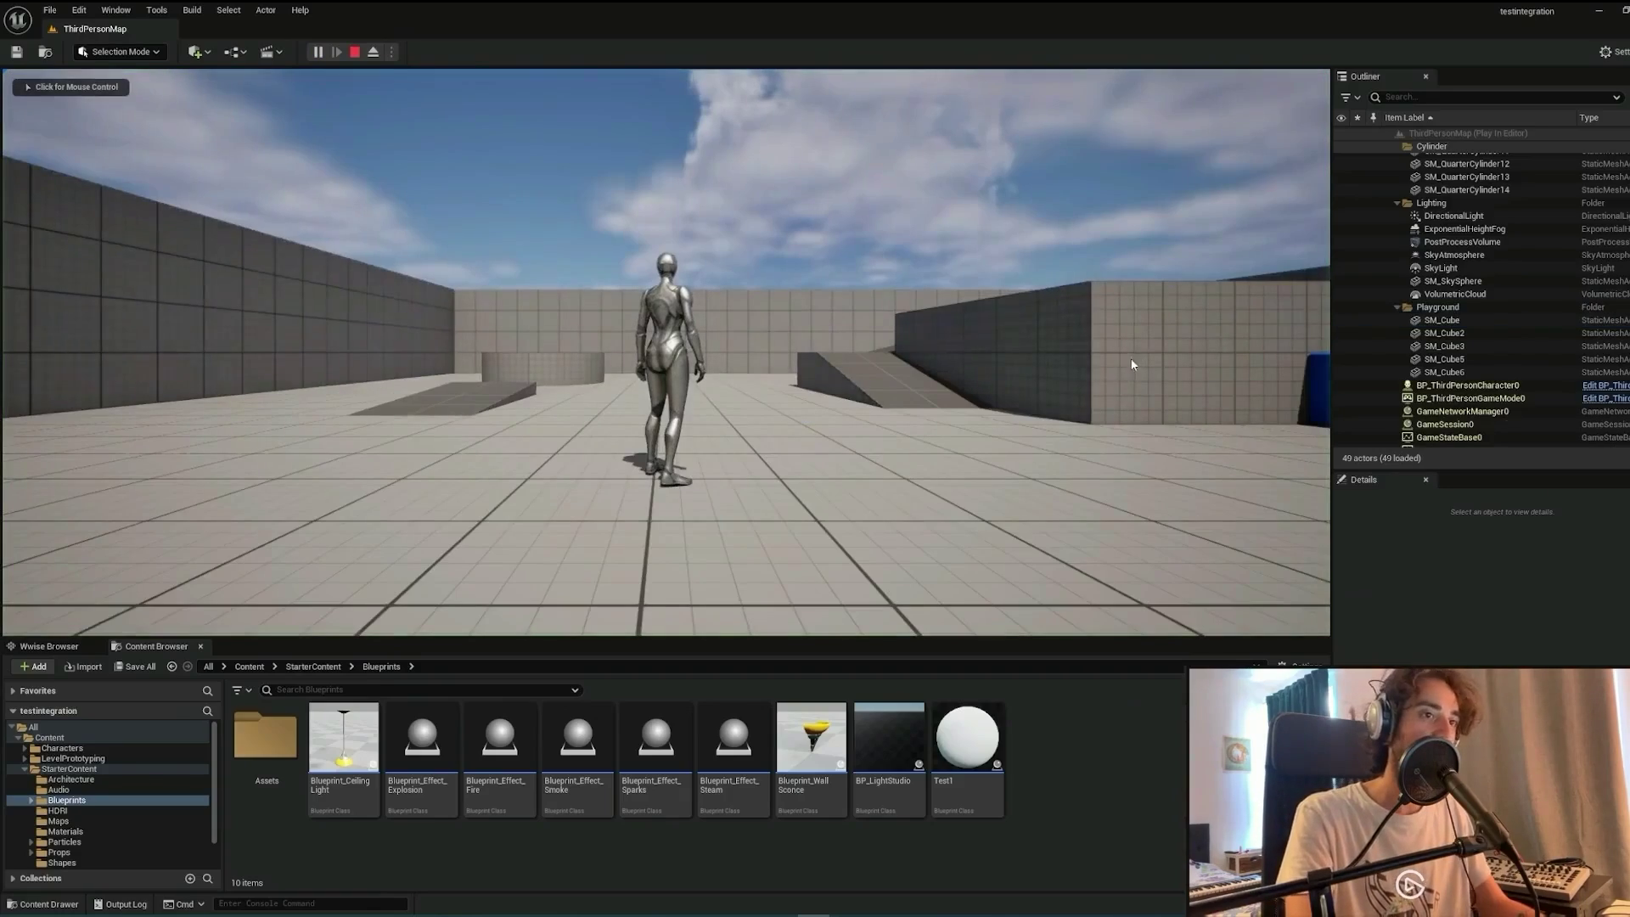
key(s)
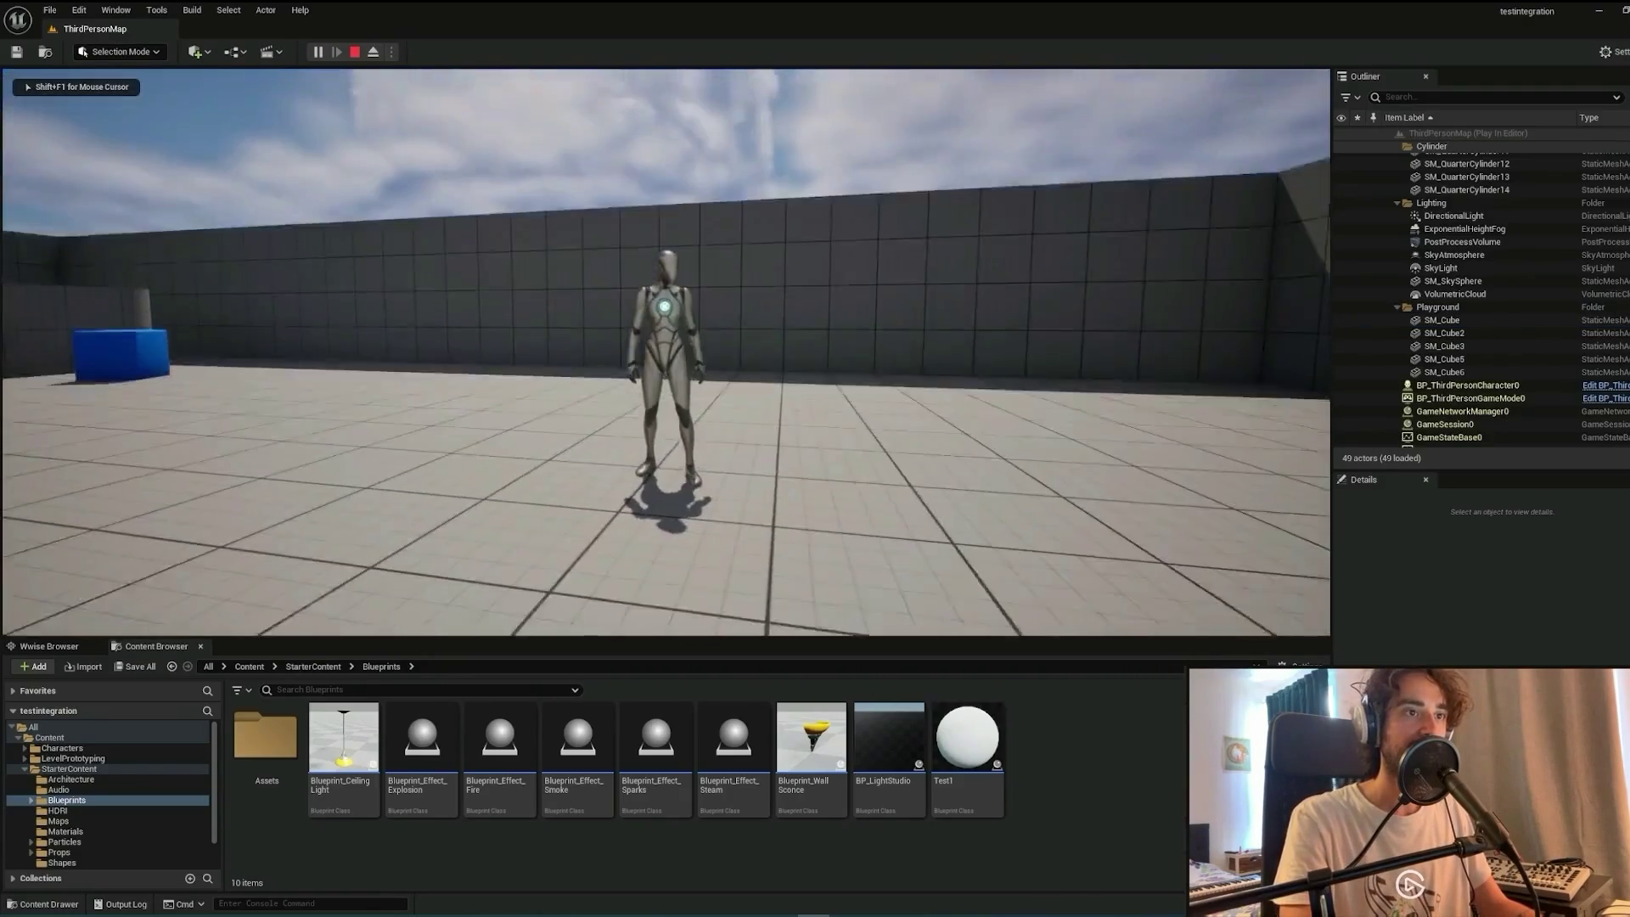
key(s)
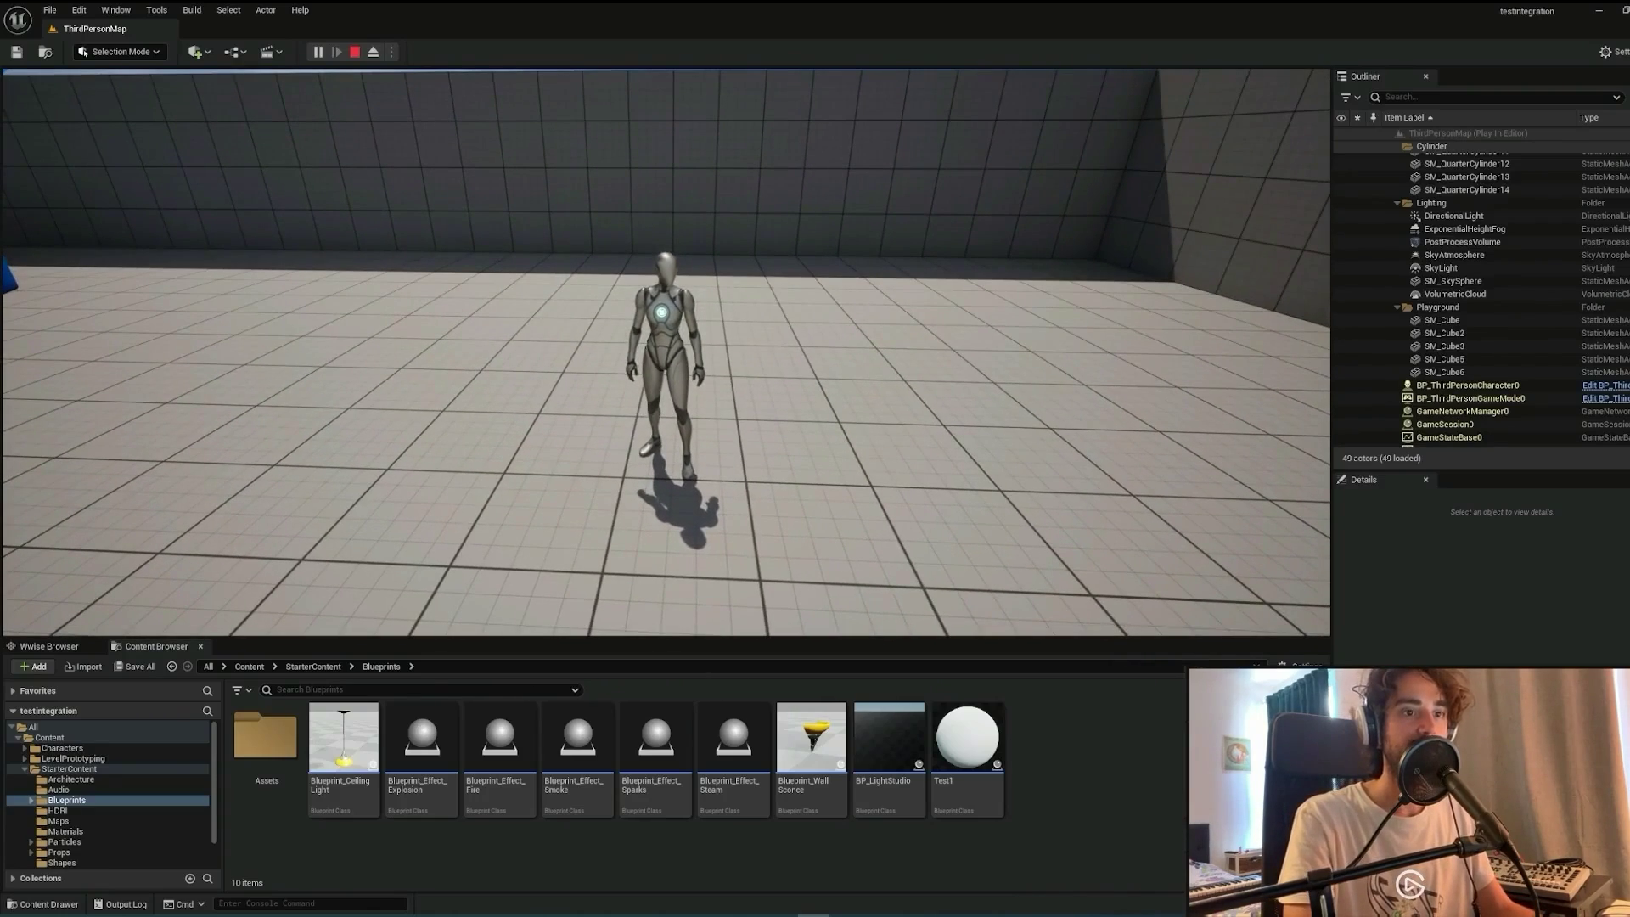
key(s)
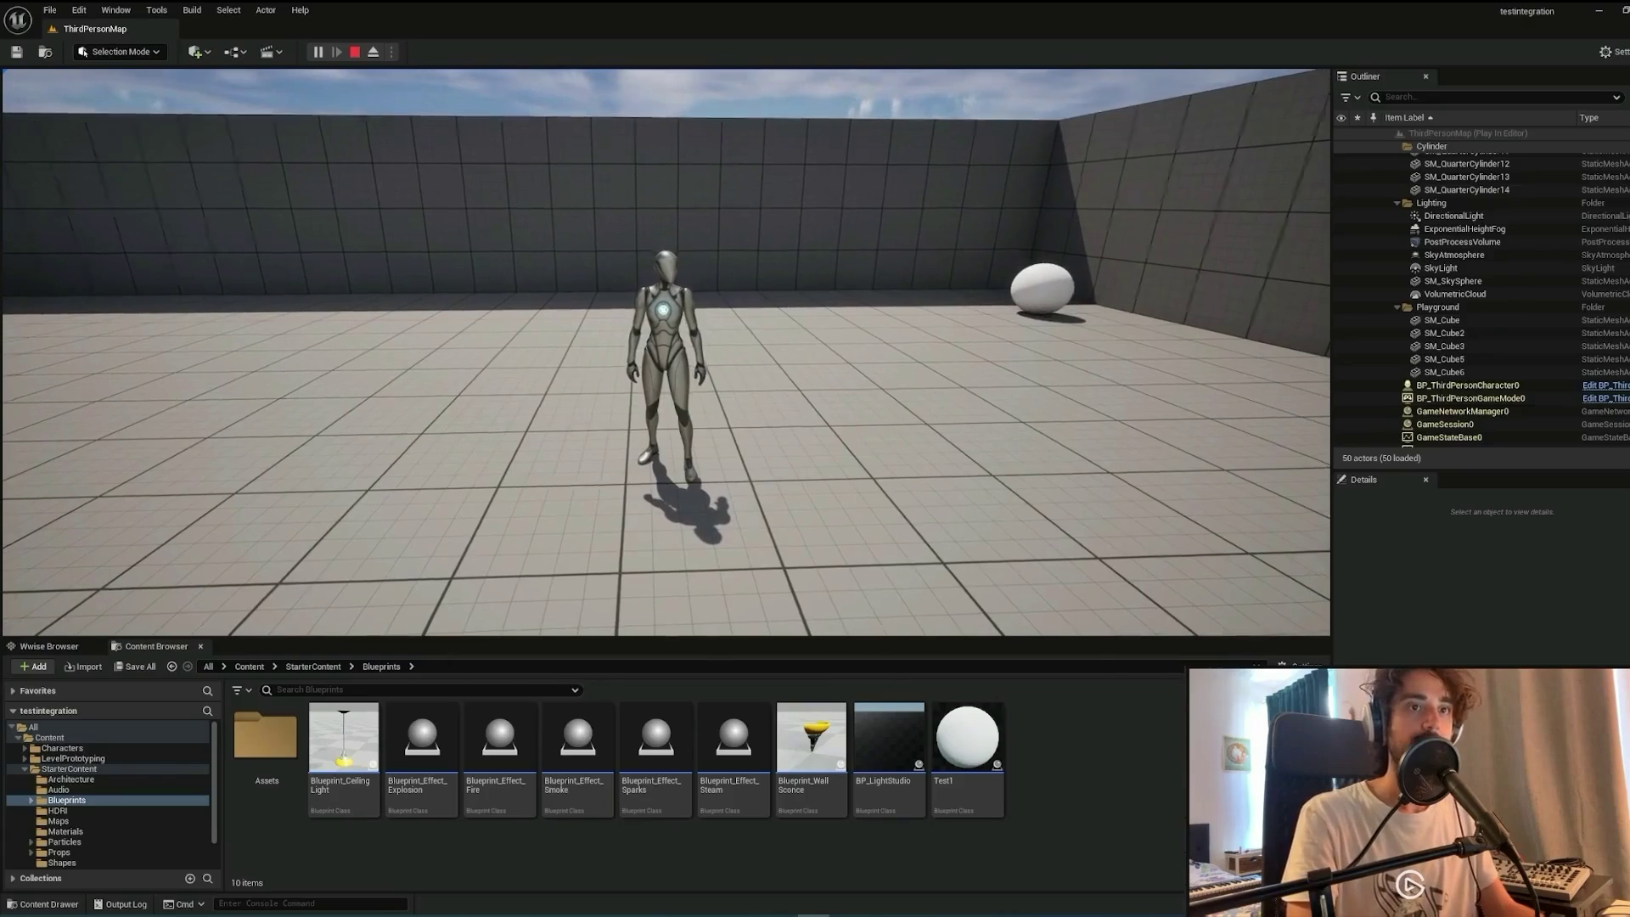
mouse_move(666, 352)
key(Escape)
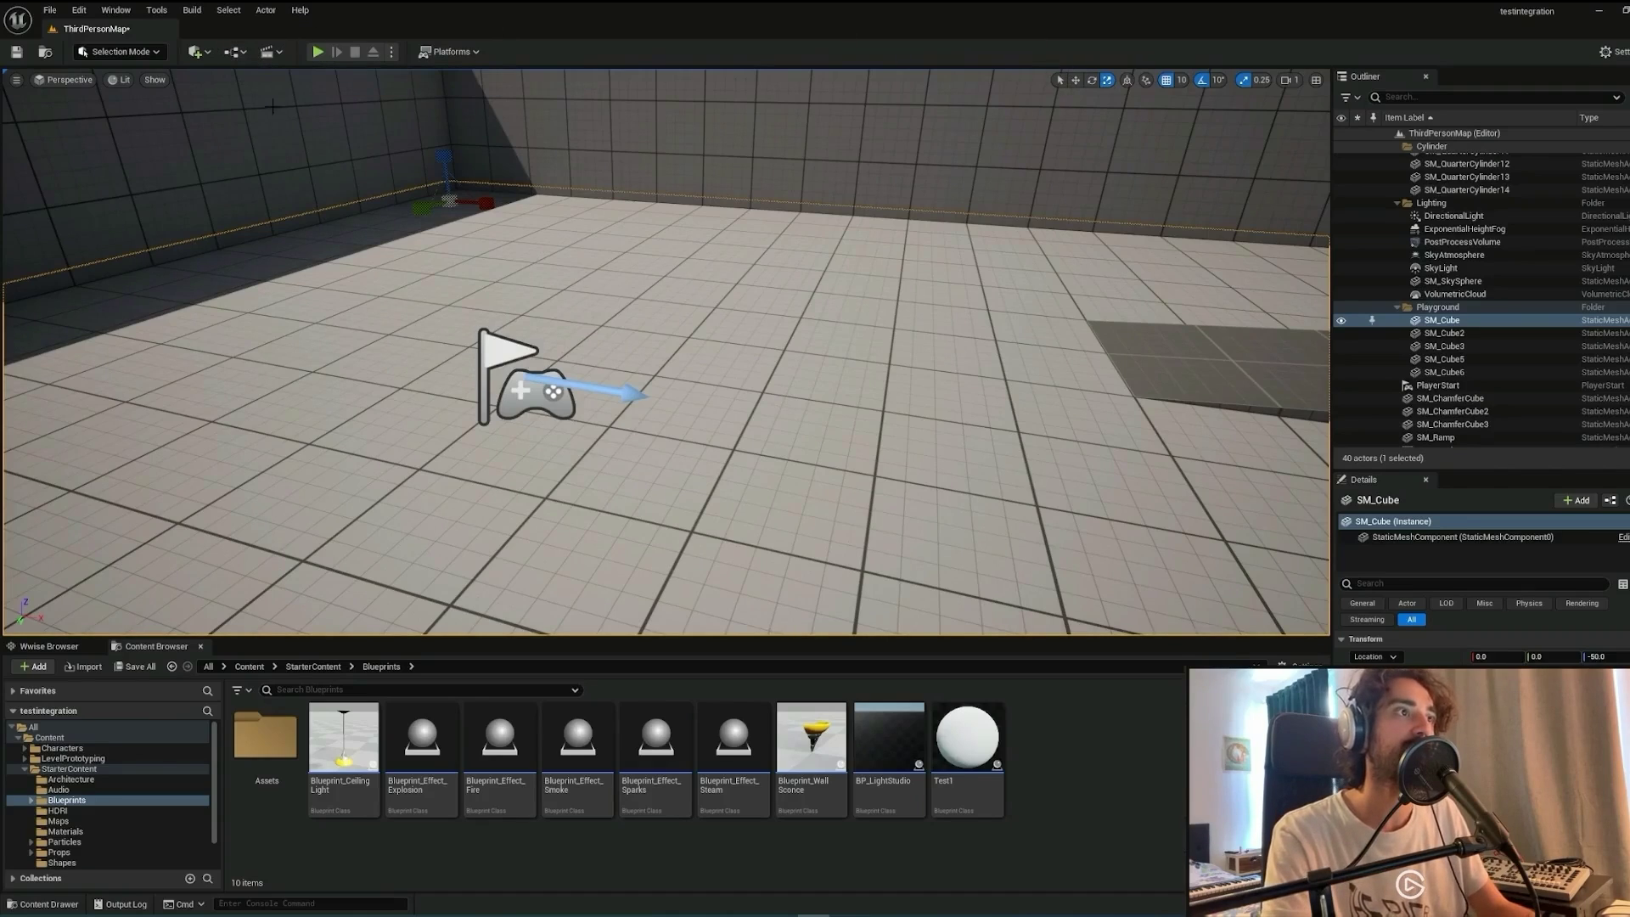
Open the level blueprint and split the Make Transform Location pin into X, Y, Z.
click(243, 52)
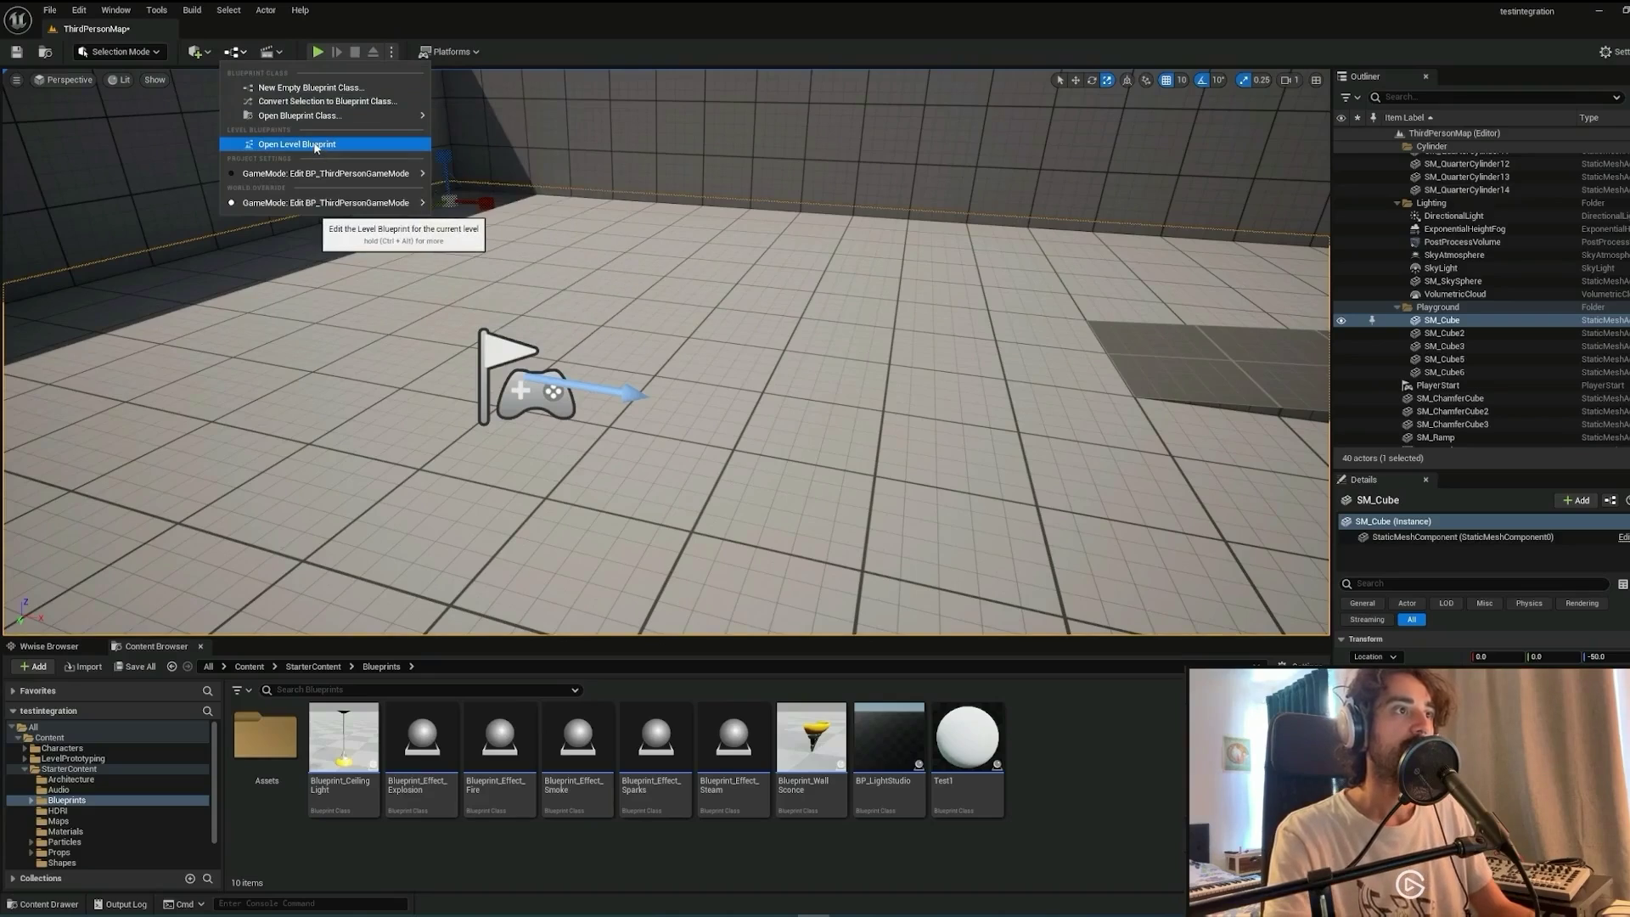
click(314, 148)
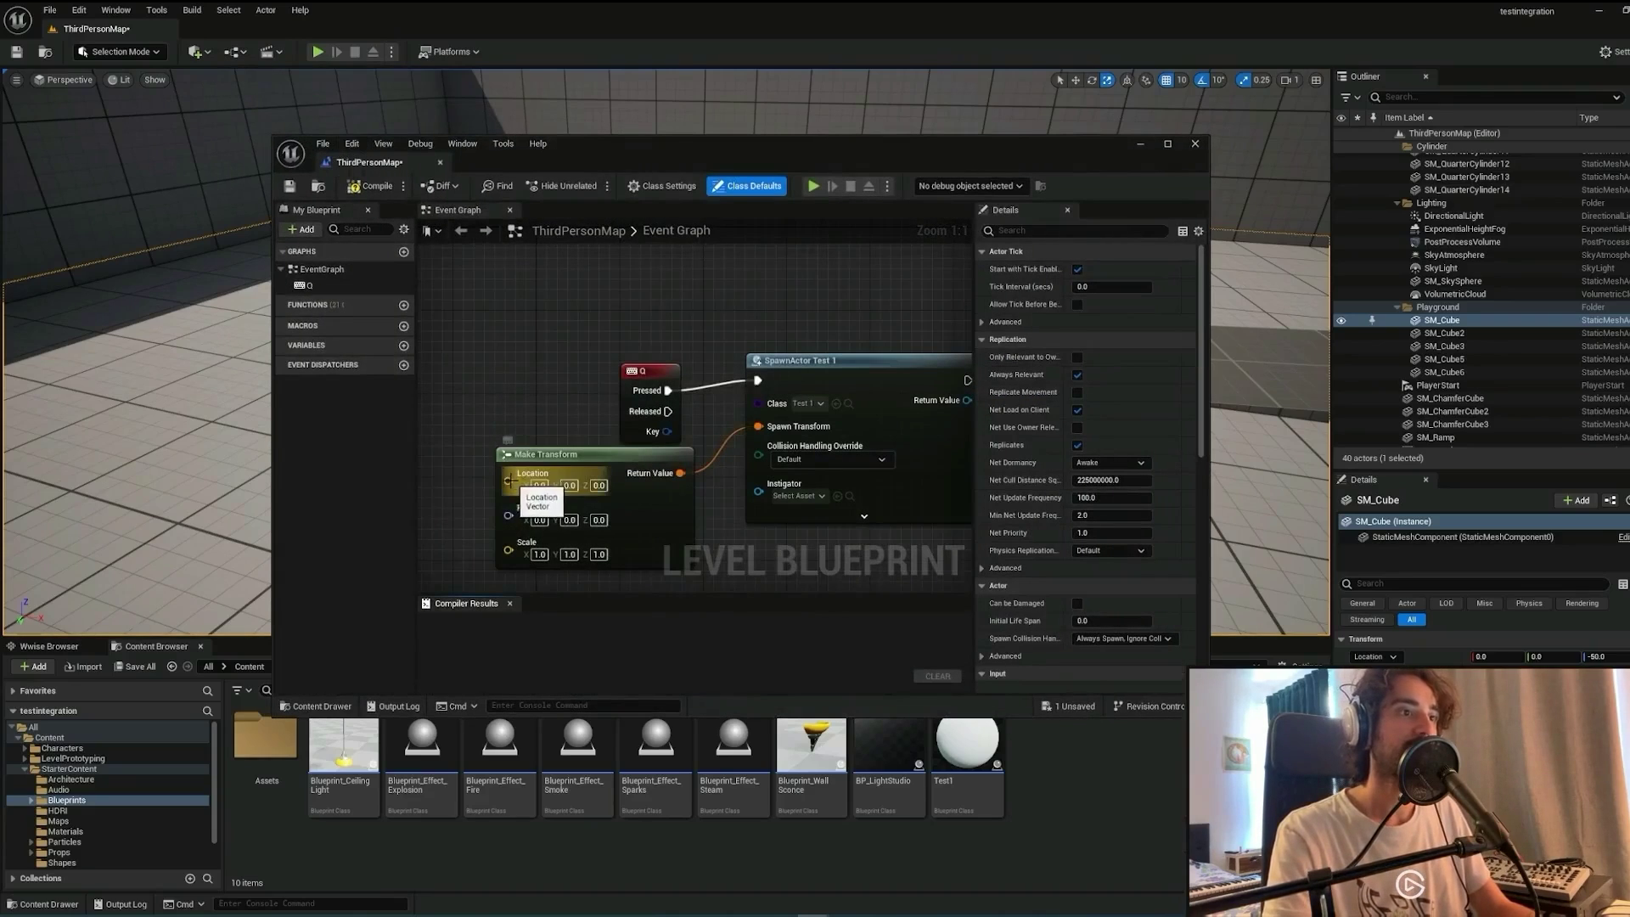
right_click(509, 482)
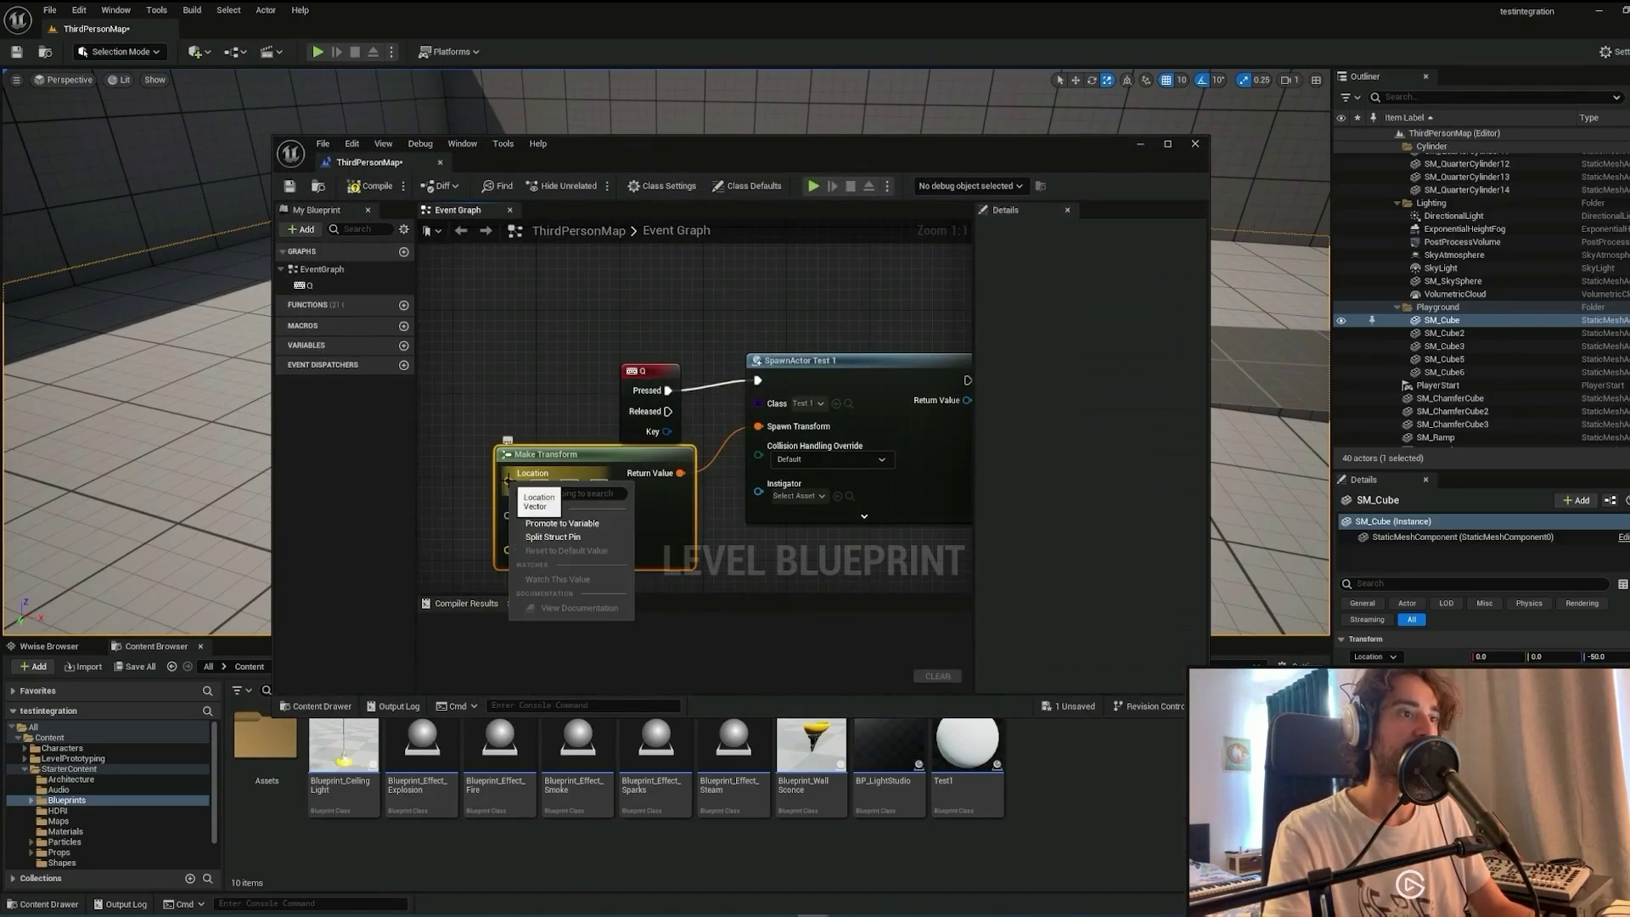
click(592, 536)
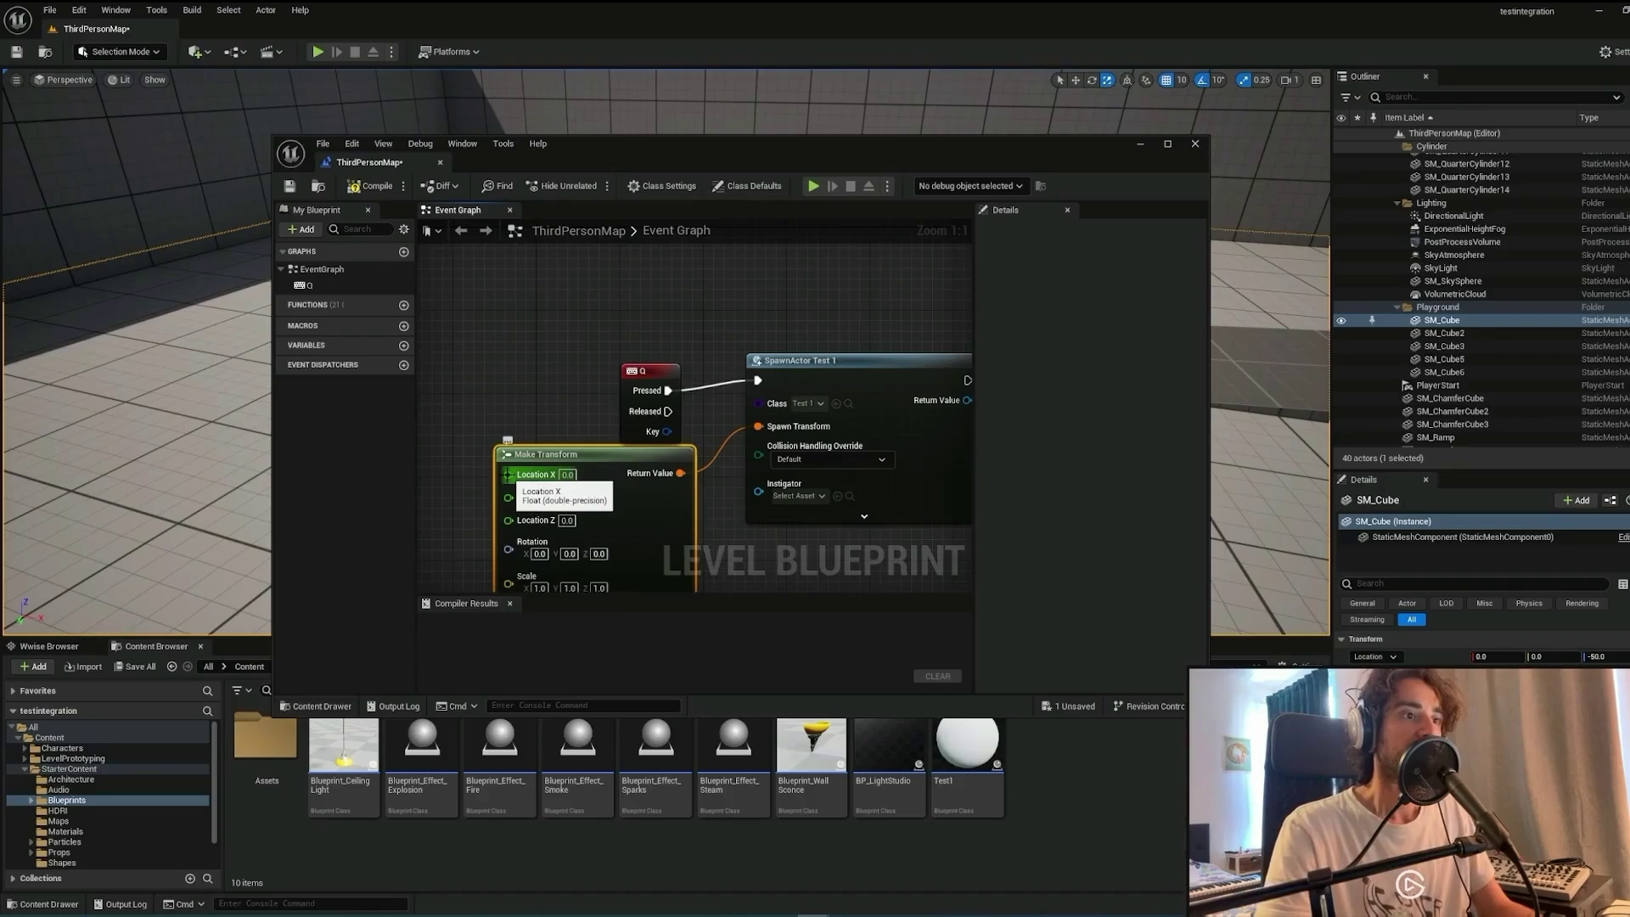
Feed Location X from a Random Float in Range node with Min 200, Max 500.
drag(509, 473, 470, 416)
text(rando)
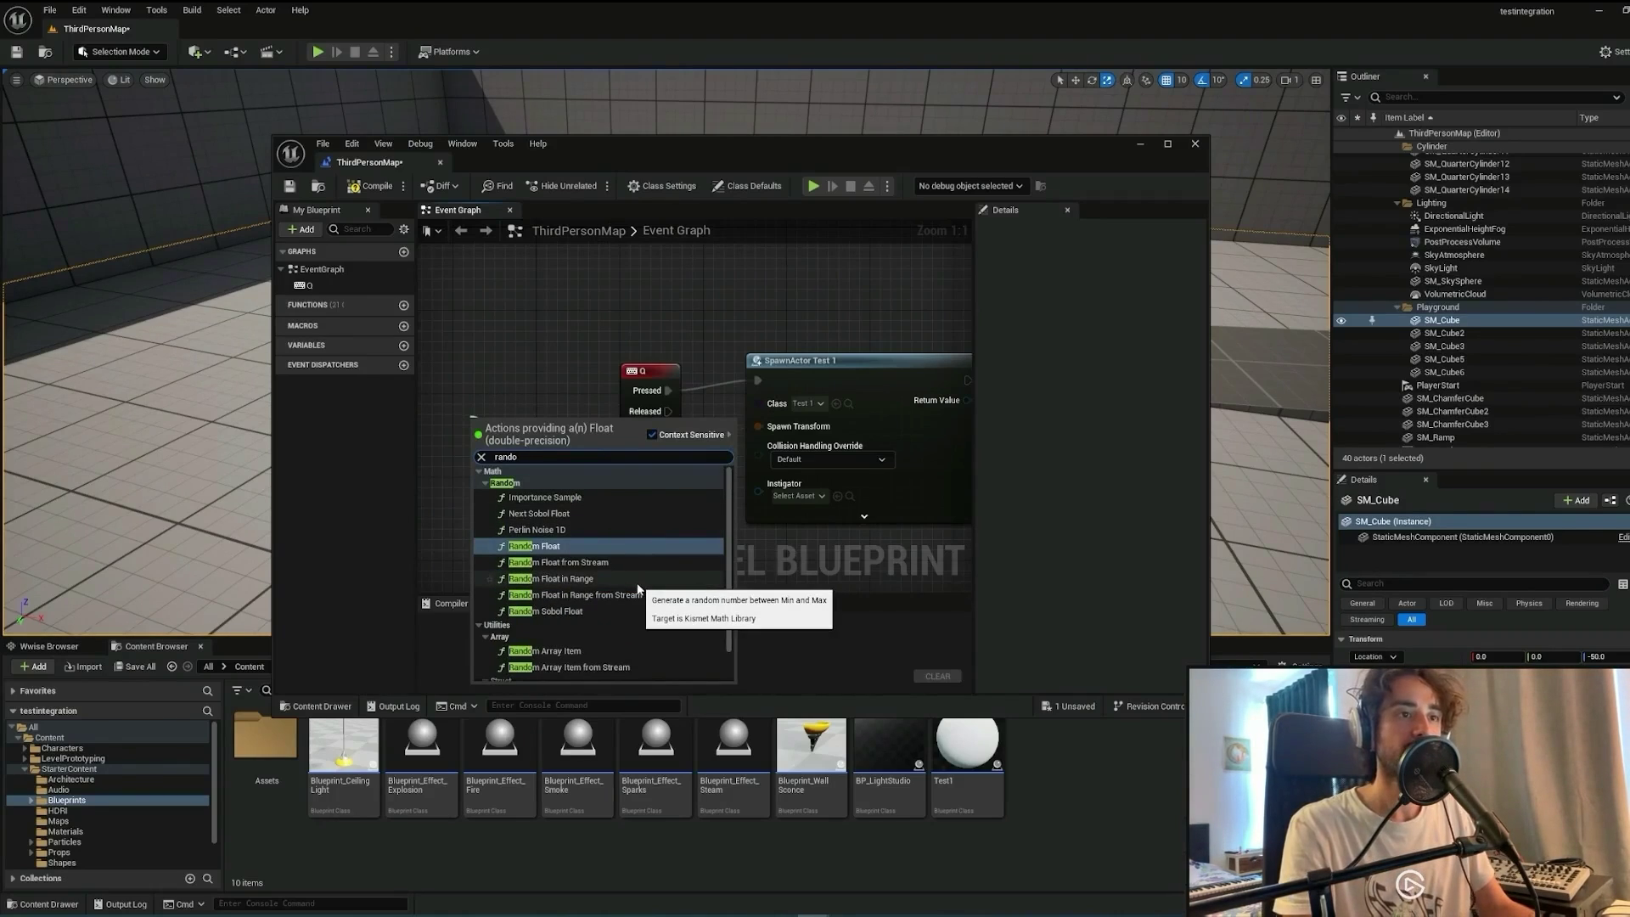
click(638, 583)
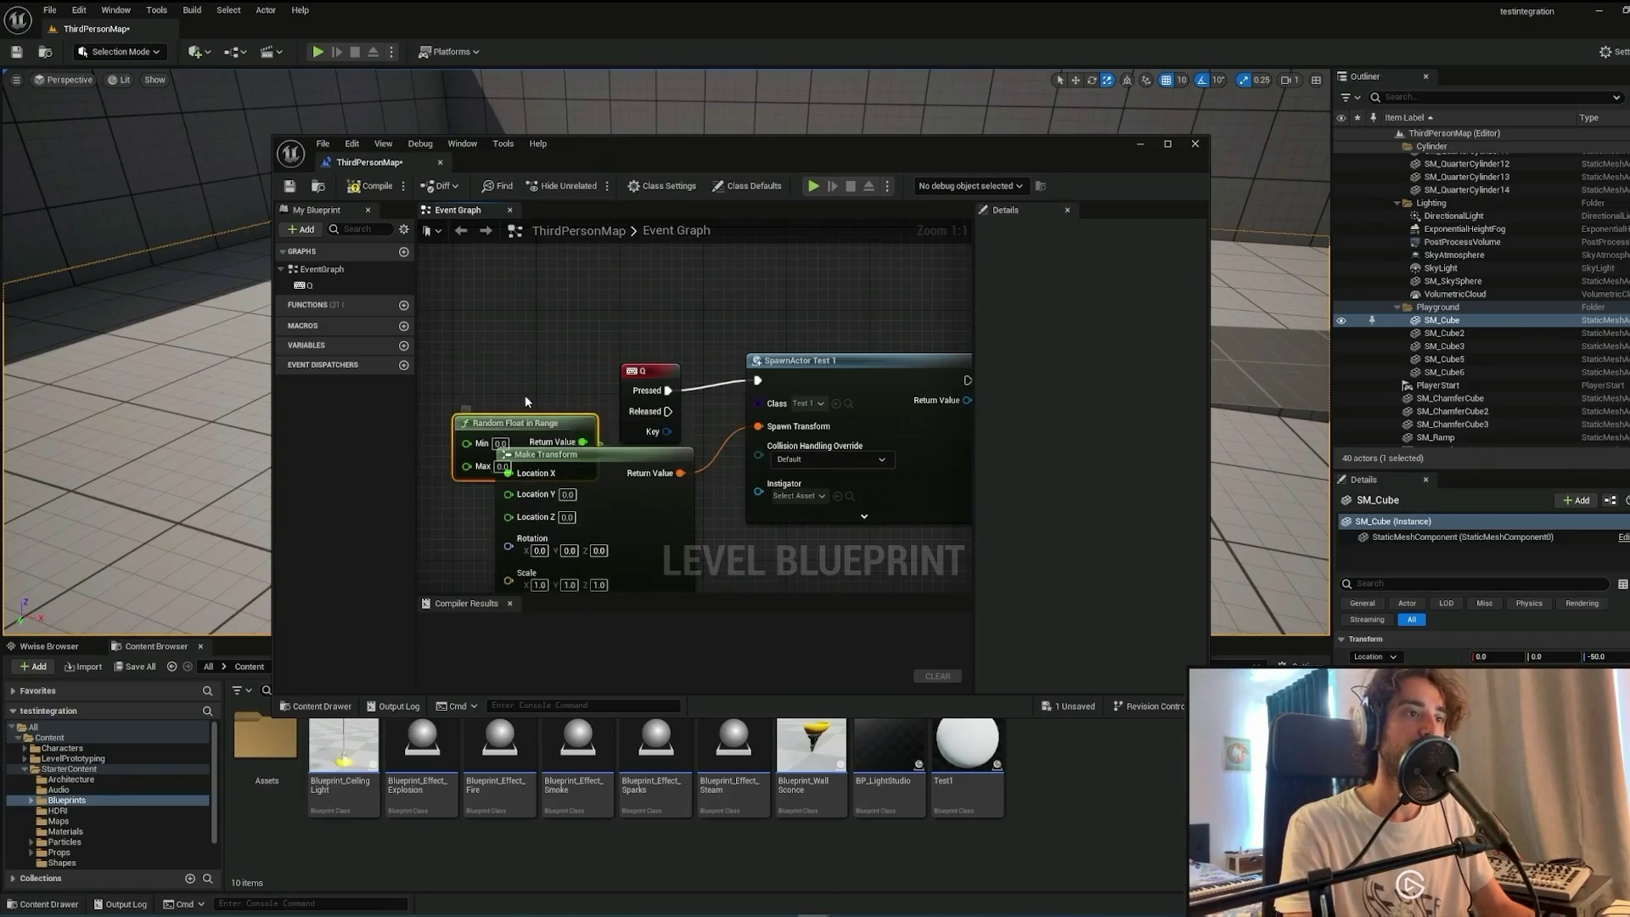
drag(493, 426, 455, 381)
drag(601, 466, 654, 466)
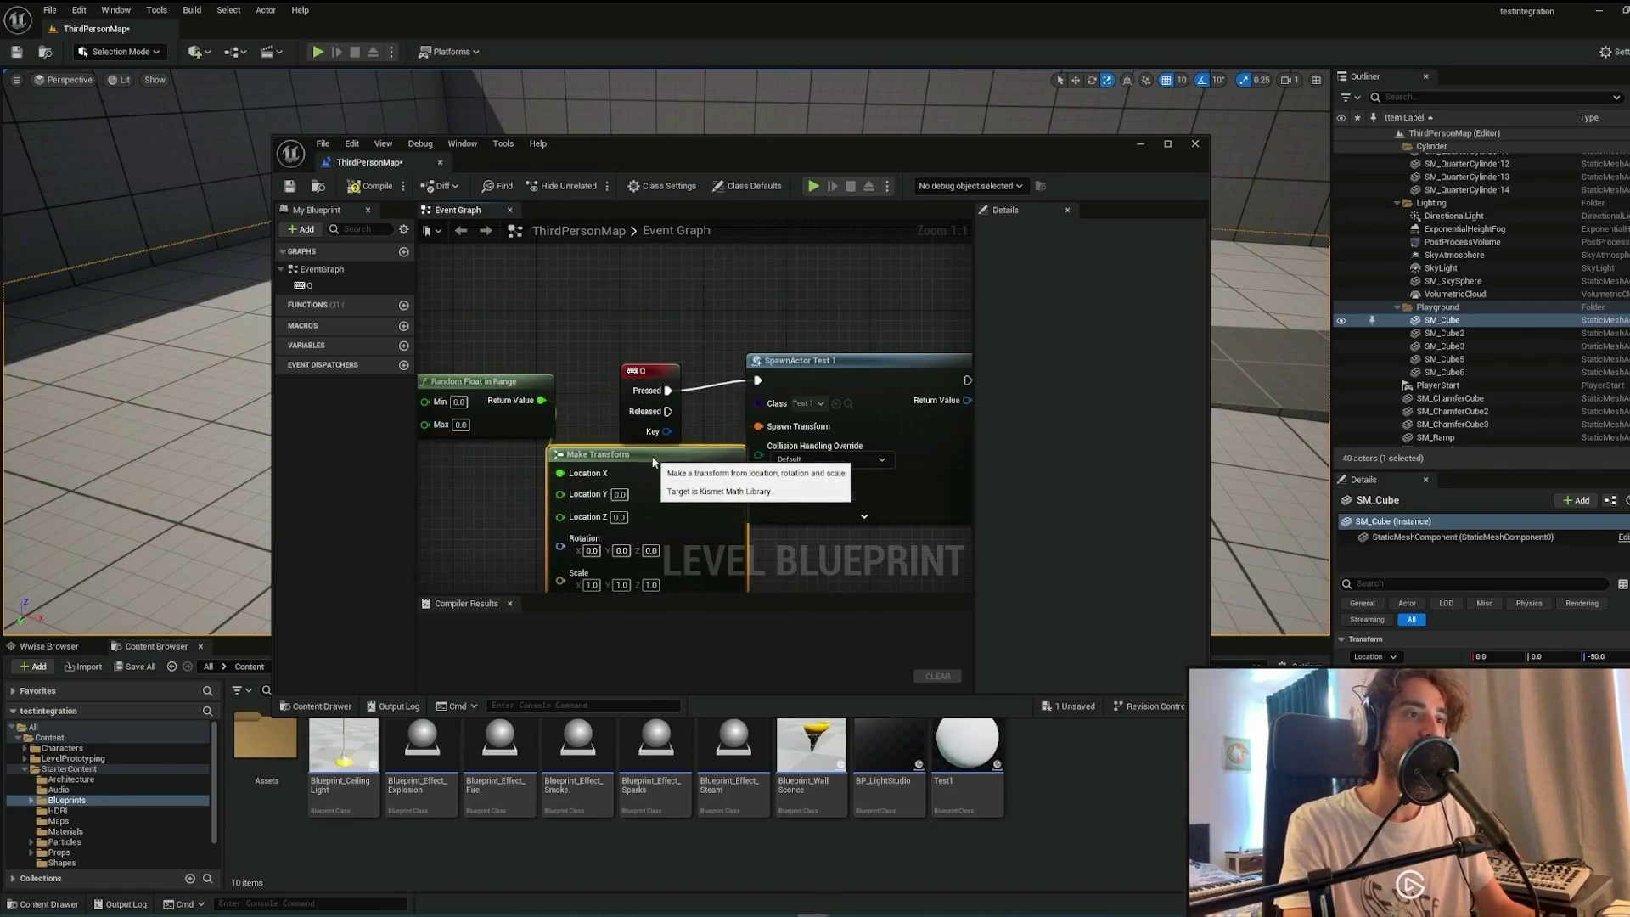
click(460, 402)
text(200)
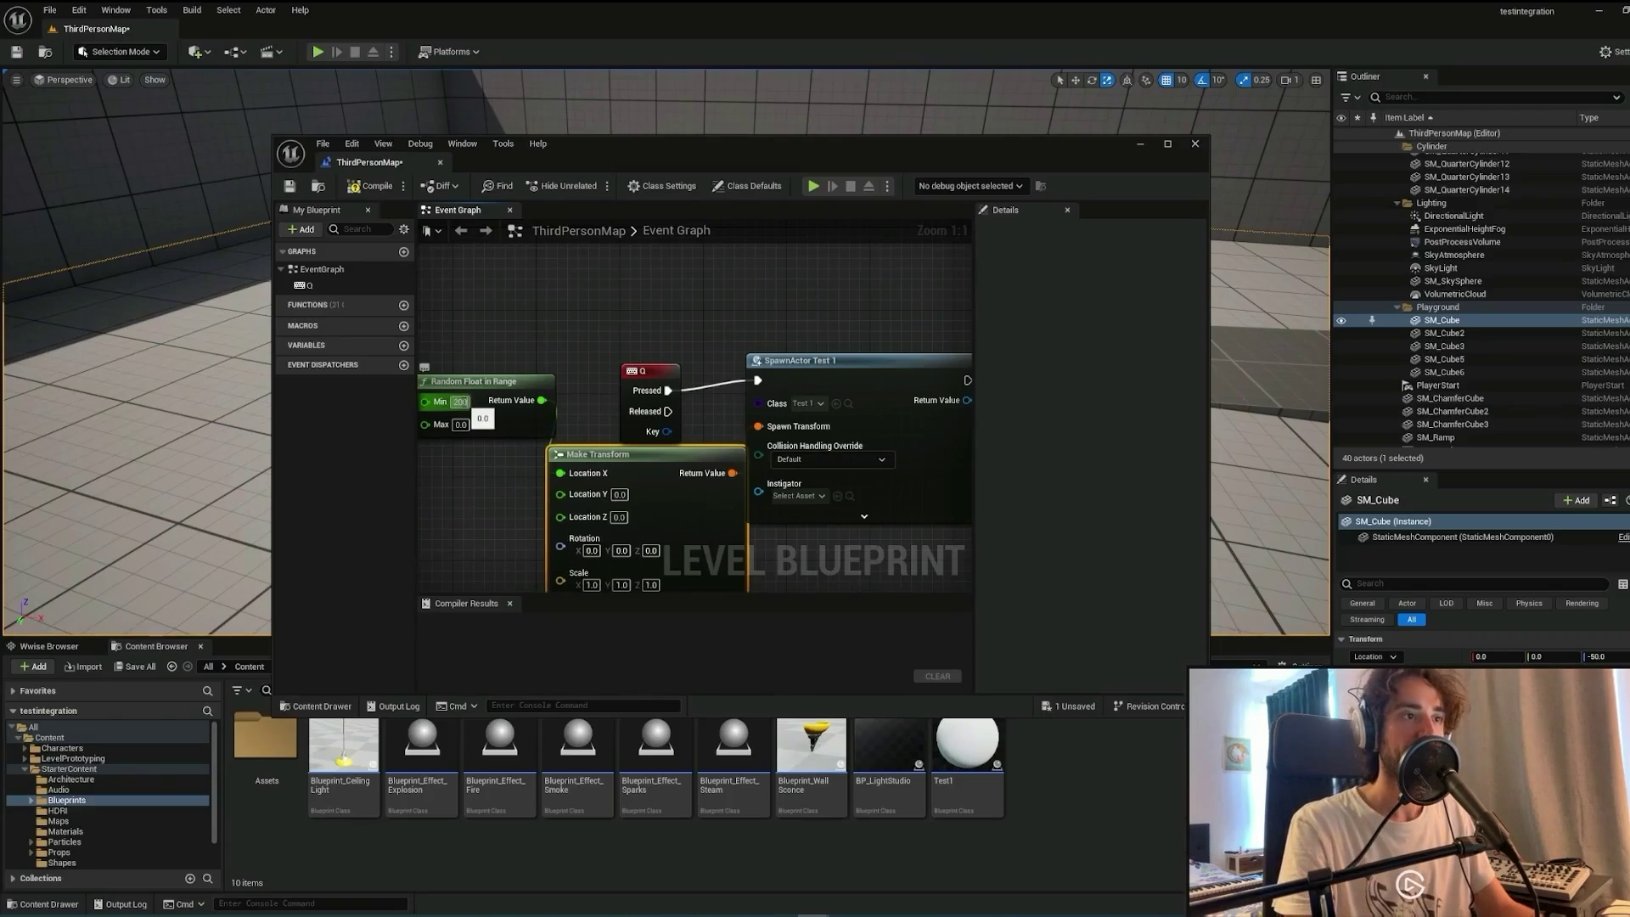
click(460, 424)
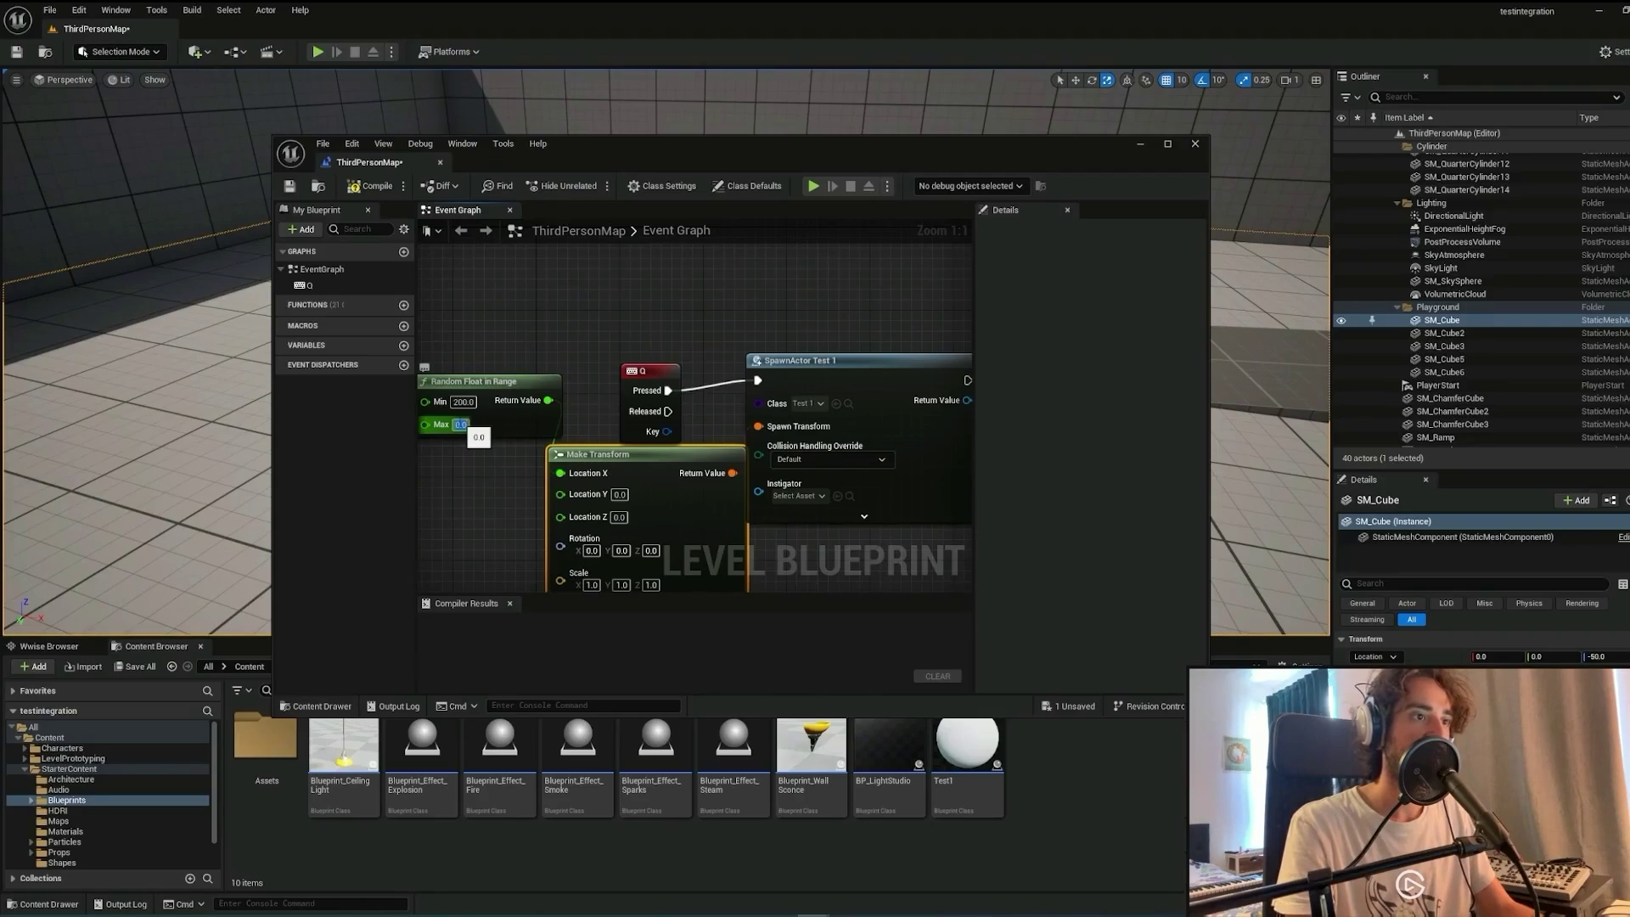
text(500)
key(Return)
Duplicate the 200–500 random node and wire the copy into Location Y.
click(503, 380)
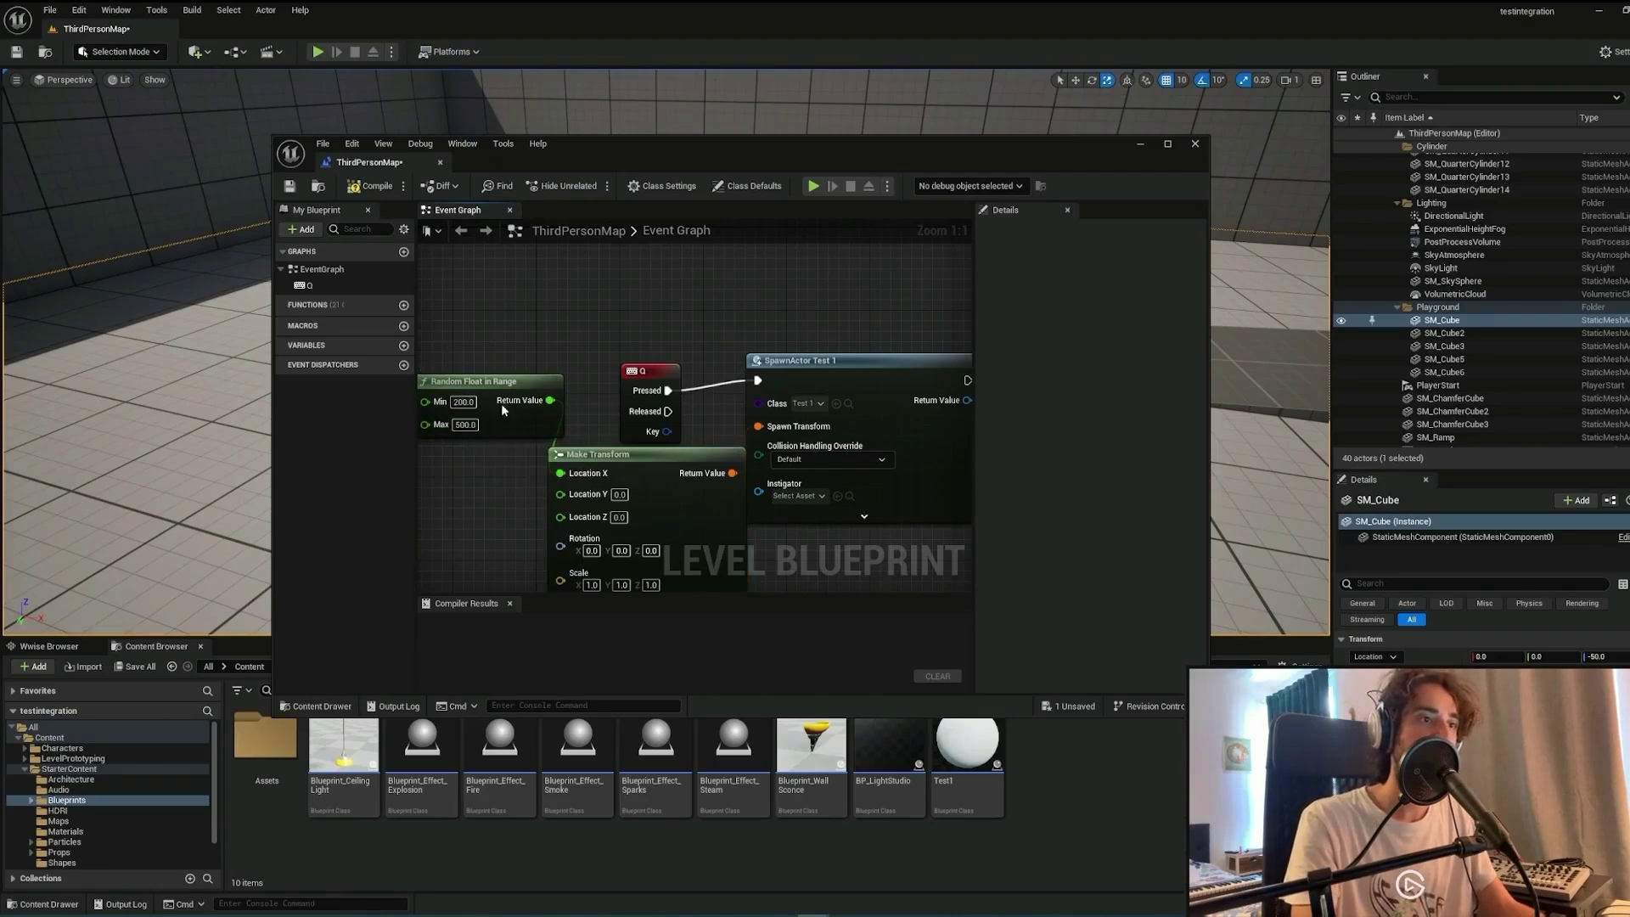
key(ctrl+c)
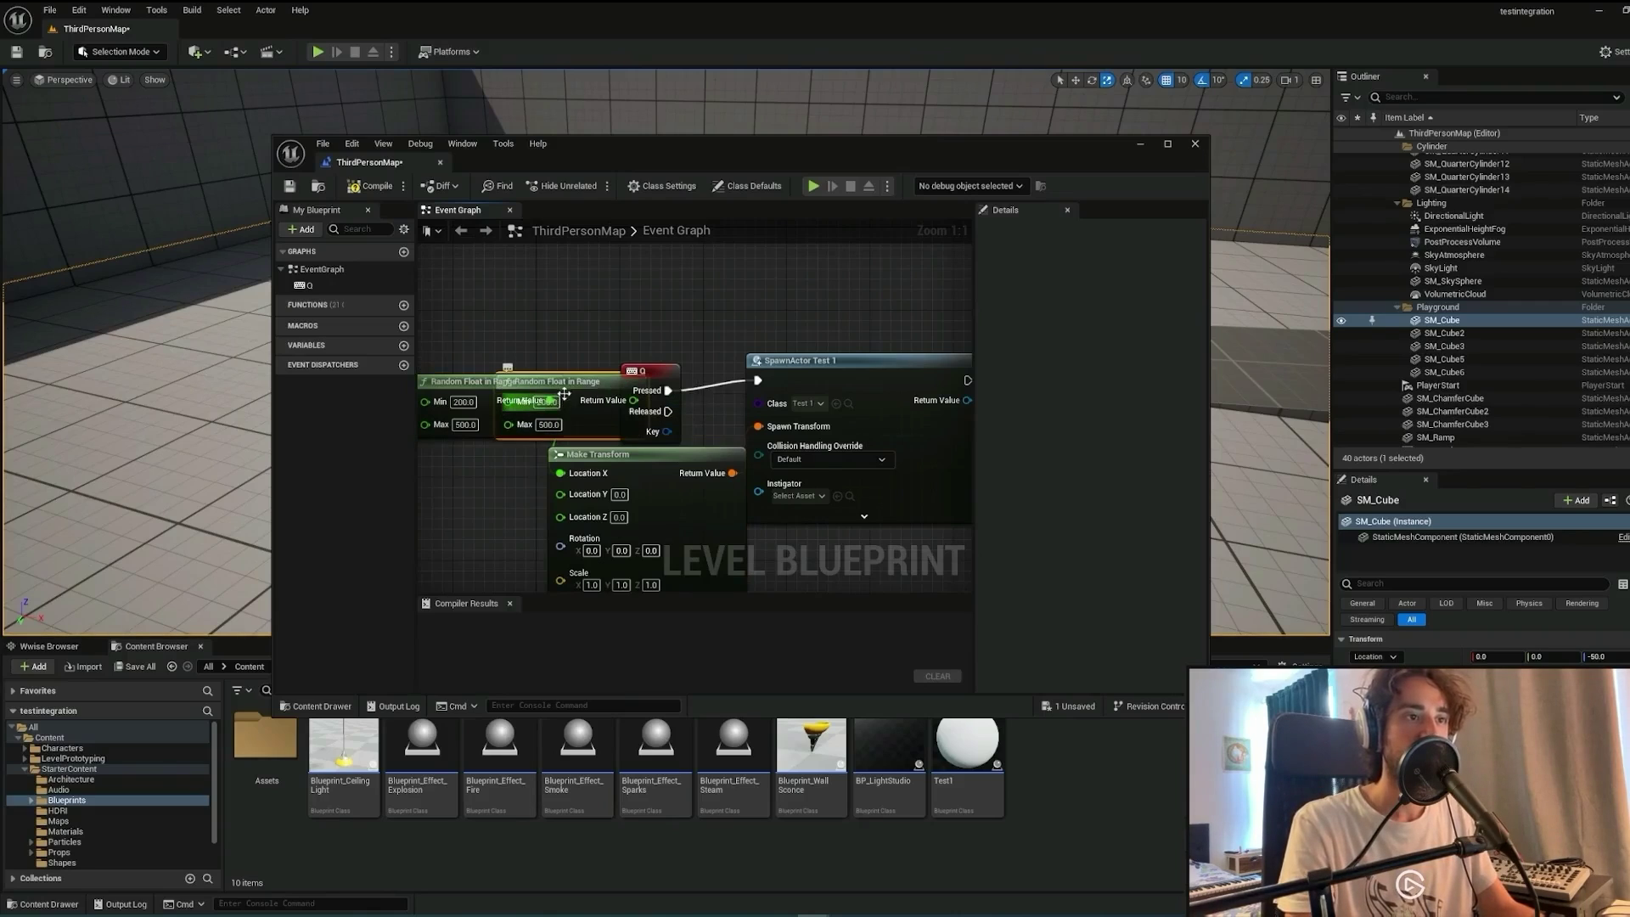
key(ctrl+v)
drag(529, 516, 561, 493)
right_drag(603, 371, 772, 298)
drag(689, 423, 585, 383)
double_click(580, 424)
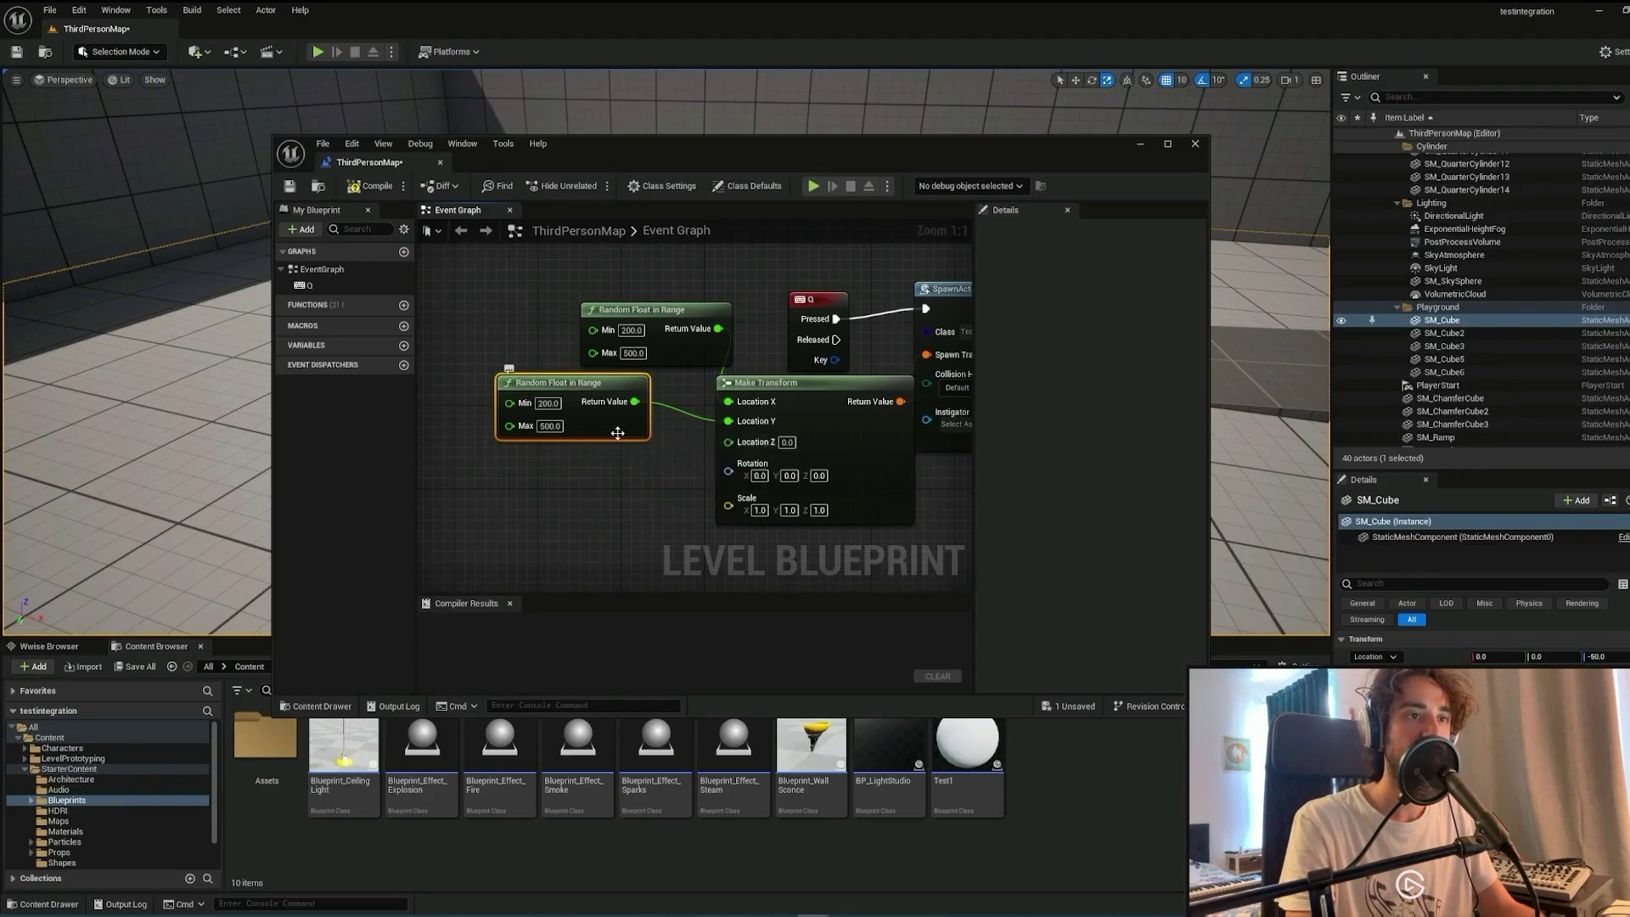
Feed Location Z from a third random node ranging 50–150, then compile and save.
key(ctrl+w)
drag(653, 448, 728, 443)
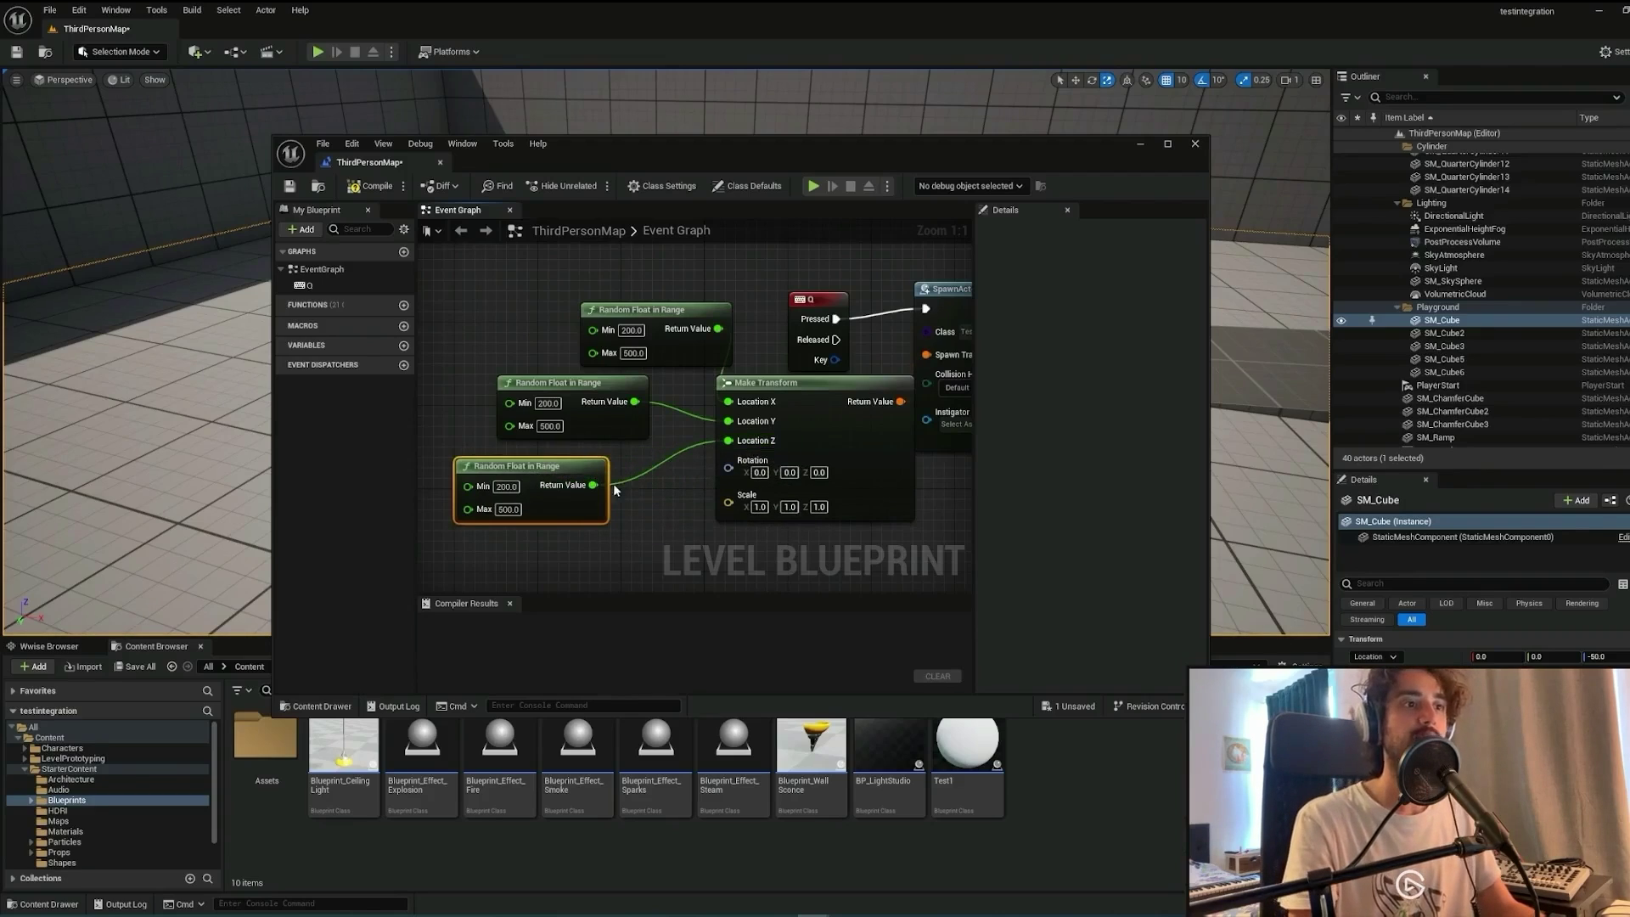
click(506, 487)
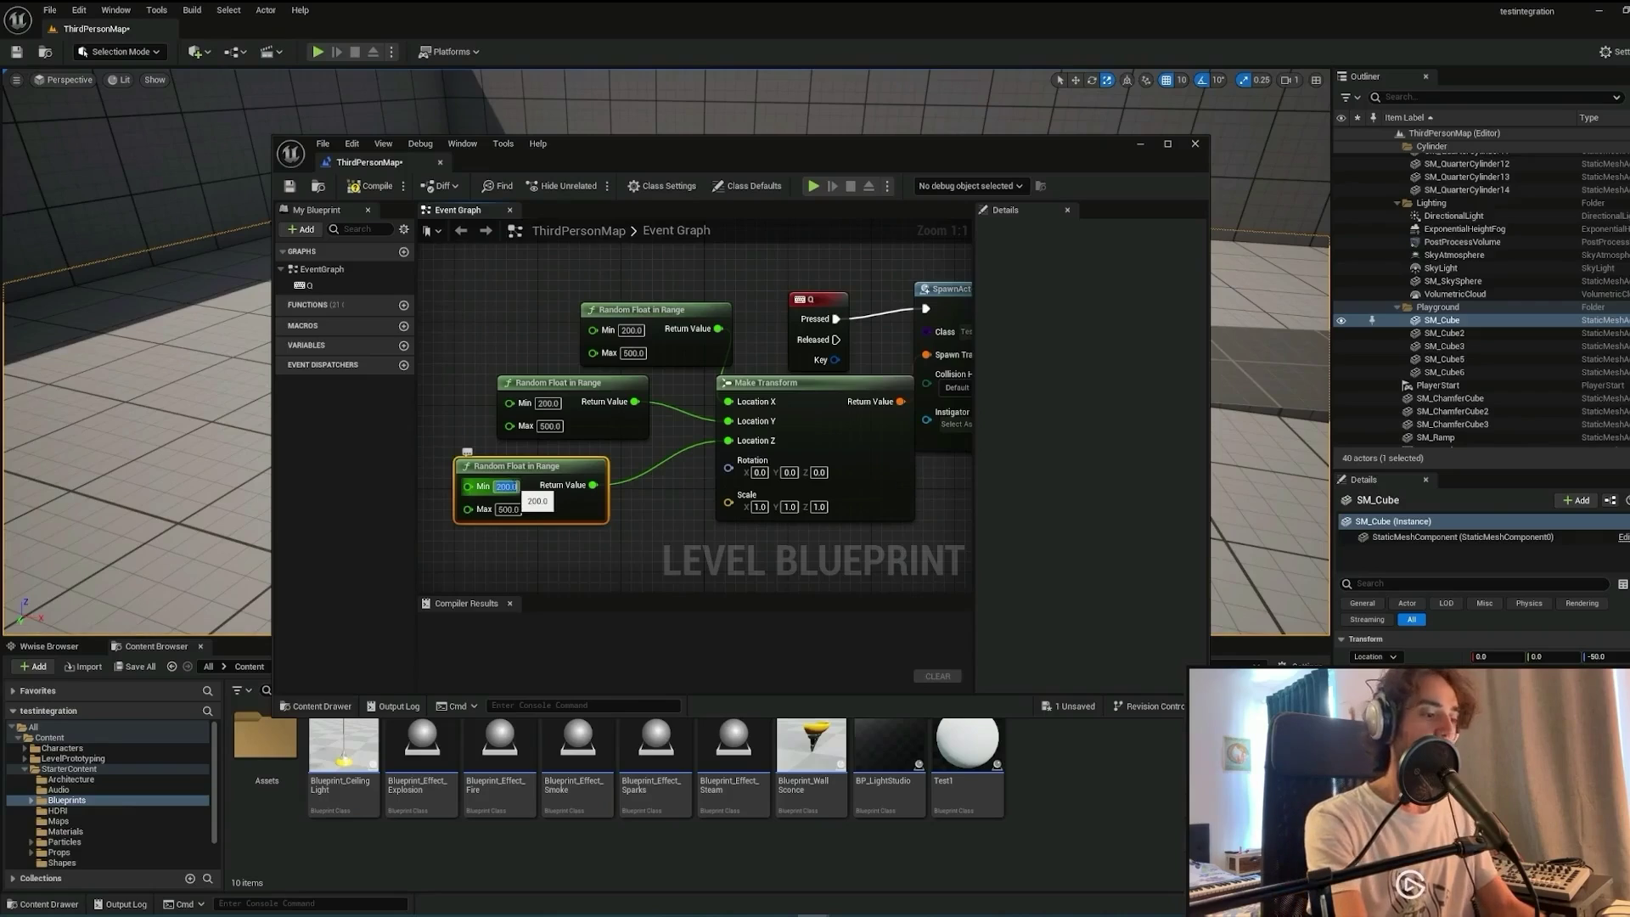
text(50)
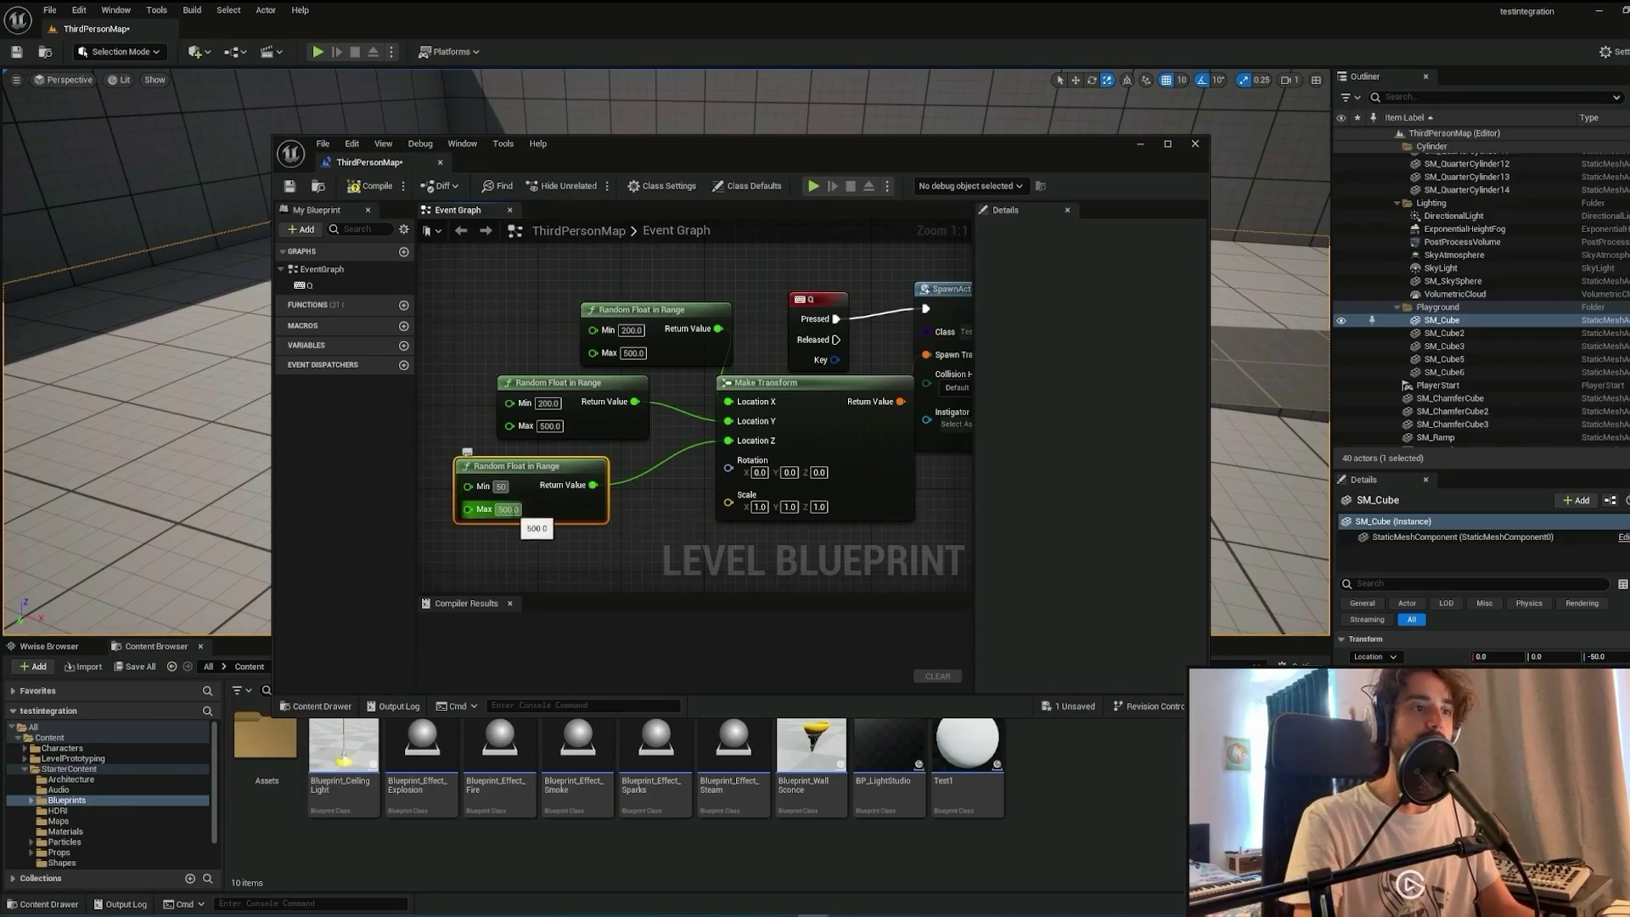
click(508, 510)
text(150)
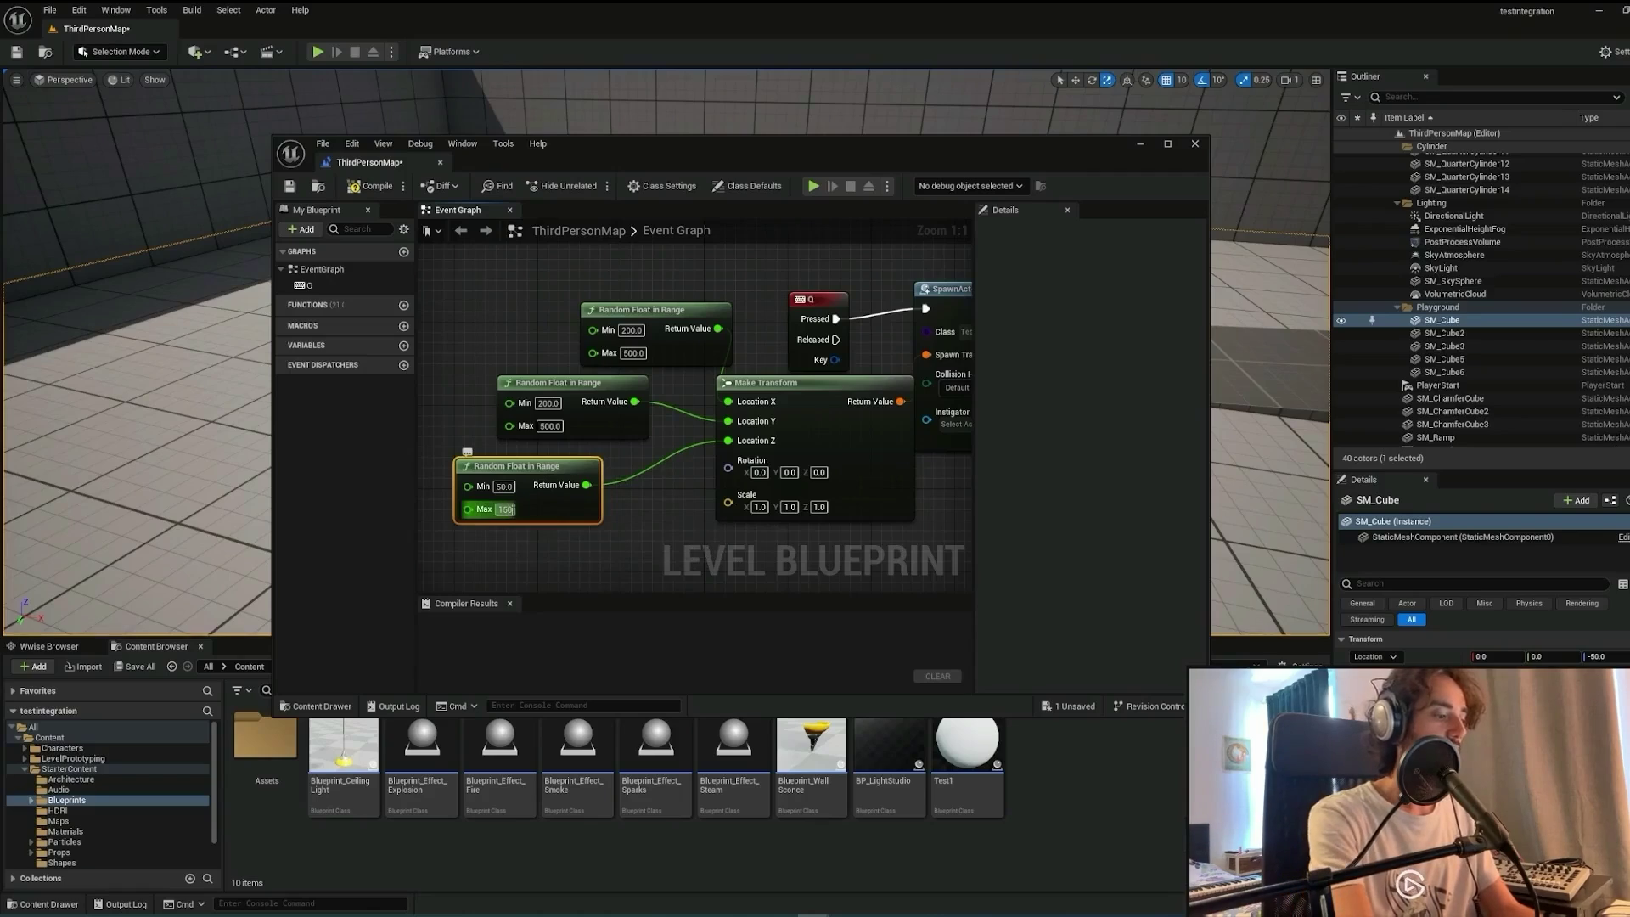
key(Return)
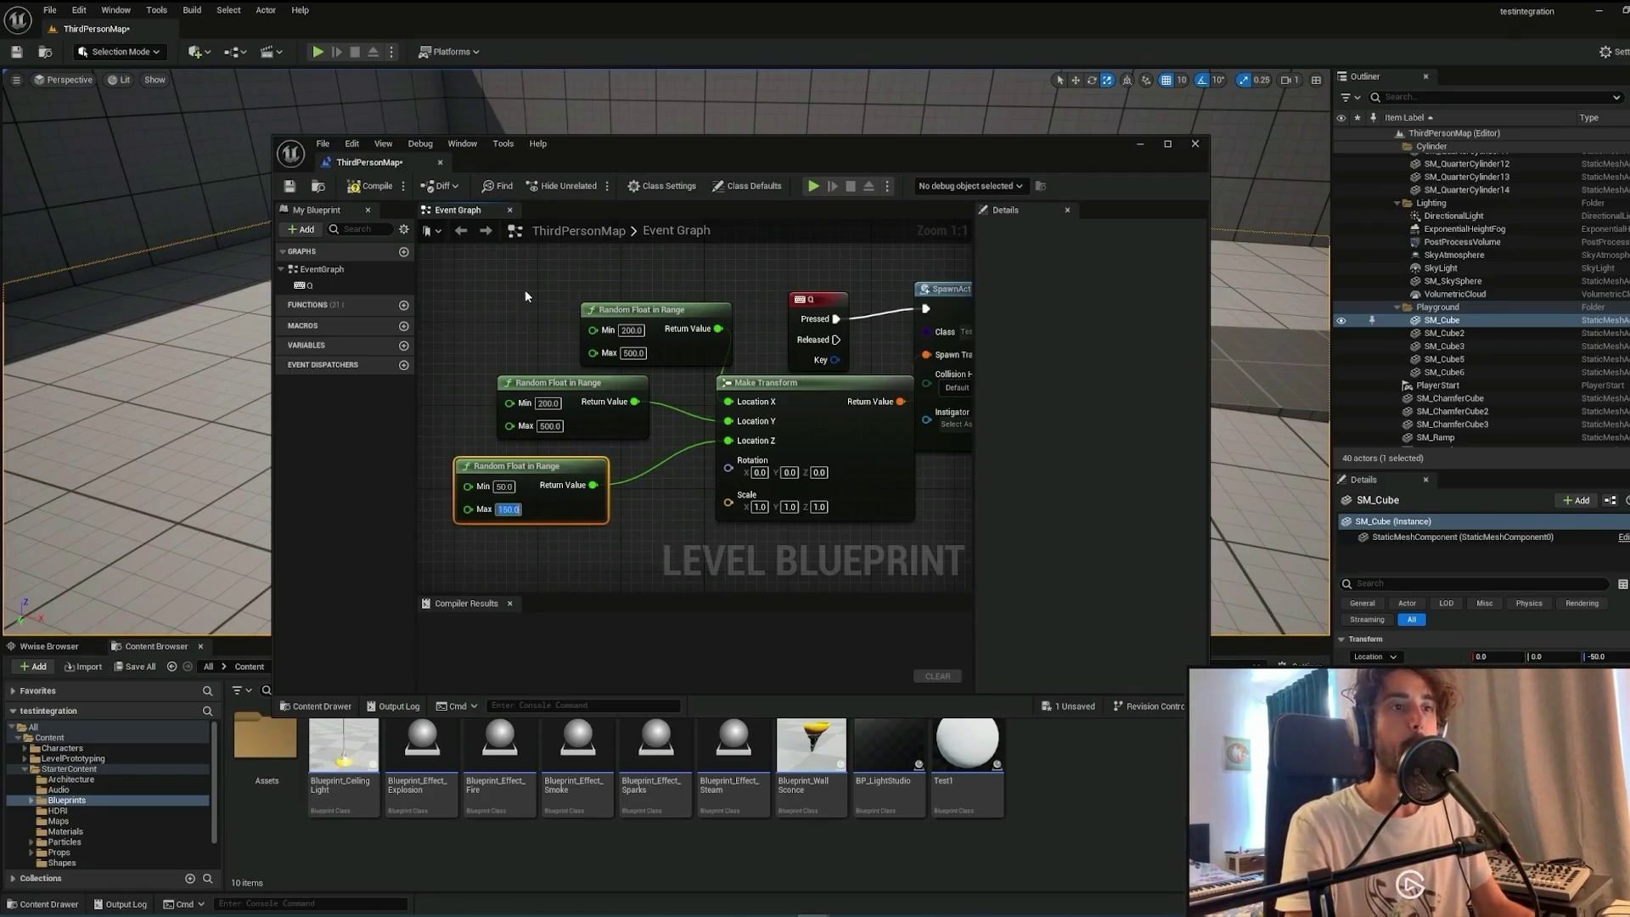
click(525, 289)
click(377, 186)
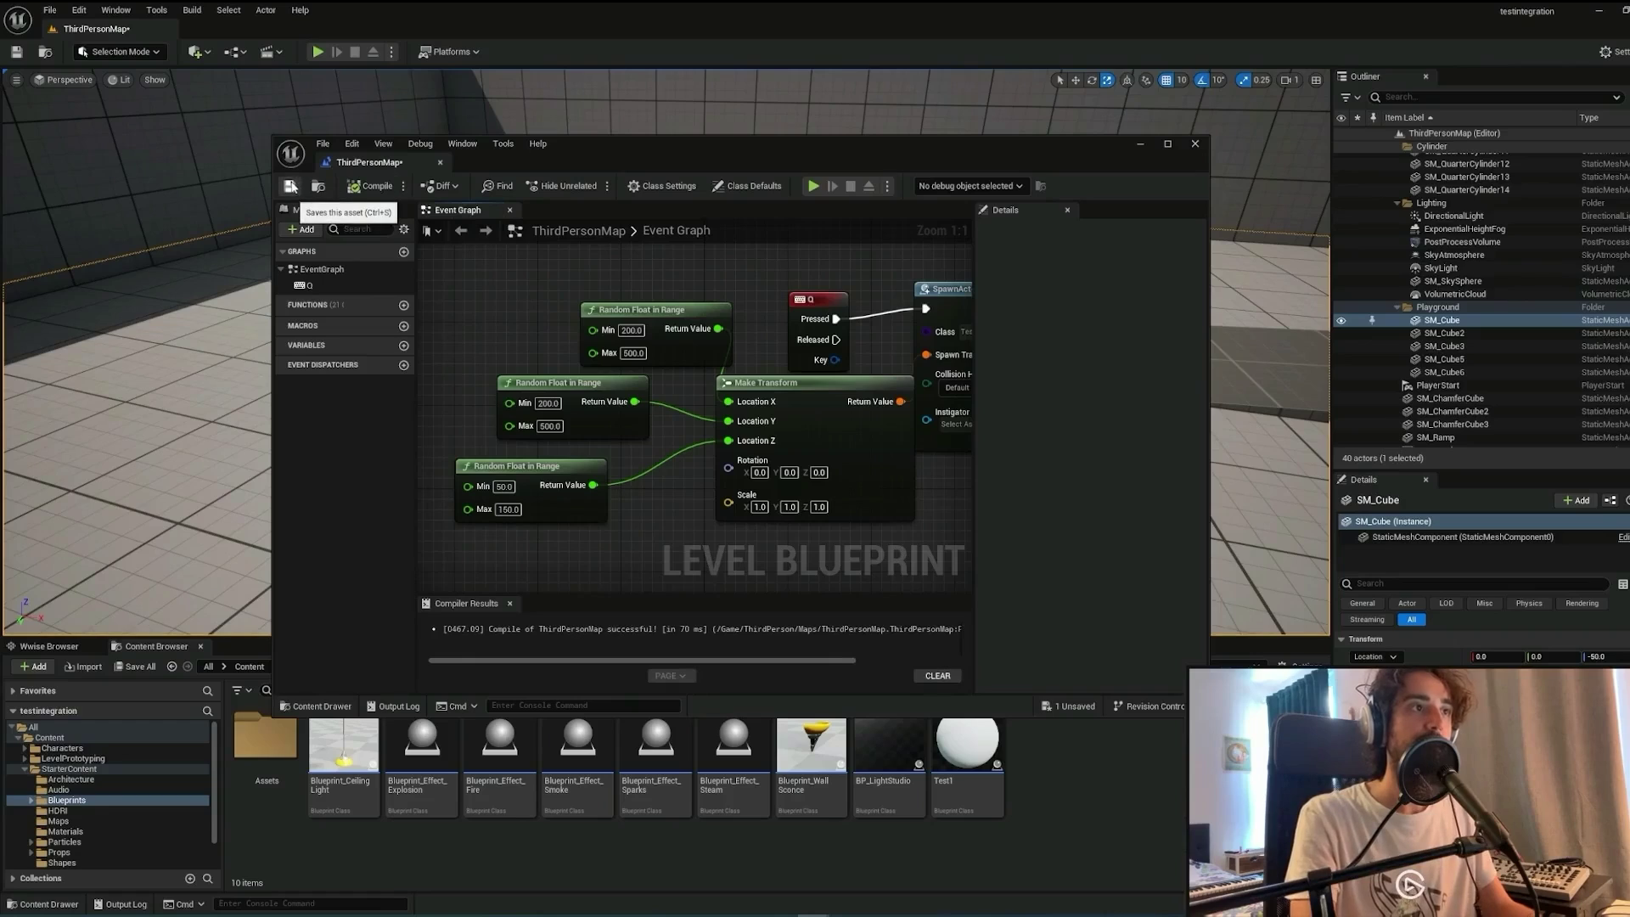
key(ctrl+s)
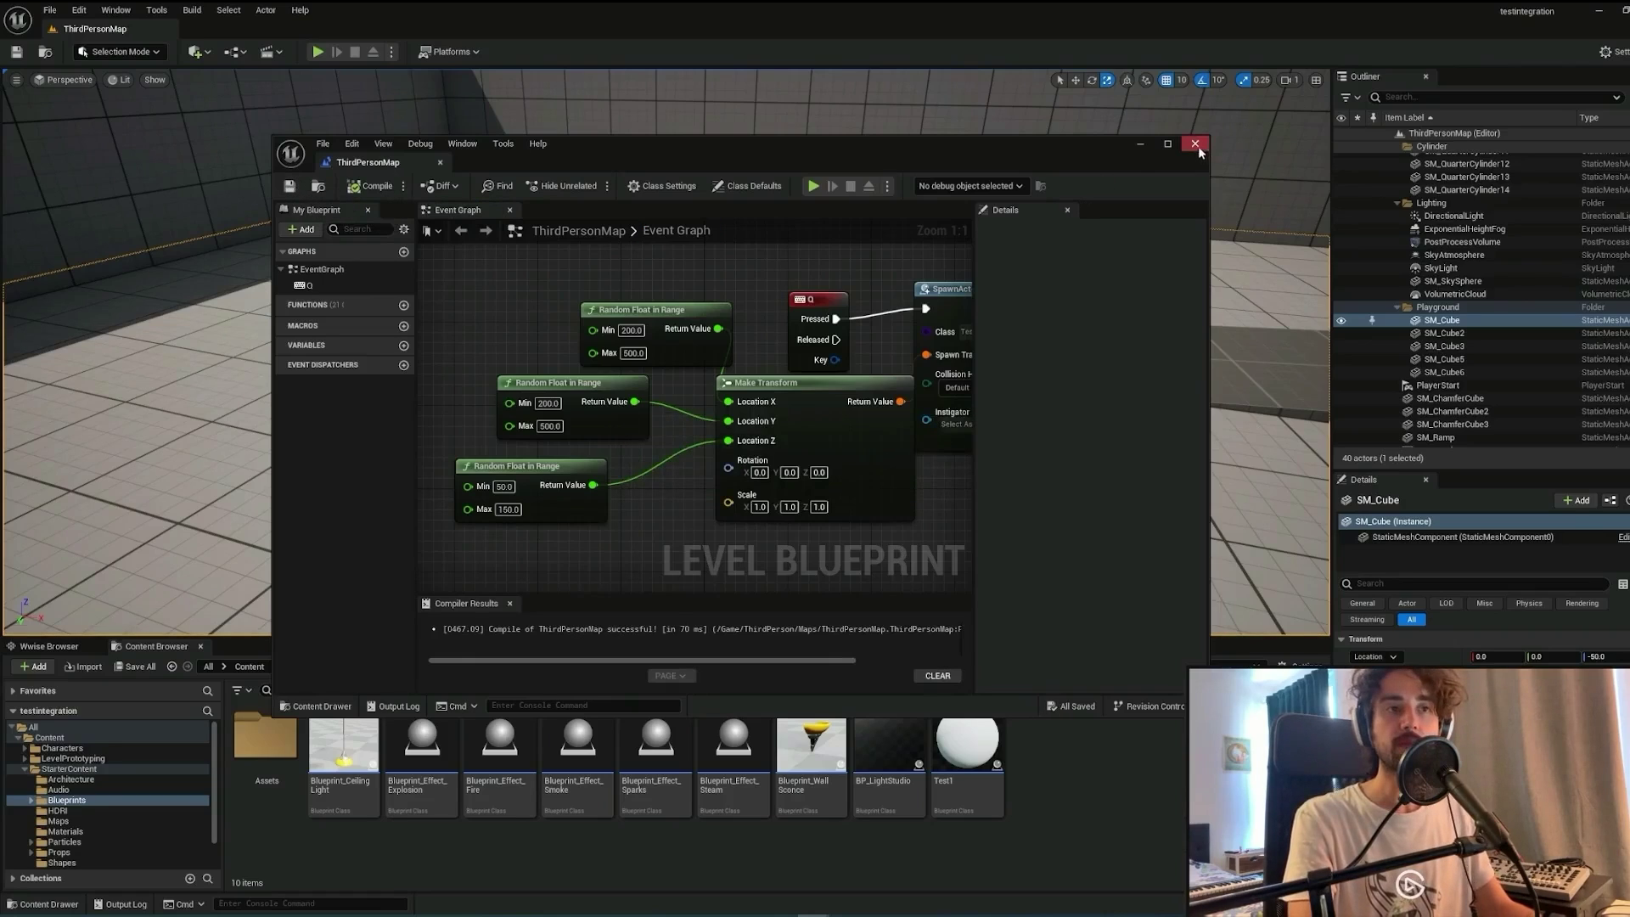
Close the level blueprint, start Play, and spawn two Test1 spheres at random spots.
click(1195, 144)
click(1150, 345)
key(alt+p)
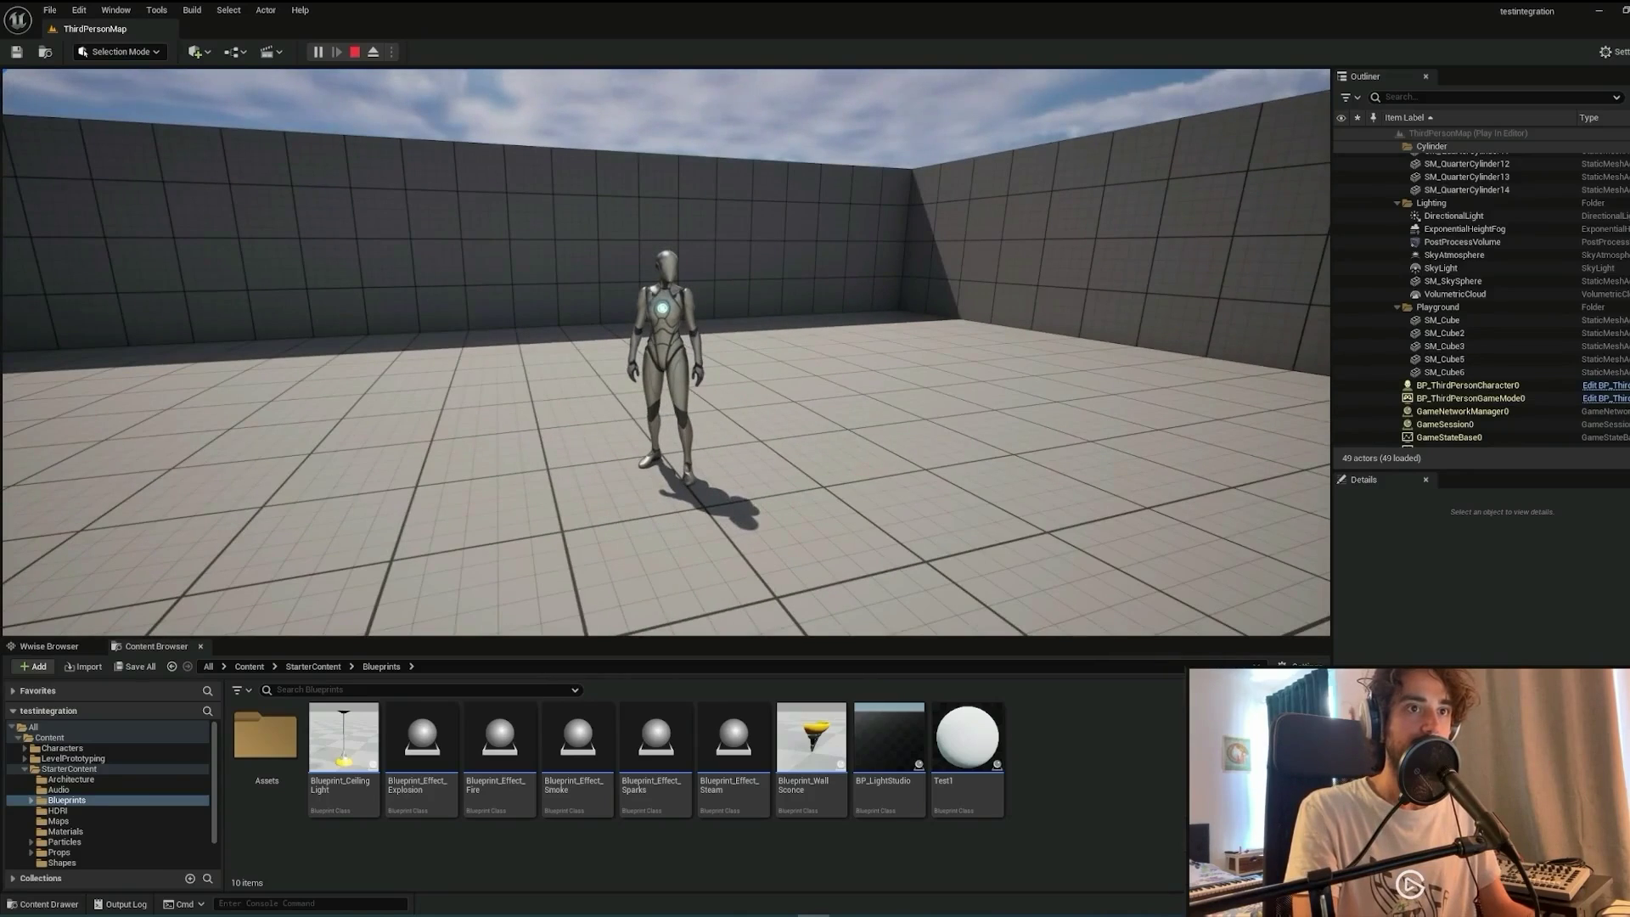
key(e)
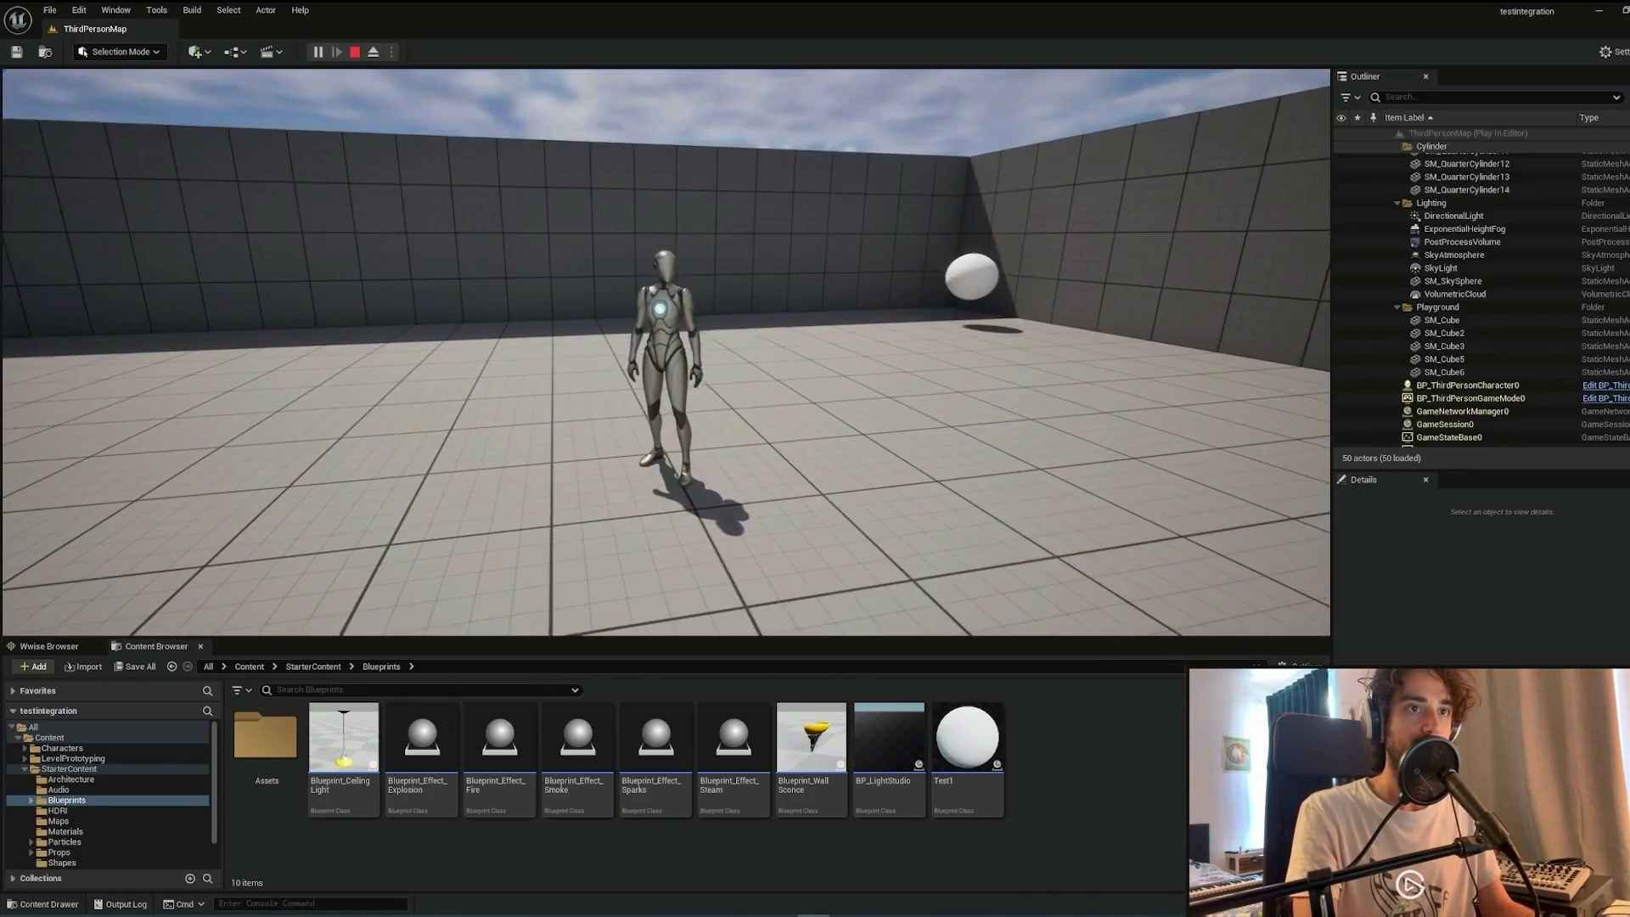
key(e)
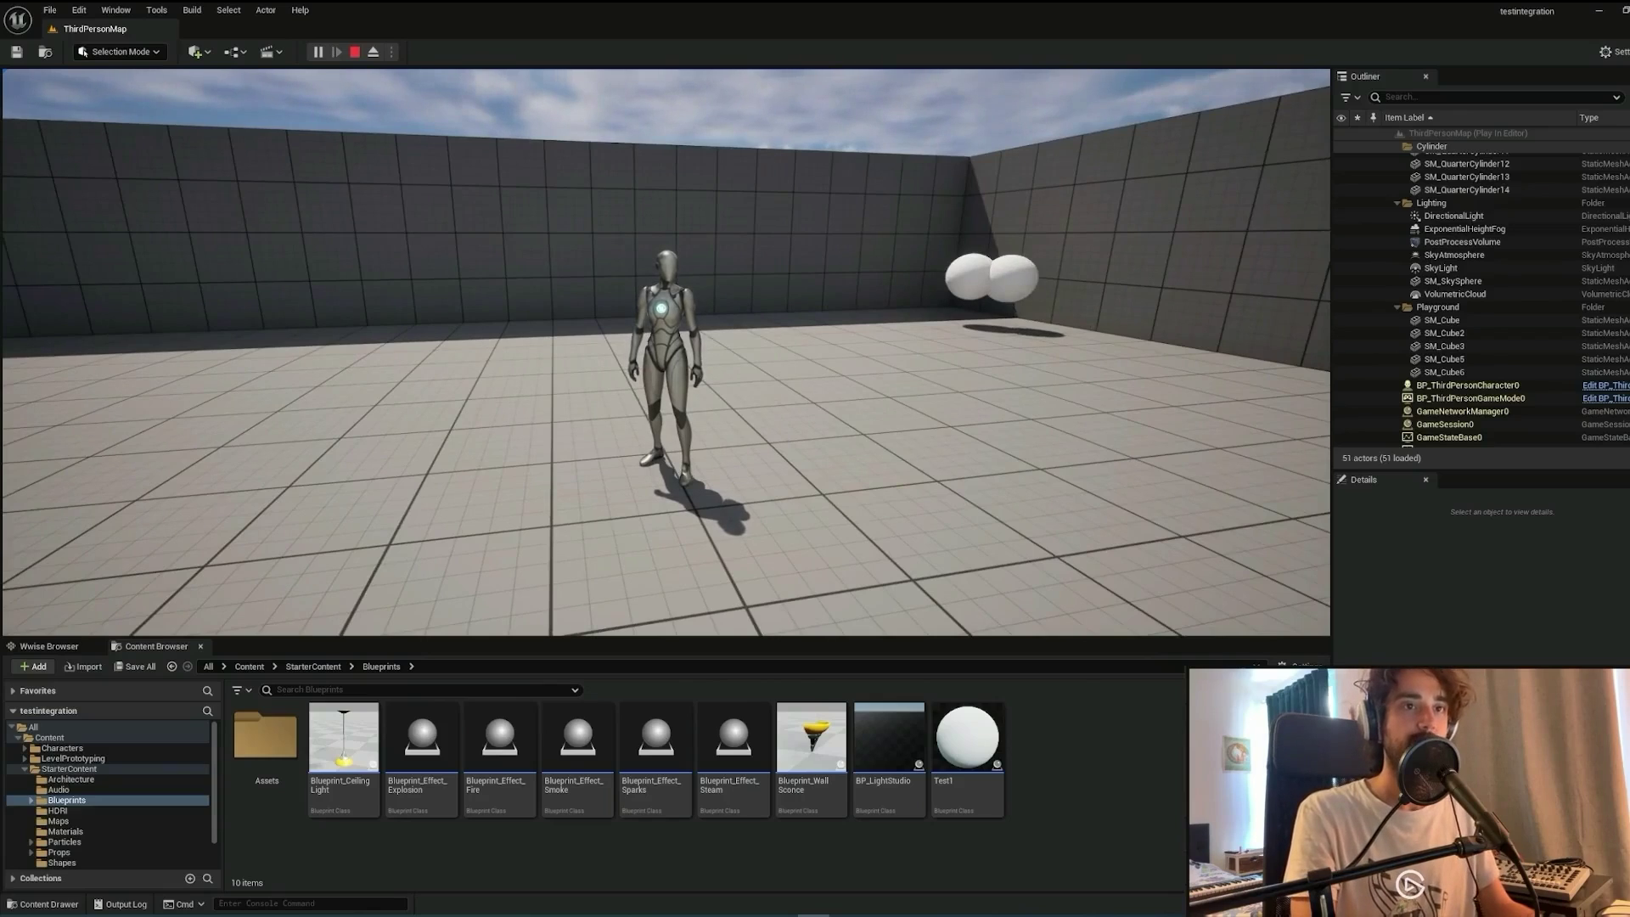